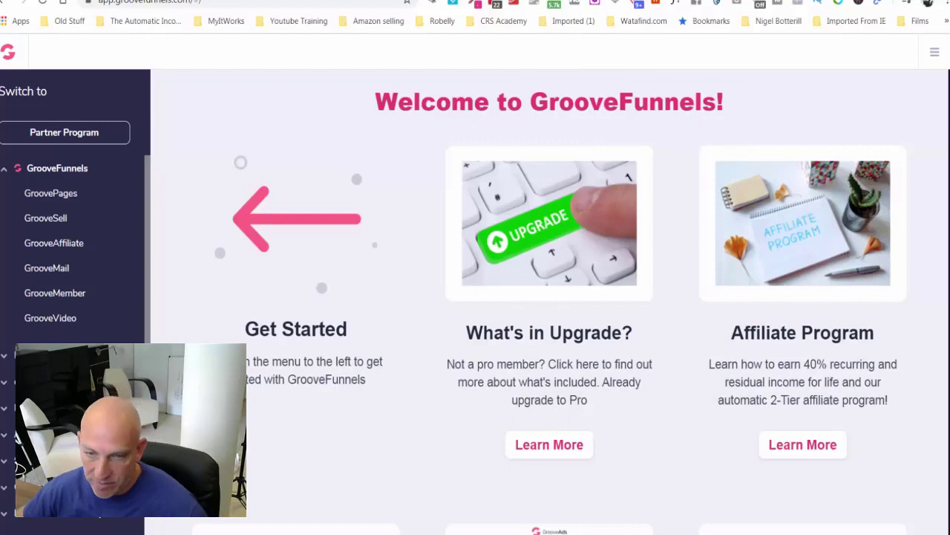
# Open the site "The Group Coaching Code" from GroovePages for editing.
pyautogui.click(50, 194)
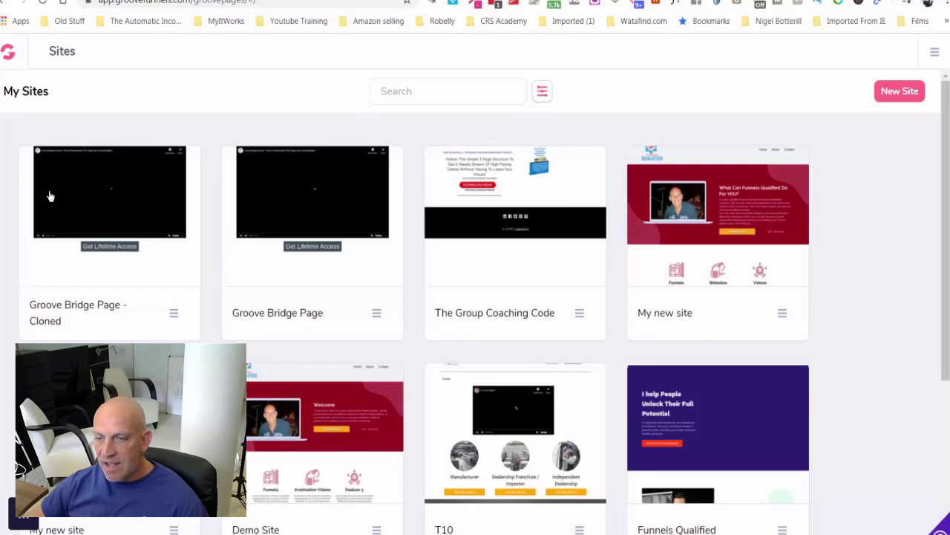
pyautogui.moveTo(541, 216)
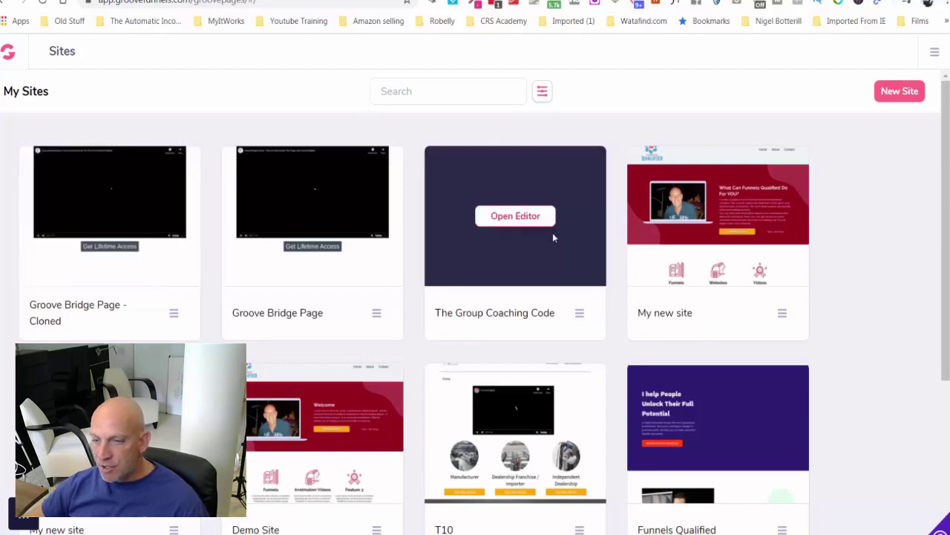
pyautogui.moveTo(582, 216)
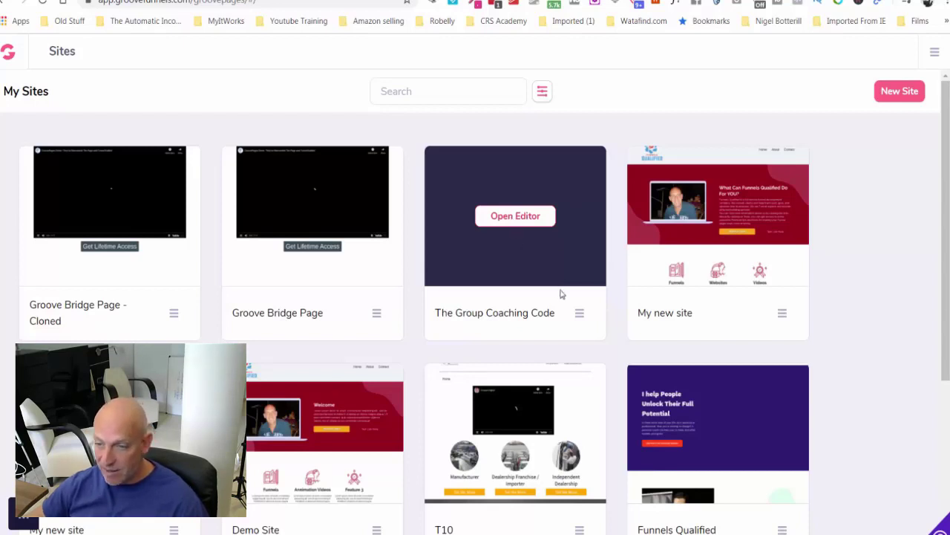
pyautogui.click(579, 312)
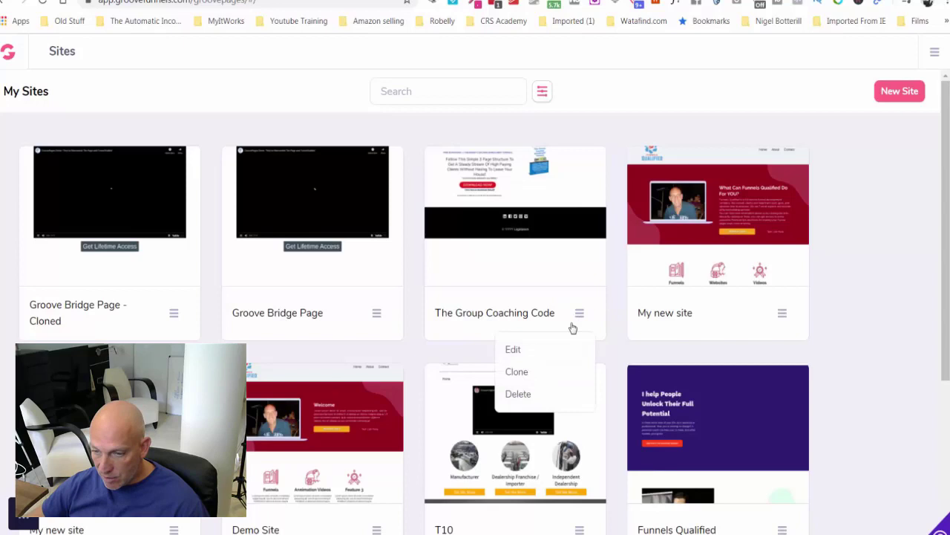
pyautogui.click(519, 350)
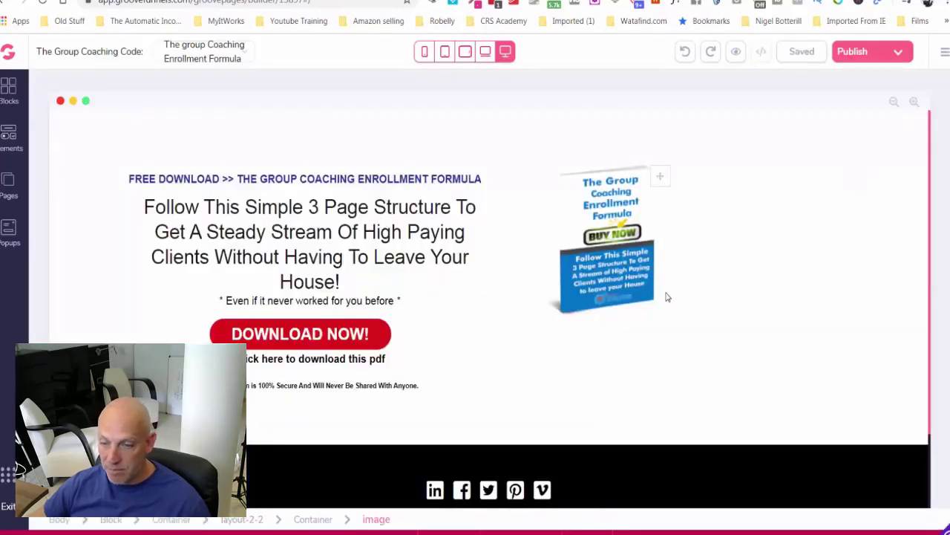
# Replace the footer placeholder "YYYY LogoIpsum" with the Funnels Qualified copyright notice, business address, support e-mail and Privacy | Legal & Policies | Earnings Disclaimer text.
pyautogui.scroll(-1, 683, 294)
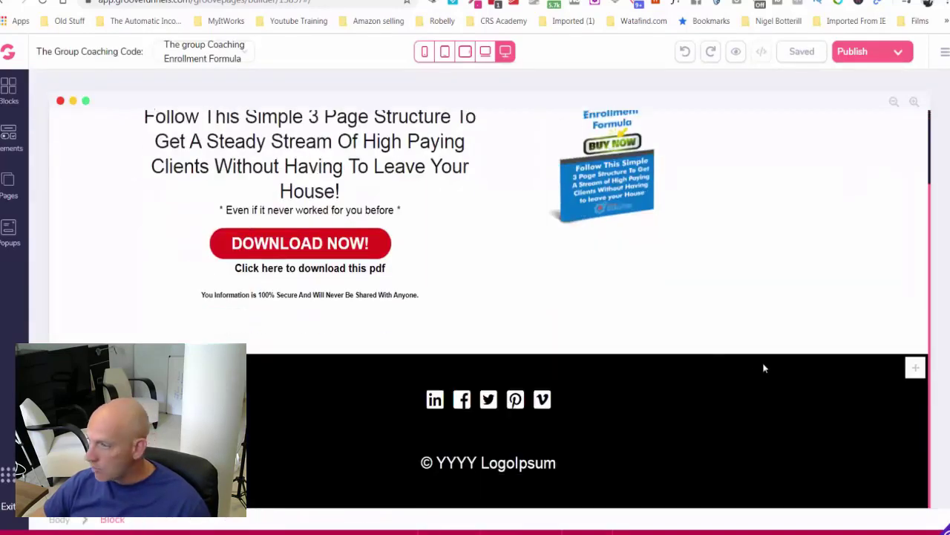
pyautogui.click(445, 328)
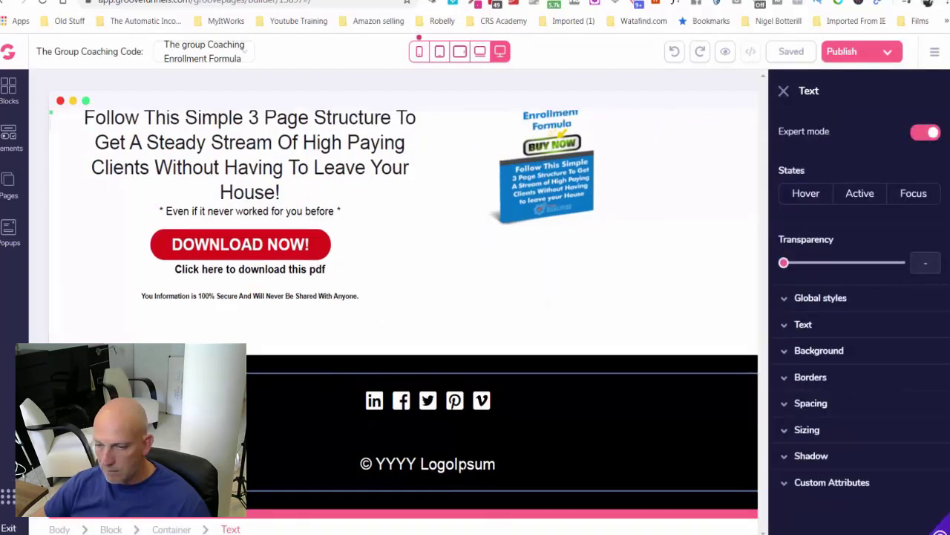
pyautogui.doubleClick(428, 464)
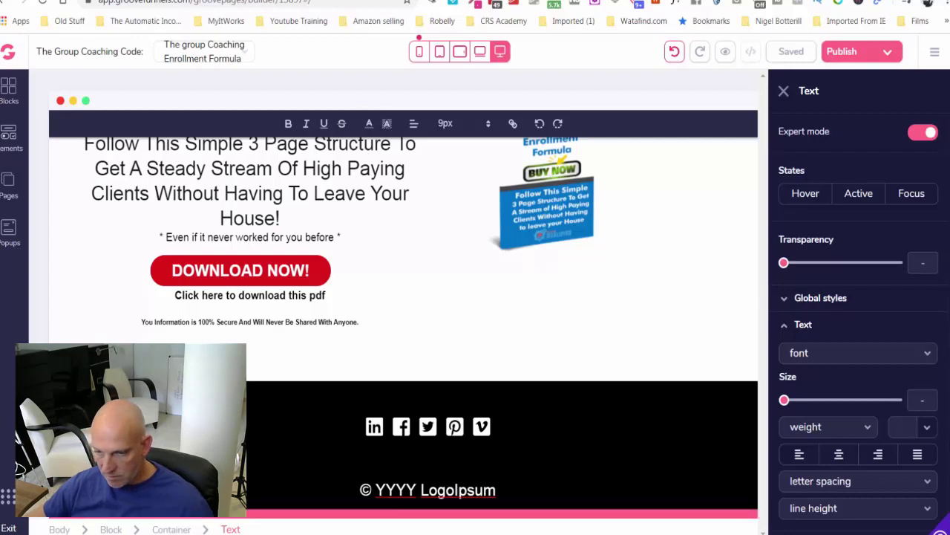
pyautogui.moveTo(376, 490); pyautogui.dragTo(496, 490)
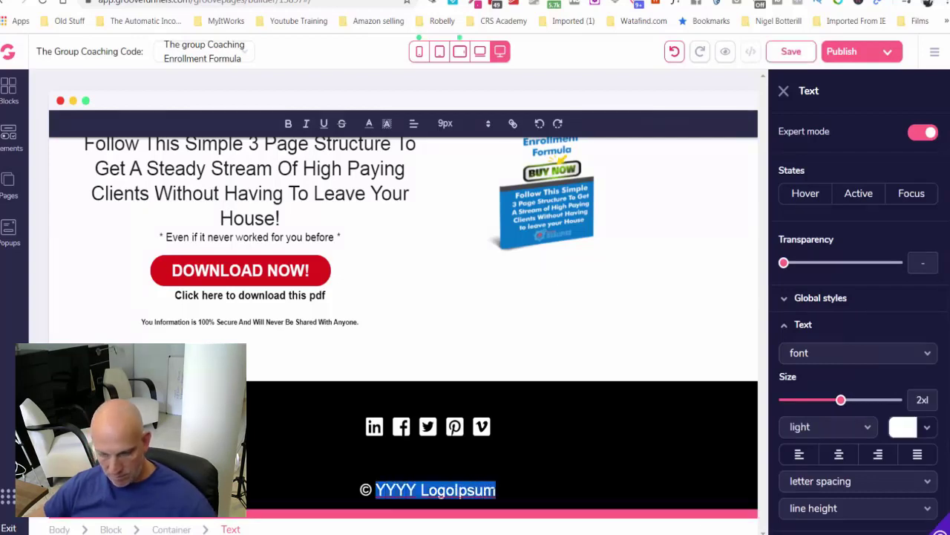
pyautogui.hotkey('ctrl', 'v')
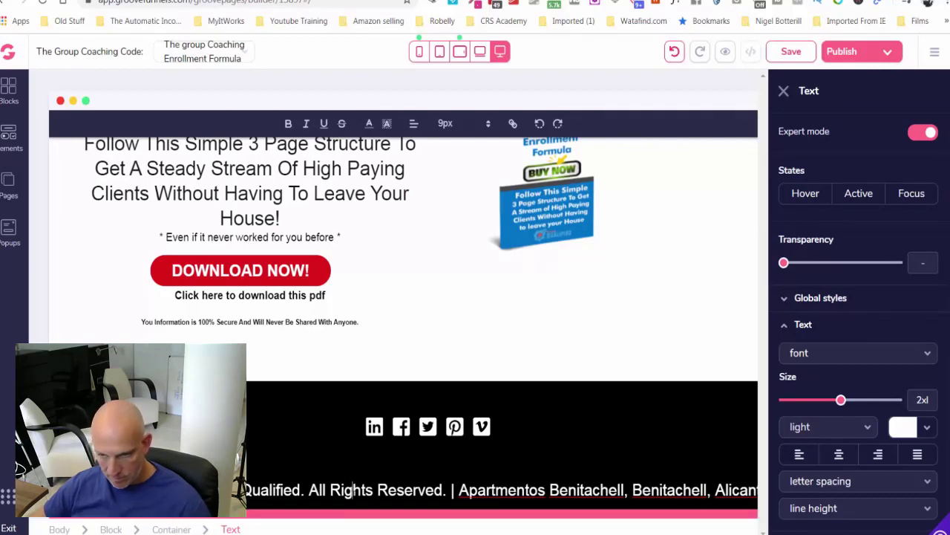
# Centre all of the pasted copyright and contact text in the footer.
pyautogui.hotkey('ctrl', 'a')
pyautogui.scroll(-2, 403, 323)
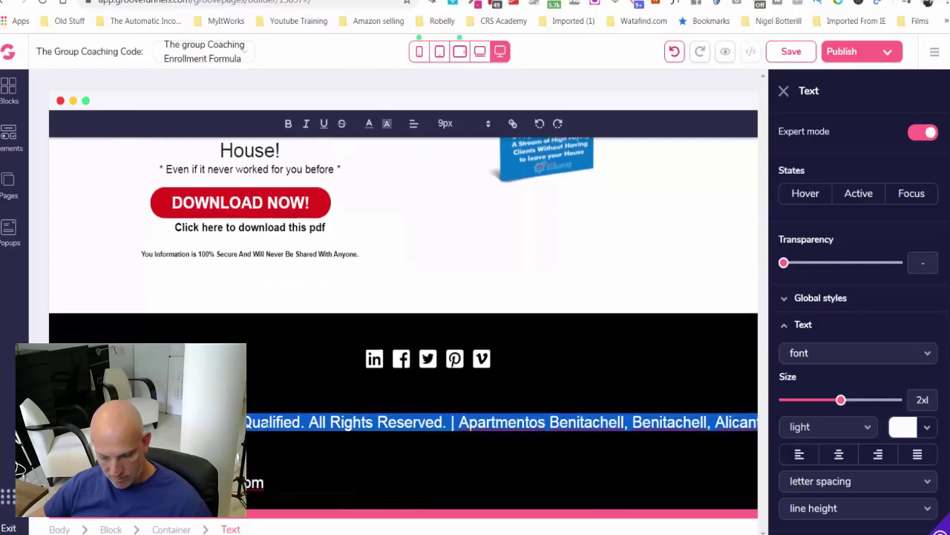
pyautogui.click(413, 124)
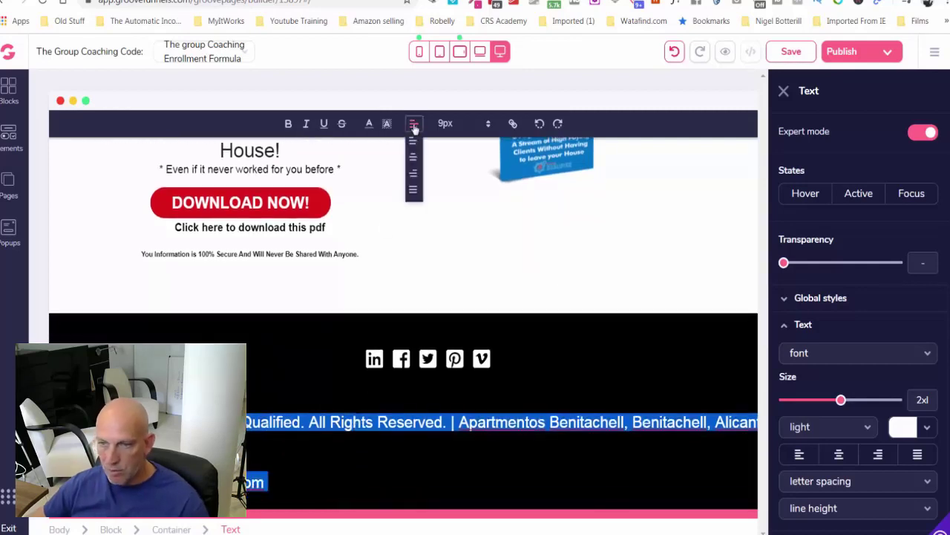
pyautogui.click(416, 157)
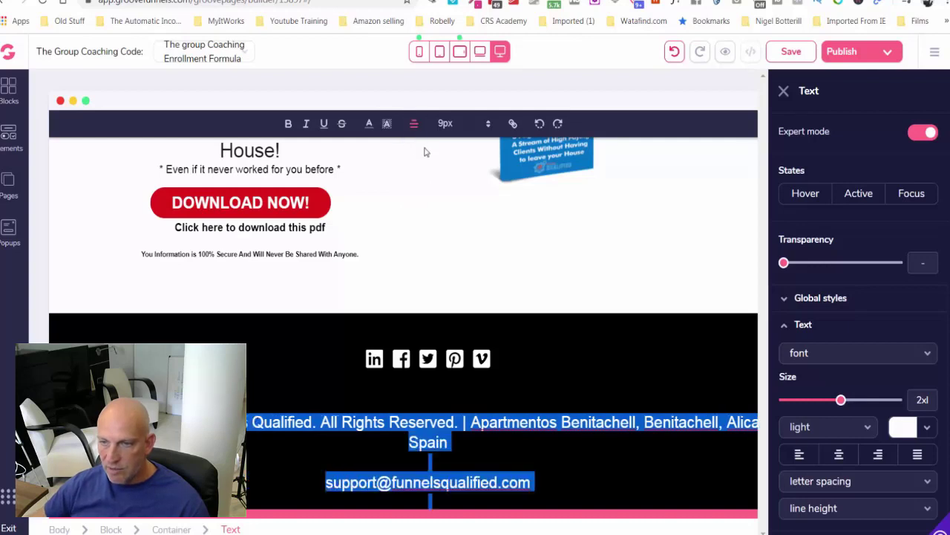
# Reduce the footer's copyright and contact text, trying 10px and 12px before setting it to 14px.
pyautogui.click(488, 126)
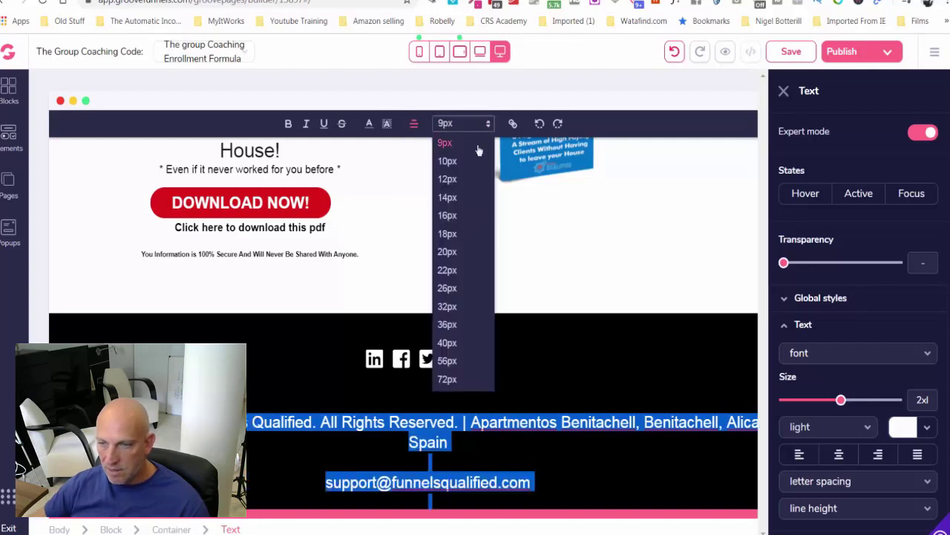
pyautogui.click(464, 161)
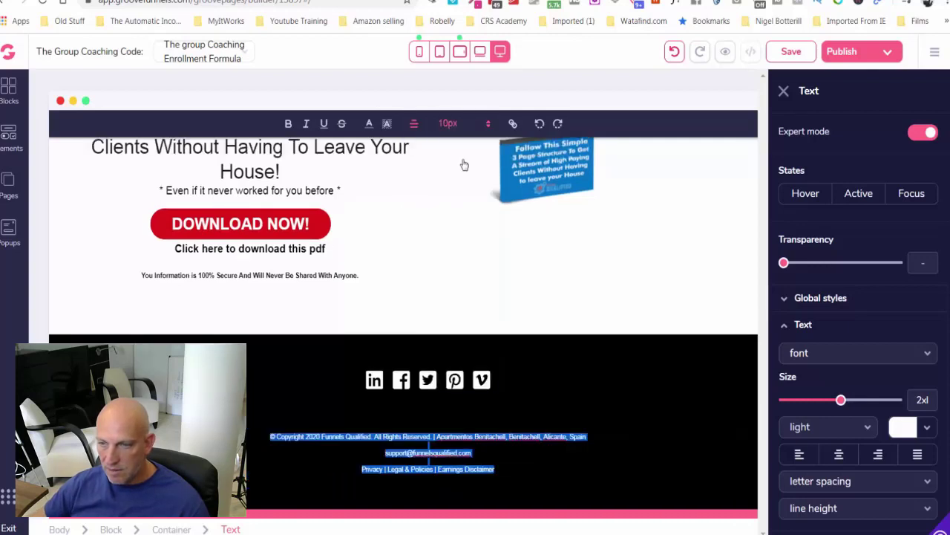
pyautogui.click(490, 127)
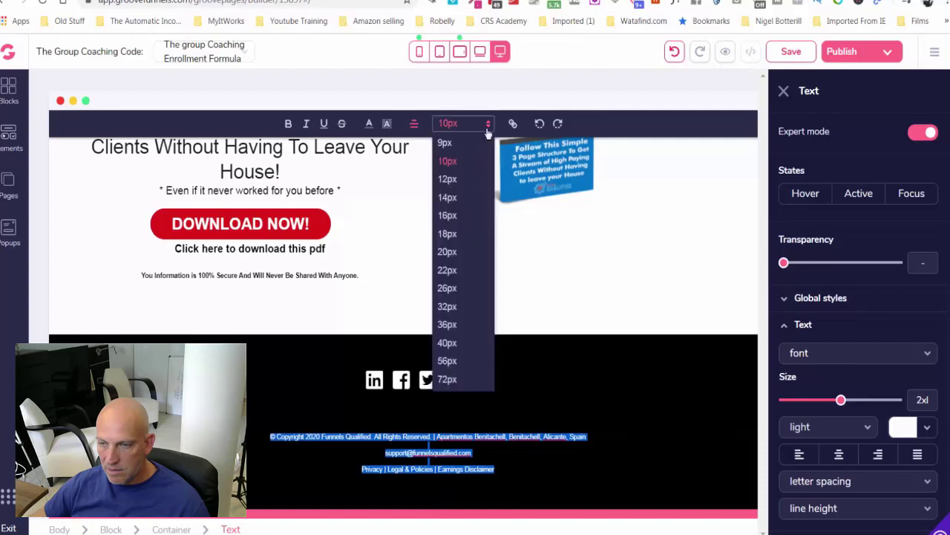
pyautogui.click(448, 180)
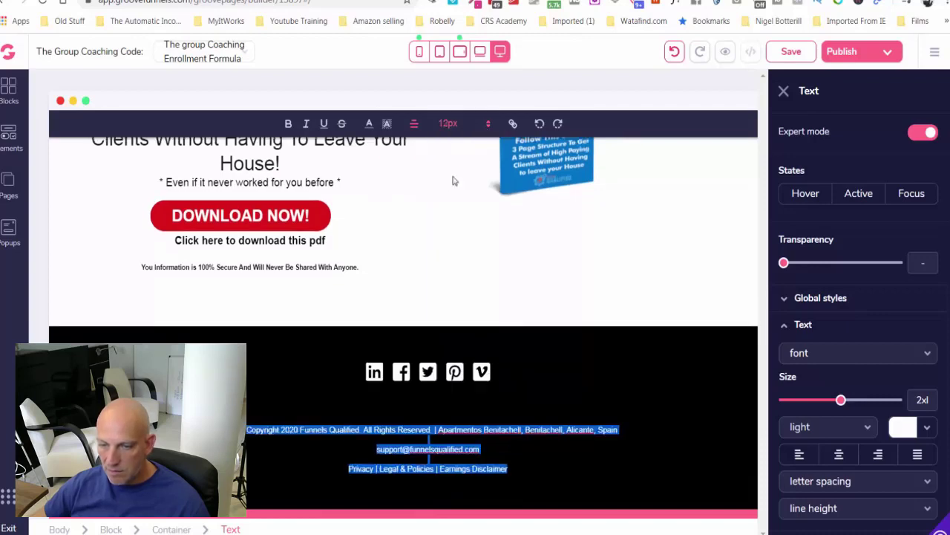
pyautogui.click(493, 130)
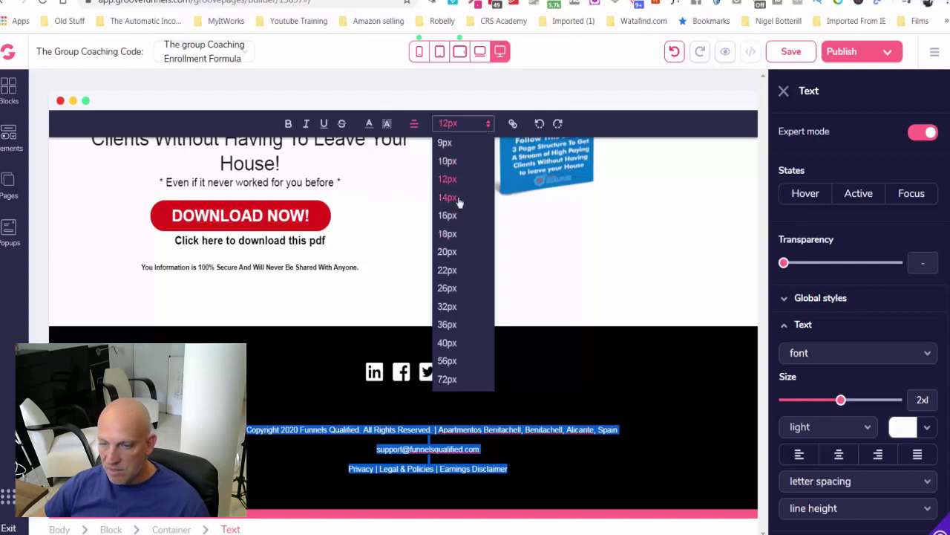
pyautogui.click(460, 201)
pyautogui.click(566, 403)
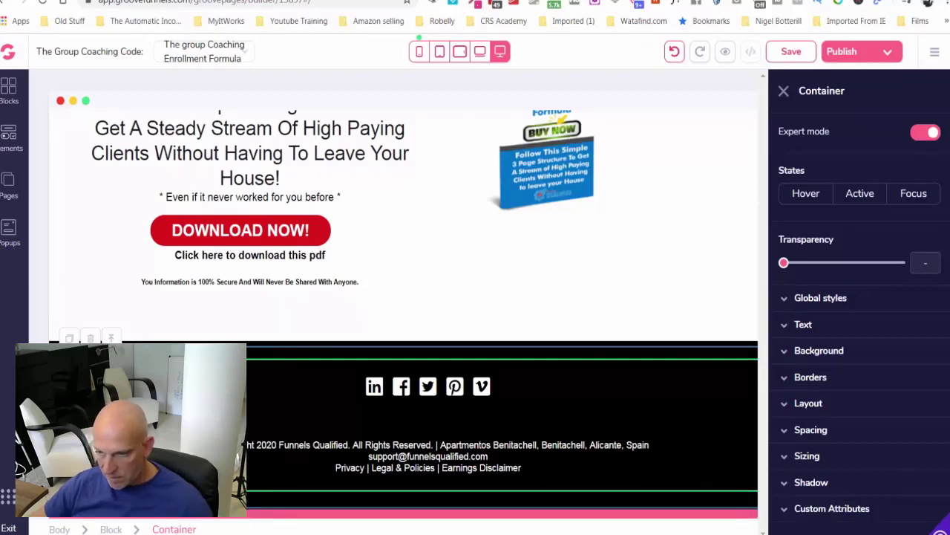
# Add a disclaimer below the footer's policy line stating that the site is not part of or endorsed by Facebook, a trademark of FACEBOOK, Inc.
pyautogui.click(524, 466)
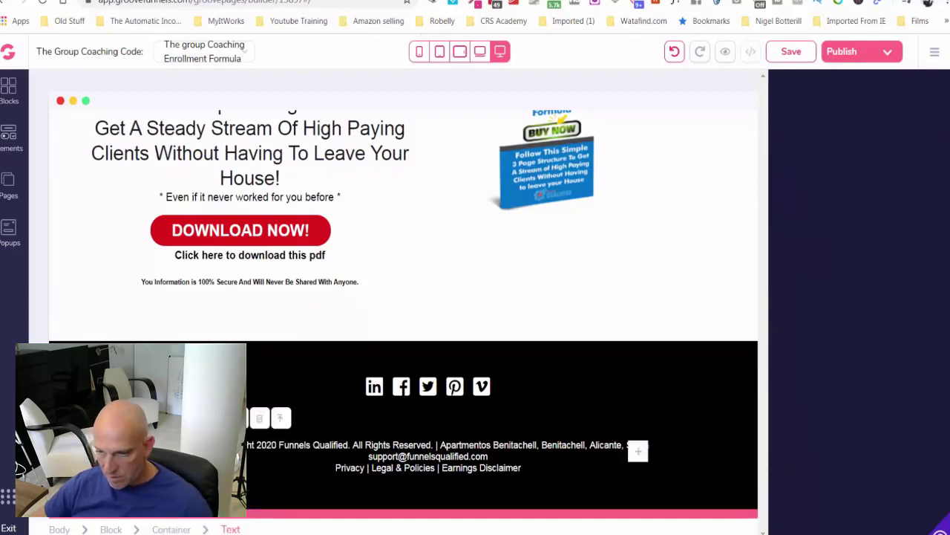
pyautogui.click(525, 465)
pyautogui.press('Return')
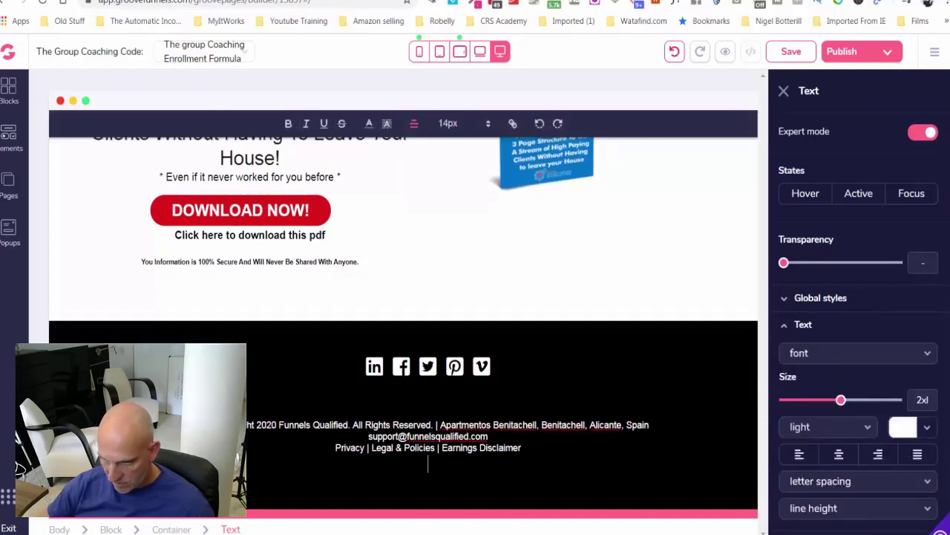
pyautogui.write('This site is not a part of the Facebook website or Facebook Inc. Additionally, This site is NOT endorsed by Facebook in any way. FACEBOOK is a trademark of FACEBOOK, Inc.')
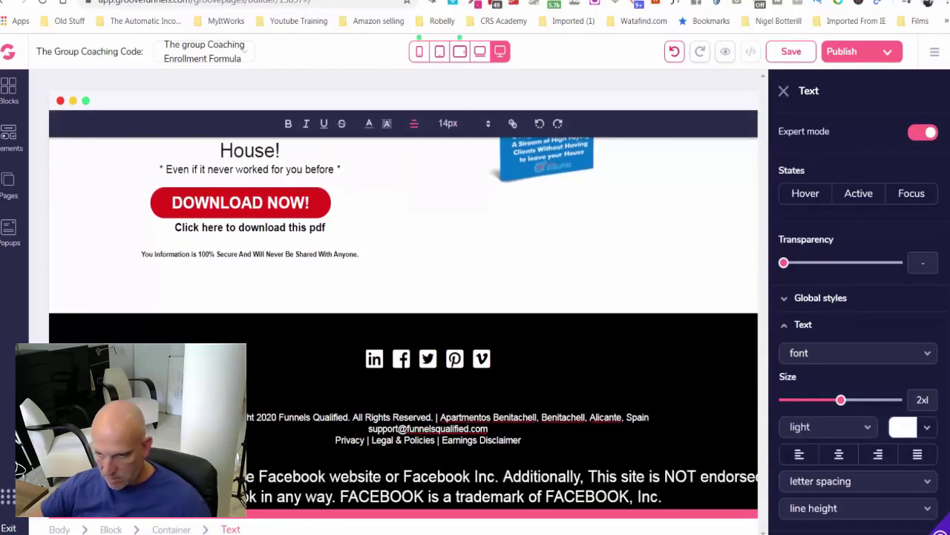
# Set the font size of the Facebook disclaimer in the footer to 14px.
pyautogui.tripleClick(513, 497)
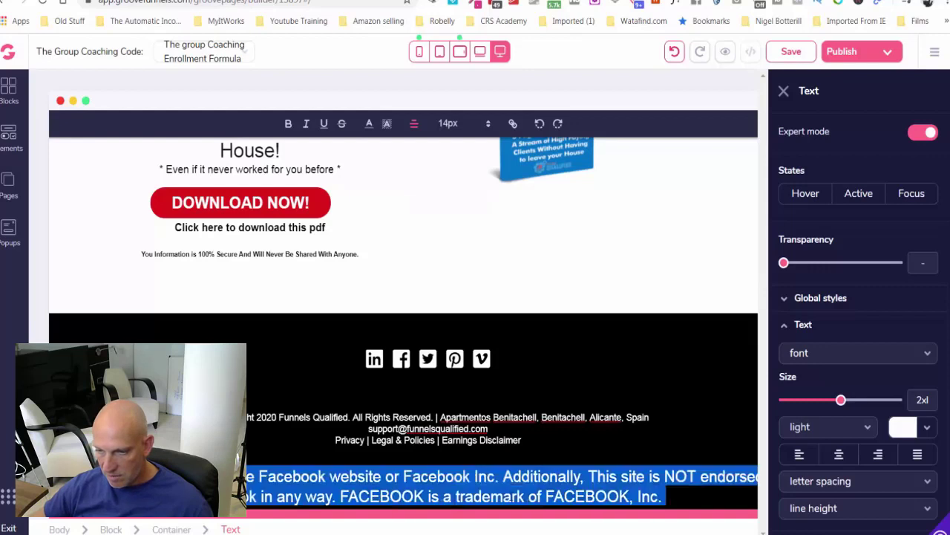
pyautogui.click(449, 124)
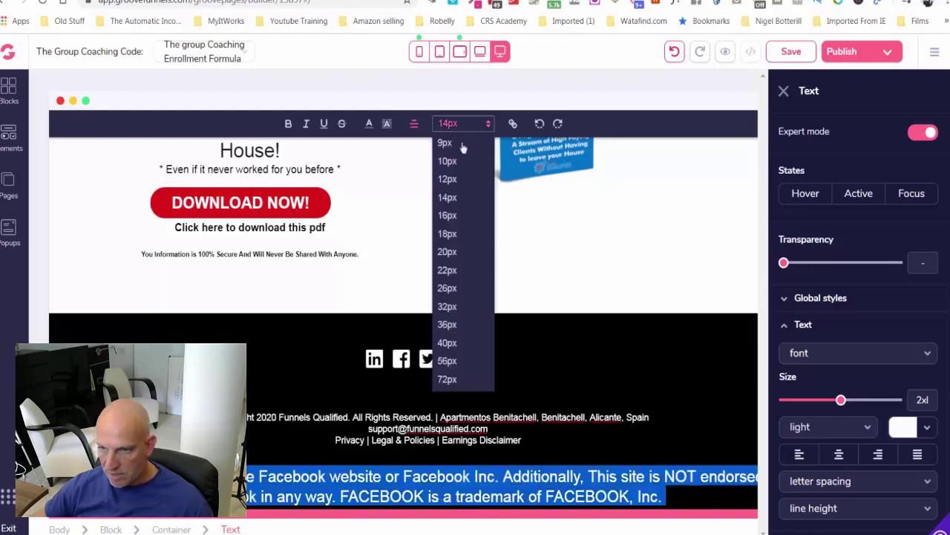
pyautogui.click(461, 199)
pyautogui.click(527, 394)
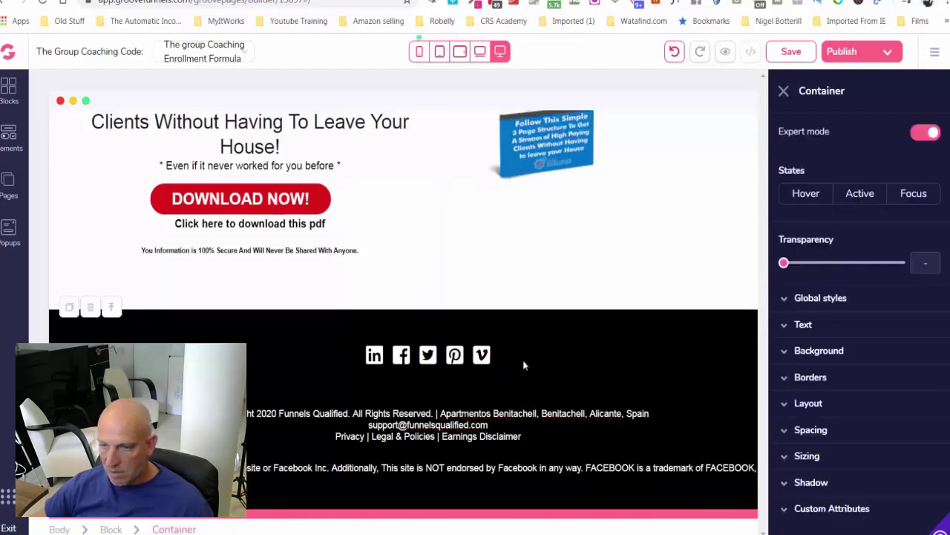
# Delete the Vimeo icon from the footer's social icons, confirming the removal.
pyautogui.click(483, 355)
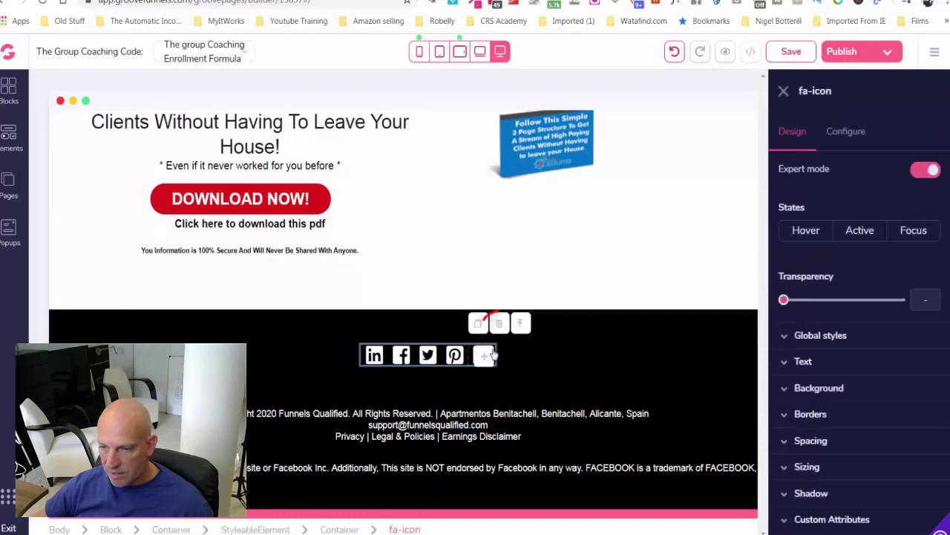
pyautogui.click(497, 325)
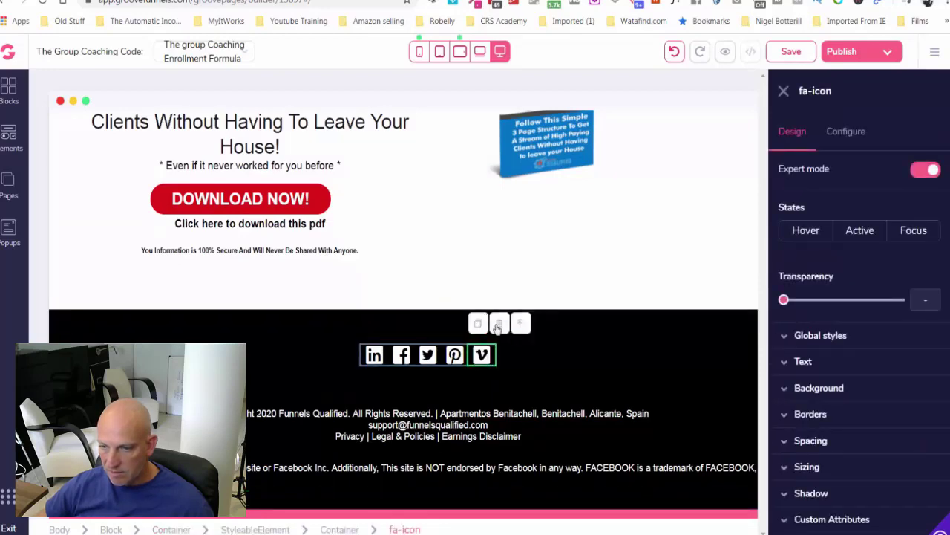
pyautogui.click(498, 324)
pyautogui.click(475, 293)
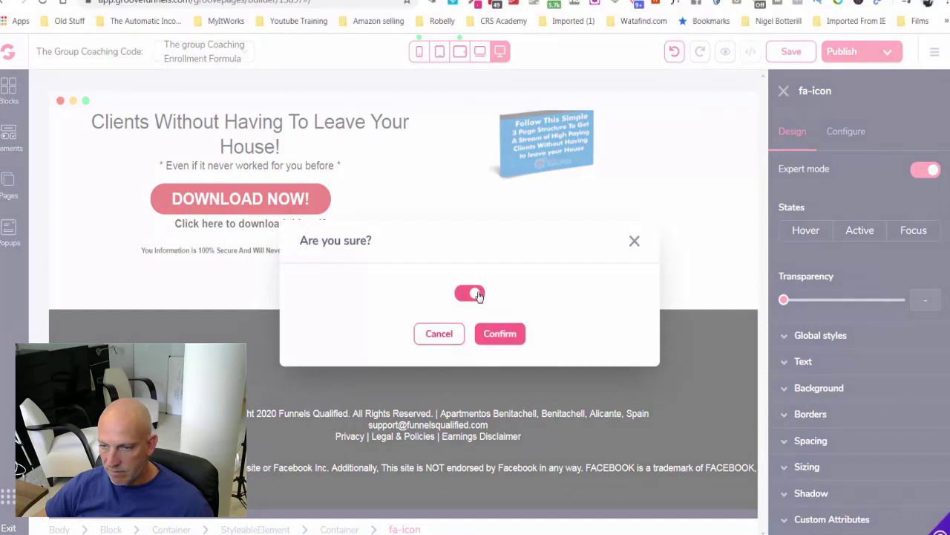
pyautogui.click(502, 335)
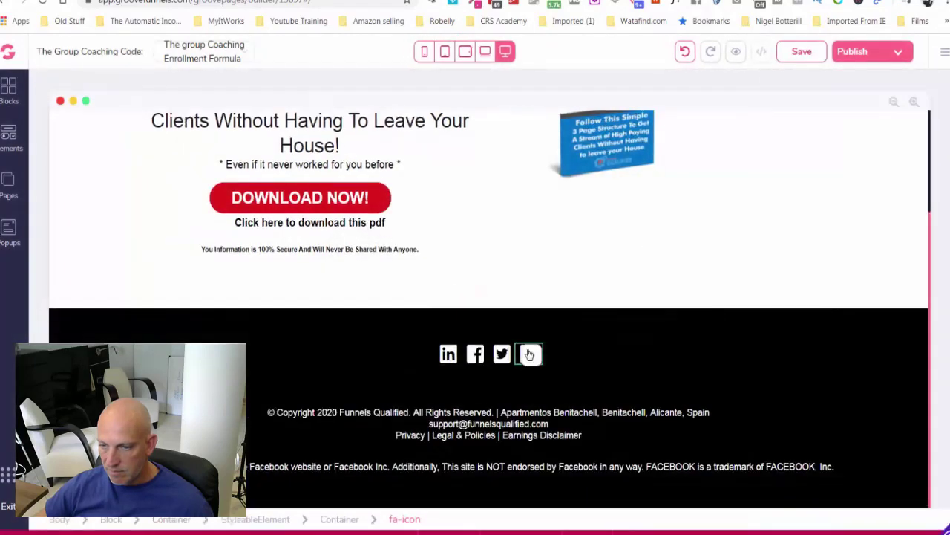
# Delete the Pinterest icon from the social icon row in the footer and confirm.
pyautogui.click(530, 354)
pyautogui.click(486, 325)
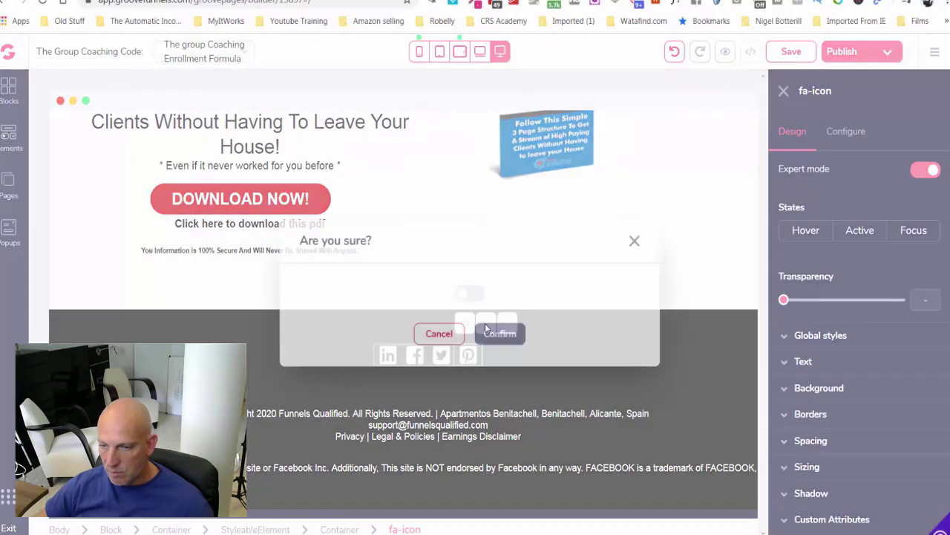
pyautogui.click(476, 294)
pyautogui.click(502, 334)
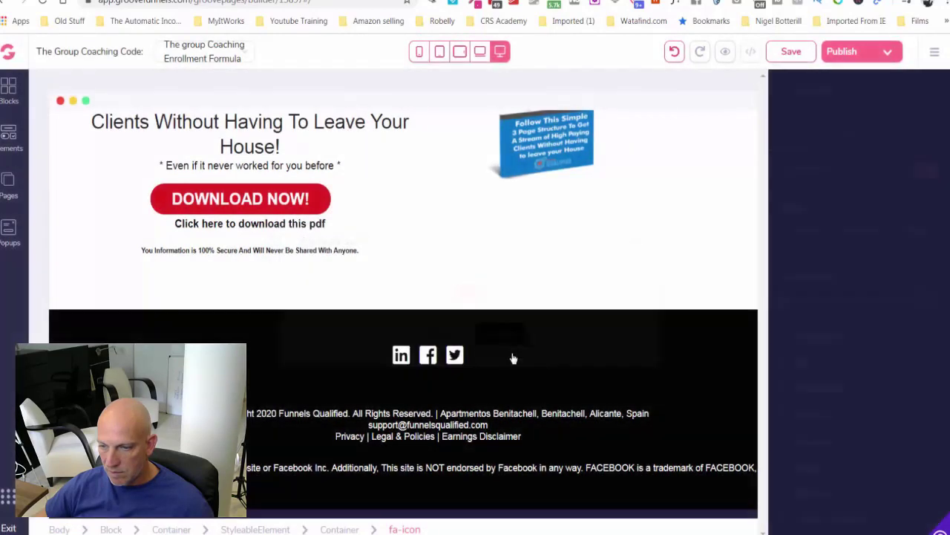
pyautogui.click(653, 349)
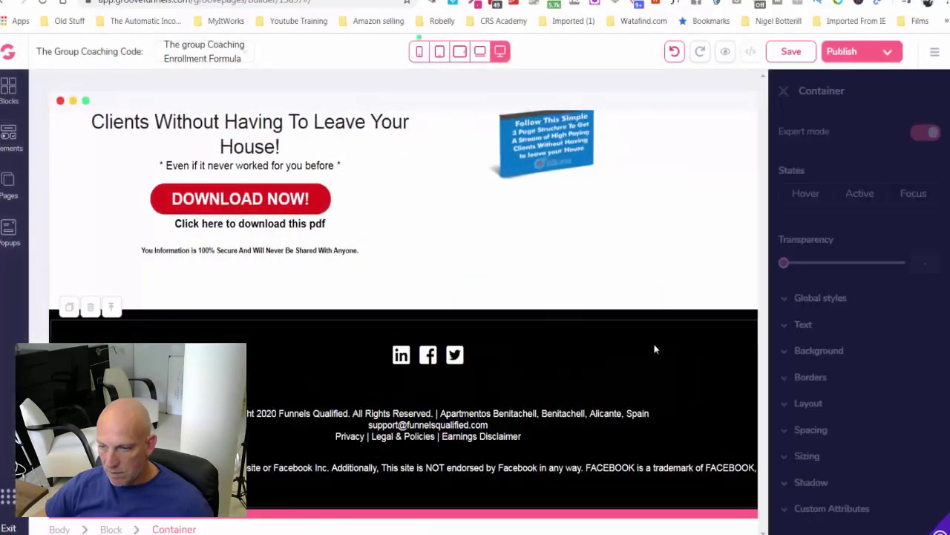
# Delete the Twitter icon from the footer's social icon row and confirm its removal.
pyautogui.click(455, 355)
pyautogui.click(472, 325)
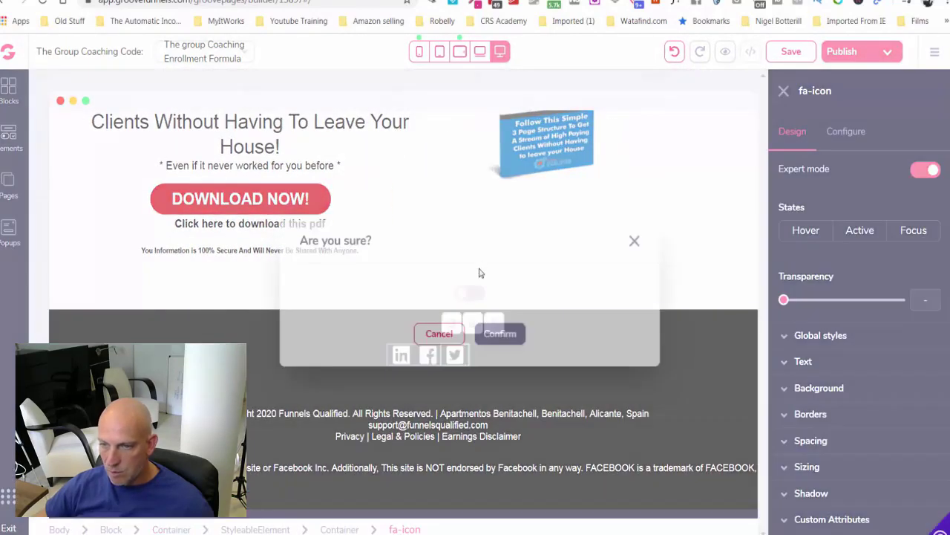
pyautogui.click(500, 335)
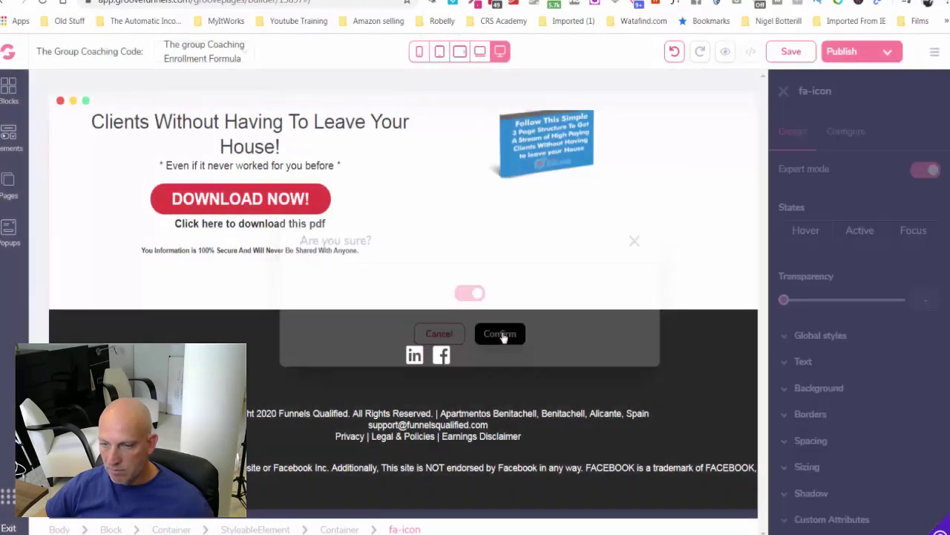
pyautogui.click(477, 356)
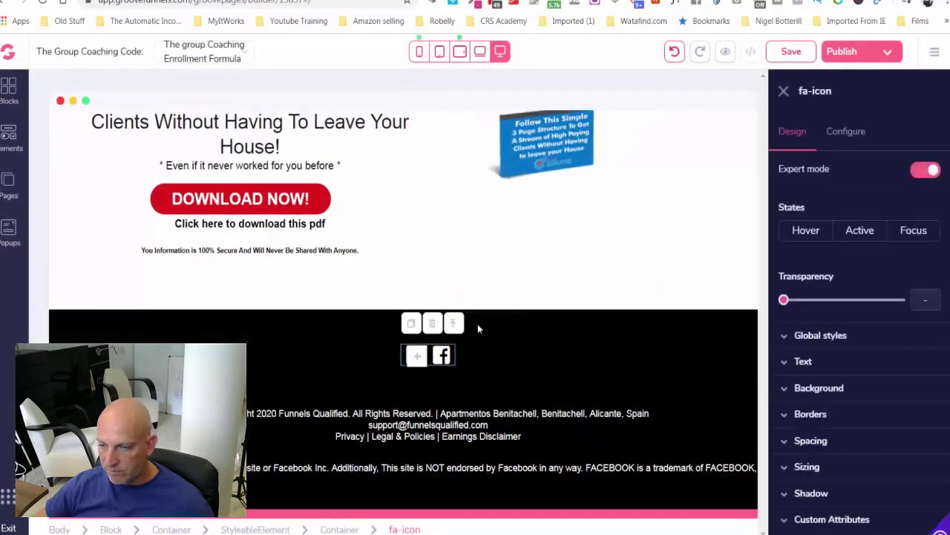
# Delete the two remaining icons, including the Facebook icon, from the footer's social icon row, confirming each removal.
pyautogui.click(434, 324)
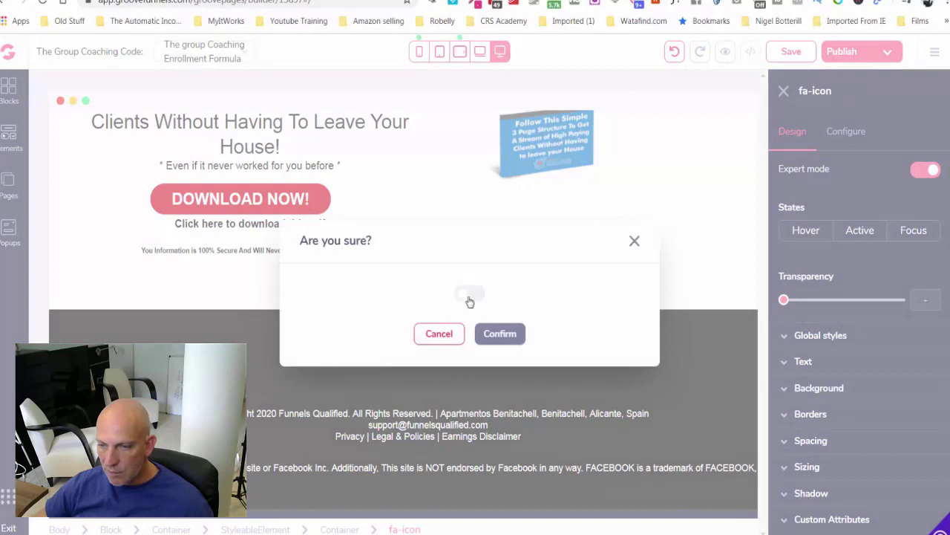
pyautogui.click(499, 333)
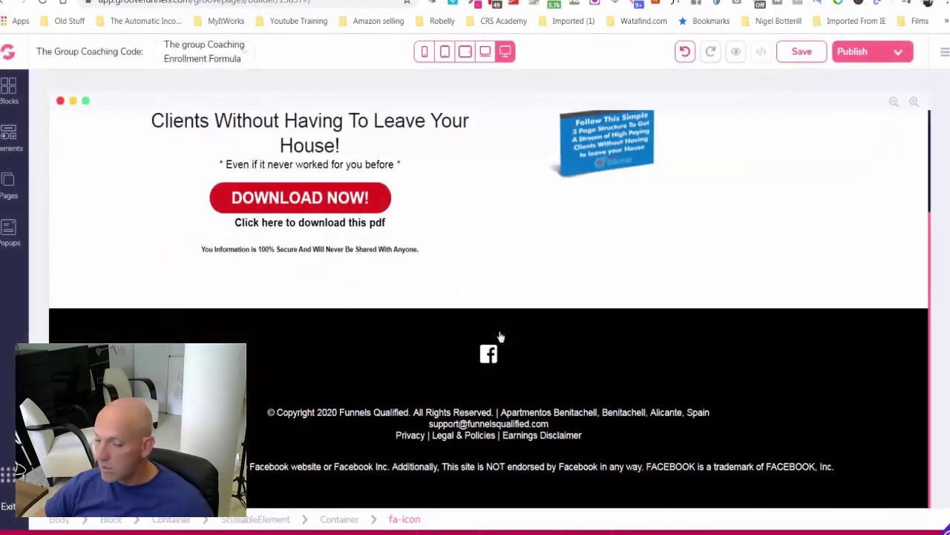
pyautogui.click(490, 354)
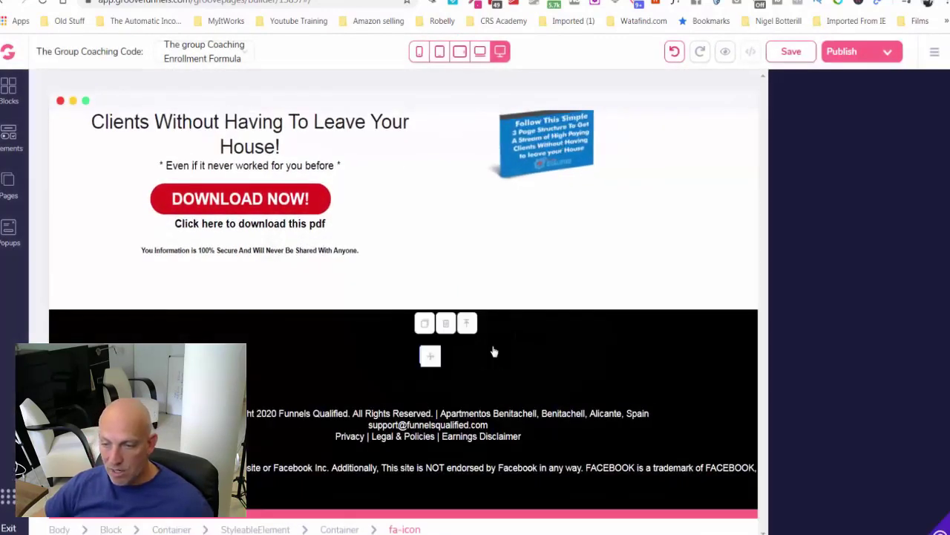
pyautogui.click(446, 324)
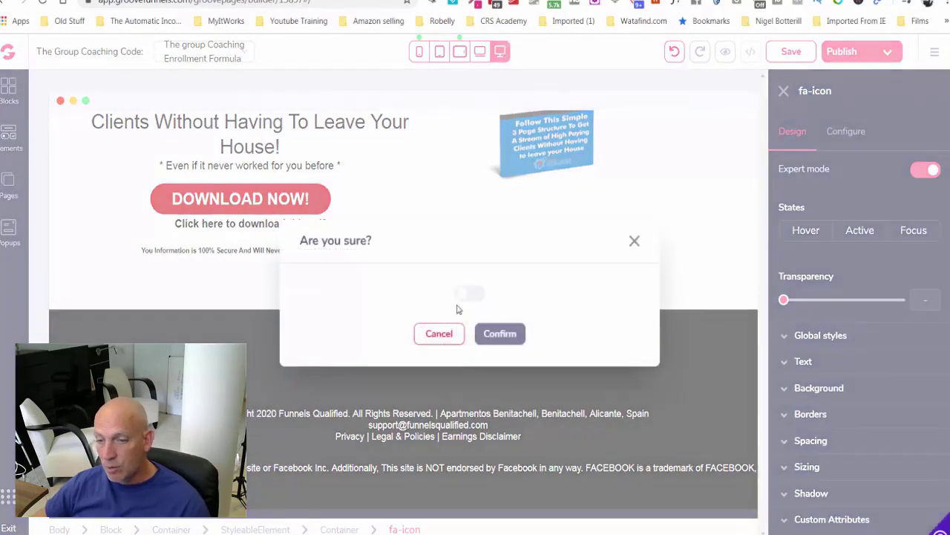
pyautogui.click(497, 335)
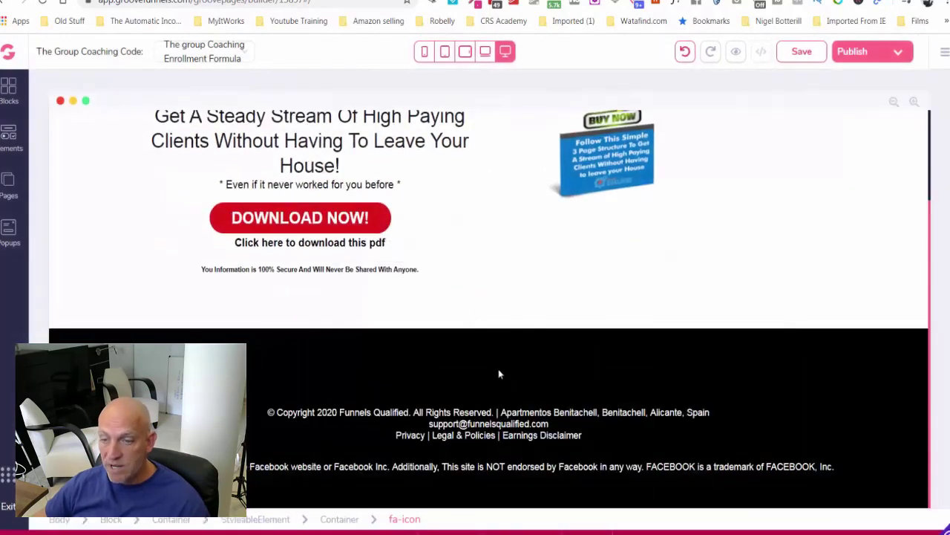
# Set the footer container's top and bottom padding to 0.
pyautogui.click(756, 377)
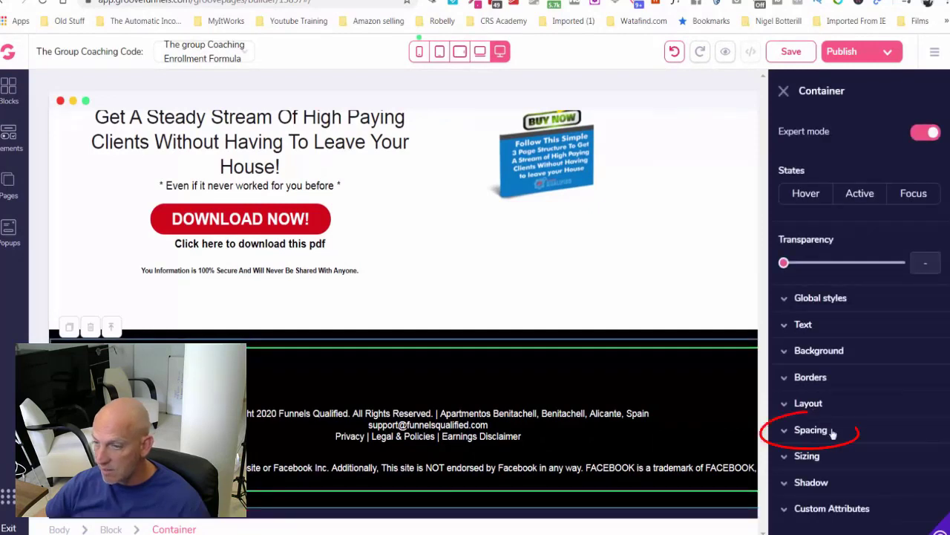
pyautogui.click(811, 430)
pyautogui.scroll(-3, 827, 423)
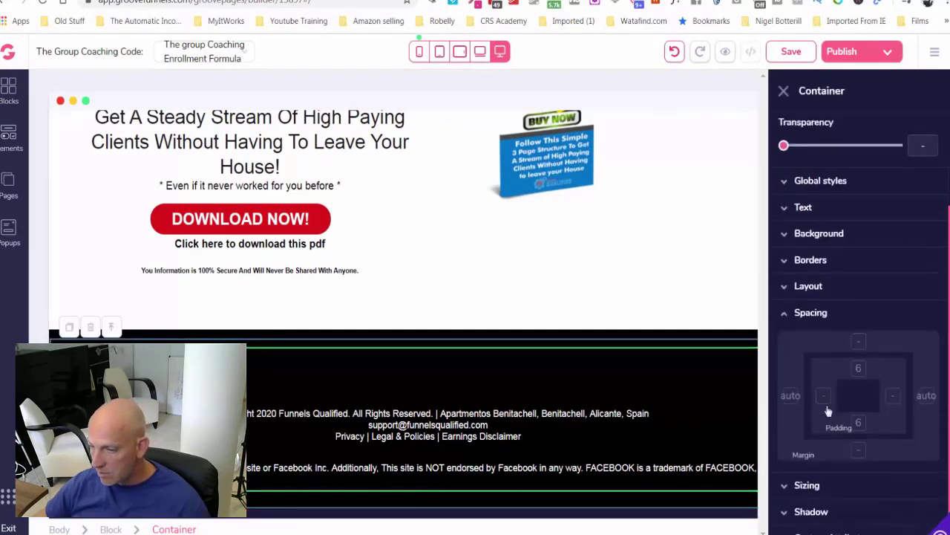
pyautogui.click(859, 424)
pyautogui.click(854, 367)
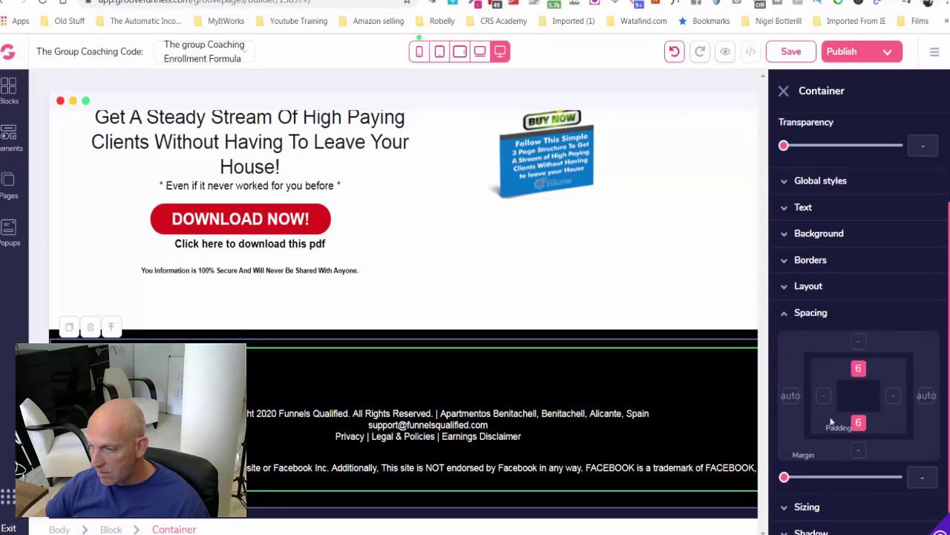
pyautogui.click(789, 478)
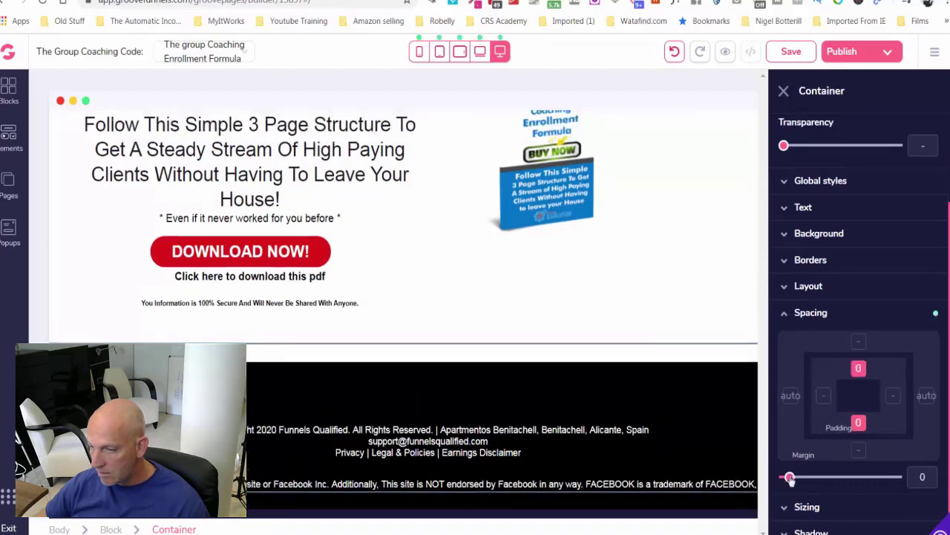
# Set the background color of the footer's inner container to the bright blue swatch shade.
pyautogui.click(732, 367)
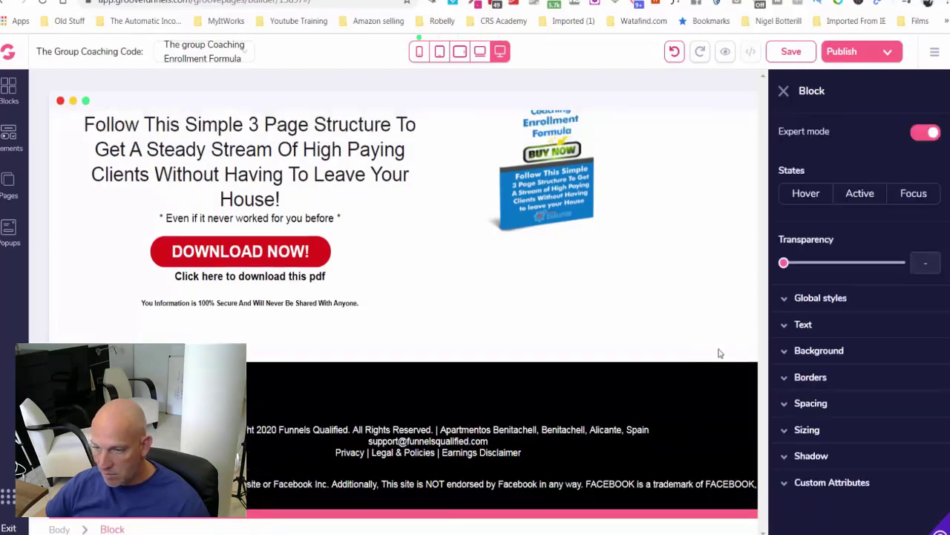
pyautogui.click(820, 352)
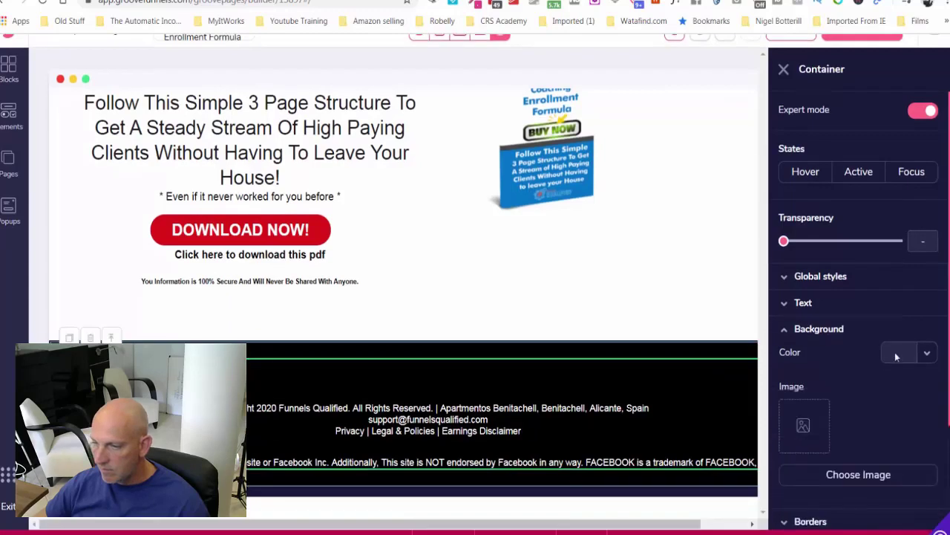
pyautogui.click(896, 354)
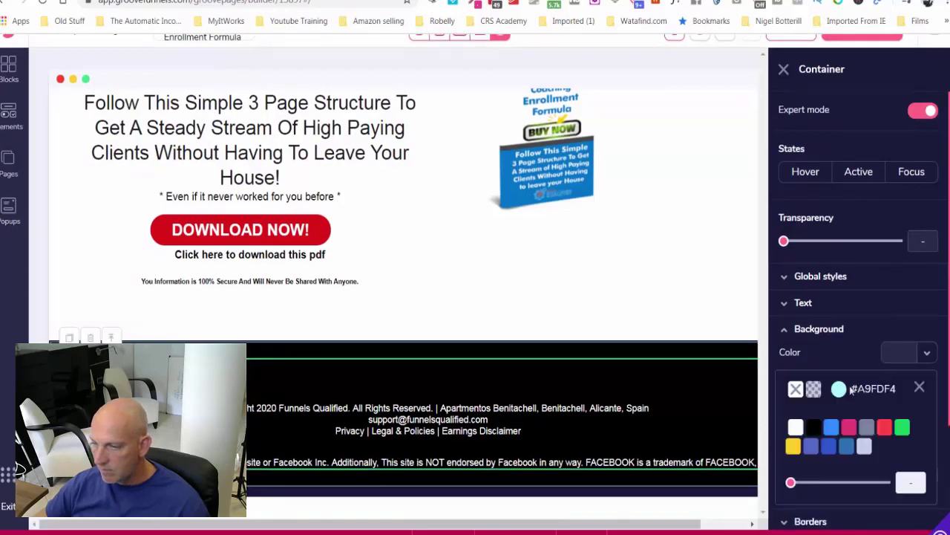
pyautogui.moveTo(831, 428)
pyautogui.click(834, 490)
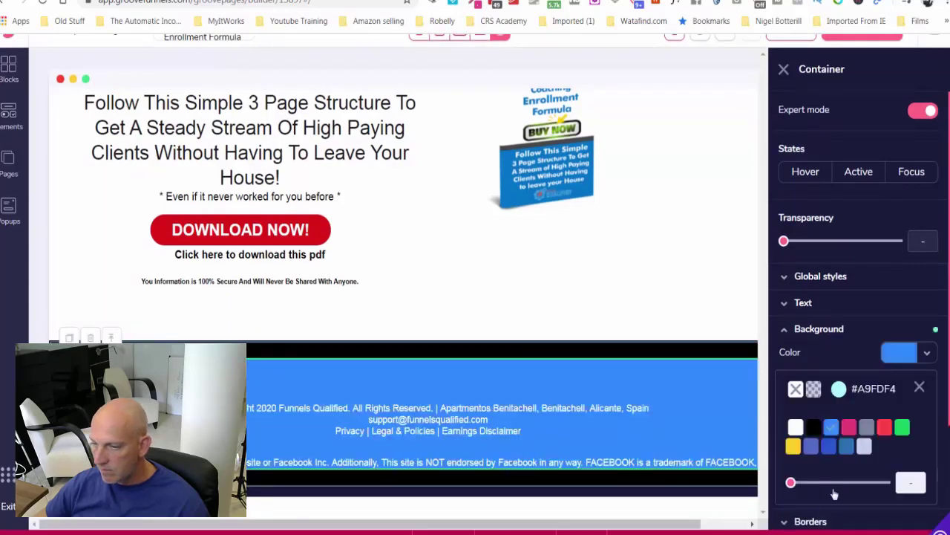
# Give the whole footer block the same bright blue background color as its inner container.
pyautogui.click(724, 357)
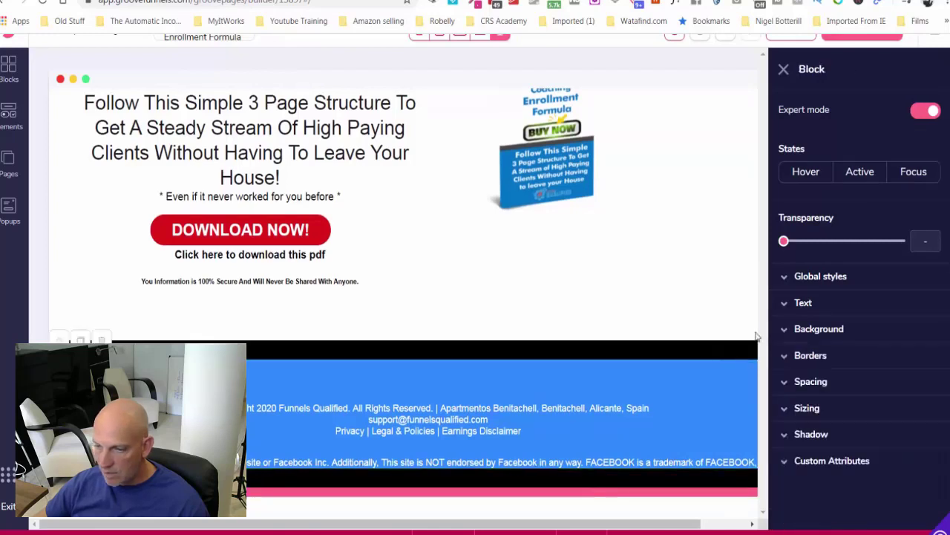
pyautogui.click(783, 69)
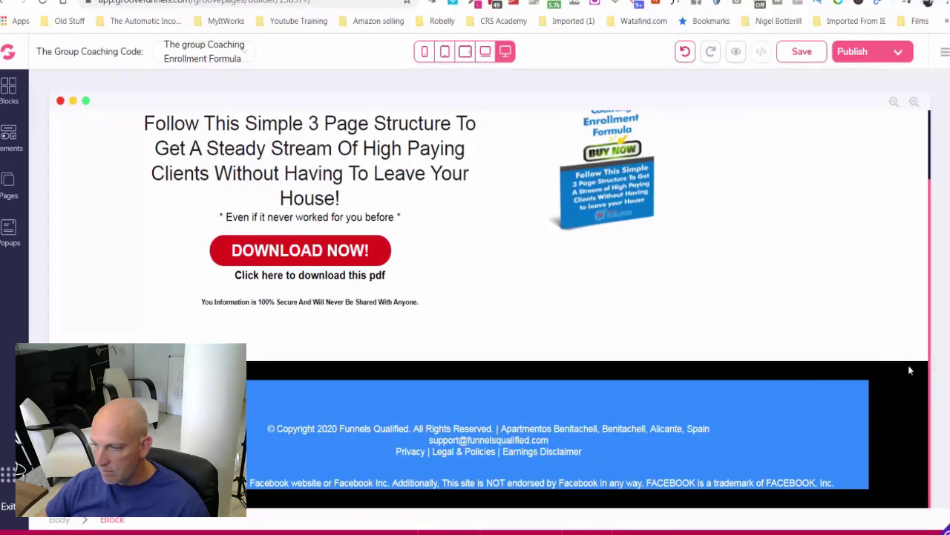
pyautogui.click(891, 371)
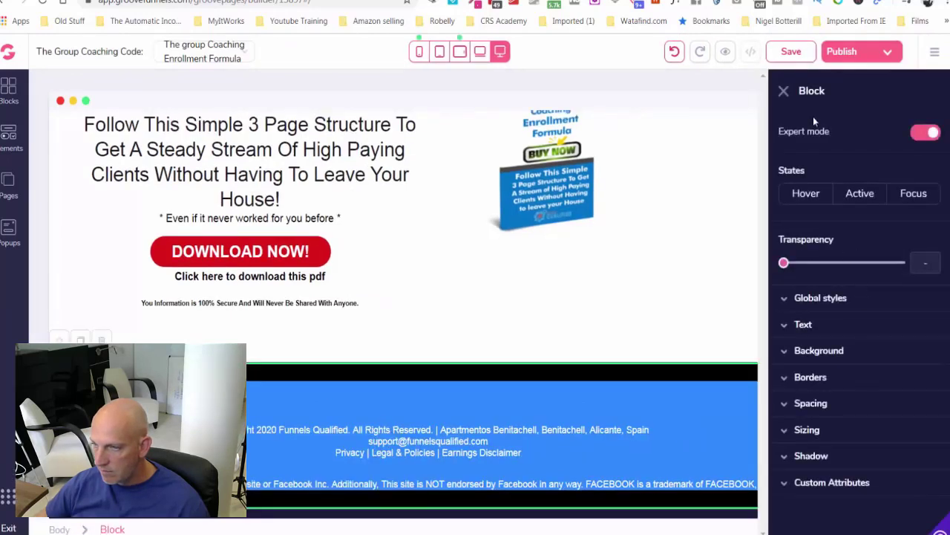
pyautogui.click(841, 350)
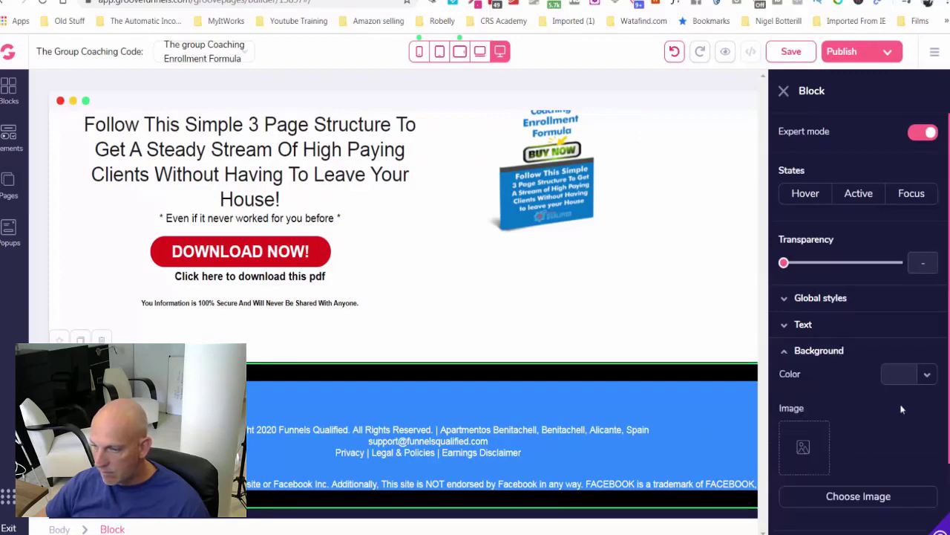
pyautogui.click(905, 371)
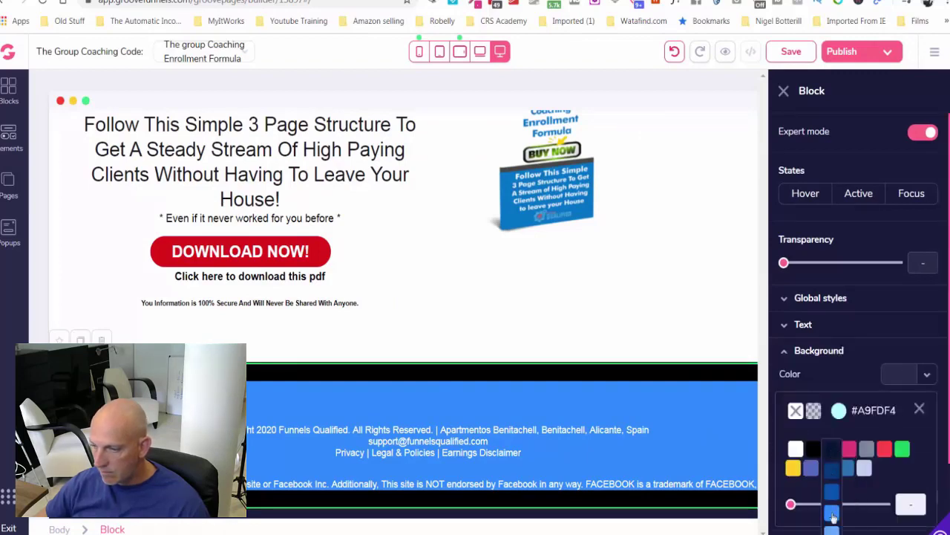
pyautogui.click(833, 515)
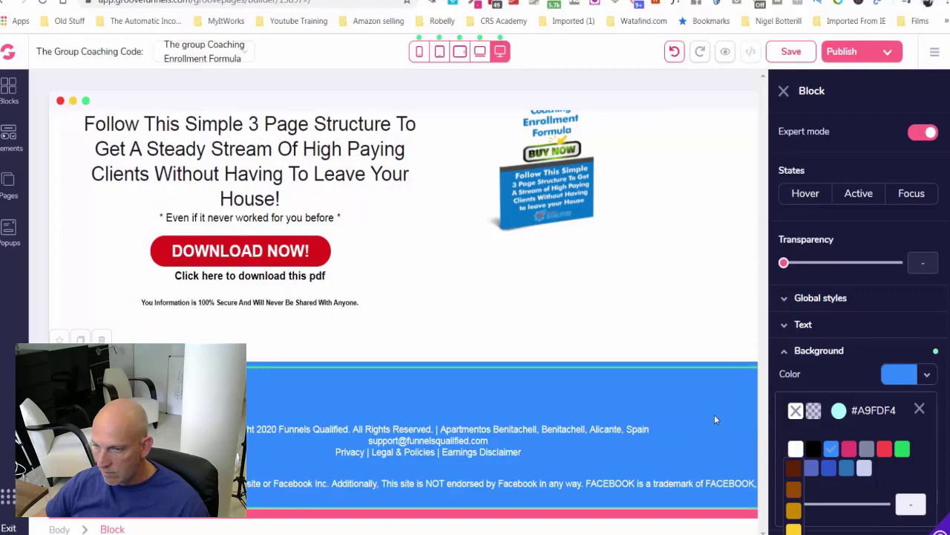
# Set the left margin of the container holding the book cover image to 64.
pyautogui.click(587, 240)
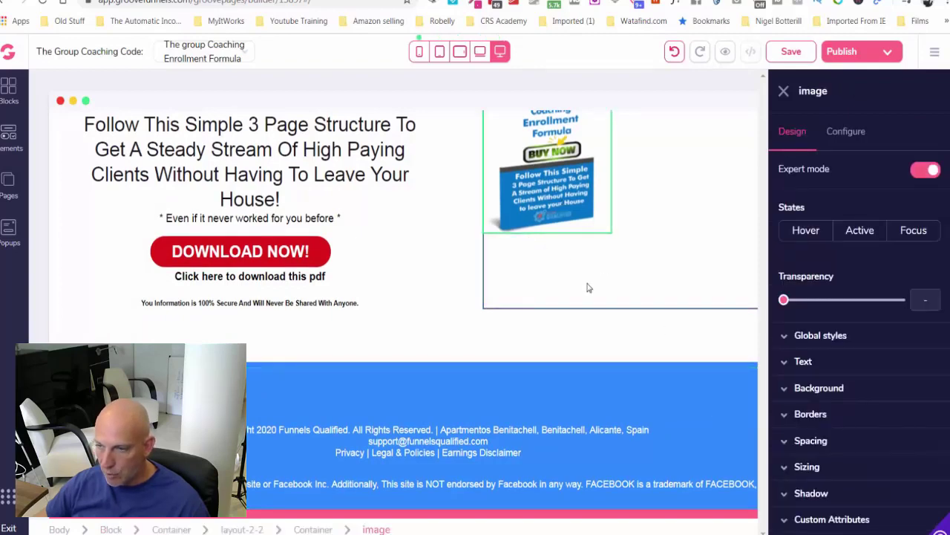
pyautogui.scroll(2, 632, 227)
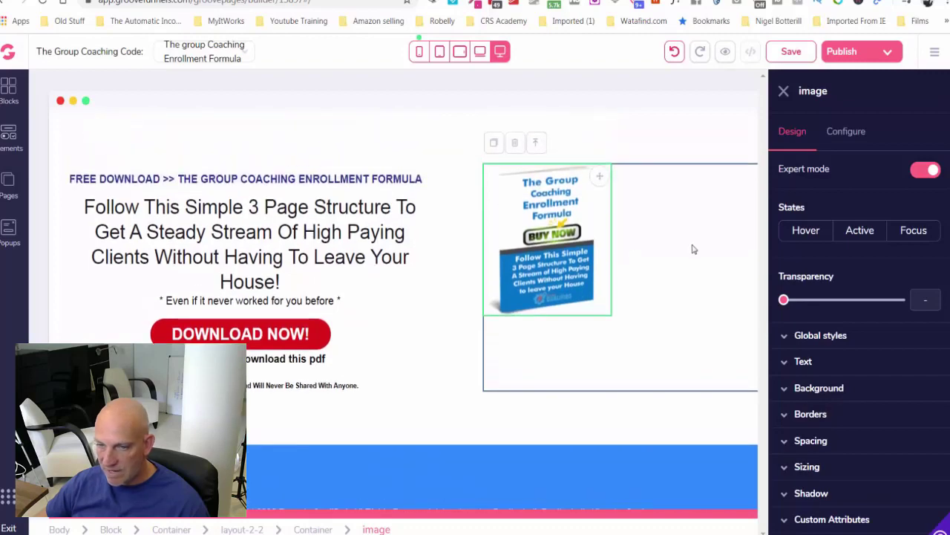
pyautogui.click(692, 249)
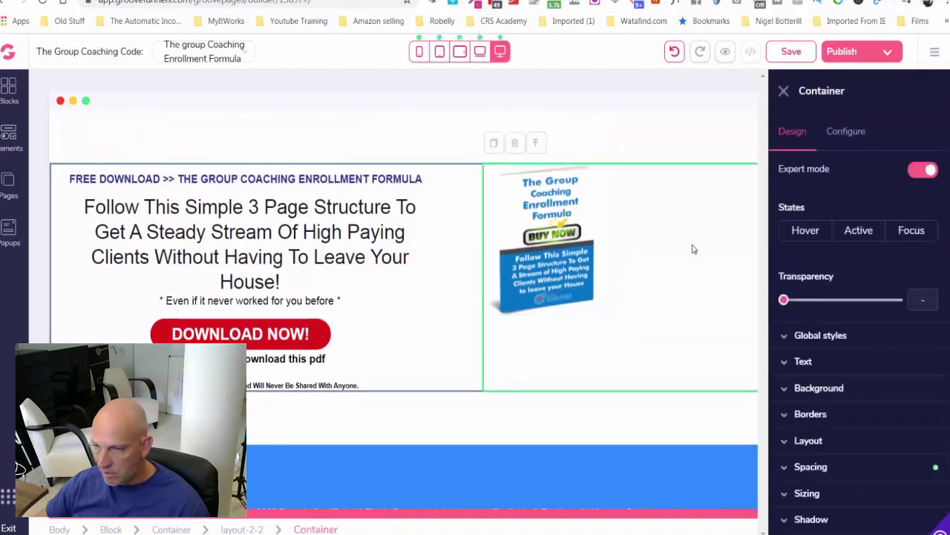
pyautogui.click(847, 467)
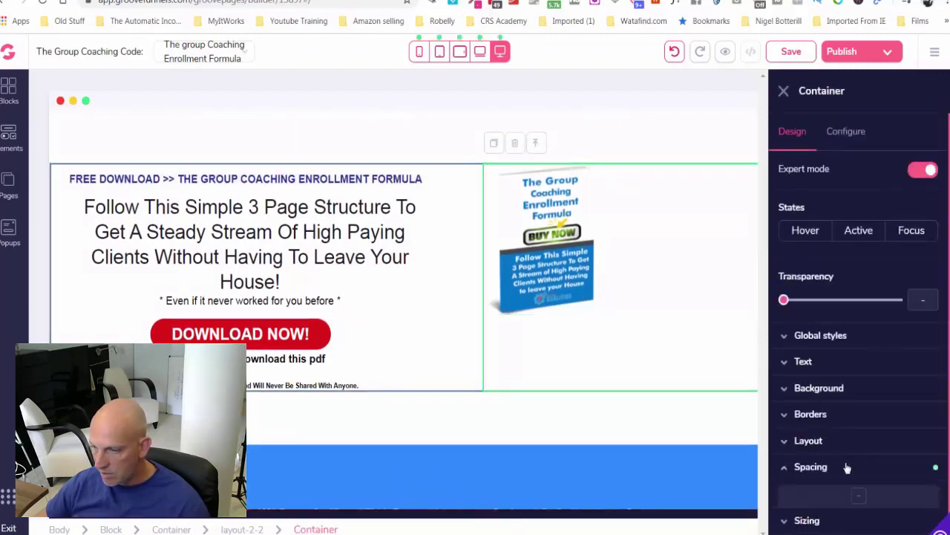
pyautogui.scroll(-1, 825, 467)
pyautogui.click(790, 482)
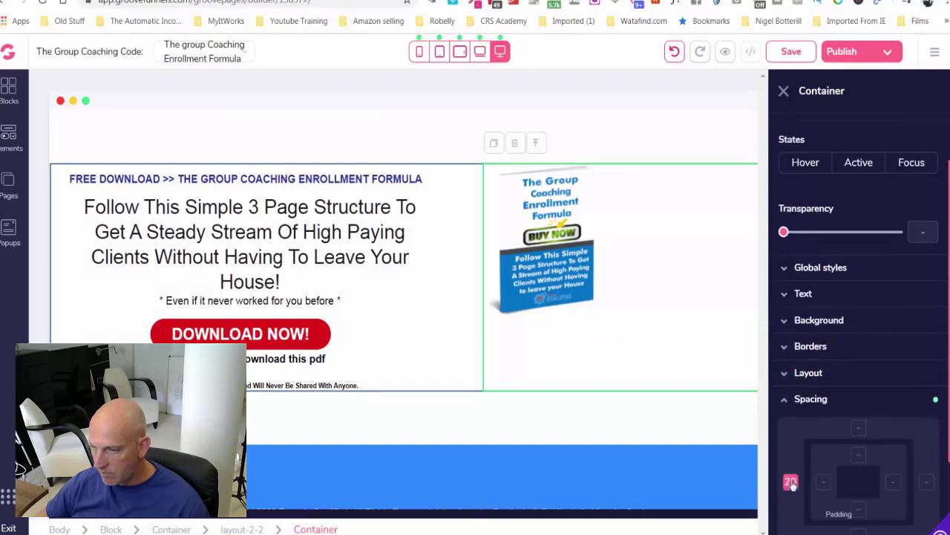
pyautogui.scroll(-2, 789, 505)
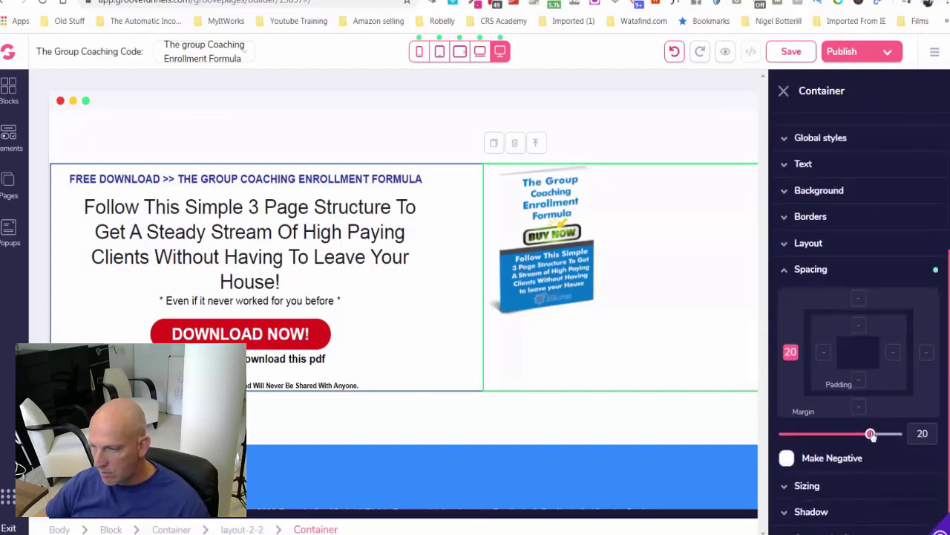
pyautogui.moveTo(872, 435); pyautogui.dragTo(894, 437)
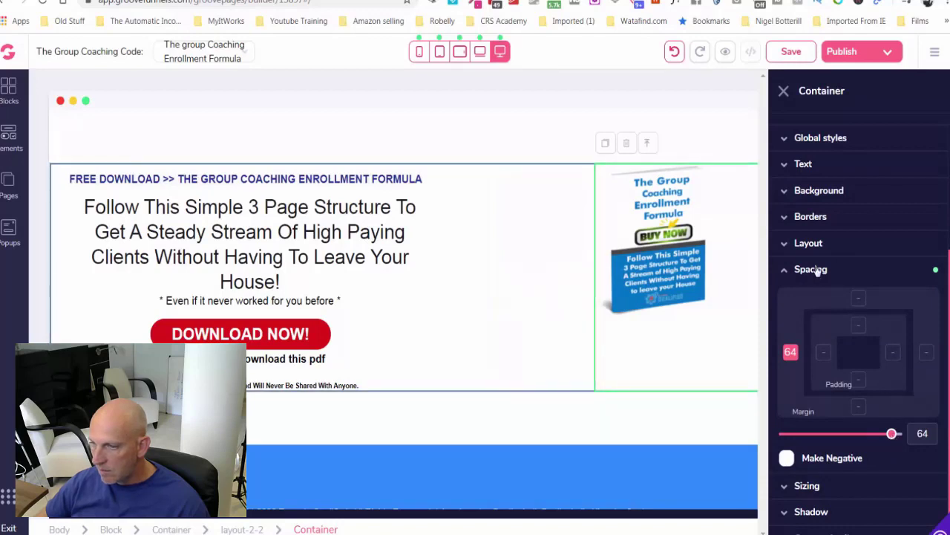
pyautogui.click(784, 272)
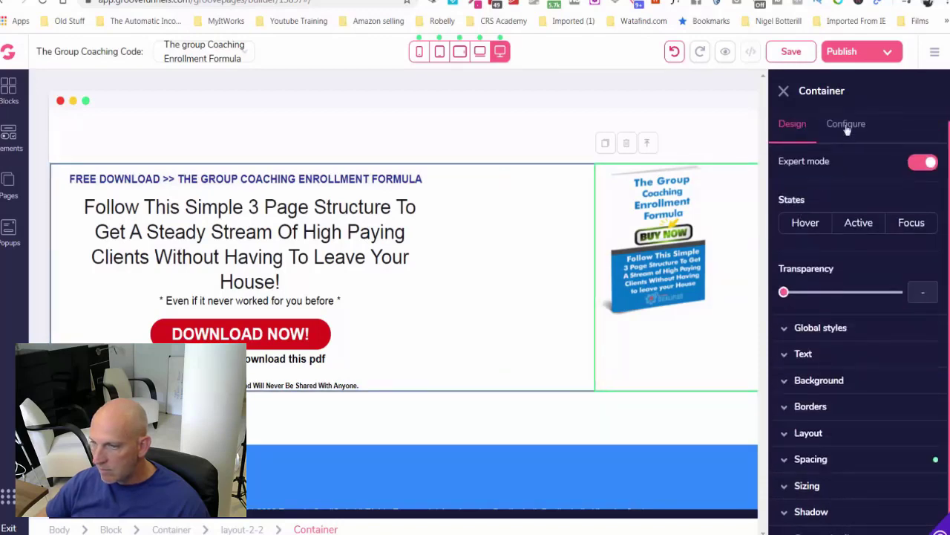
pyautogui.click(847, 126)
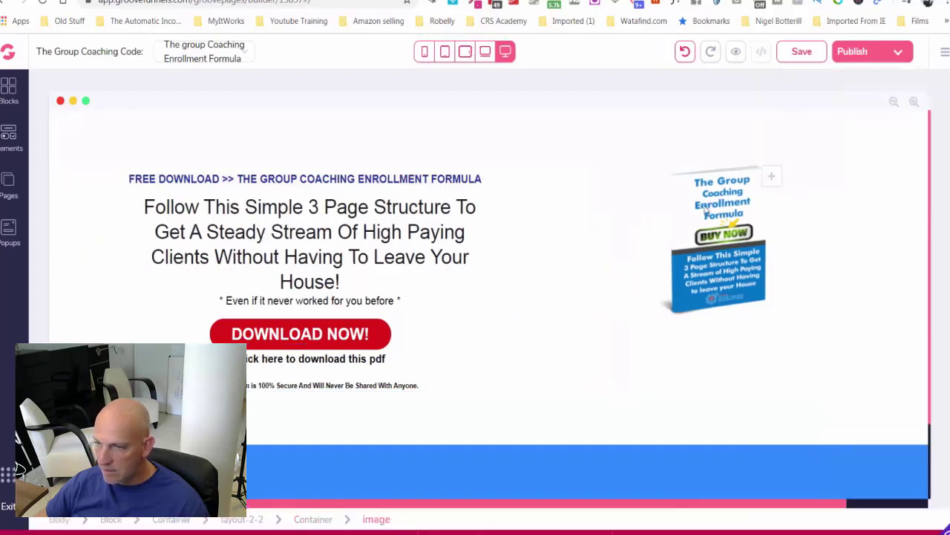
# Set the left margin of the two-column layout holding the headline and book cover to 5.
pyautogui.click(266, 236)
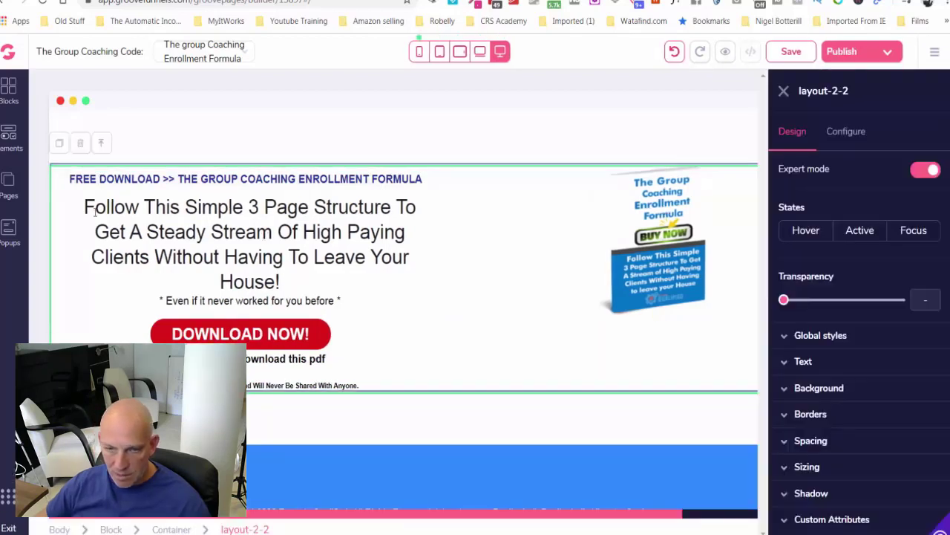
pyautogui.click(69, 209)
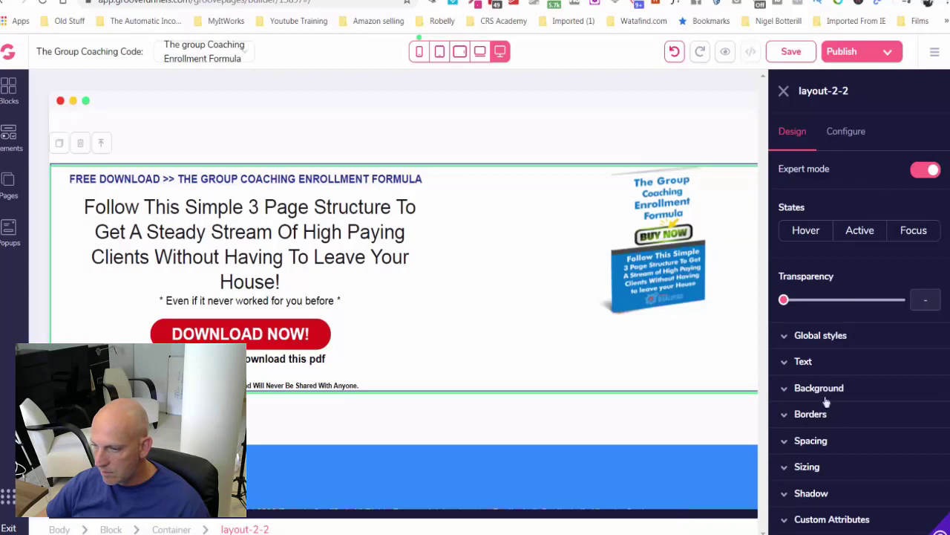
pyautogui.click(811, 441)
pyautogui.scroll(-2, 817, 468)
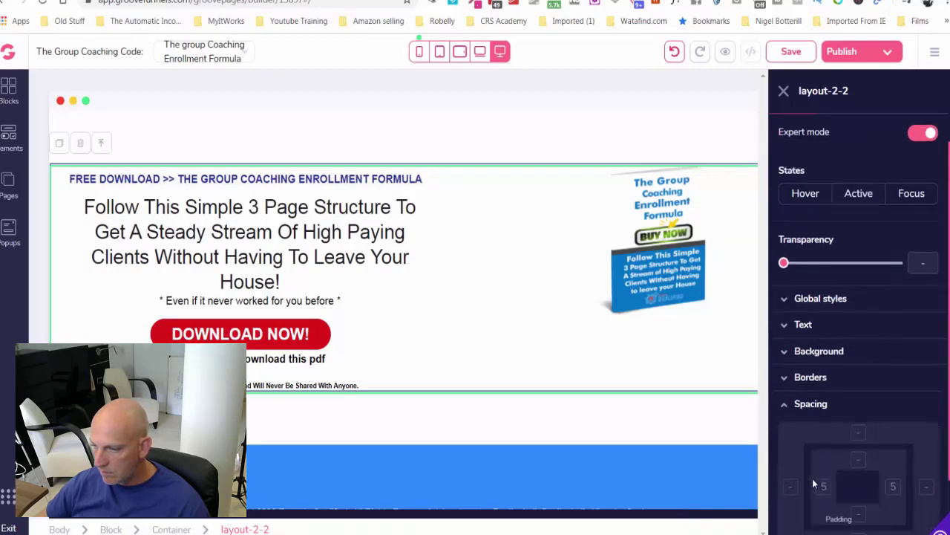
pyautogui.click(790, 396)
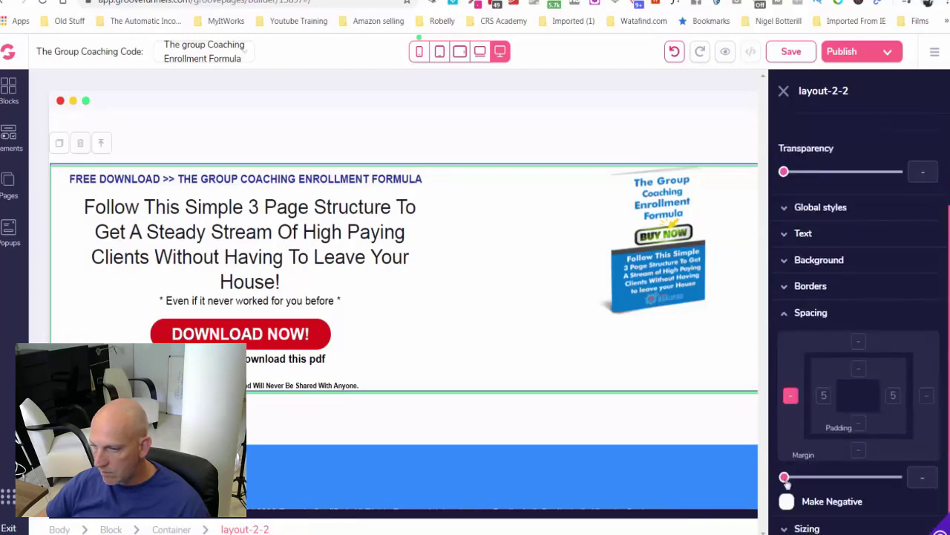
pyautogui.moveTo(786, 480); pyautogui.dragTo(816, 480)
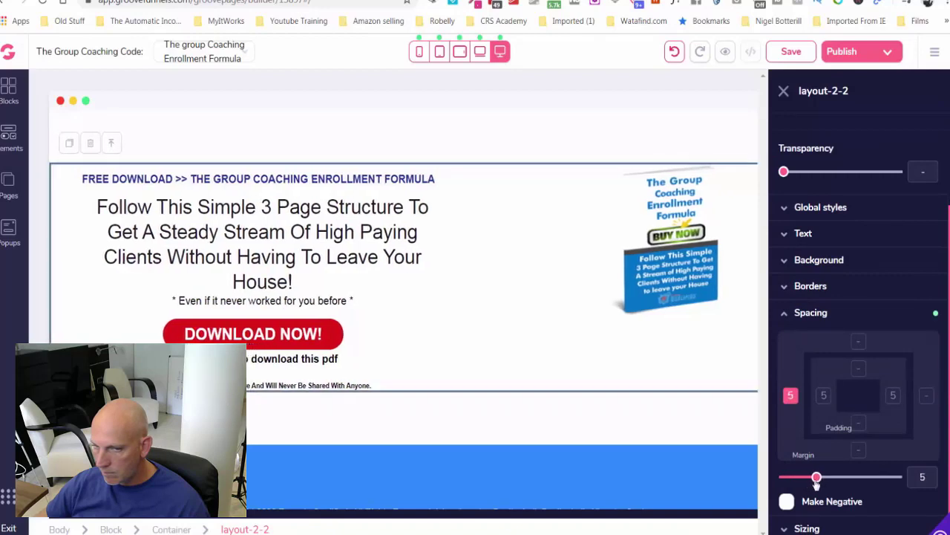
pyautogui.click(553, 325)
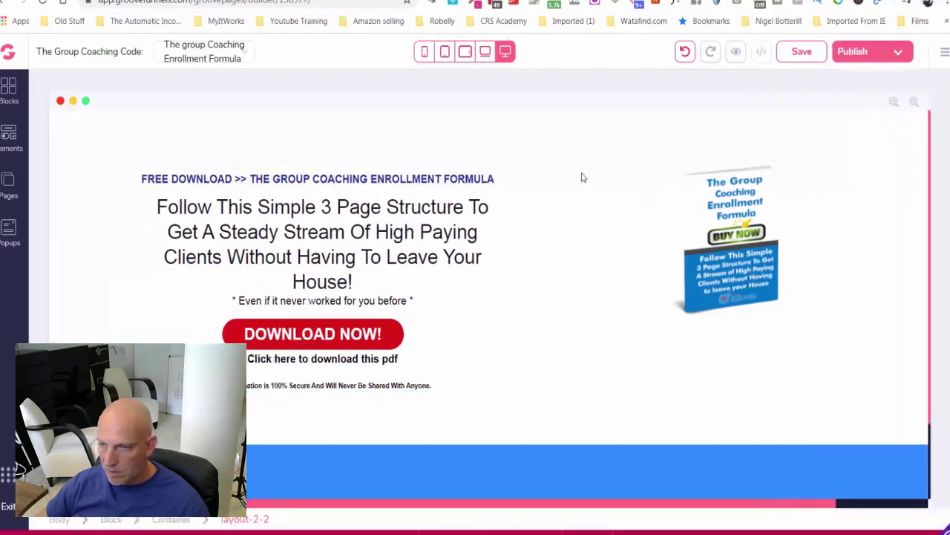
# Set the top and bottom padding of the block holding the headline and book cover to 9.
pyautogui.click(846, 140)
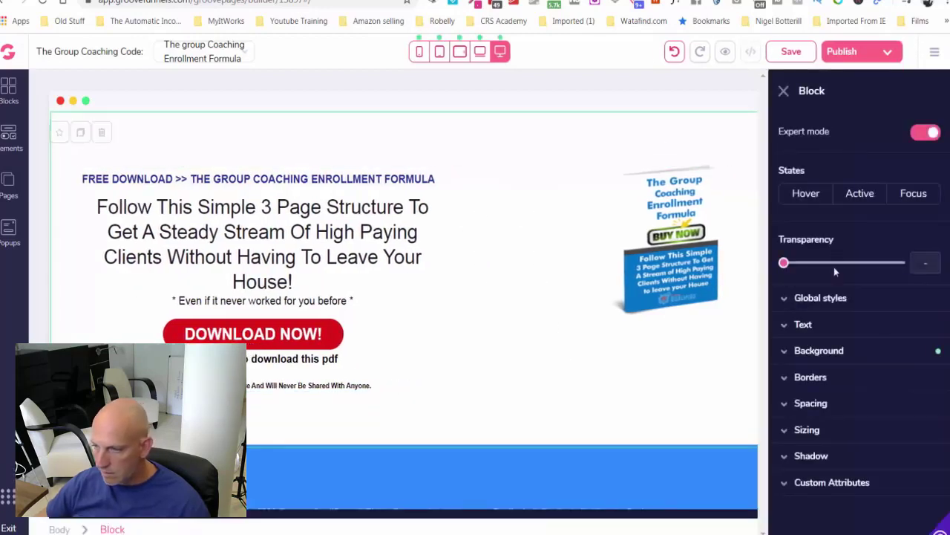
pyautogui.click(850, 402)
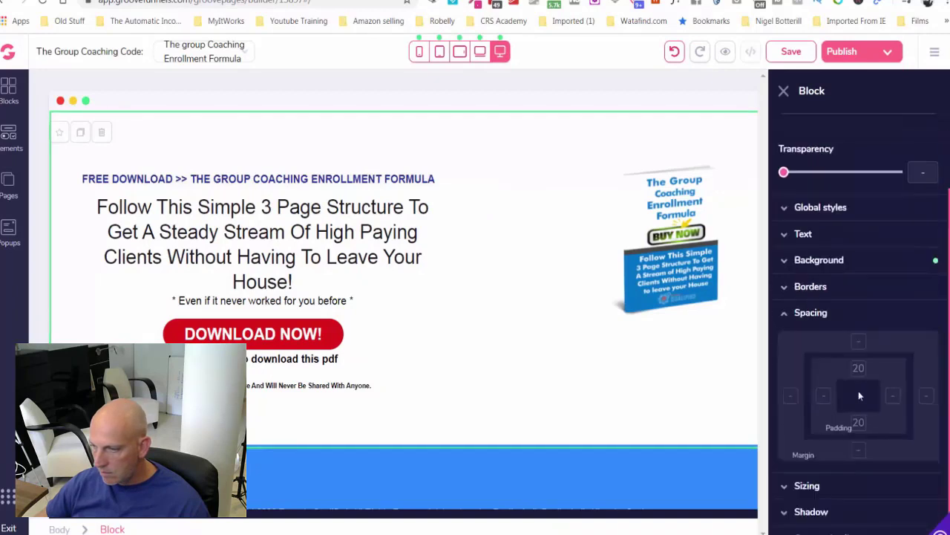
pyautogui.click(859, 369)
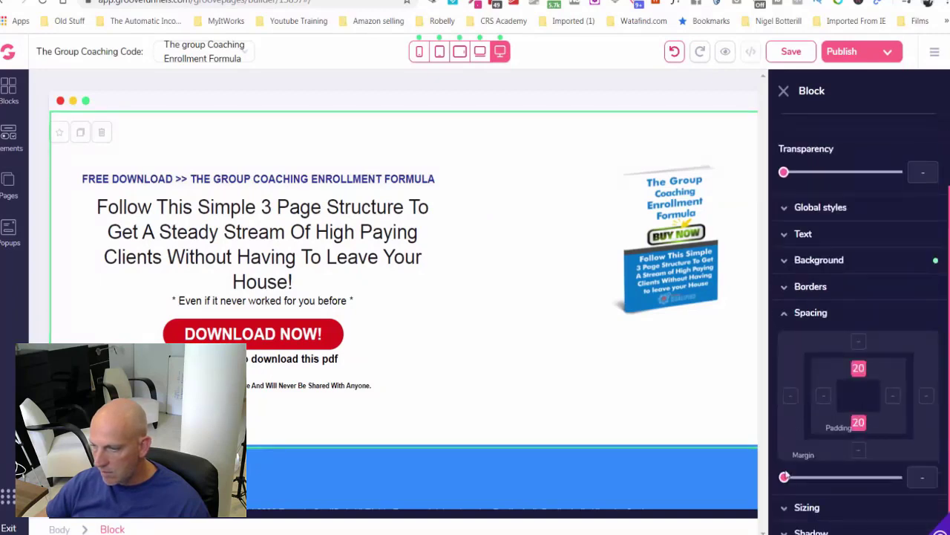
pyautogui.moveTo(784, 478); pyautogui.dragTo(838, 478)
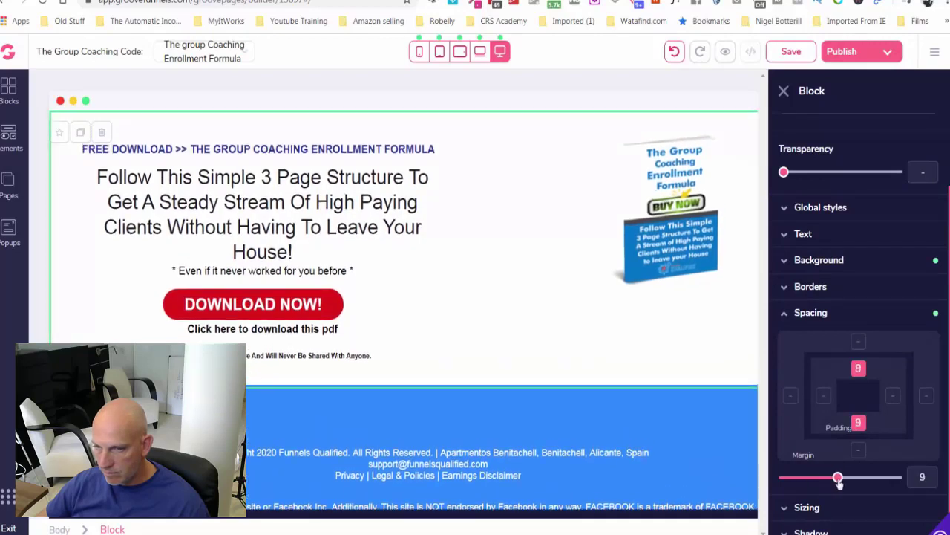
# Set the "Follow This Simple 3 Page Structure" headline's font size to 40px and save the page.
pyautogui.click(299, 196)
pyautogui.doubleClick(298, 196)
pyautogui.click(479, 124)
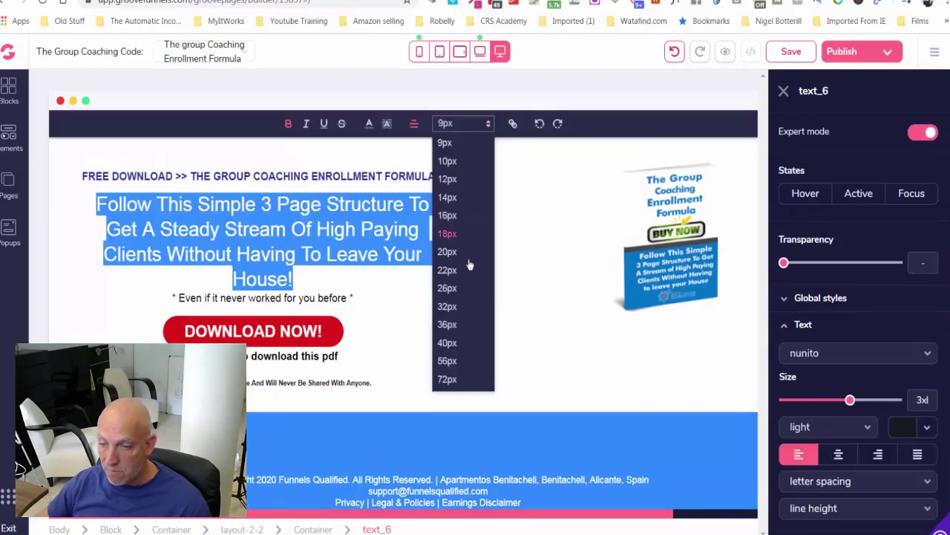
pyautogui.click(459, 306)
pyautogui.click(486, 123)
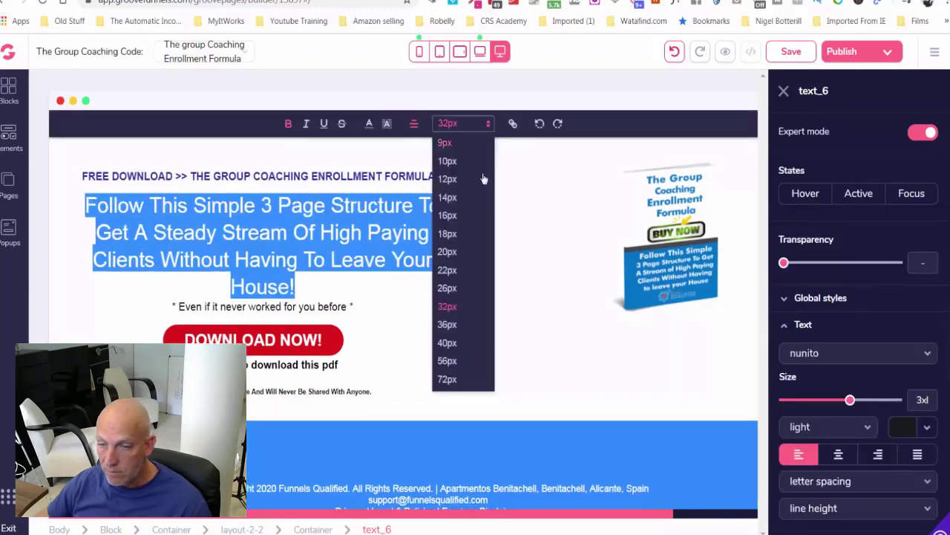
pyautogui.click(458, 342)
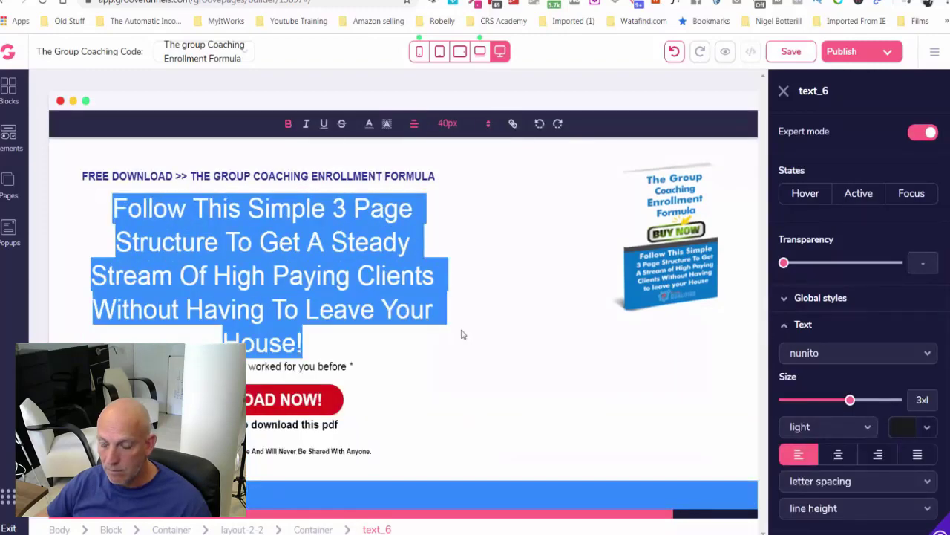
pyautogui.click(479, 293)
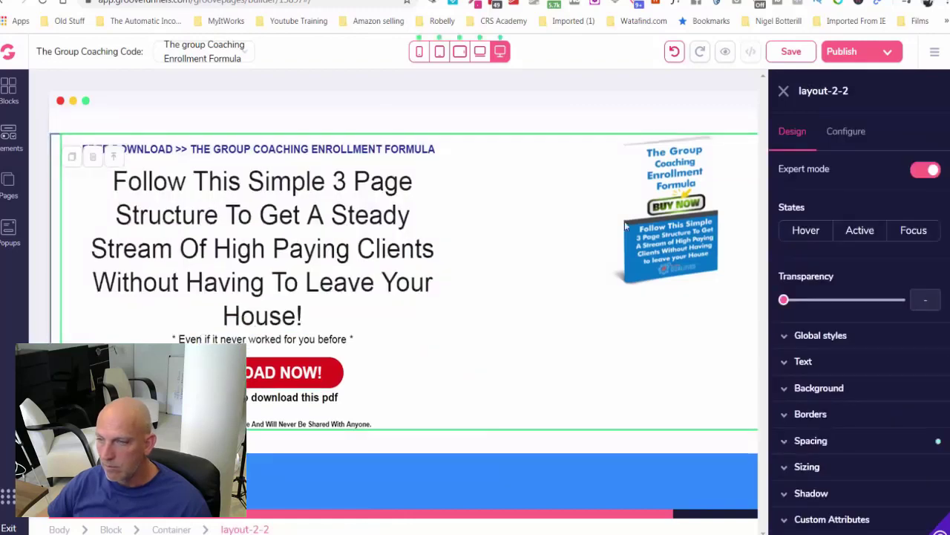
pyautogui.click(790, 52)
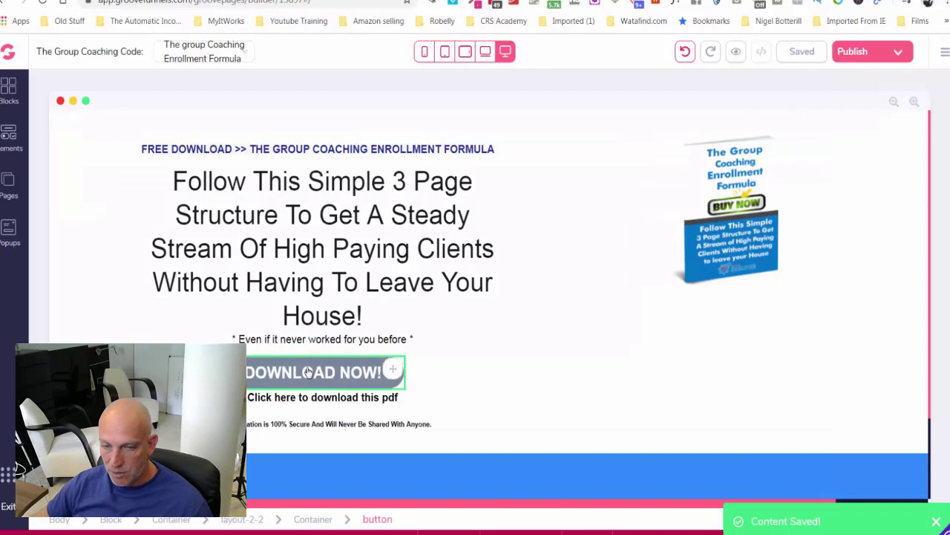
# Open the Group popup for editing.
pyautogui.click(309, 371)
pyautogui.click(9, 232)
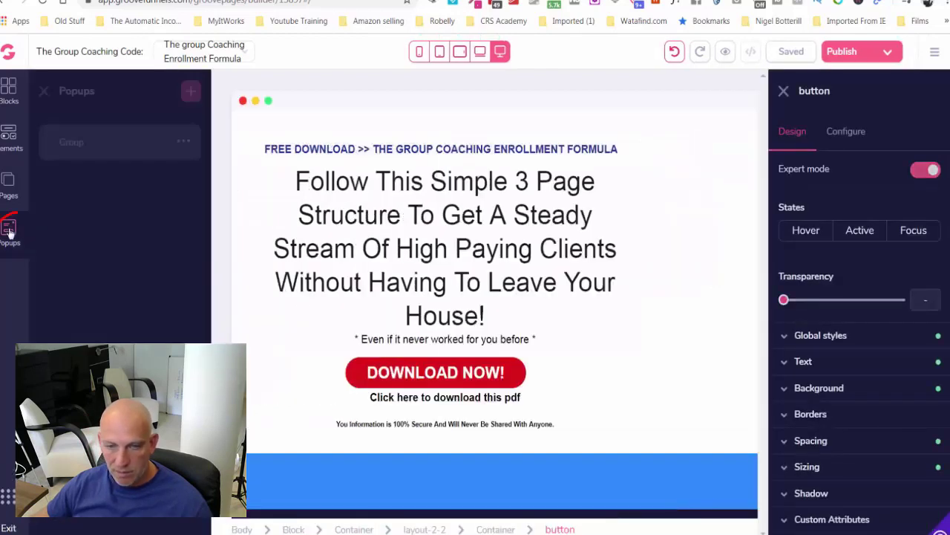
pyautogui.click(182, 142)
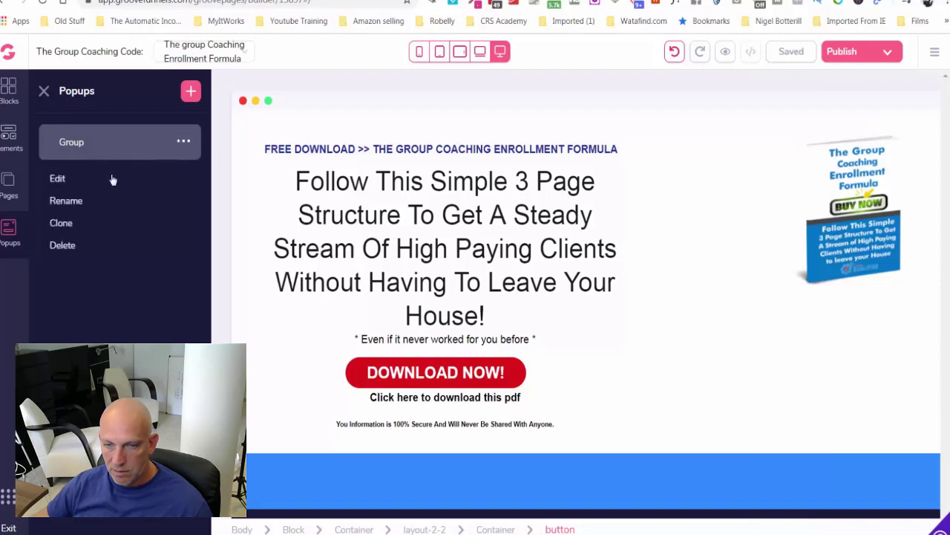
pyautogui.click(60, 179)
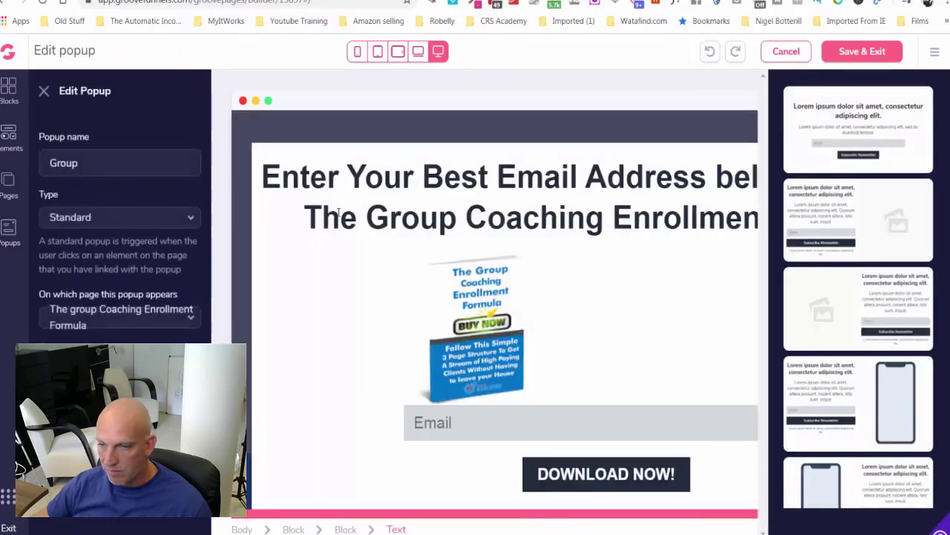
# Select the left and right margins of the popup's heading text, and save and exit the popup.
pyautogui.click(616, 159)
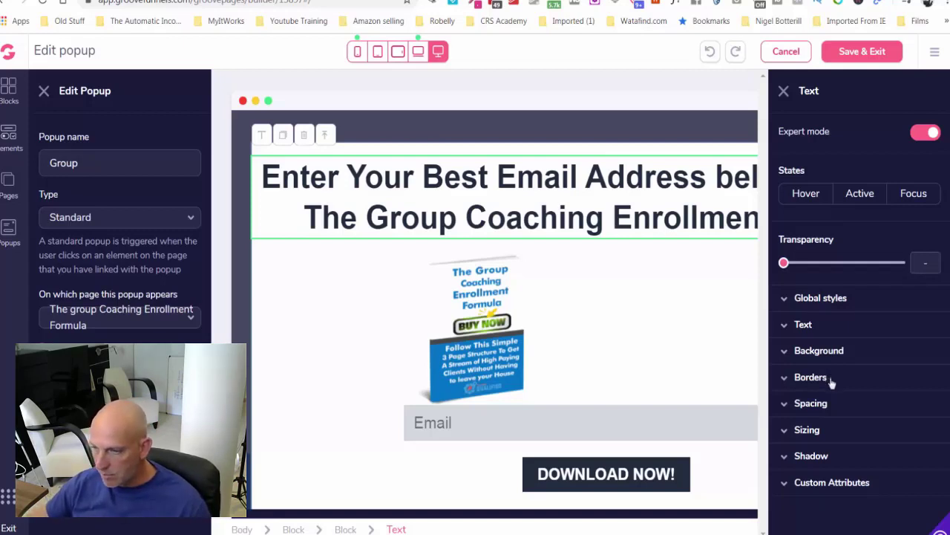
pyautogui.click(830, 402)
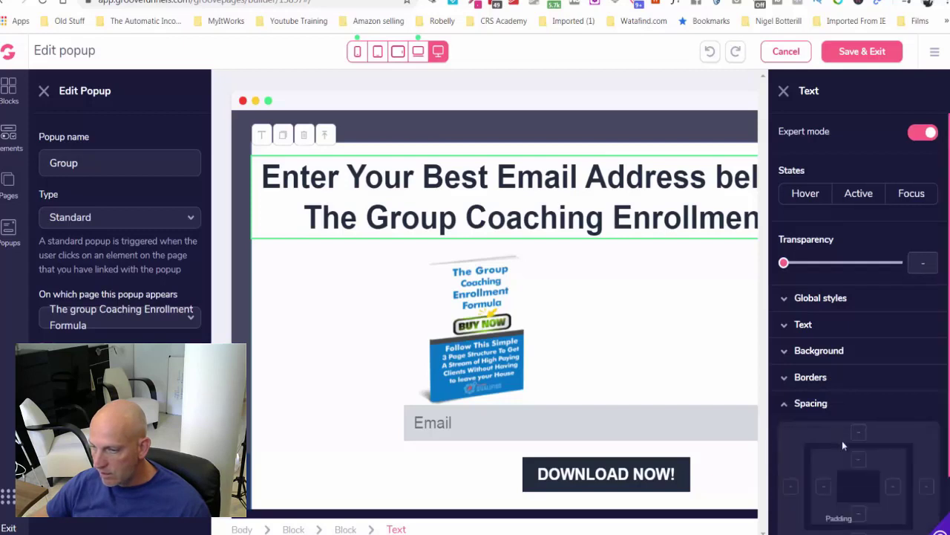
pyautogui.click(790, 487)
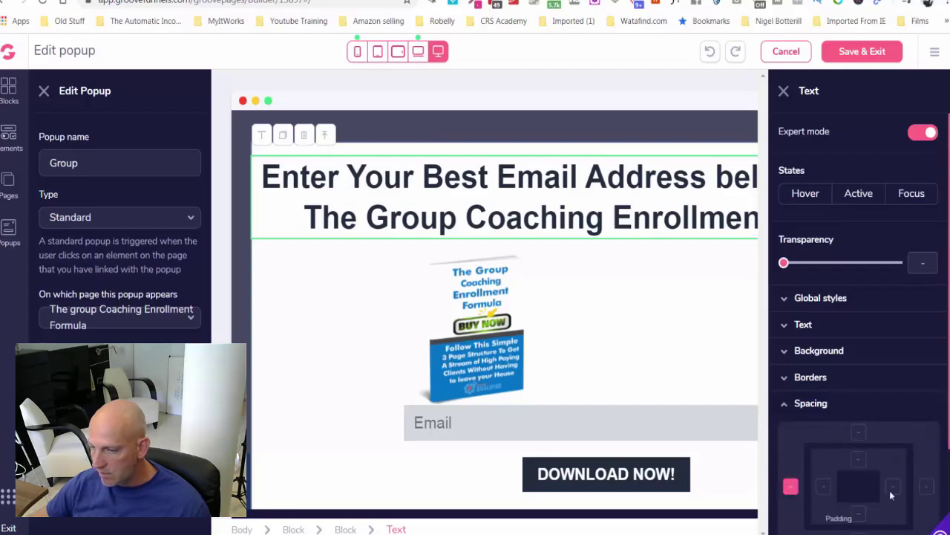
pyautogui.click(927, 490)
pyautogui.scroll(-2, 867, 448)
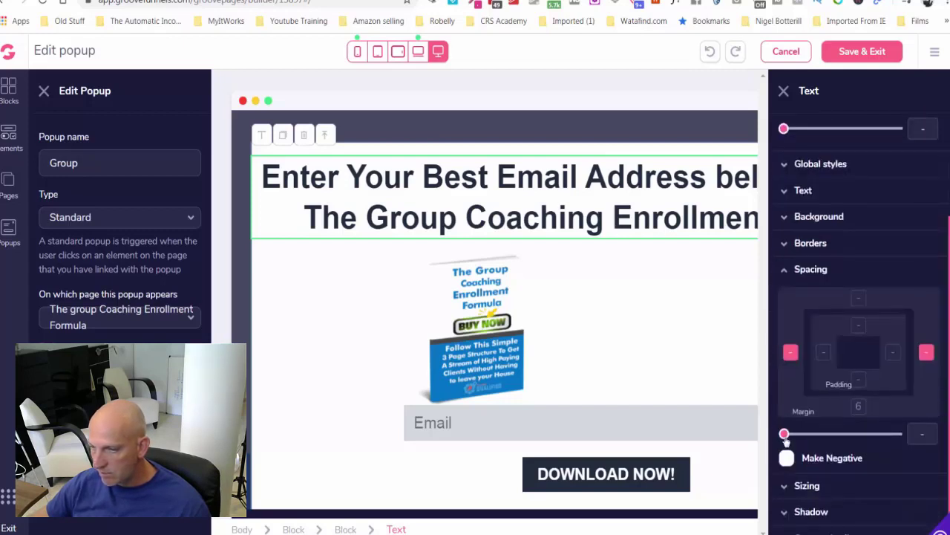
pyautogui.click(862, 51)
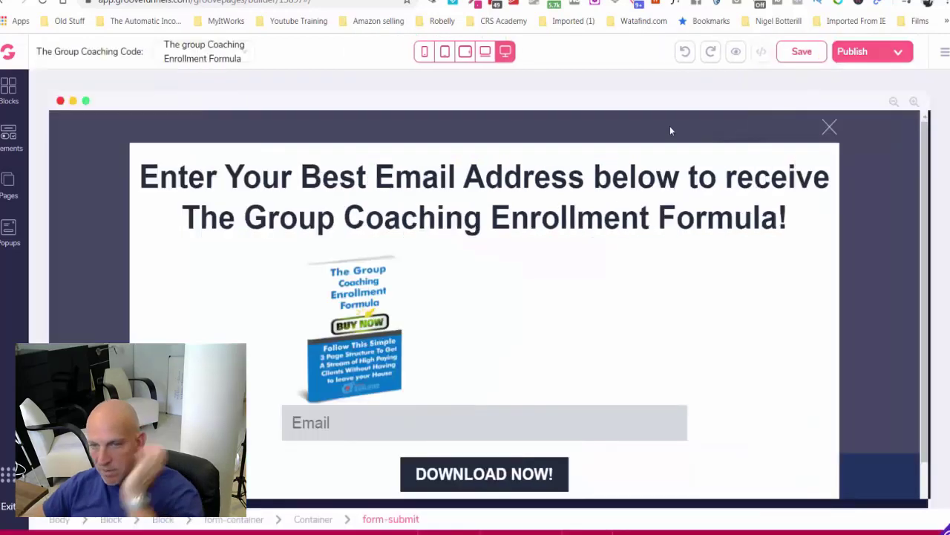
# Move Page 2 to the hidden pages and add a new page from the blank canvas template.
pyautogui.click(7, 184)
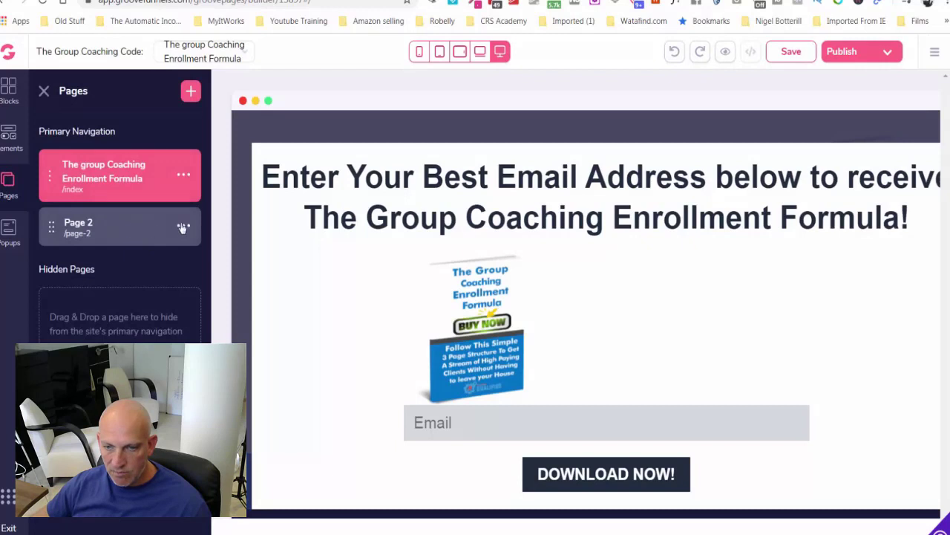
pyautogui.moveTo(151, 228); pyautogui.dragTo(149, 321)
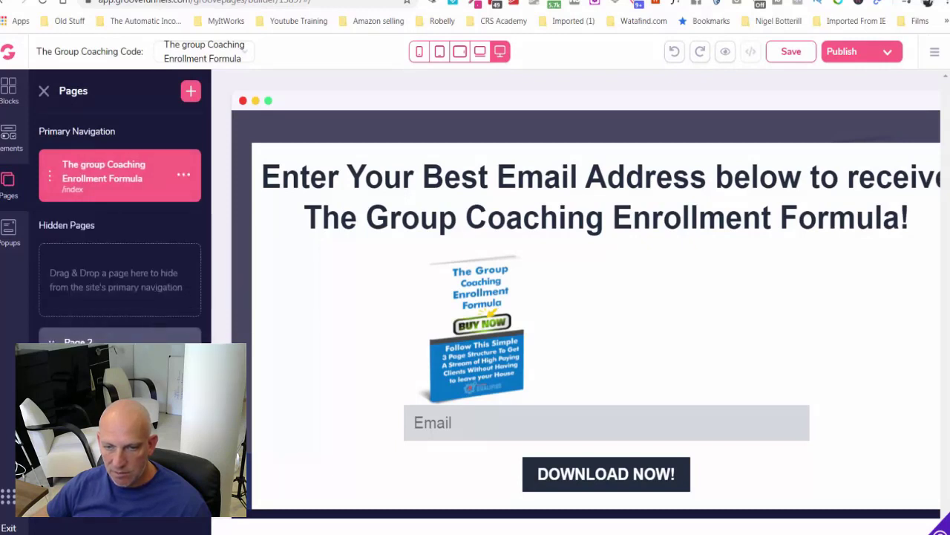
pyautogui.click(190, 92)
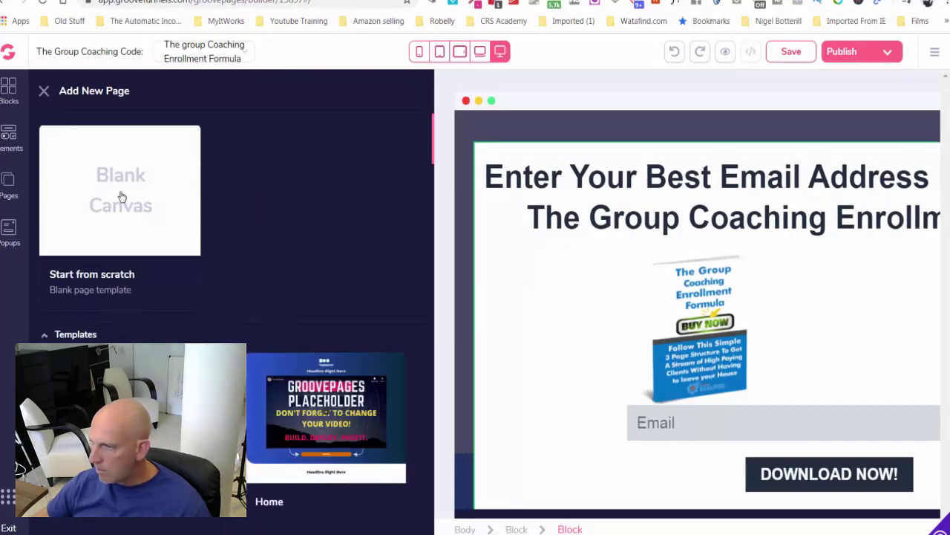
pyautogui.click(122, 196)
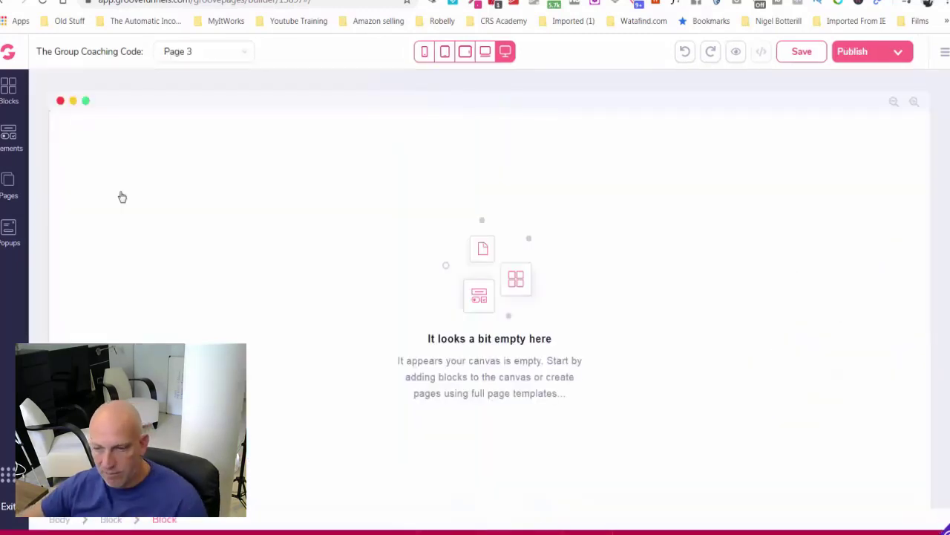
# Add the empty single-column wireframe block to the blank Page 3.
pyautogui.click(9, 88)
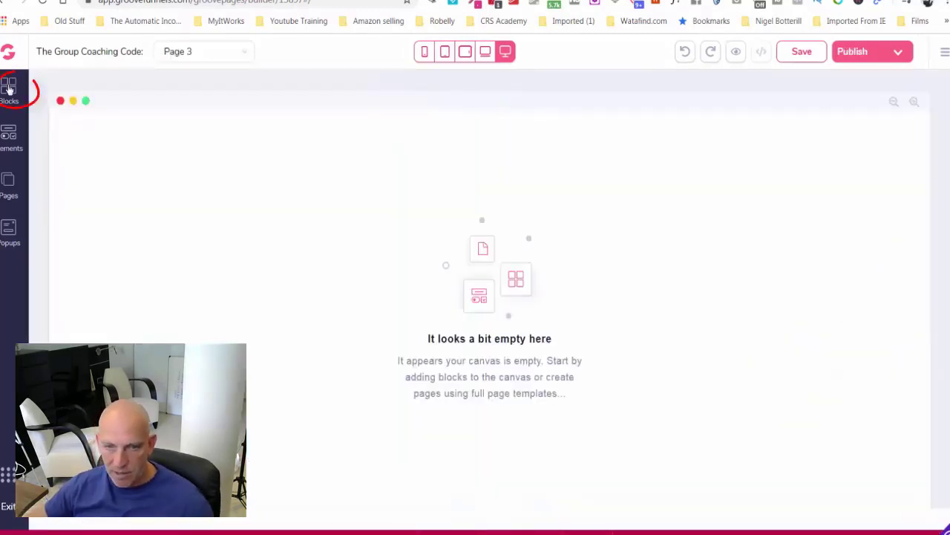
pyautogui.click(140, 139)
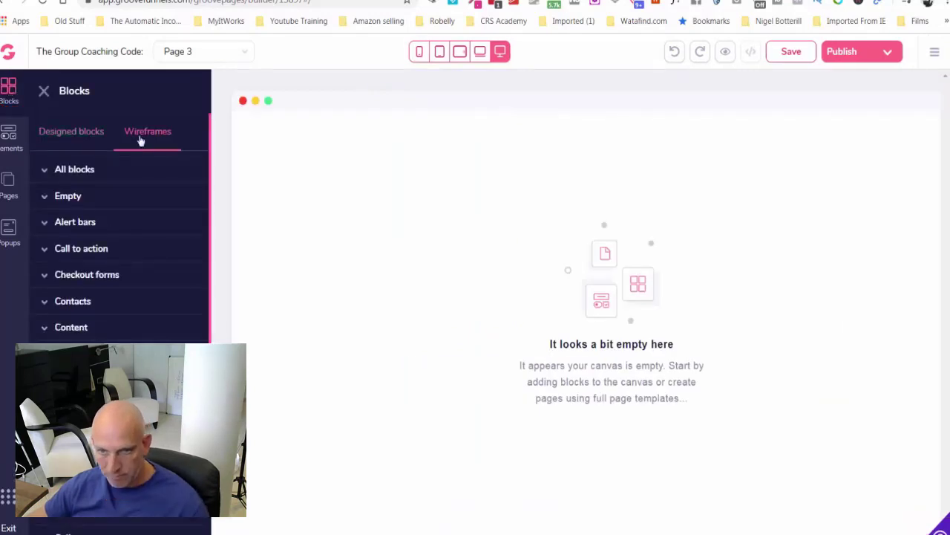
pyautogui.click(83, 198)
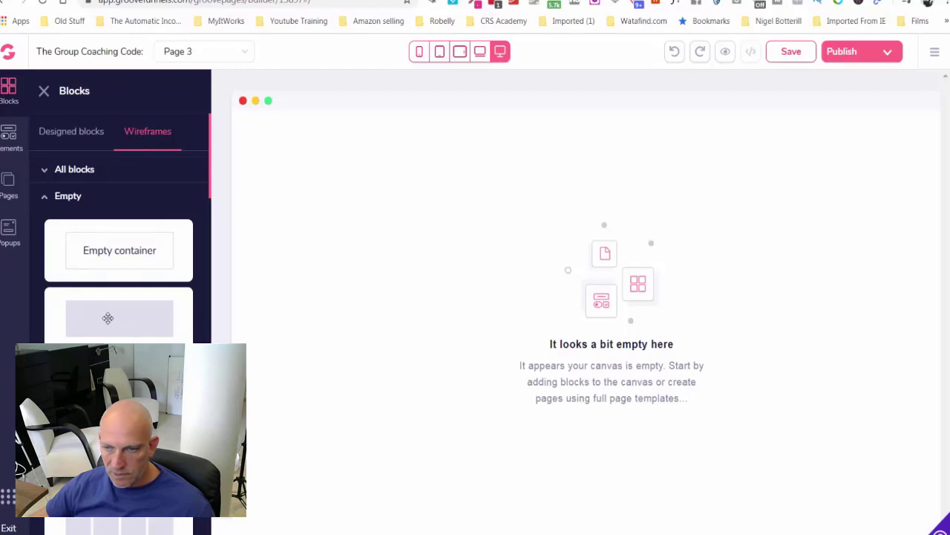
pyautogui.moveTo(107, 318); pyautogui.dragTo(490, 168)
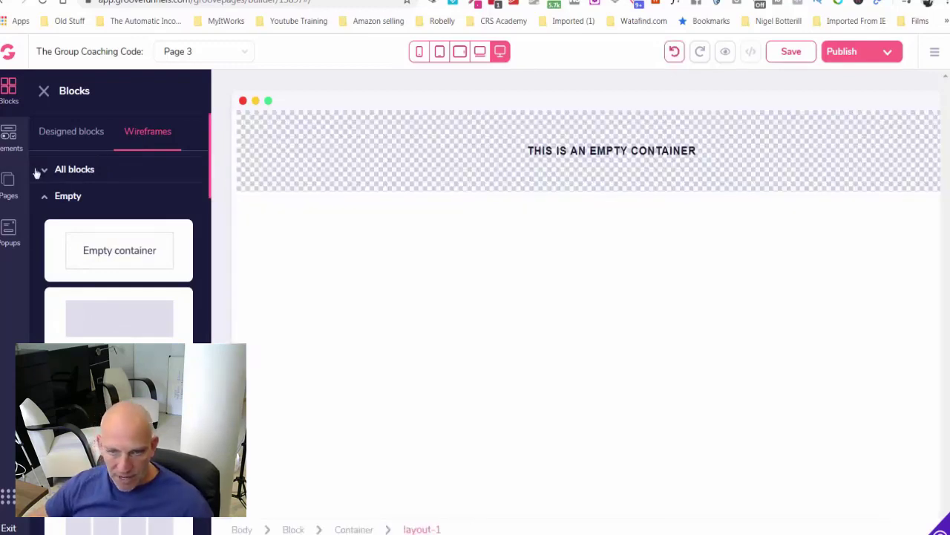
# Insert a heading text element into the empty container on Page 3.
pyautogui.click(7, 138)
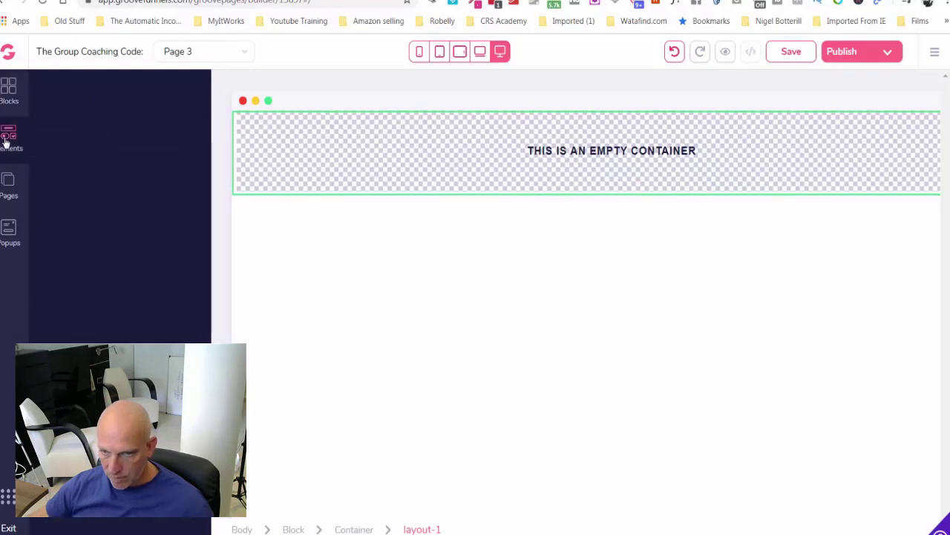
pyautogui.scroll(-1, 112, 278)
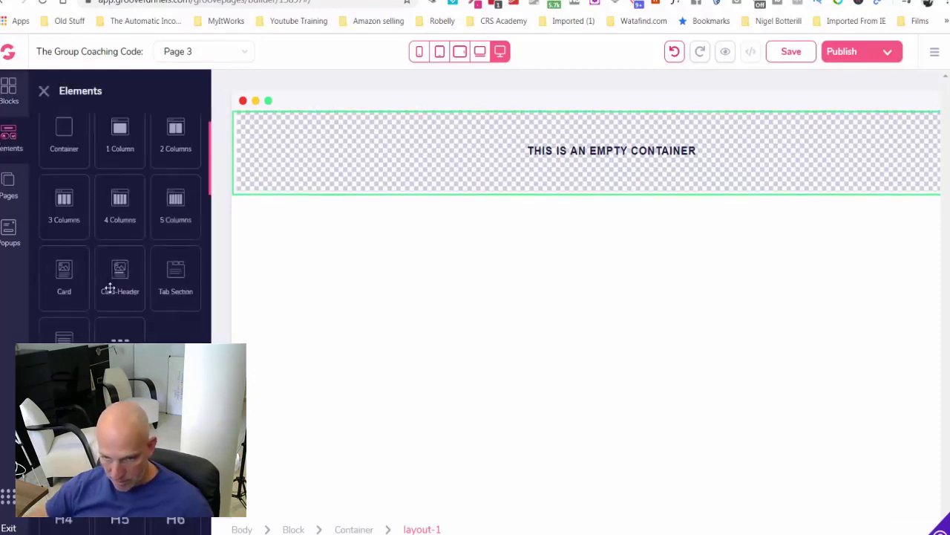
pyautogui.scroll(-1, 110, 288)
pyautogui.moveTo(64, 364); pyautogui.dragTo(589, 148)
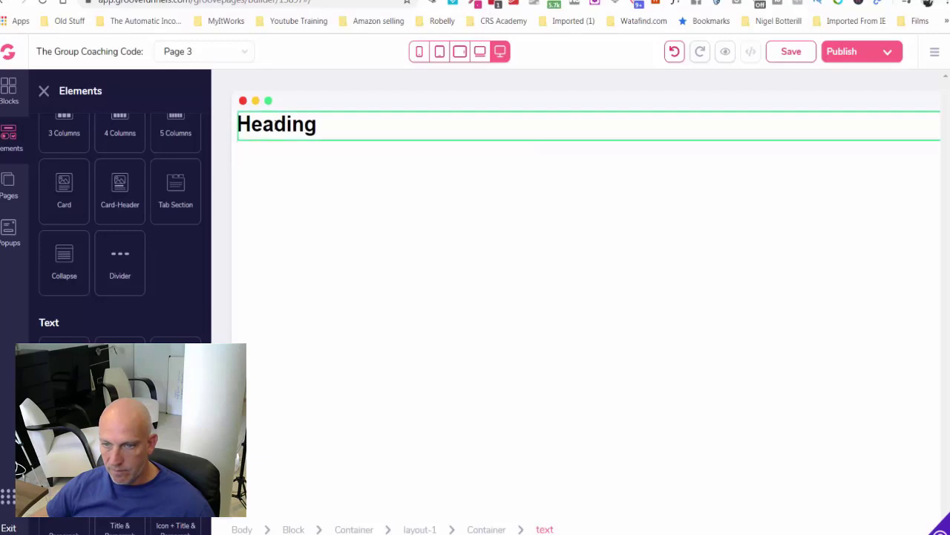
# Replace the placeholder heading with the offer text from "Your free training will be in your inbox shortly" to "a special offer with a Huge Discount!".
pyautogui.click(275, 124)
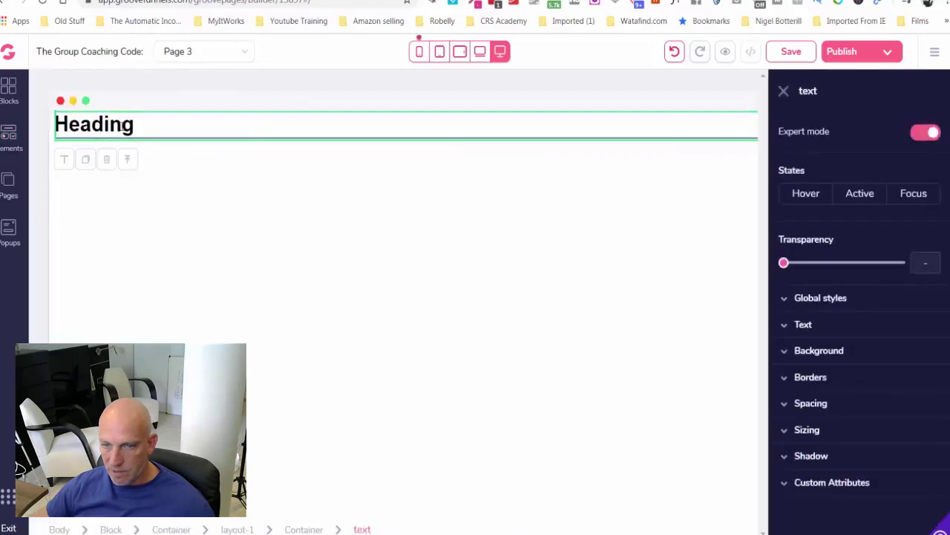
pyautogui.doubleClick(115, 125)
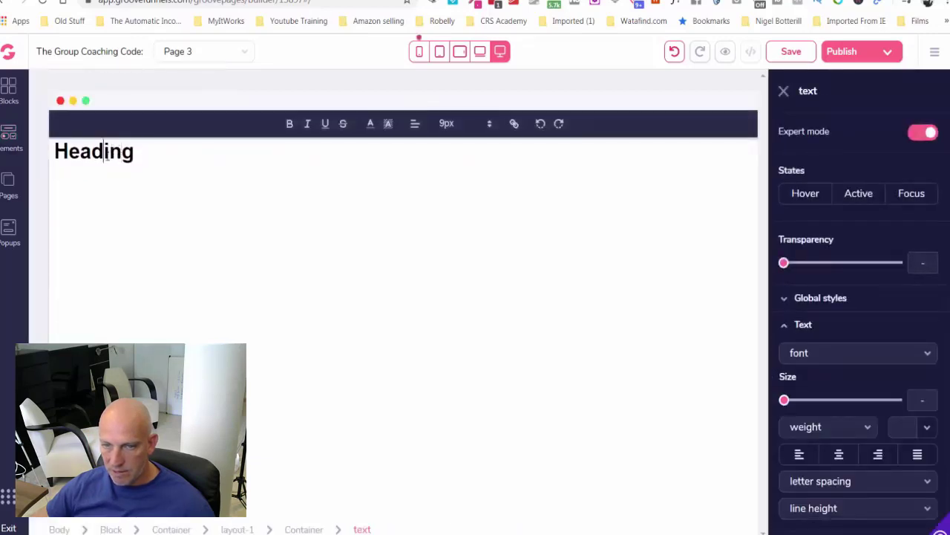
pyautogui.hotkey('ctrl', 'a')
pyautogui.write('Your free training will be in your inbox shortly, as a Valued Subscriber, I’d to do something special for you, so here’s a special offer with a Huge Discount!')
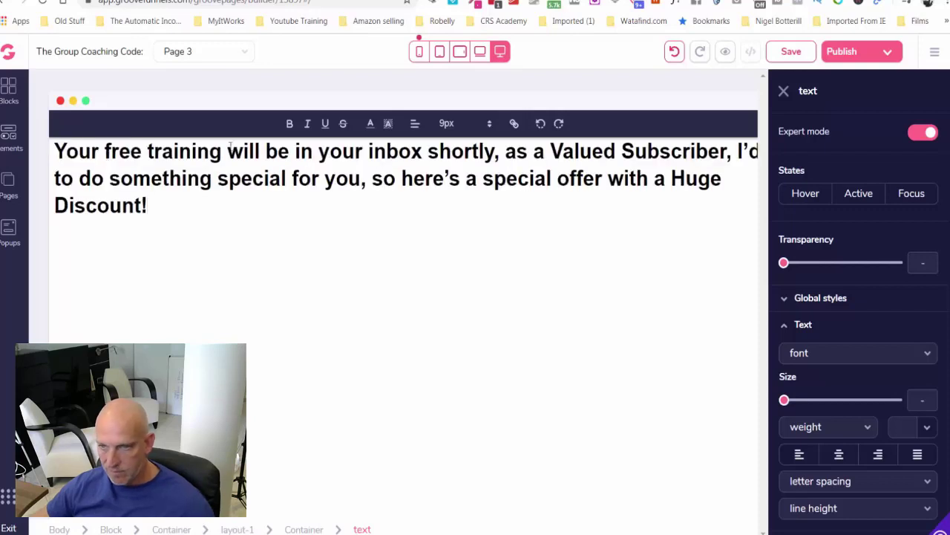
# Center-align the whole offer heading on Page 3.
pyautogui.hotkey('ctrl', 'a')
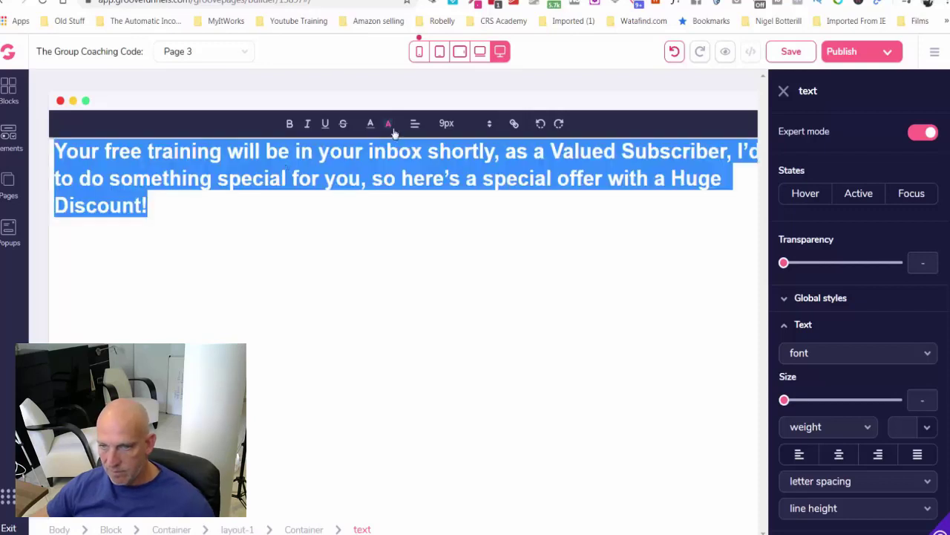
pyautogui.click(416, 124)
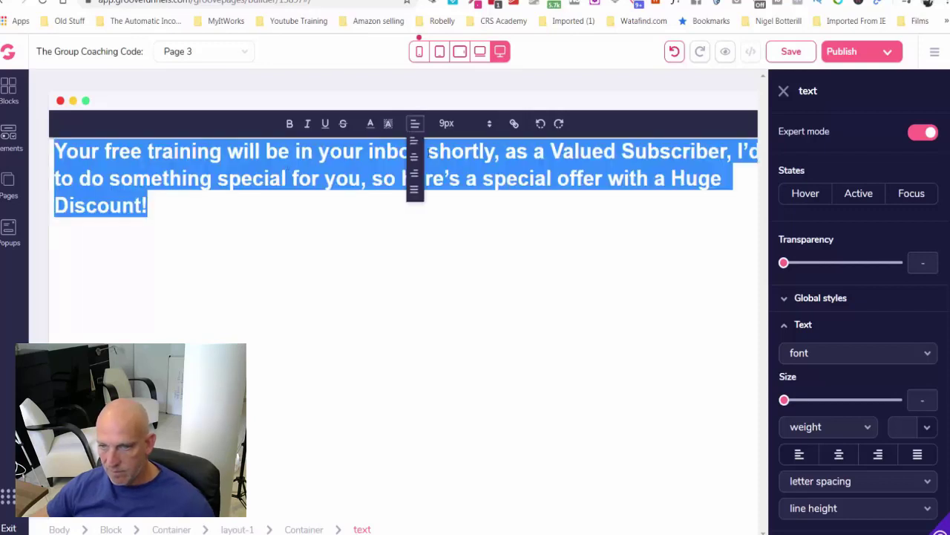
pyautogui.click(414, 162)
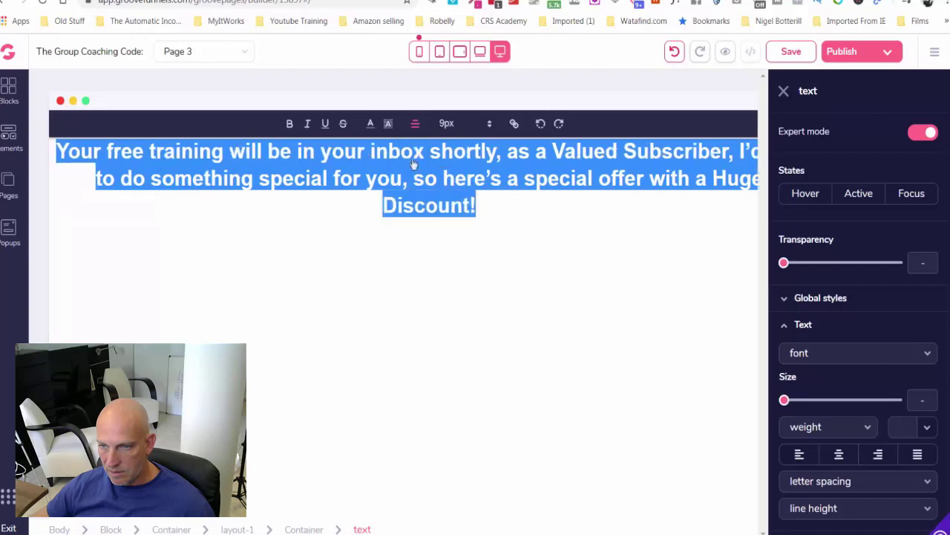
# Color the whole offer heading on Page 3 white and set its font size to 26px.
pyautogui.click(371, 124)
pyautogui.click(372, 143)
pyautogui.click(488, 126)
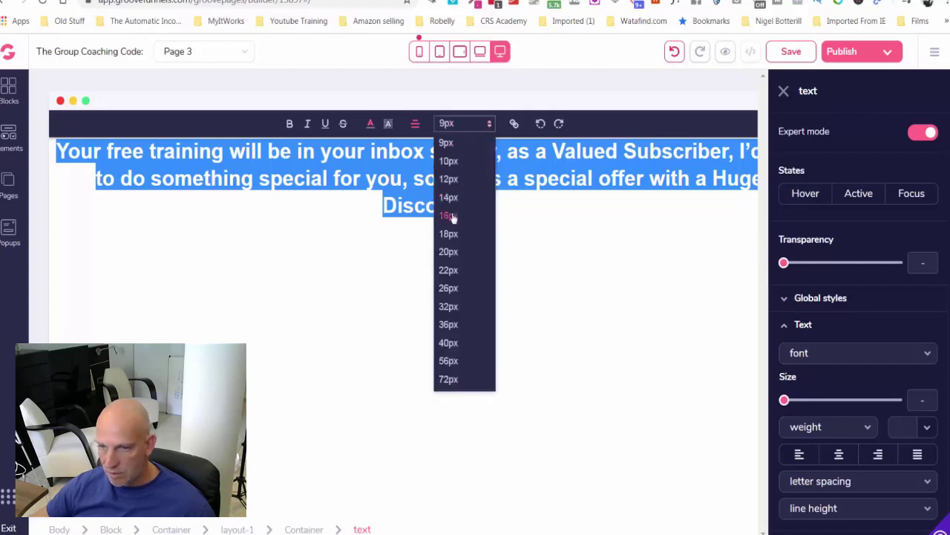
pyautogui.click(451, 215)
pyautogui.click(454, 127)
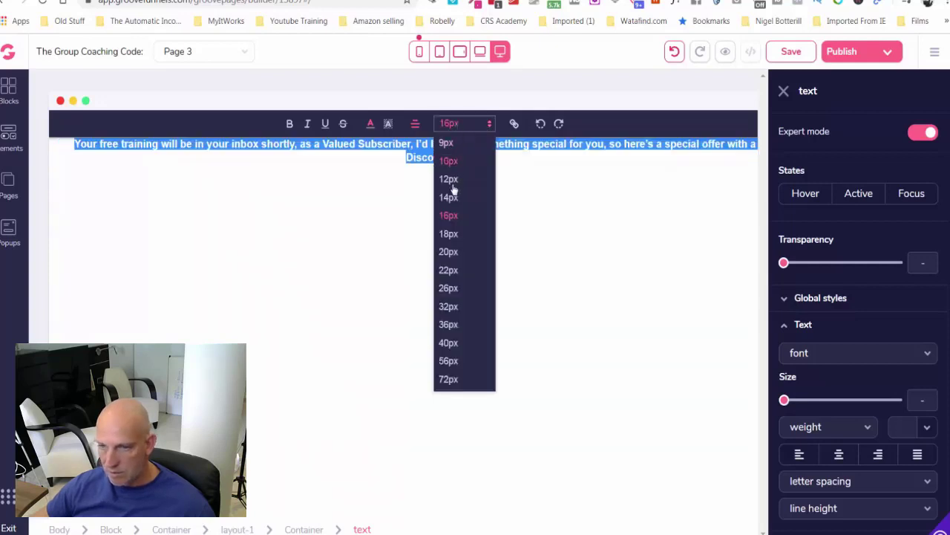
pyautogui.click(456, 298)
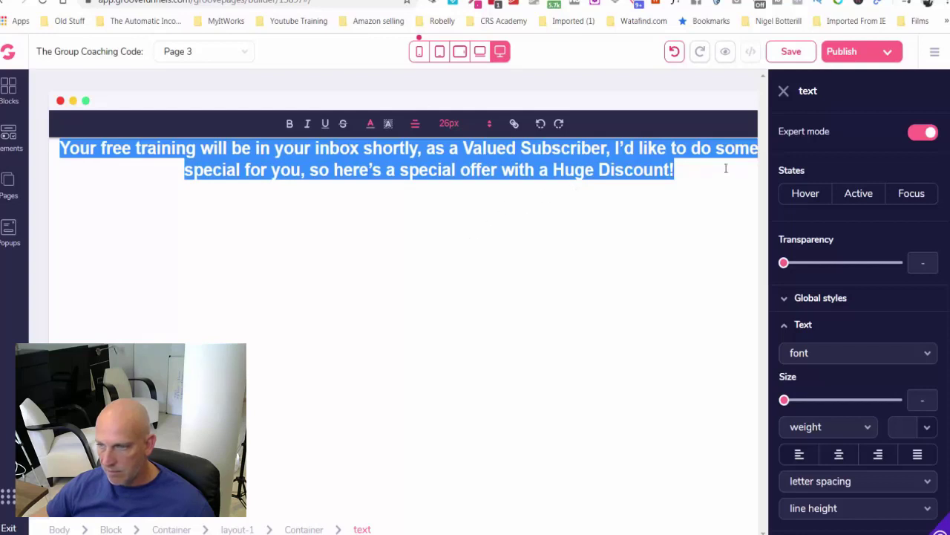
pyautogui.click(783, 91)
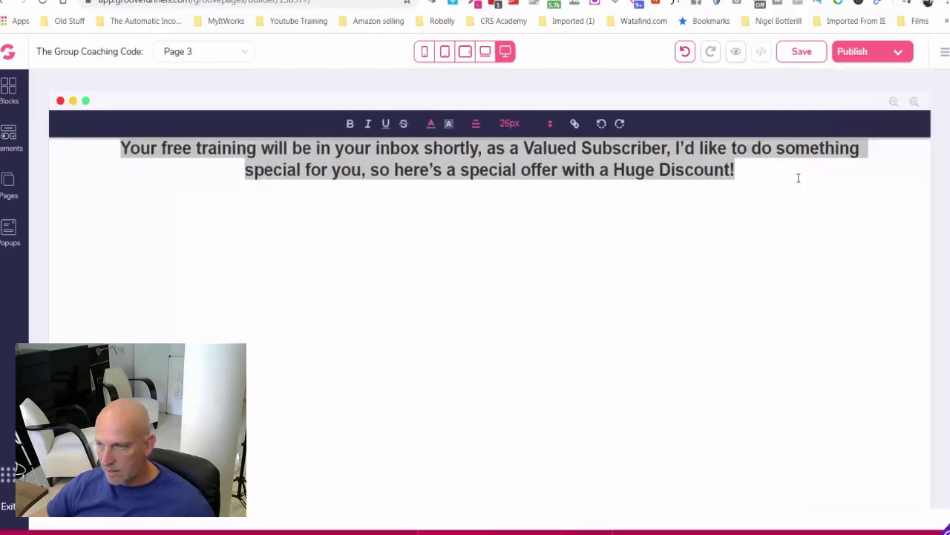
# Open the heading block's background settings, and sample the banner blue #0174C7 from the ClickFunnels reference page with the page color picker.
pyautogui.click(908, 146)
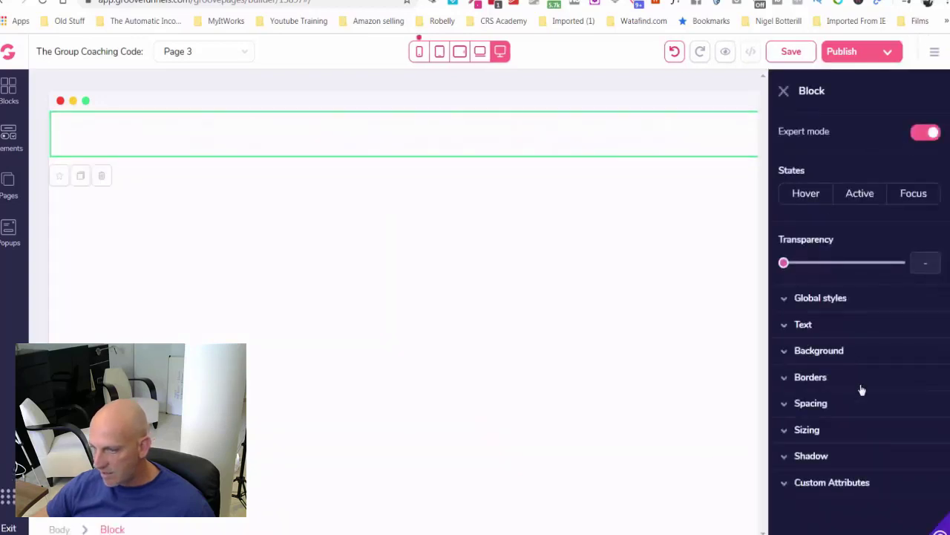
pyautogui.click(830, 354)
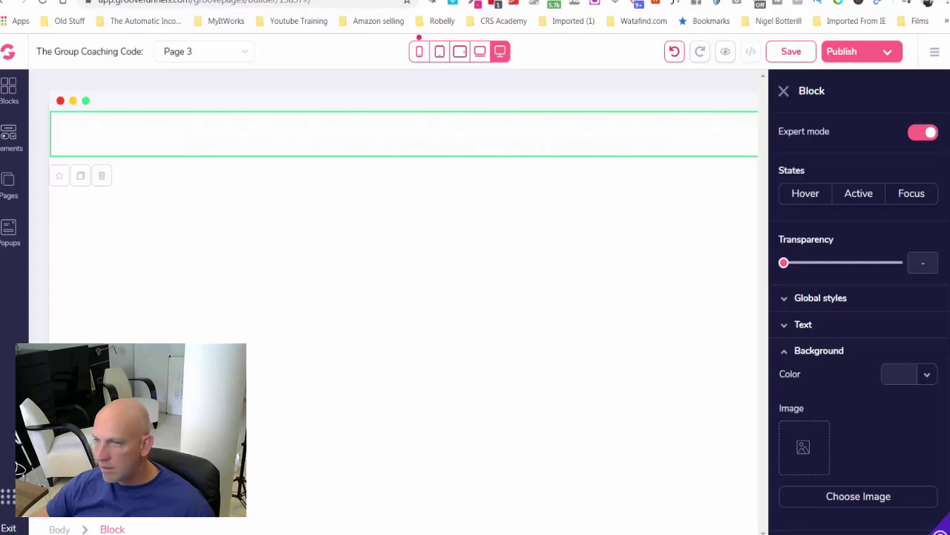
pyautogui.hotkey('ctrl', 'Tab')
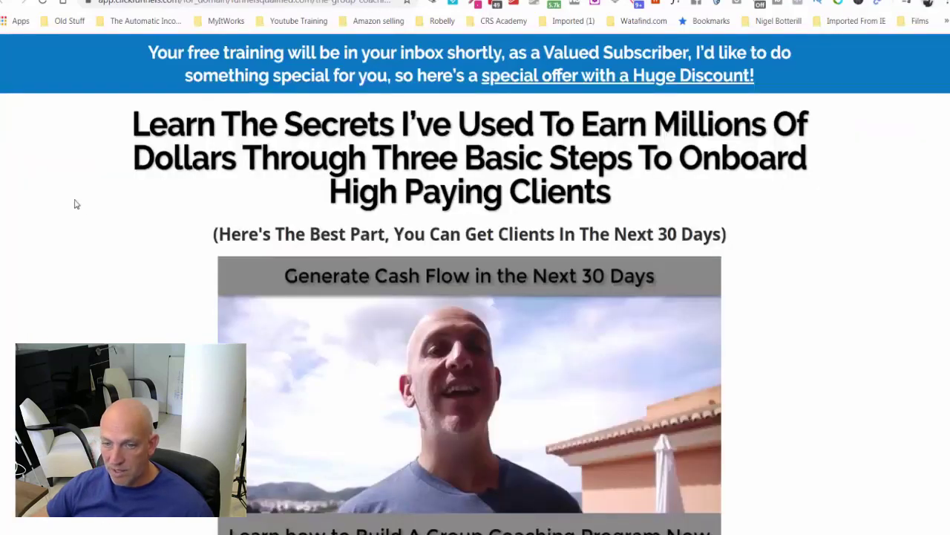
pyautogui.click(475, 6)
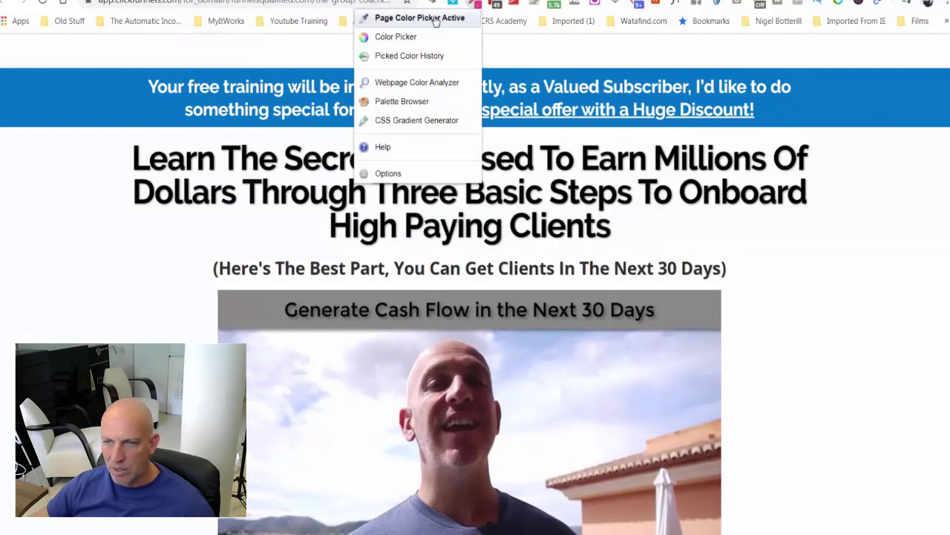
pyautogui.click(436, 19)
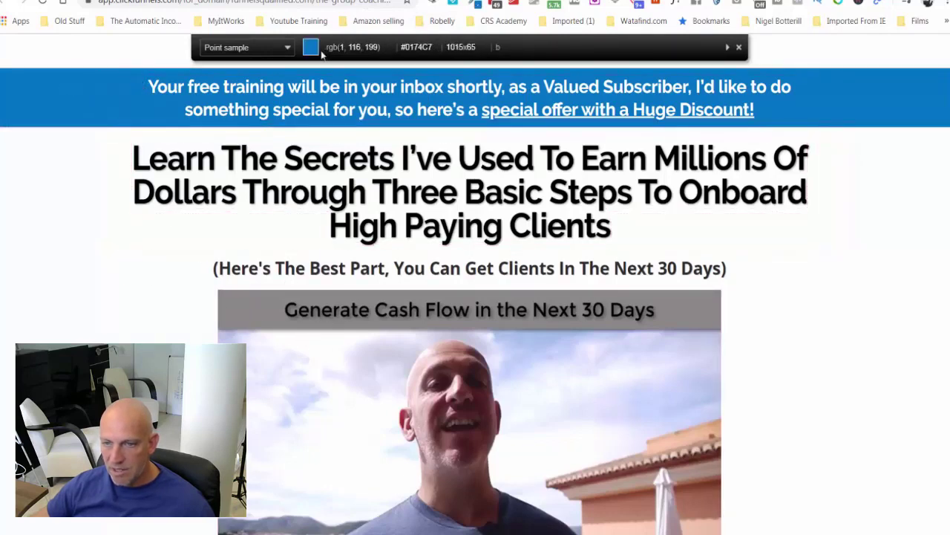
pyautogui.click(84, 92)
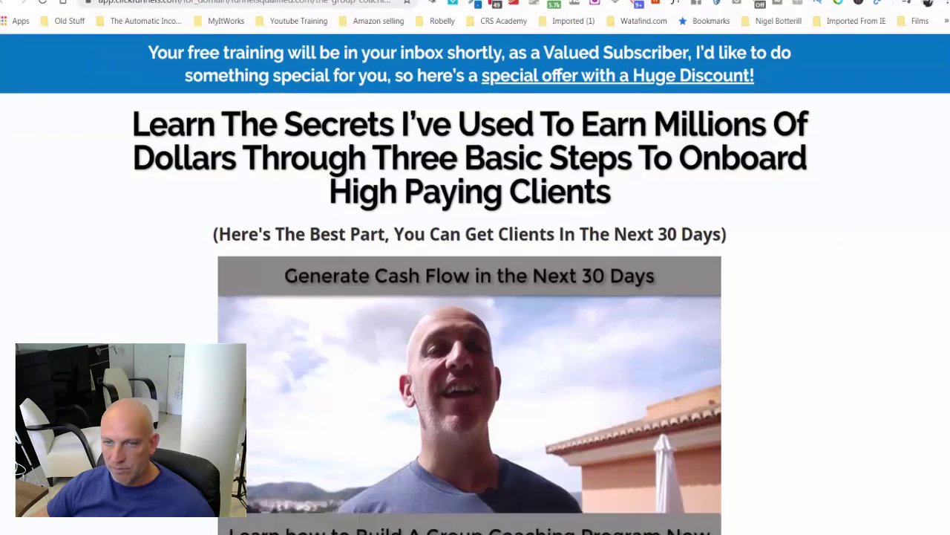
pyautogui.hotkey('ctrl', 'Tab')
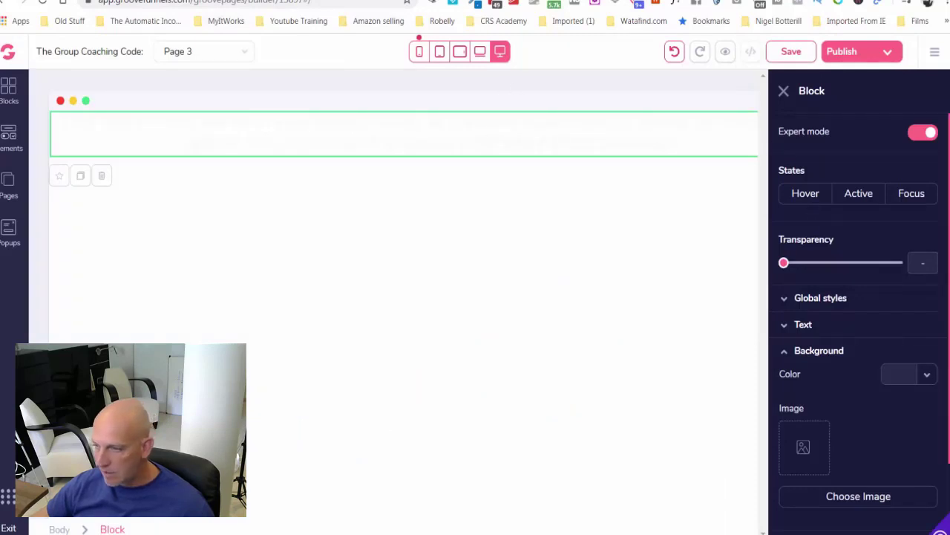
# Set the background color of the offer heading's block to the sampled blue, hex #0174C7.
pyautogui.click(901, 376)
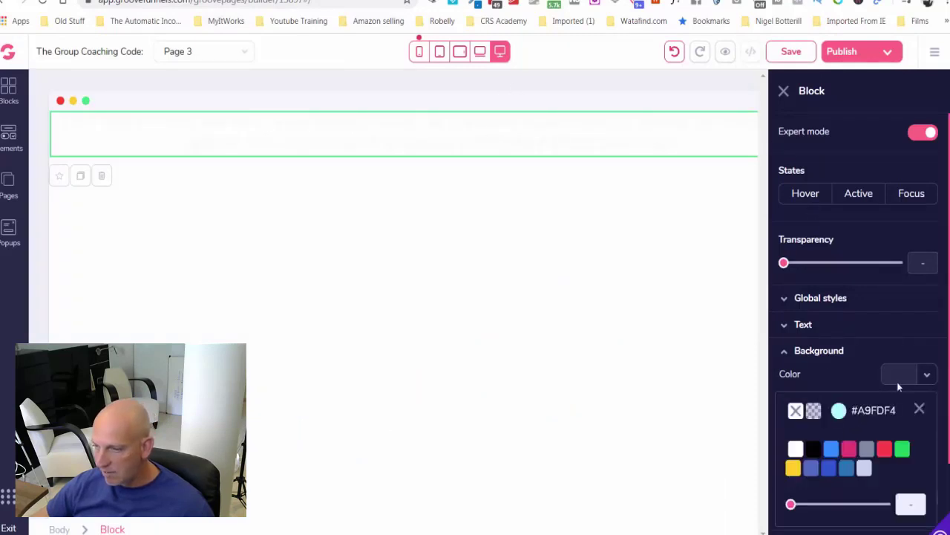
pyautogui.click(862, 413)
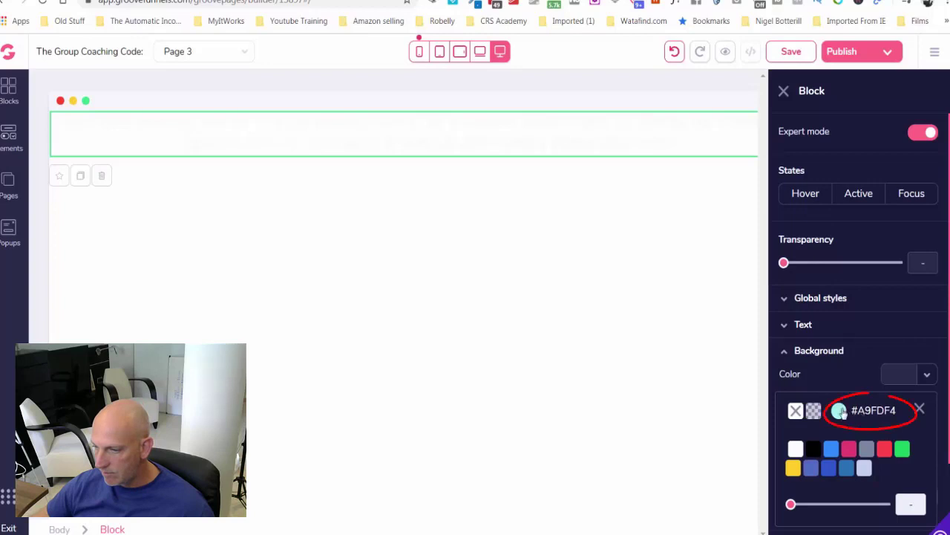
pyautogui.scroll(-3, 862, 415)
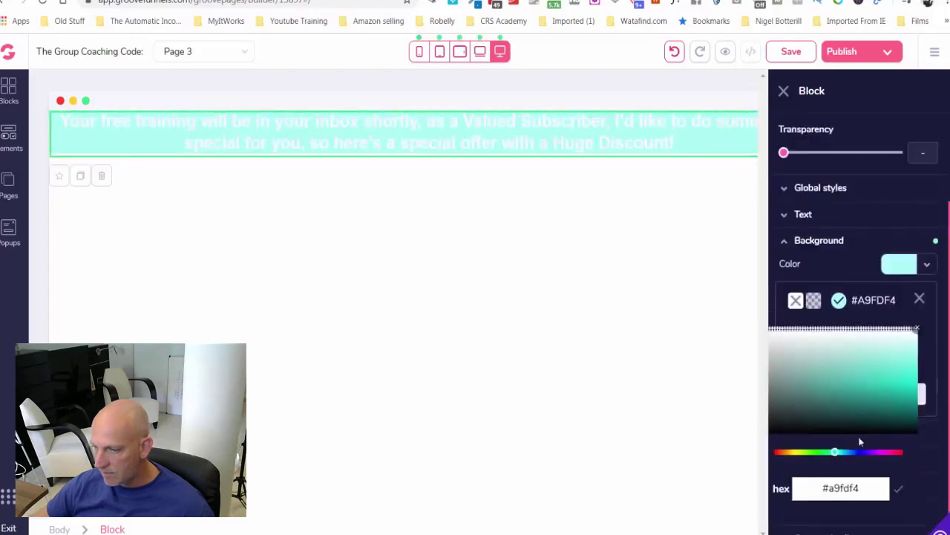
pyautogui.doubleClick(848, 486)
pyautogui.hotkey('ctrl', 'v')
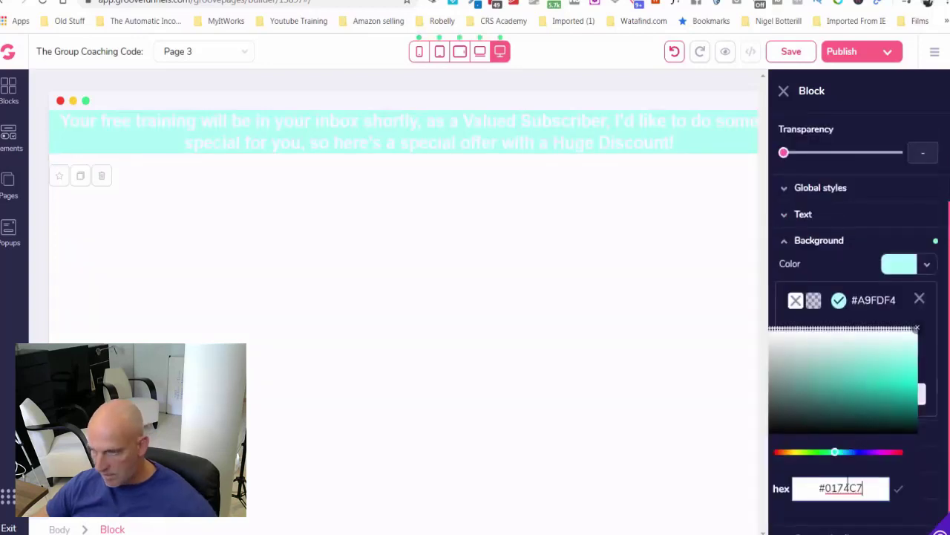
pyautogui.click(898, 488)
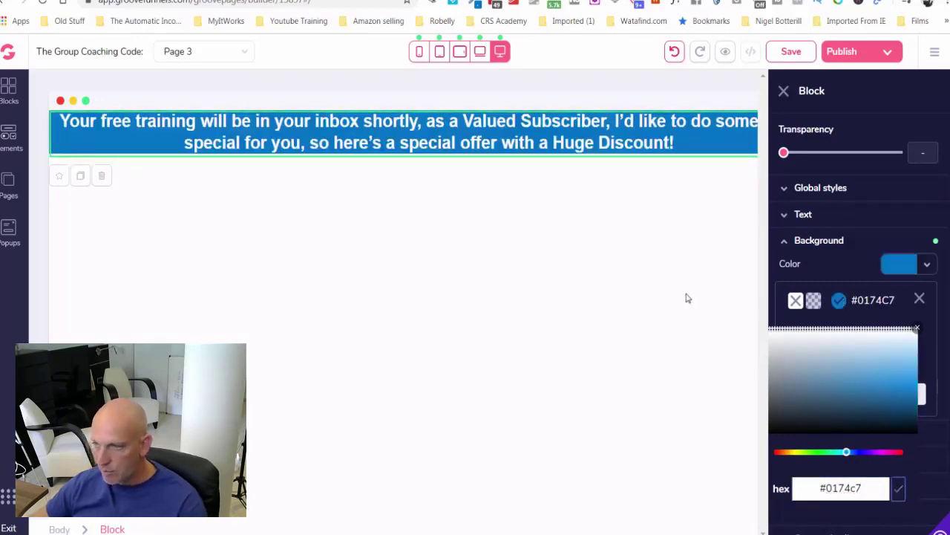
pyautogui.click(784, 241)
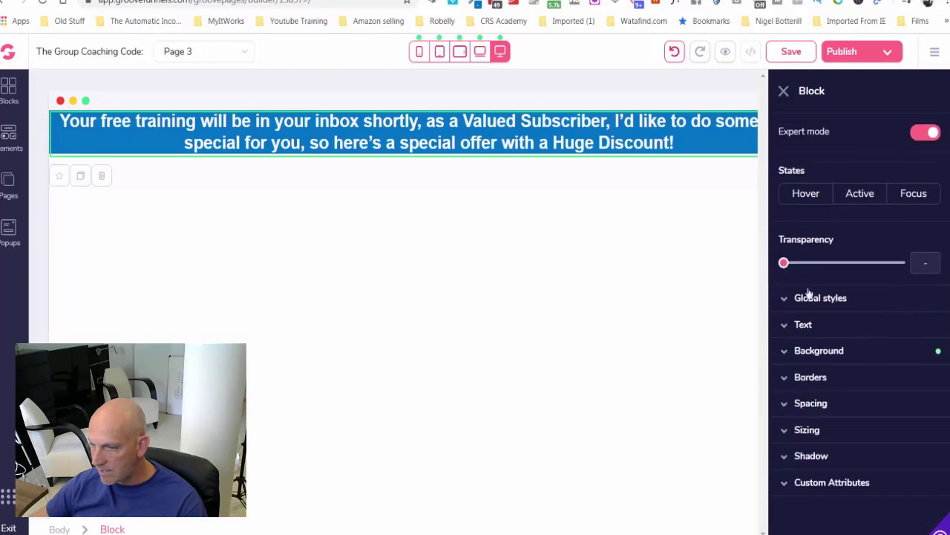
# Set the blue heading block's top and bottom margins to 0.
pyautogui.scroll(-2, 822, 372)
pyautogui.click(810, 381)
pyautogui.scroll(-2, 854, 327)
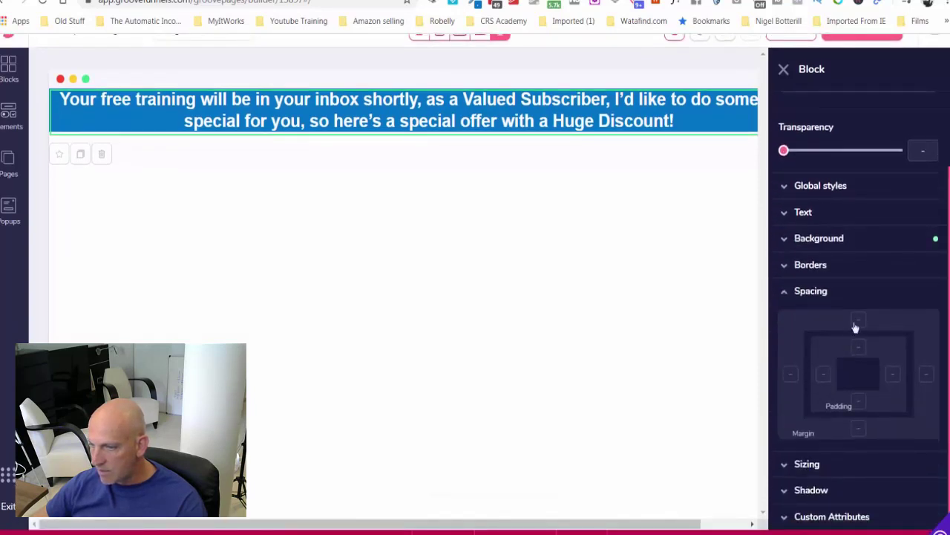
pyautogui.click(862, 431)
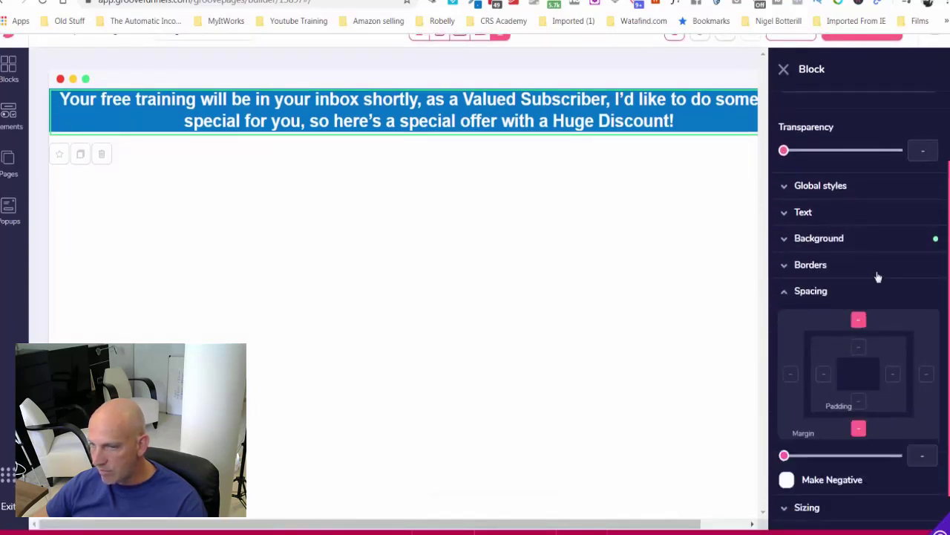
pyautogui.scroll(-1, 876, 274)
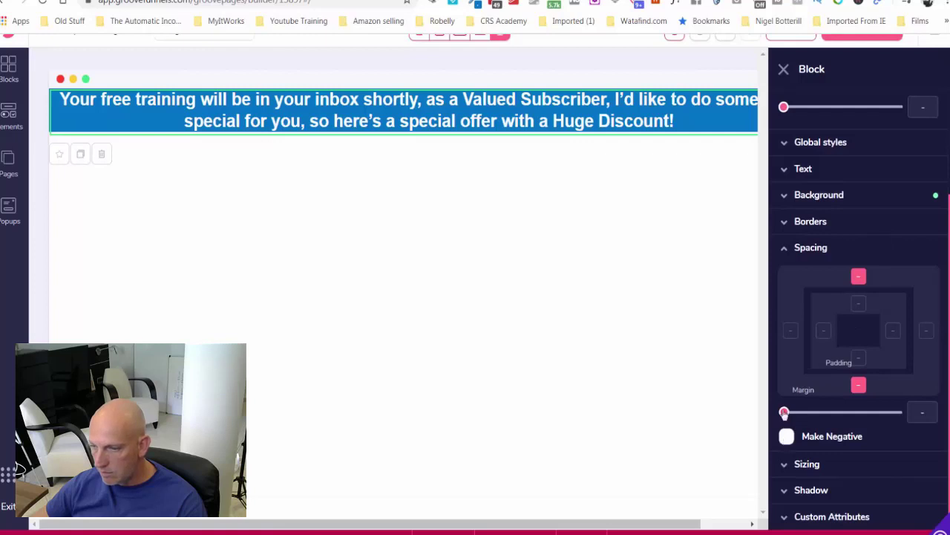
pyautogui.moveTo(784, 413)
pyautogui.mouseDown()
pyautogui.moveTo(800, 413)
pyautogui.moveTo(785, 412)
pyautogui.mouseUp()
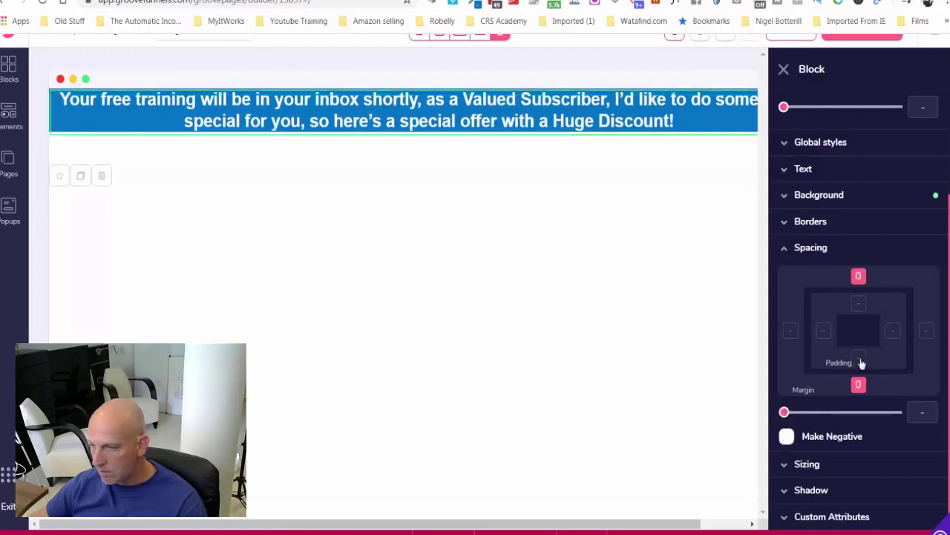
# Set the blue heading block's top and bottom padding to 4 and save the page.
pyautogui.click(859, 357)
pyautogui.click(859, 325)
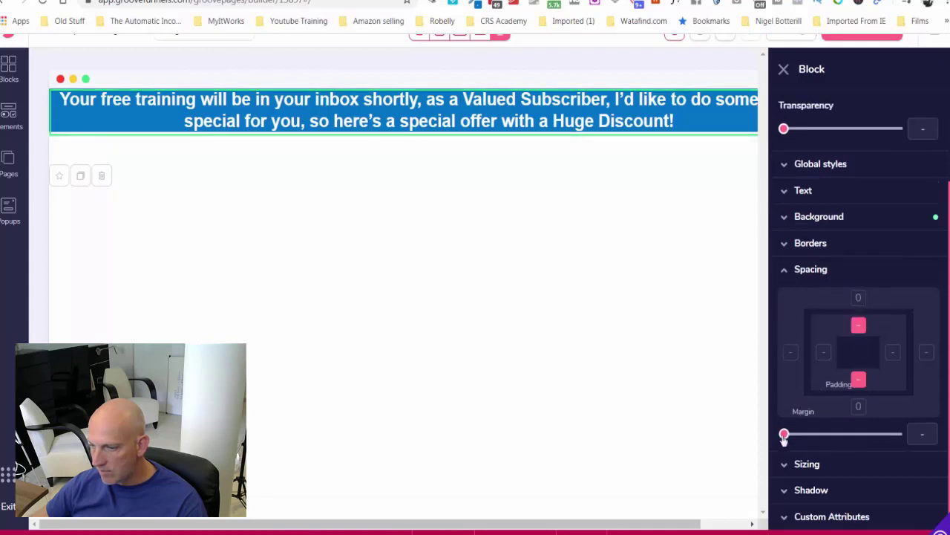
pyautogui.moveTo(789, 440); pyautogui.dragTo(807, 439)
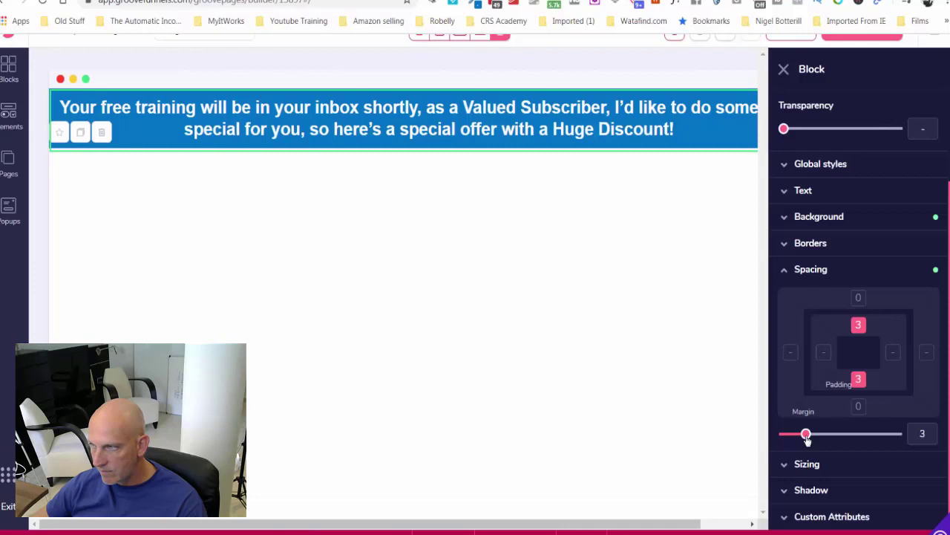
pyautogui.moveTo(808, 436); pyautogui.dragTo(811, 435)
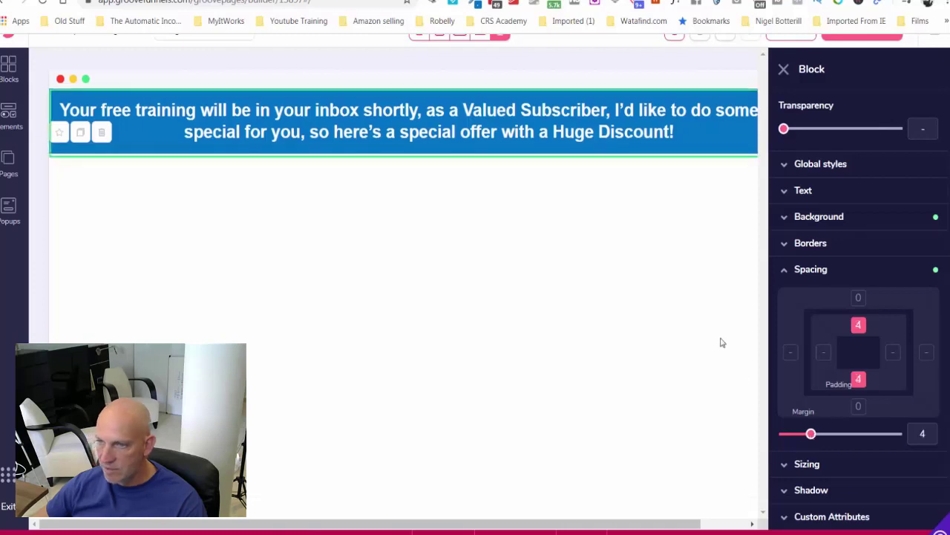
pyautogui.click(783, 70)
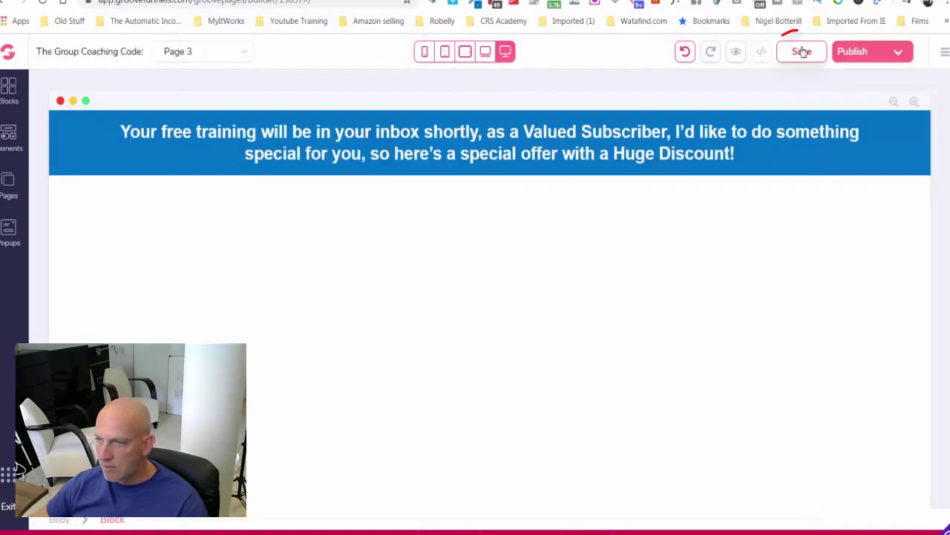
pyautogui.click(800, 52)
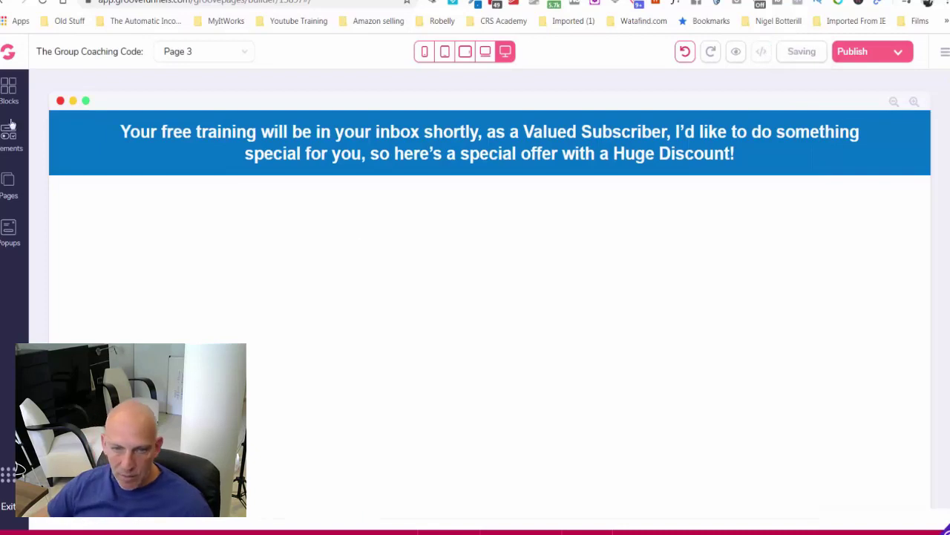
# Add another empty single-column wireframe block directly below the blue heading banner.
pyautogui.click(12, 95)
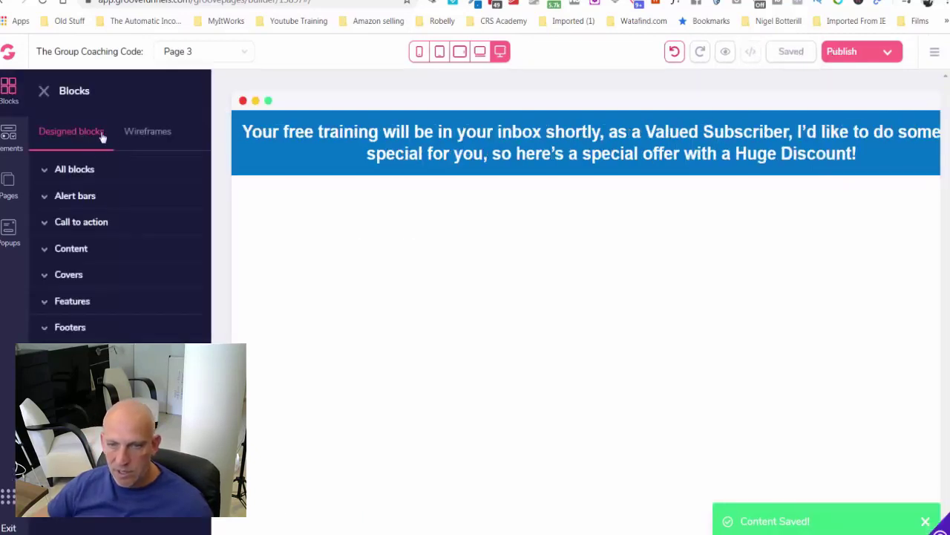
pyautogui.click(146, 134)
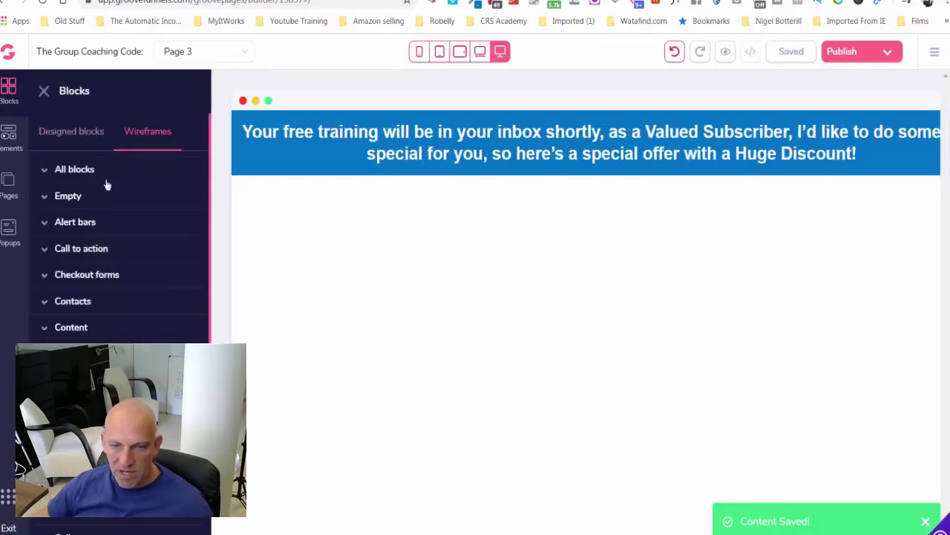
pyautogui.scroll(-5, 116, 256)
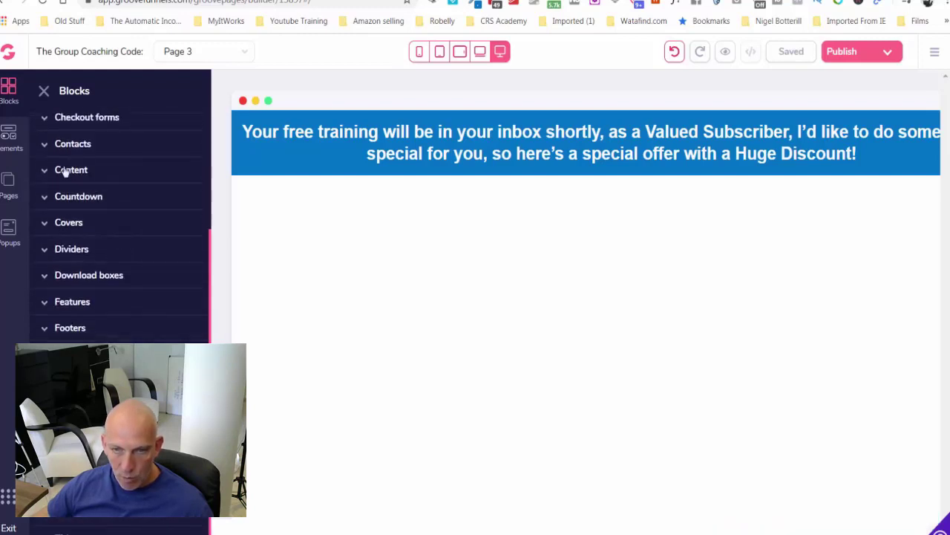
pyautogui.scroll(5, 42, 202)
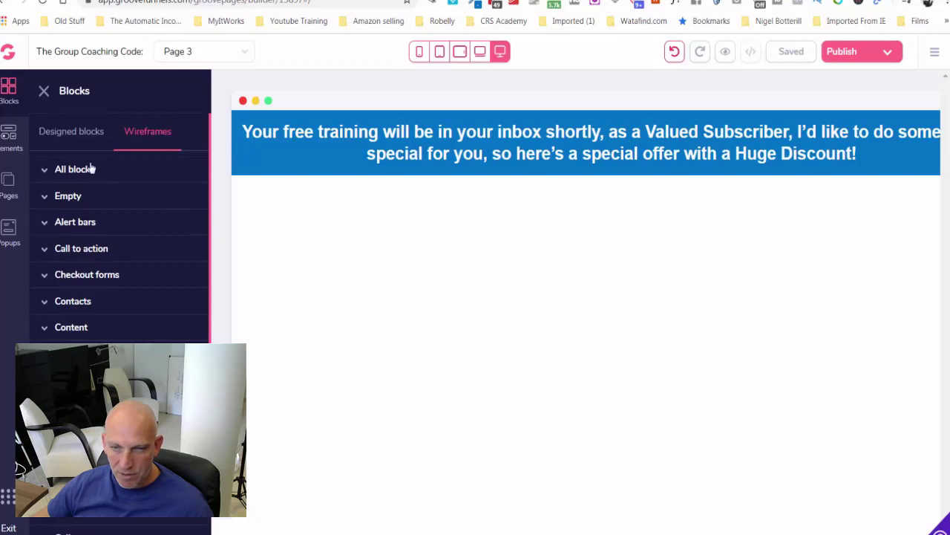
pyautogui.click(89, 198)
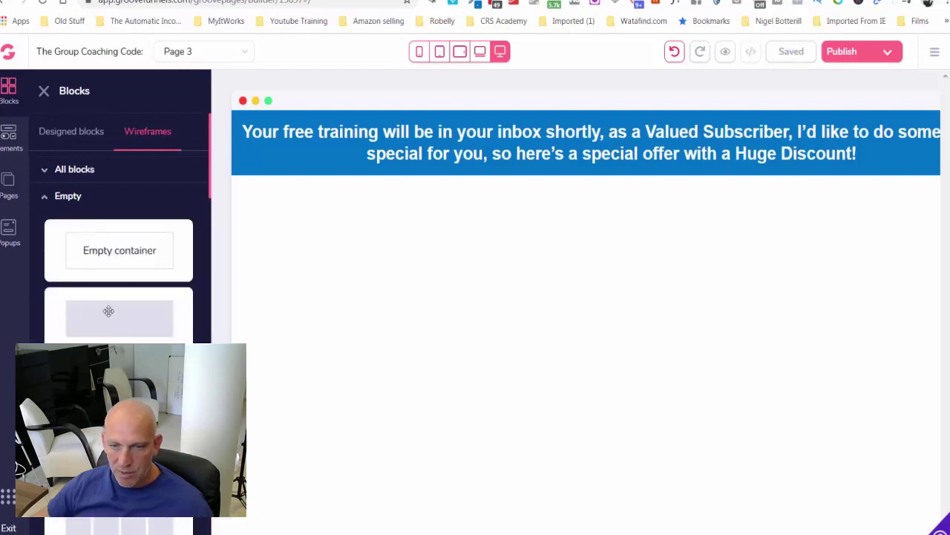
pyautogui.moveTo(110, 321); pyautogui.dragTo(471, 252)
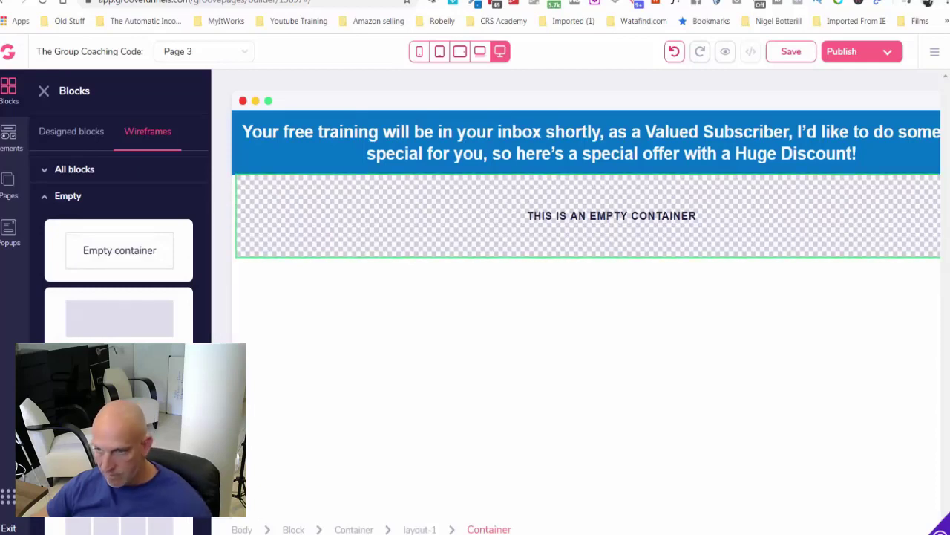
# Insert a heading text element into the empty container below the blue banner and select it.
pyautogui.click(16, 146)
pyautogui.scroll(-1, 9, 470)
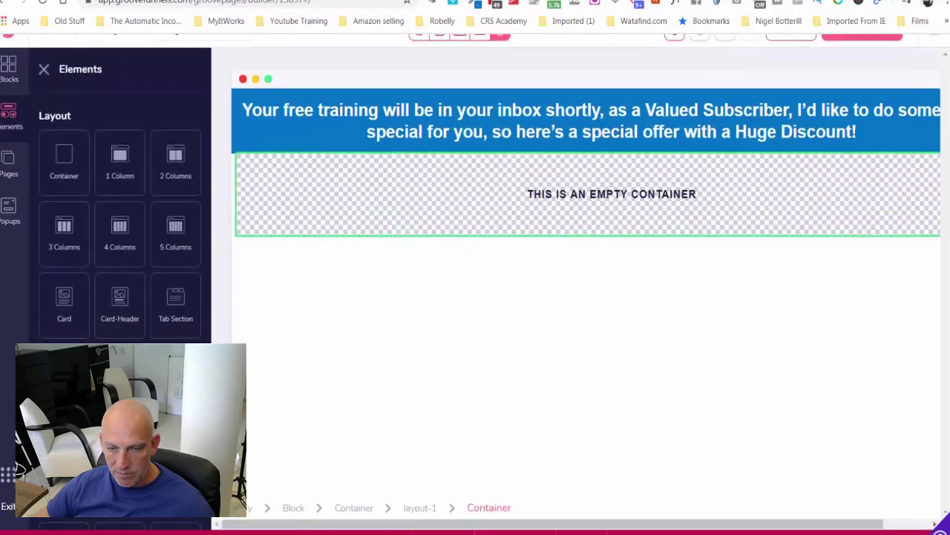
pyautogui.moveTo(82, 394); pyautogui.dragTo(607, 186)
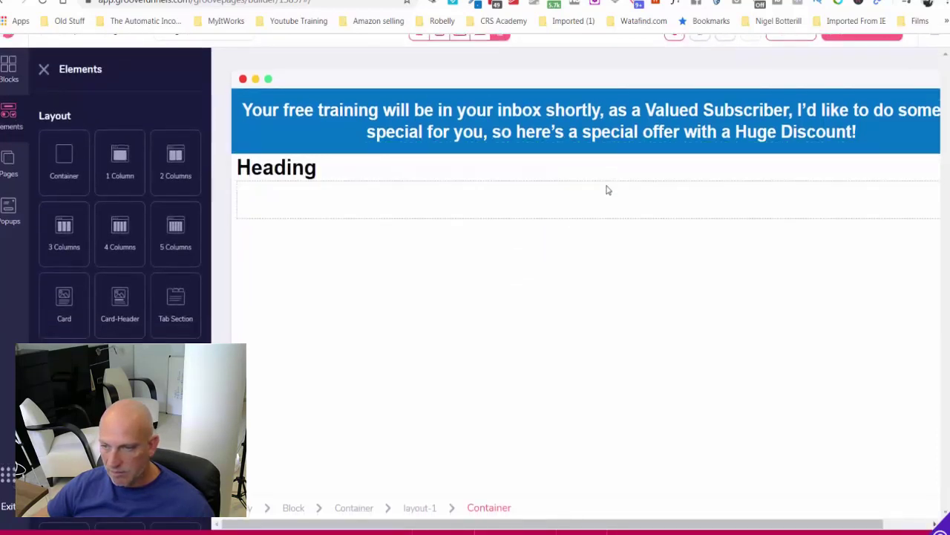
pyautogui.click(297, 169)
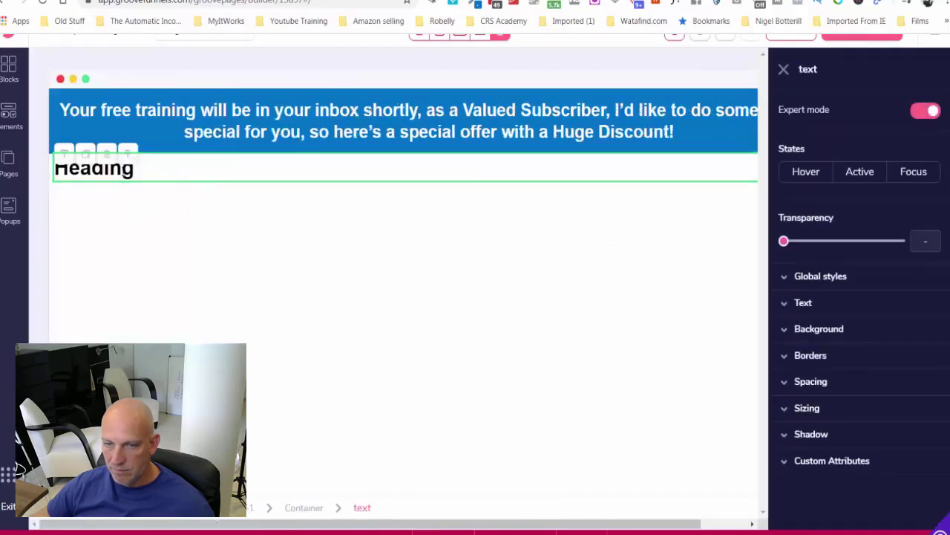
# Replace the heading placeholder with "Learn The Secrets I’ve Used To Earn Millions Of Dollars Through Three Basic Steps To Onboard High Paying Clients" and right-align it.
pyautogui.doubleClick(123, 169)
pyautogui.hotkey('ctrl', 'v')
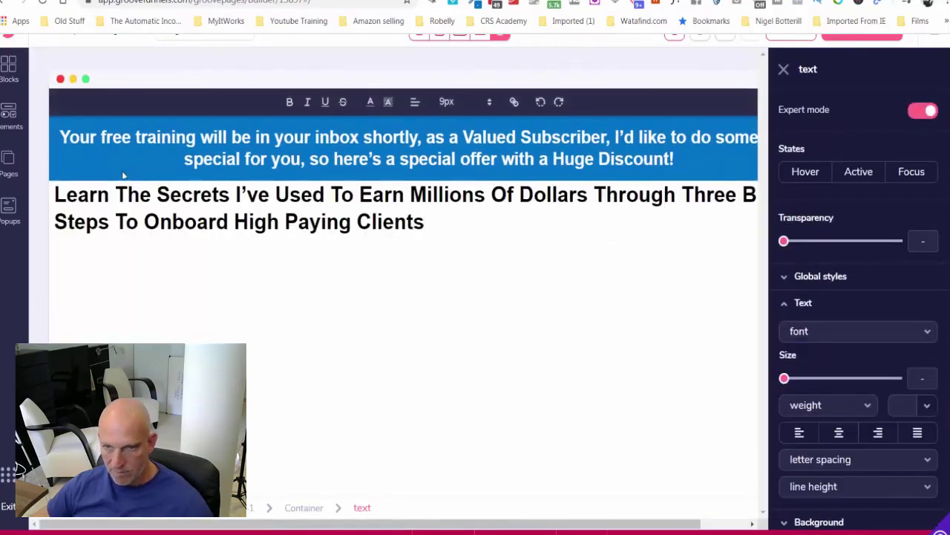
pyautogui.tripleClick(155, 202)
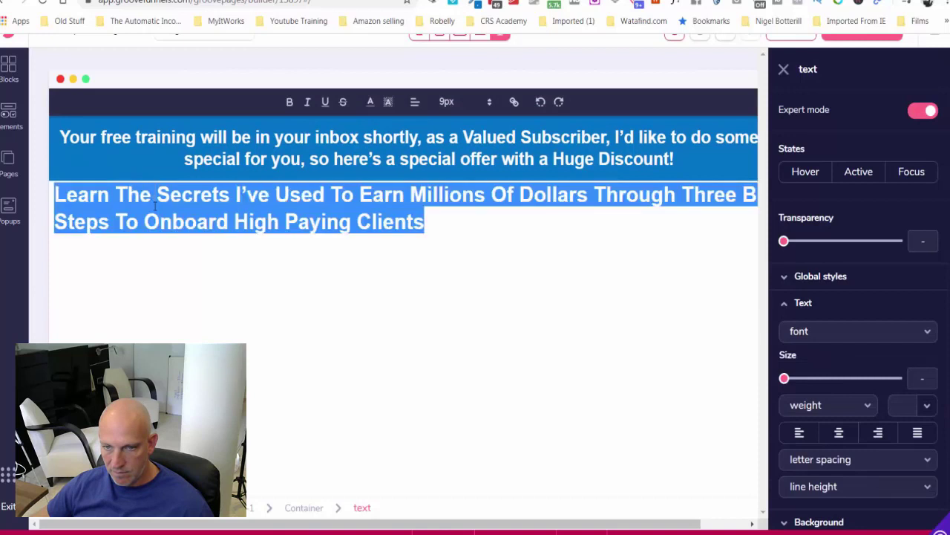
pyautogui.click(413, 102)
pyautogui.click(419, 158)
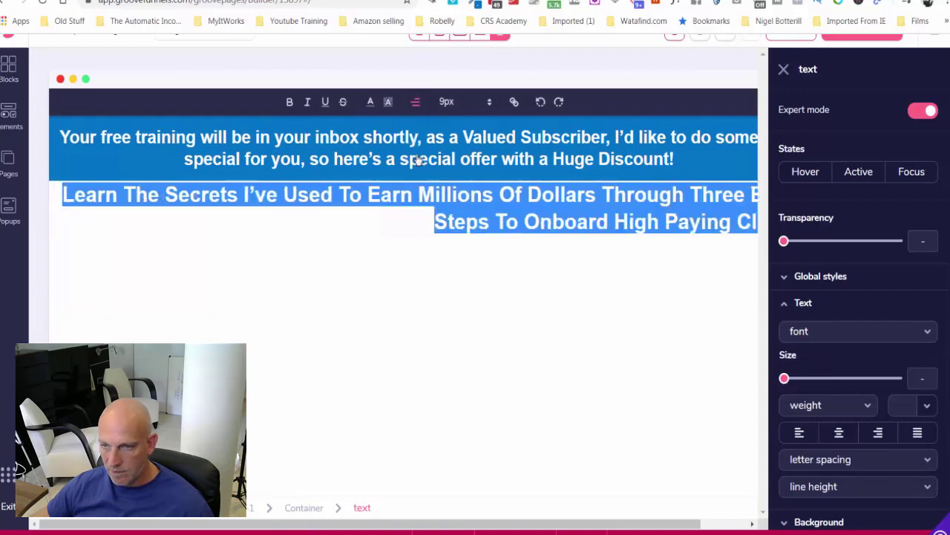
# Set the headline's font size to 56px and save the page.
pyautogui.click(446, 103)
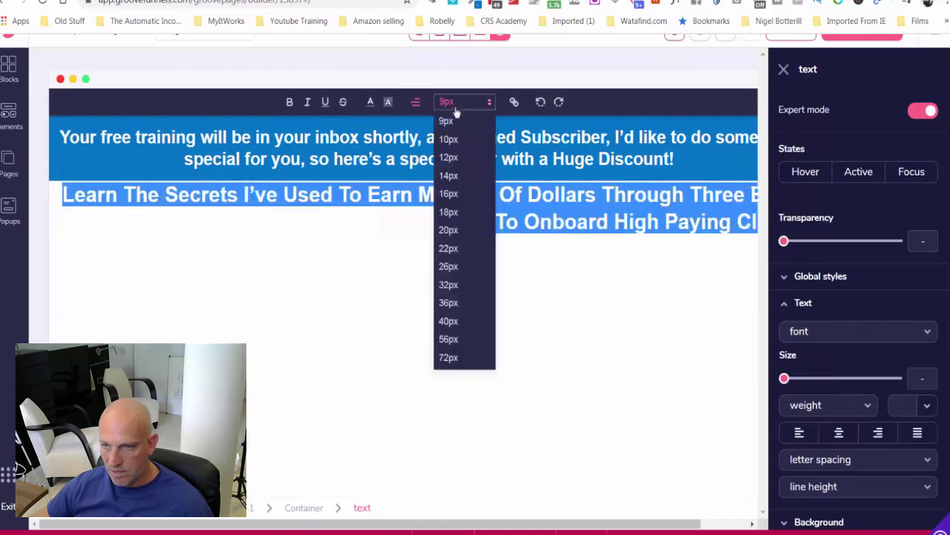
pyautogui.click(449, 339)
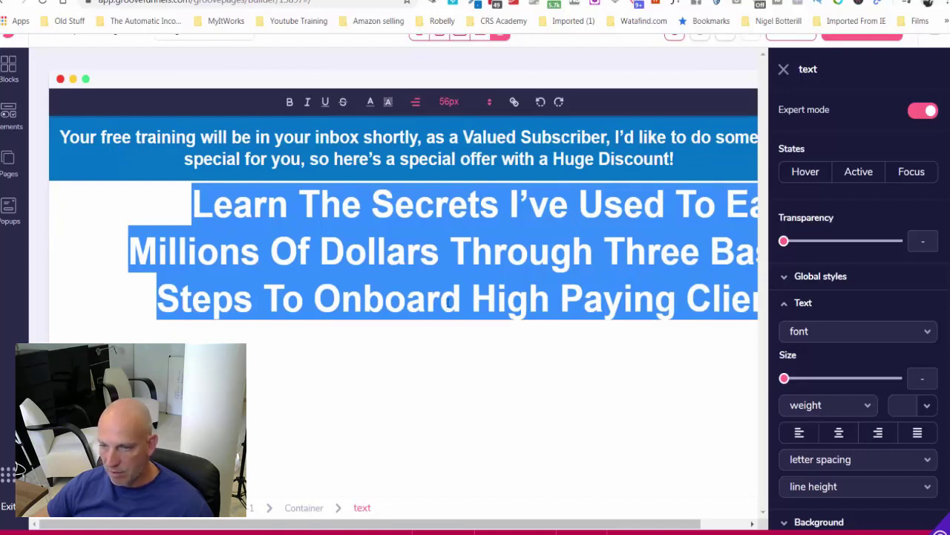
pyautogui.click(448, 300)
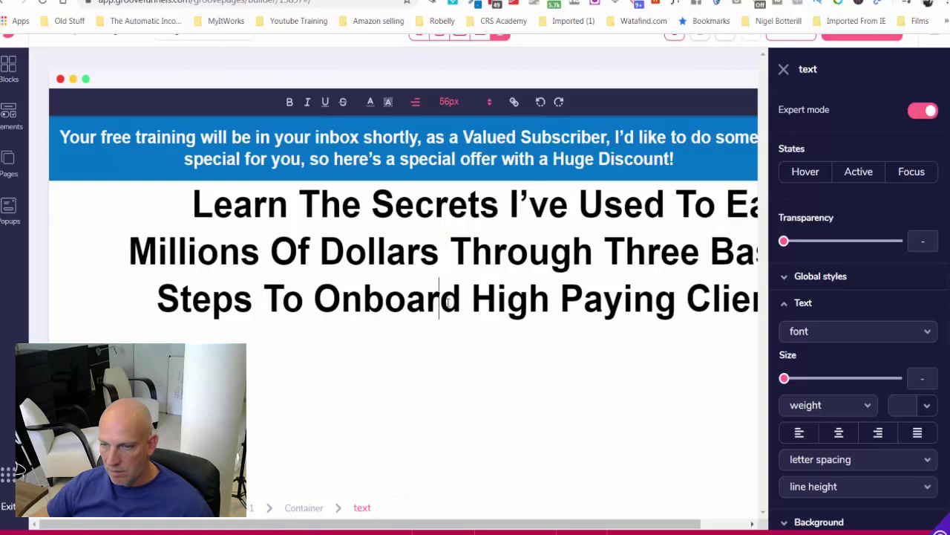
pyautogui.click(785, 69)
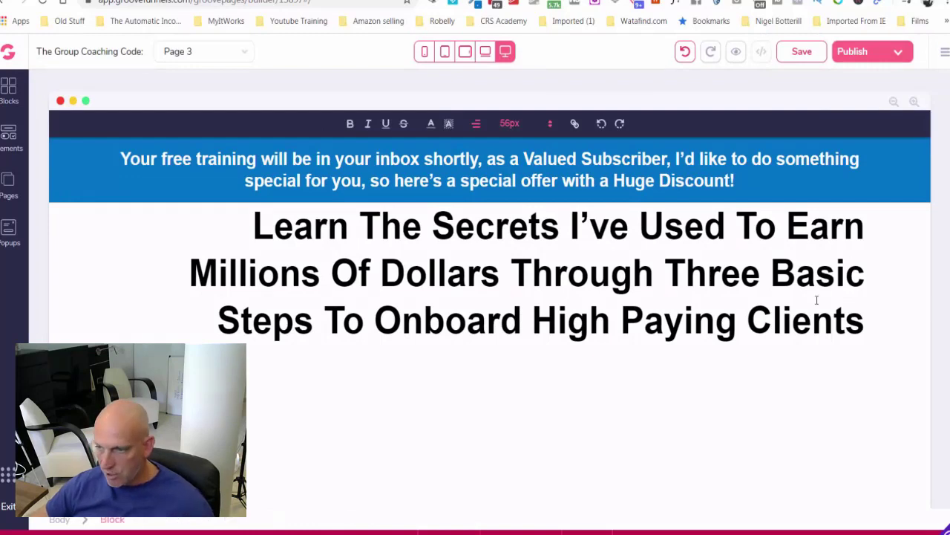
pyautogui.click(800, 52)
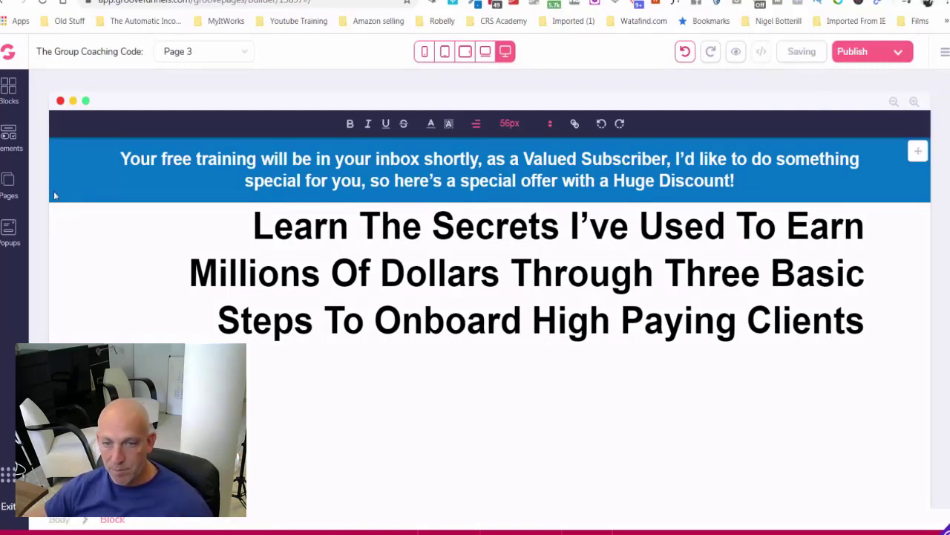
pyautogui.click(7, 89)
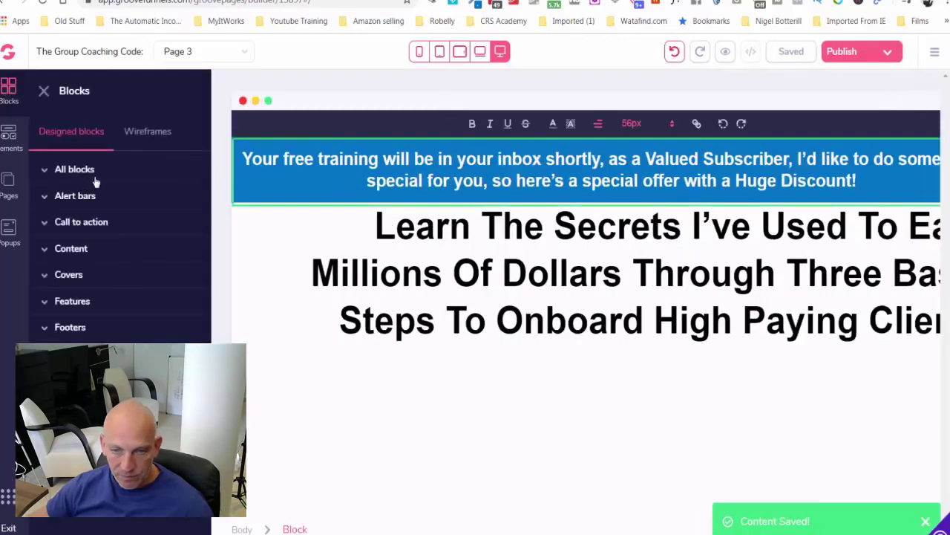
pyautogui.click(147, 138)
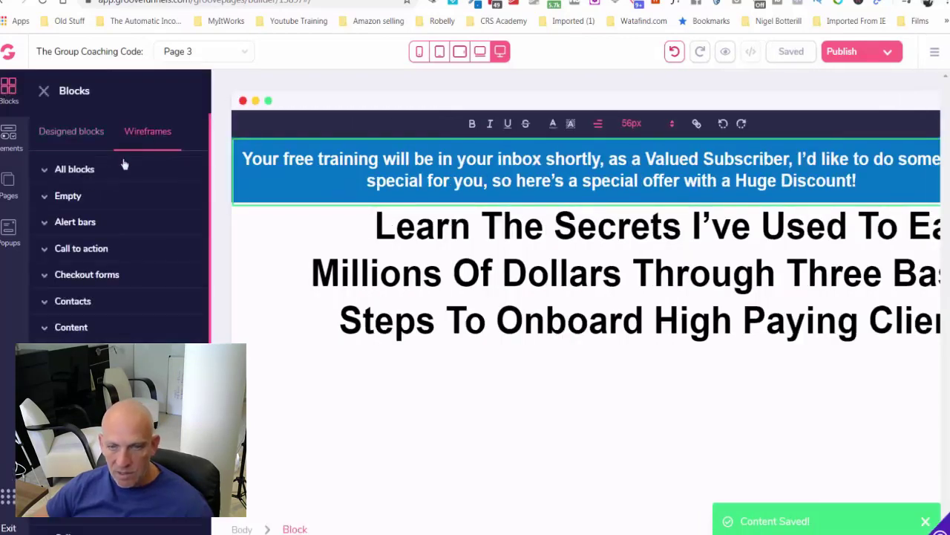
pyautogui.click(68, 196)
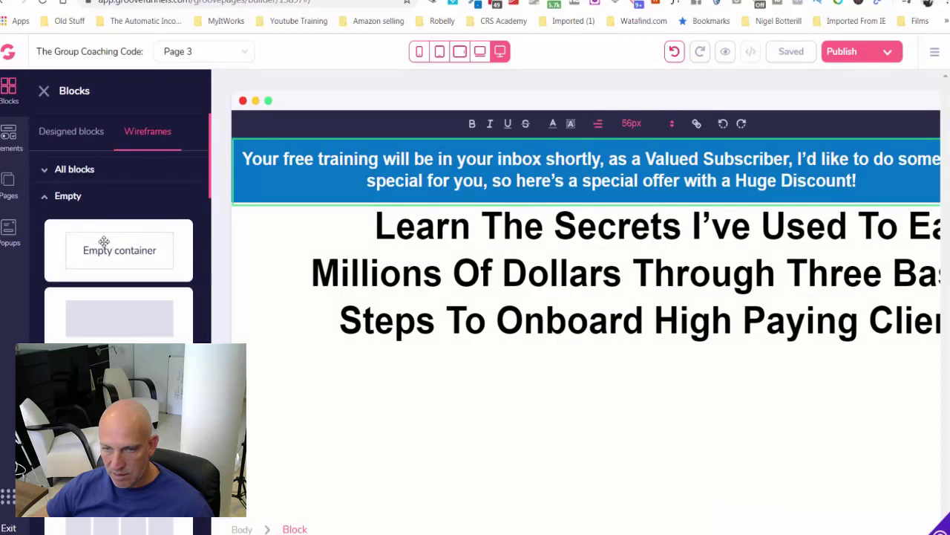
pyautogui.click(9, 180)
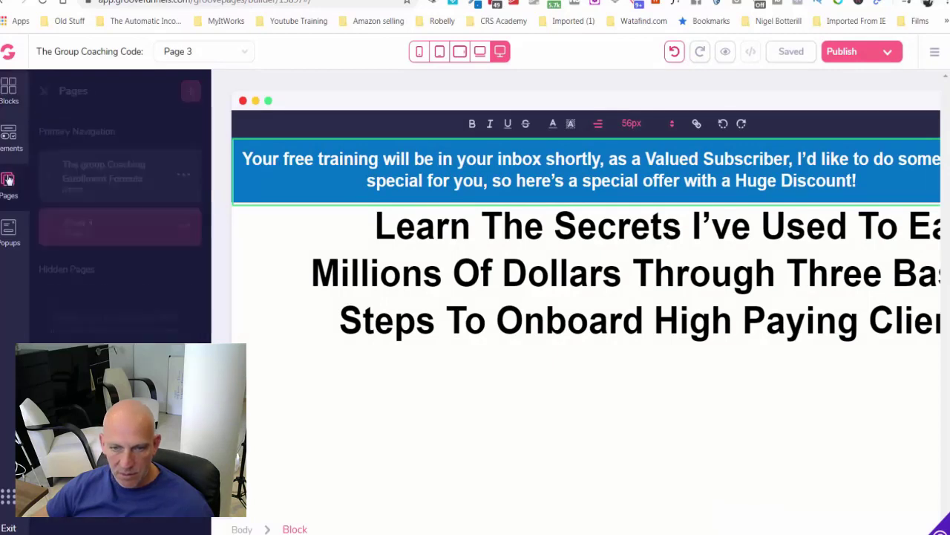
# Add an H3 heading below the headline and insert "(Here's The Best Part, You Can Get Clients In The Next 30 Days)" before its placeholder word.
pyautogui.click(8, 141)
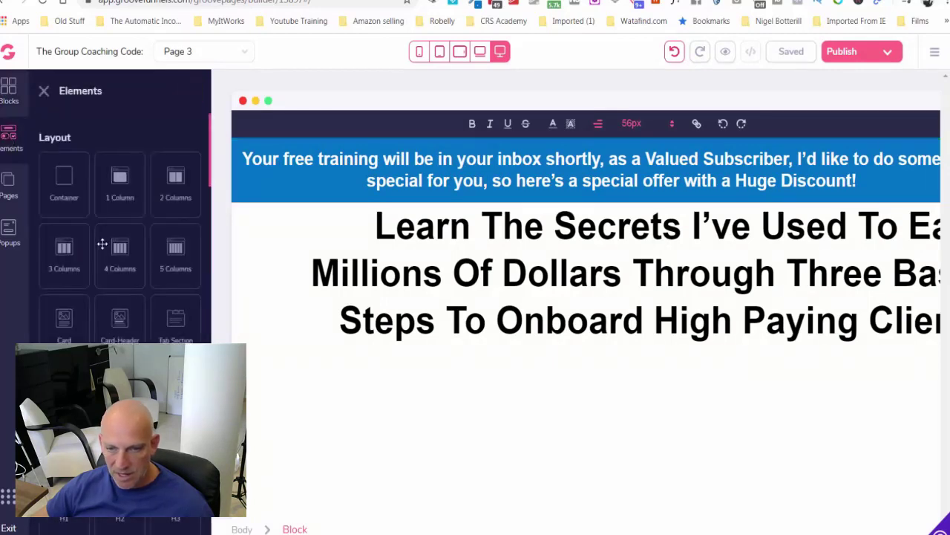
pyautogui.scroll(-3, 86, 266)
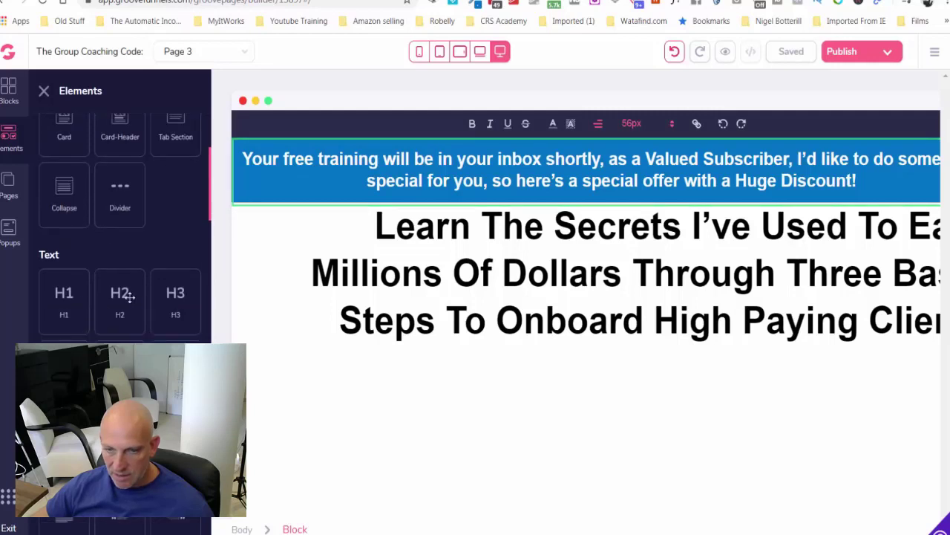
pyautogui.moveTo(172, 308); pyautogui.dragTo(563, 319)
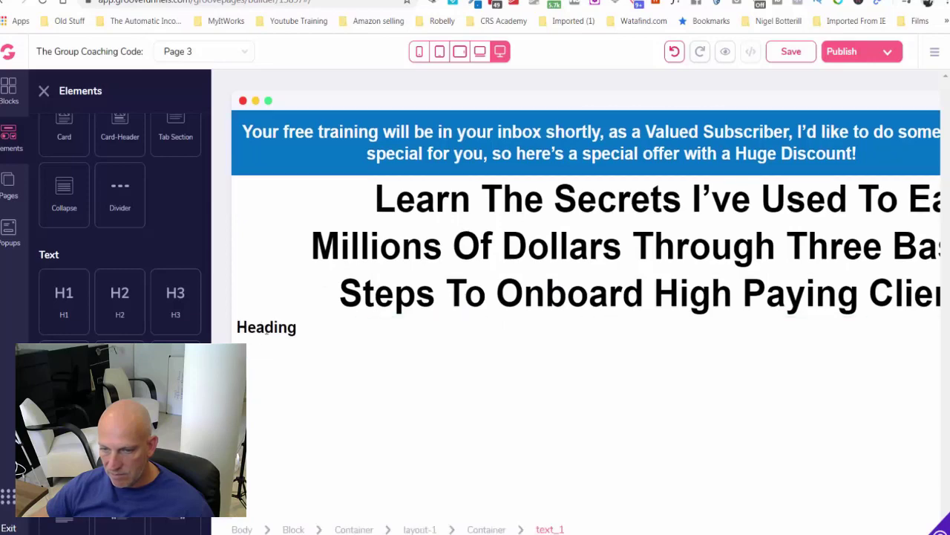
pyautogui.doubleClick(266, 330)
pyautogui.hotkey('ctrl', 'v')
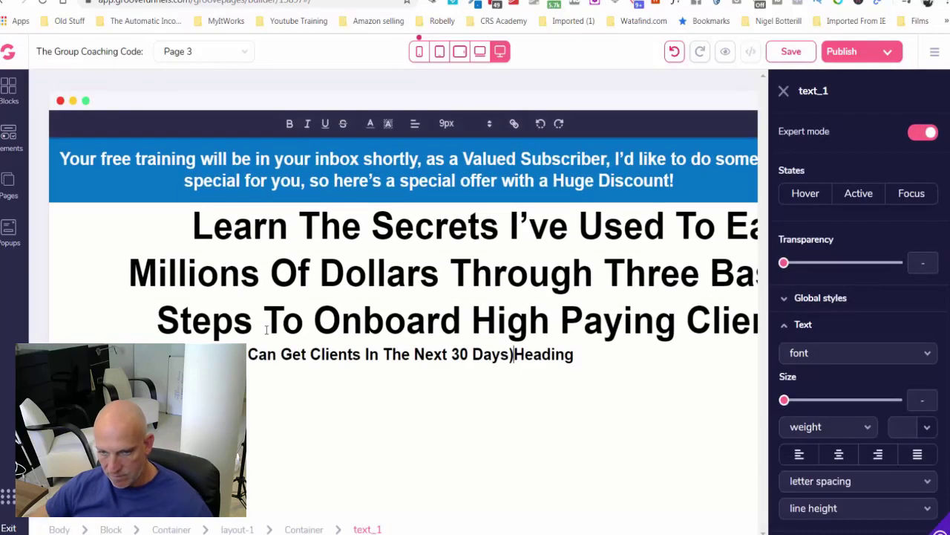
# Center the subheading below the main headline and save the page.
pyautogui.moveTo(248, 352); pyautogui.dragTo(252, 355)
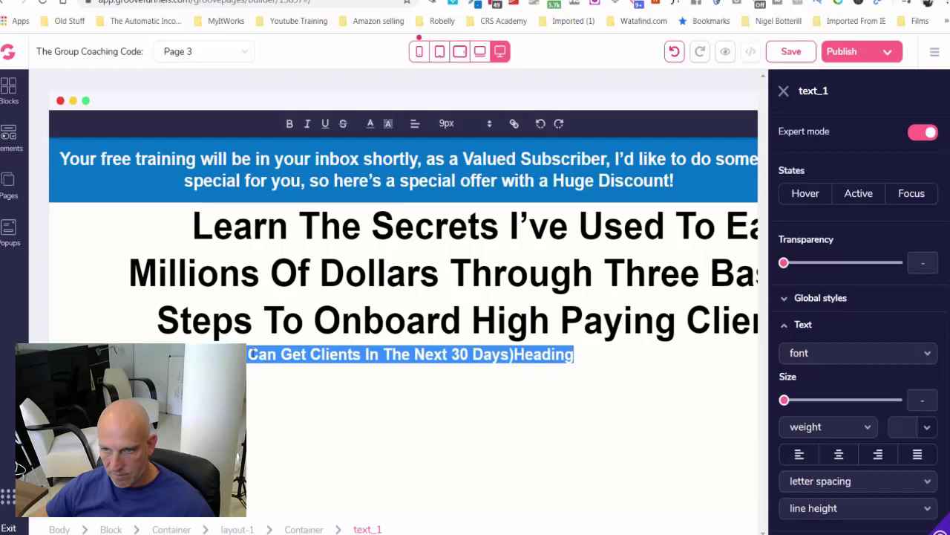
pyautogui.click(415, 124)
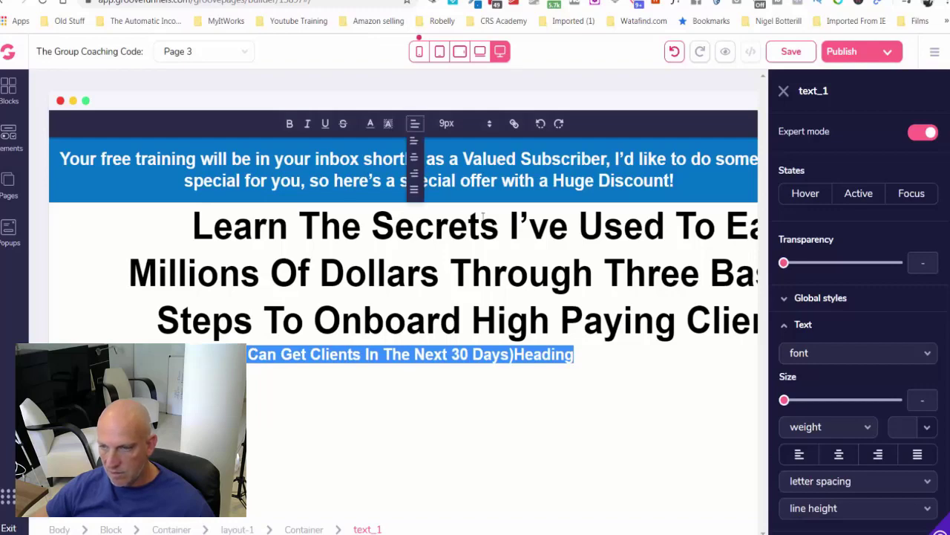
pyautogui.click(412, 161)
pyautogui.click(749, 104)
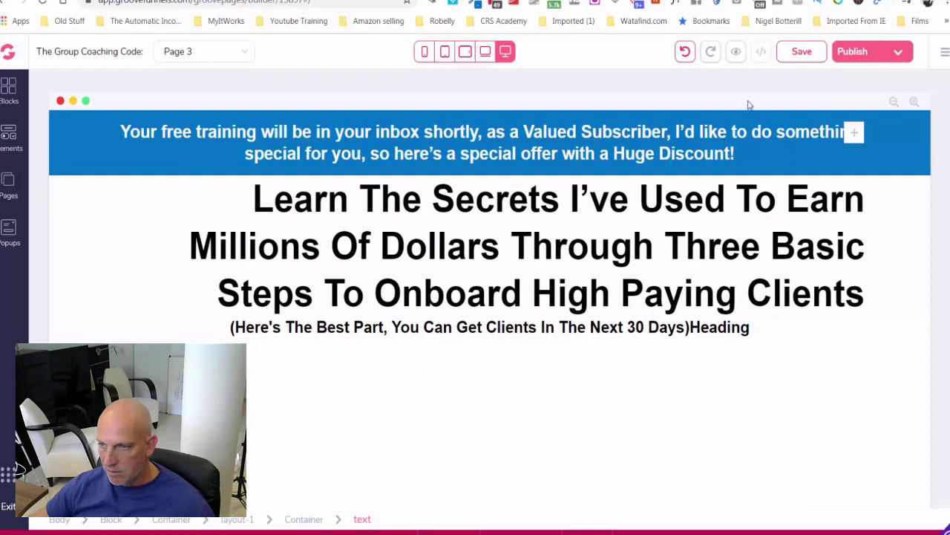
pyautogui.click(791, 51)
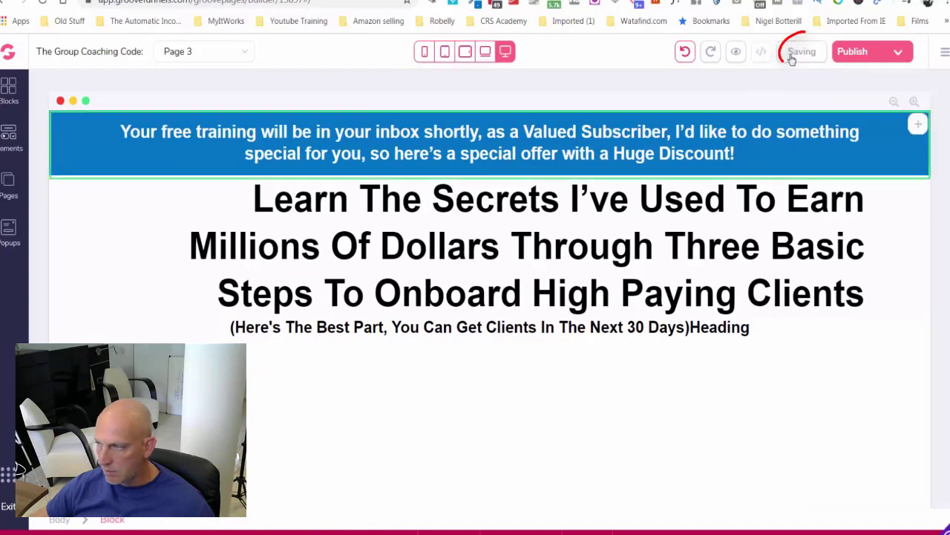
# Insert a YouTube video element directly below the subheading.
pyautogui.click(9, 135)
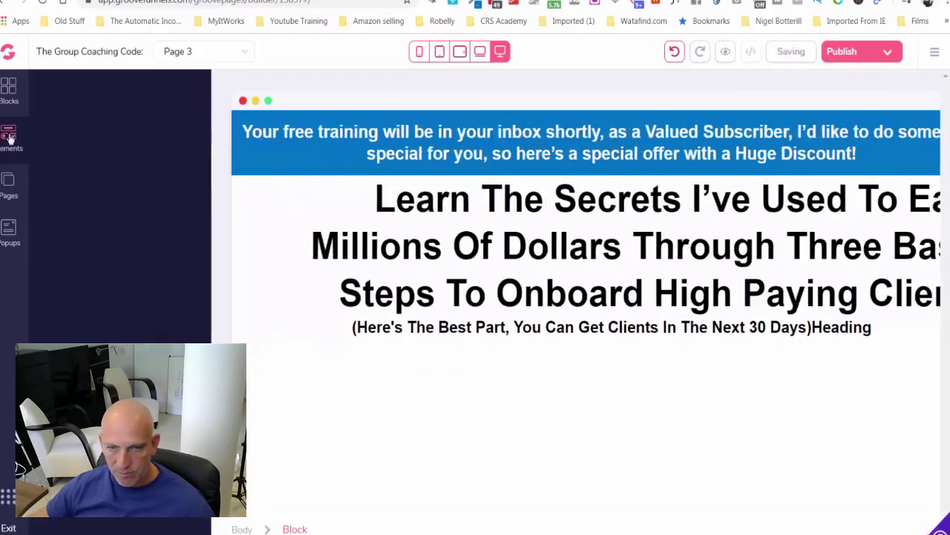
pyautogui.scroll(-10, 104, 279)
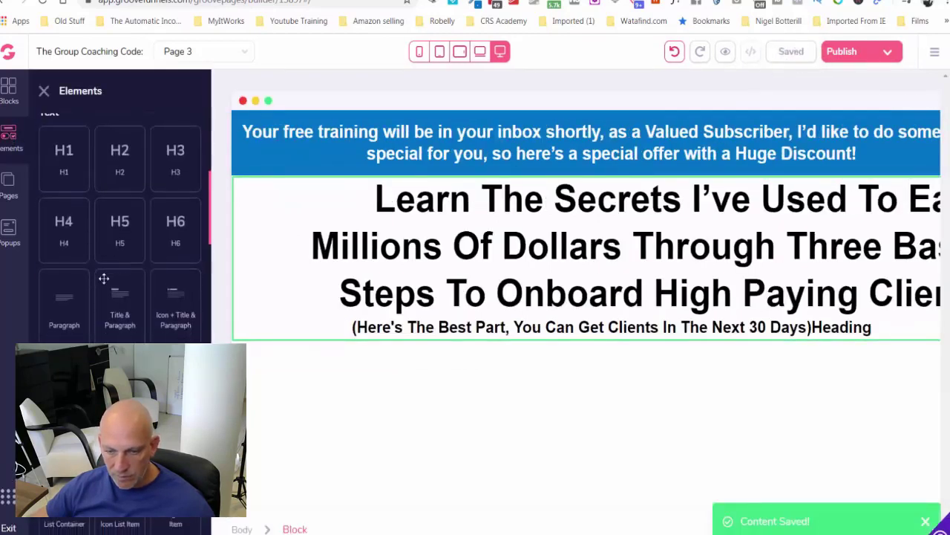
pyautogui.scroll(-2, 104, 278)
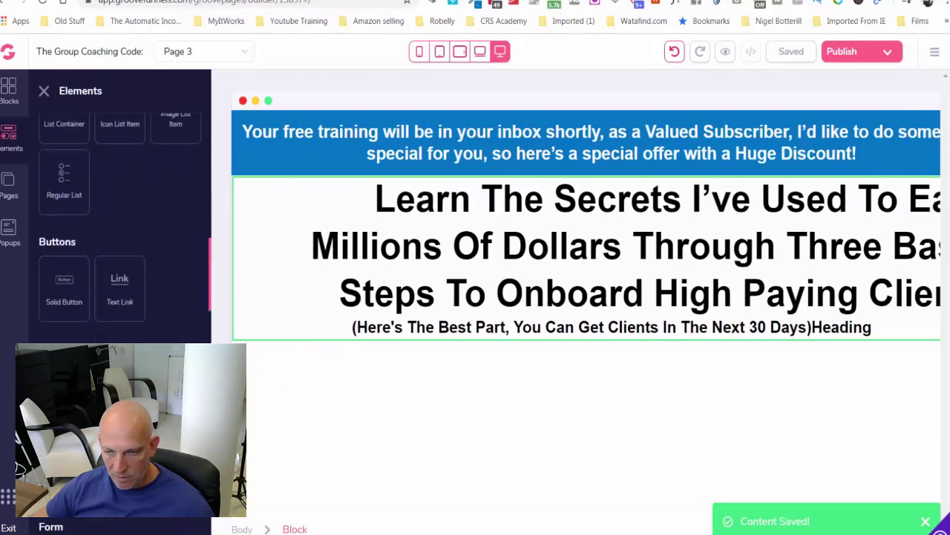
pyautogui.moveTo(17, 467); pyautogui.dragTo(555, 460)
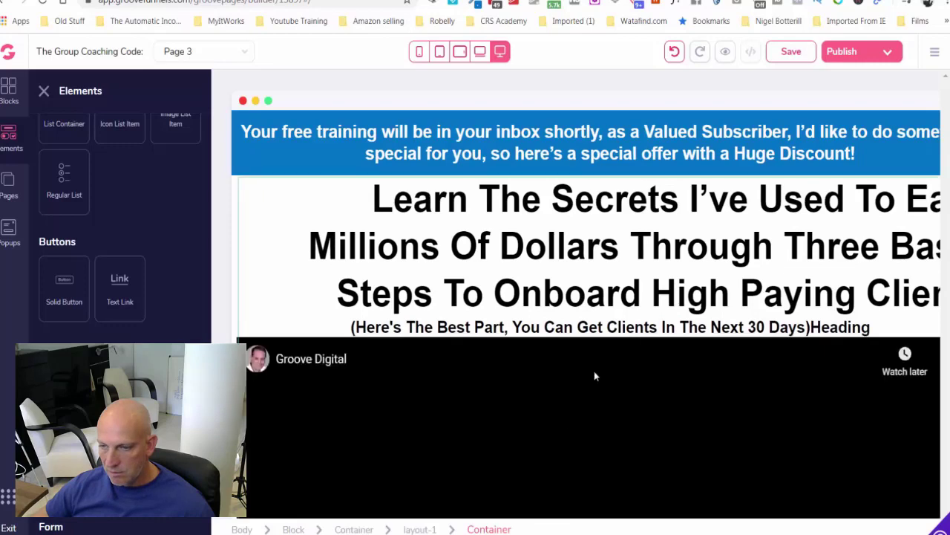
pyautogui.scroll(-4, 596, 371)
pyautogui.scroll(3, 596, 371)
pyautogui.scroll(1, 595, 369)
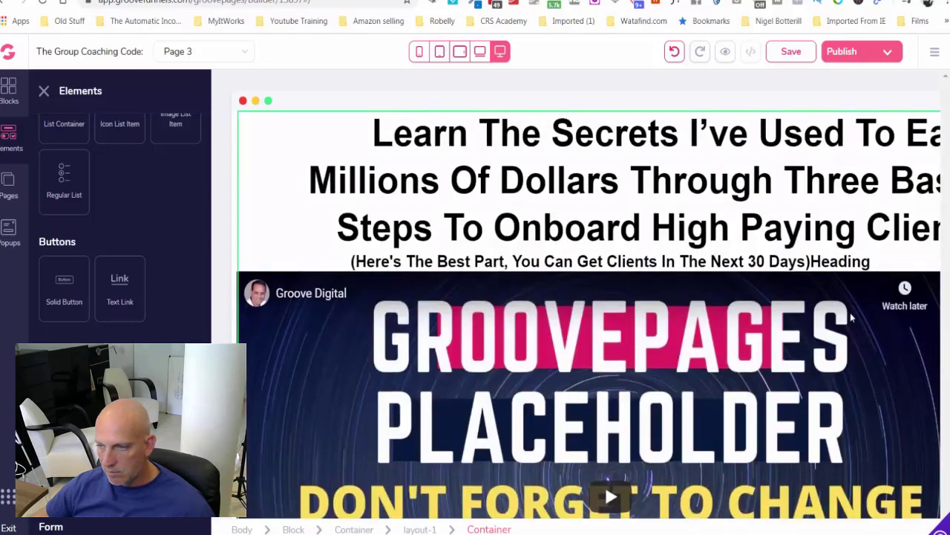
# Set the YouTube video's top, bottom, left and right margins to 7.
pyautogui.click(855, 302)
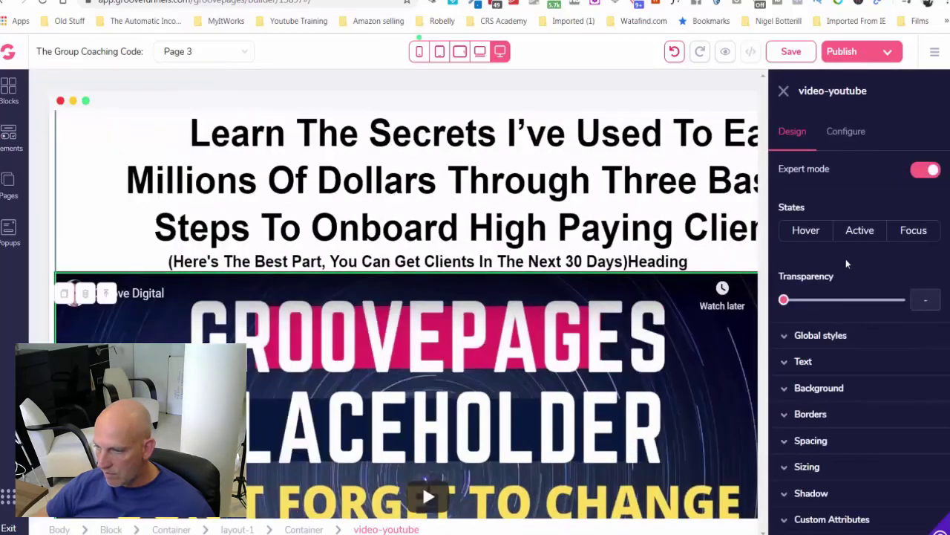
pyautogui.click(836, 442)
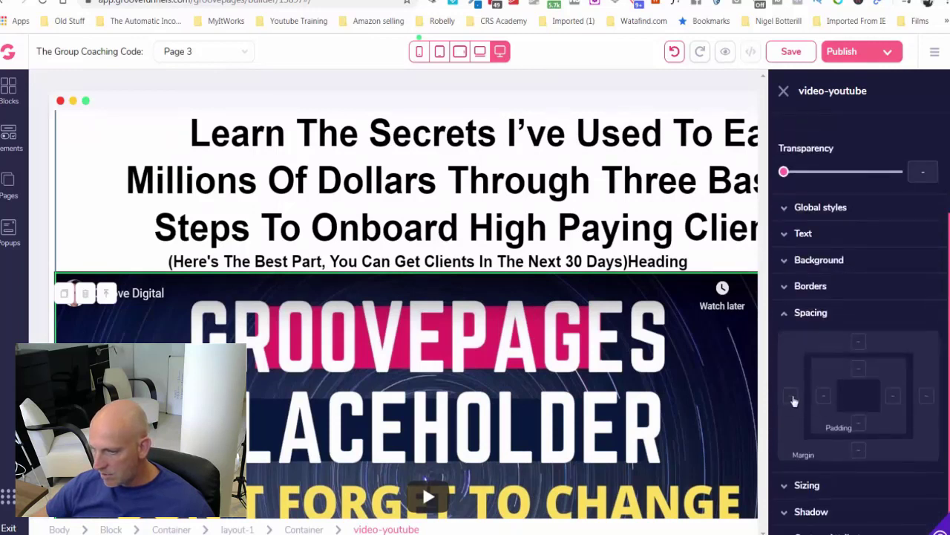
pyautogui.click(791, 396)
pyautogui.click(859, 449)
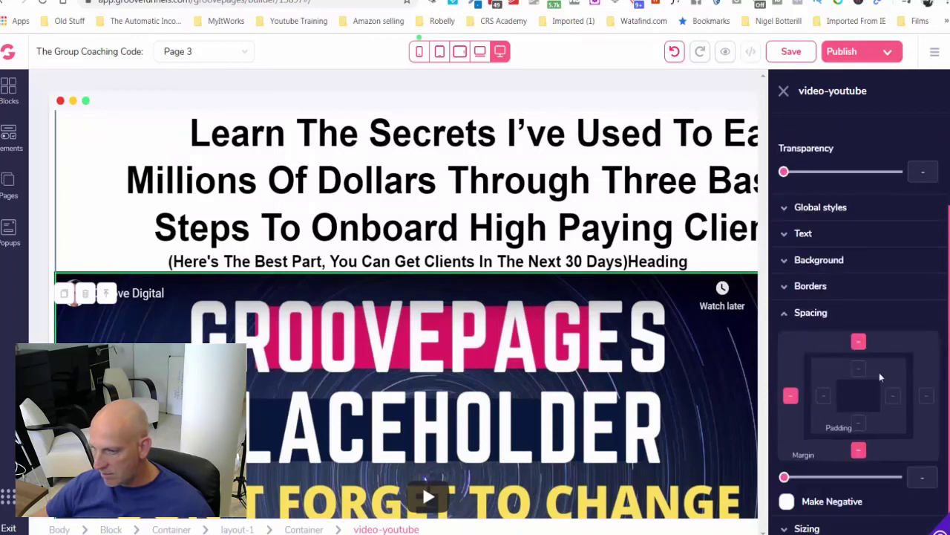
pyautogui.click(927, 396)
pyautogui.moveTo(785, 479); pyautogui.dragTo(834, 482)
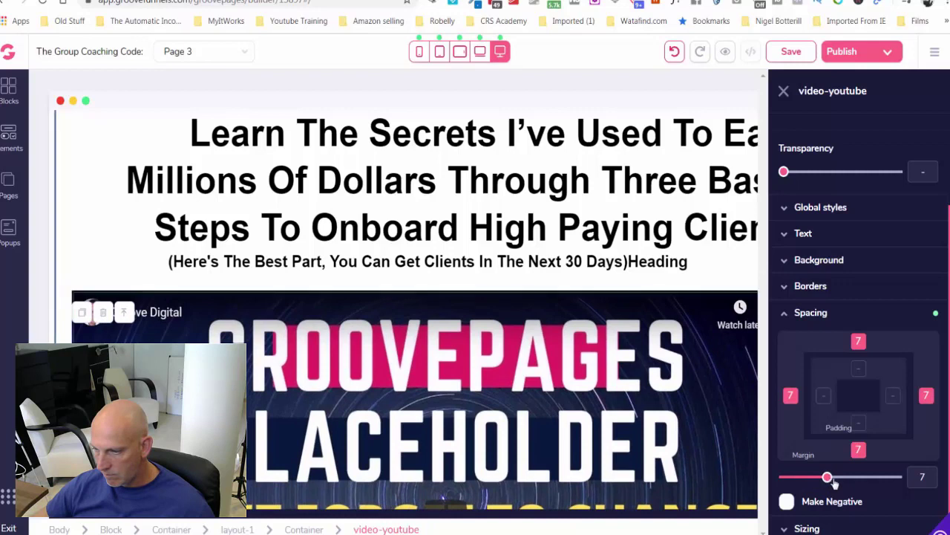
pyautogui.click(713, 281)
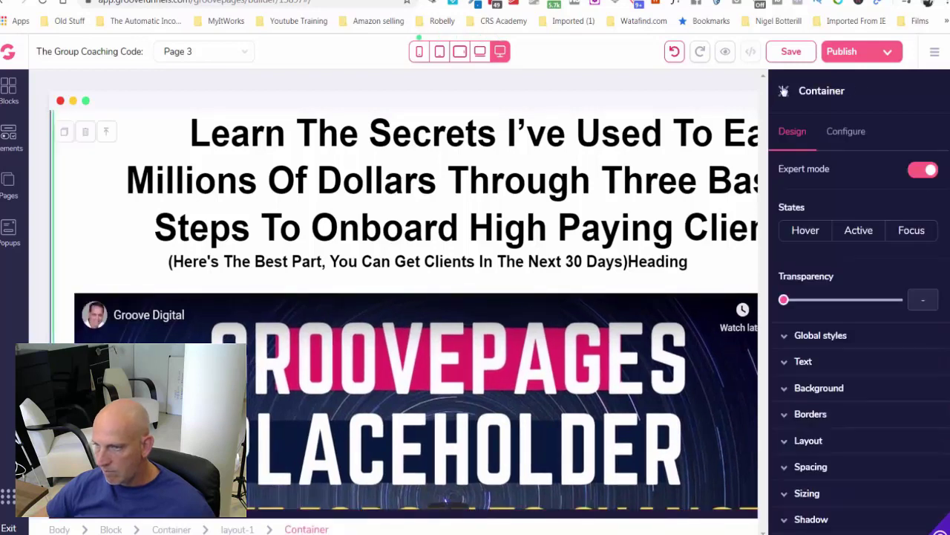
pyautogui.click(784, 91)
# Save the page with the video placeholder and check the video's placement.
pyautogui.scroll(-1, 888, 273)
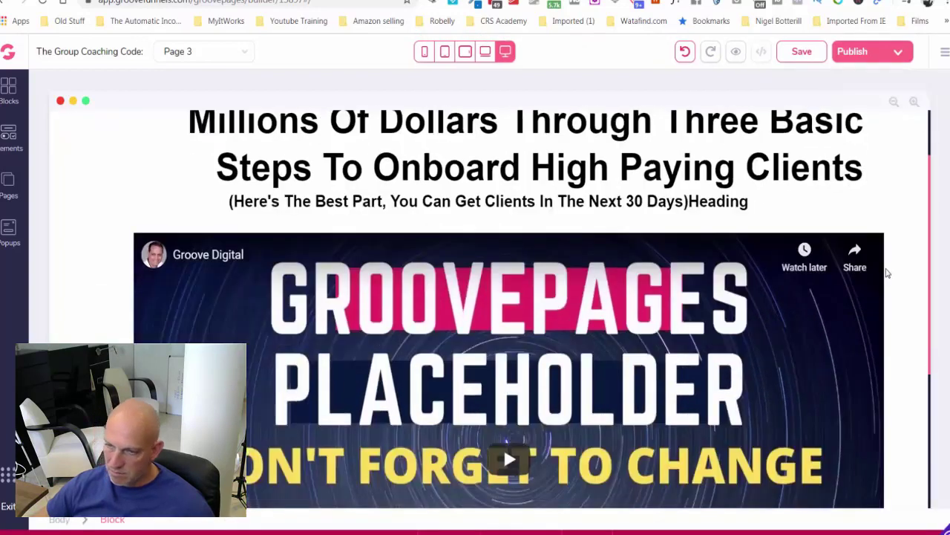
pyautogui.scroll(-1, 887, 272)
pyautogui.click(791, 250)
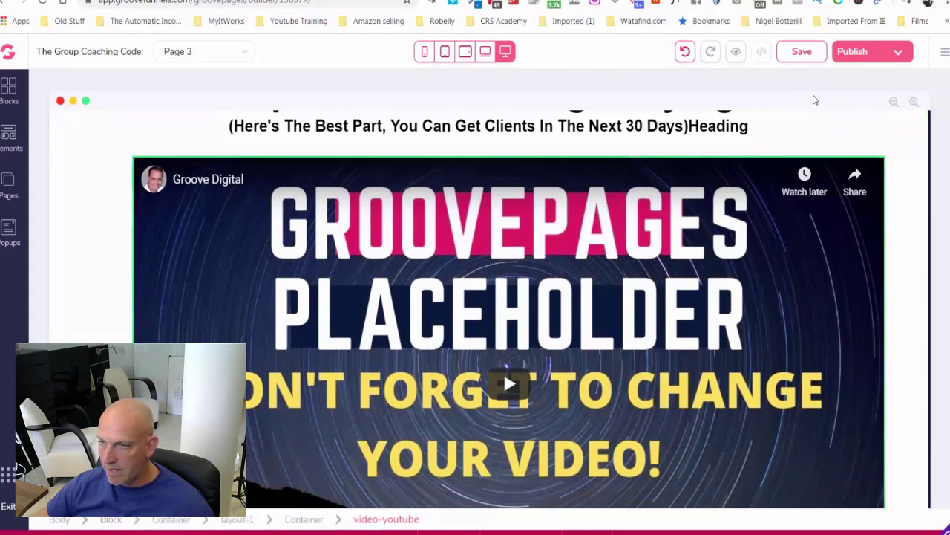
pyautogui.click(802, 51)
pyautogui.click(500, 142)
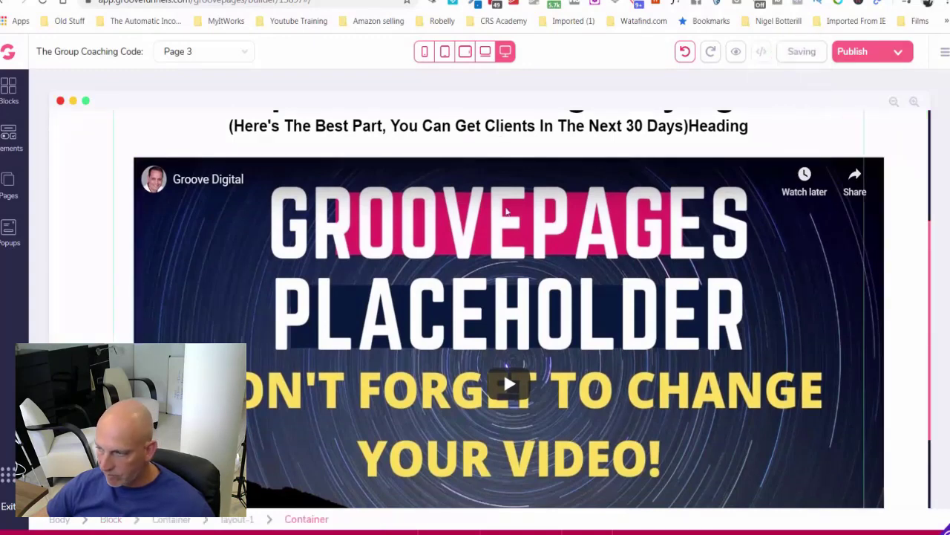
pyautogui.click(524, 270)
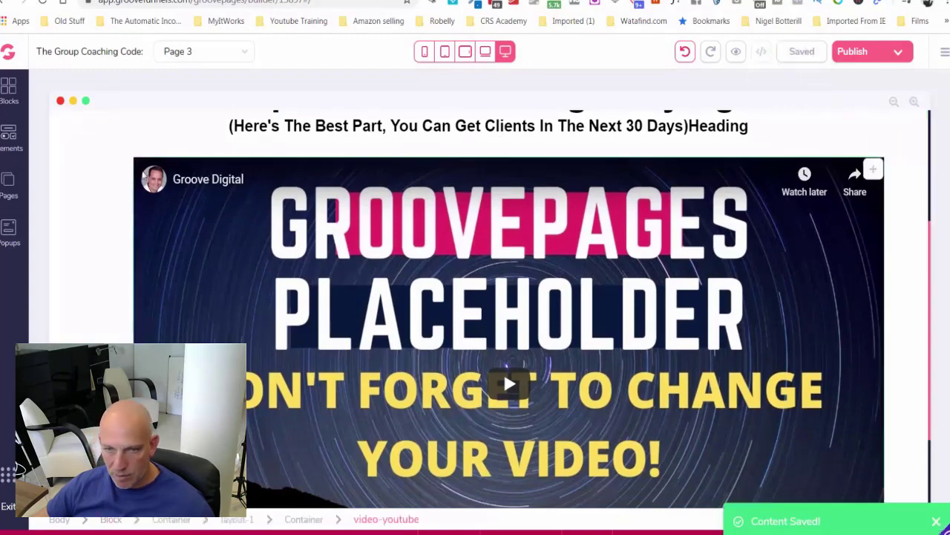
pyautogui.scroll(-2, 93, 191)
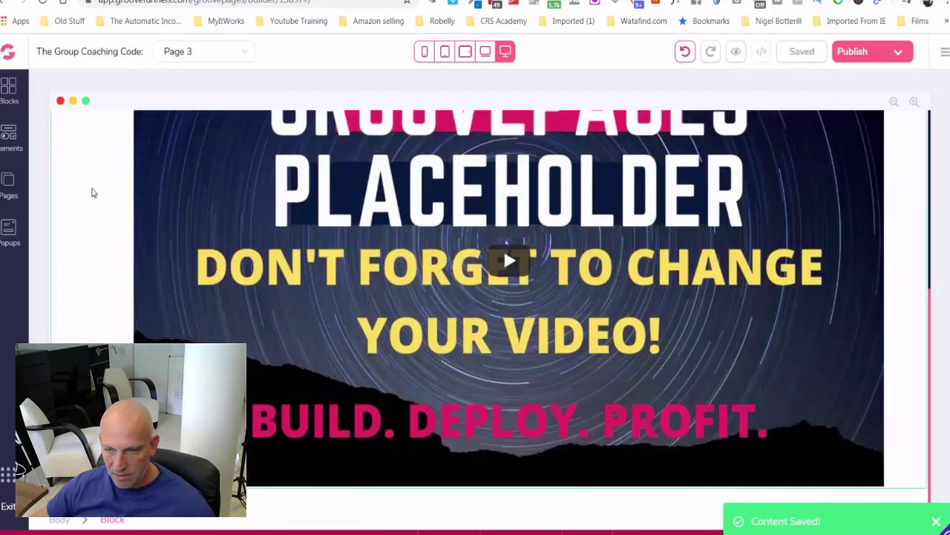
# Add a heading below the video and paste in the copied "YOU CAN Build A Lucrative Group Coaching Program..." text.
pyautogui.click(14, 136)
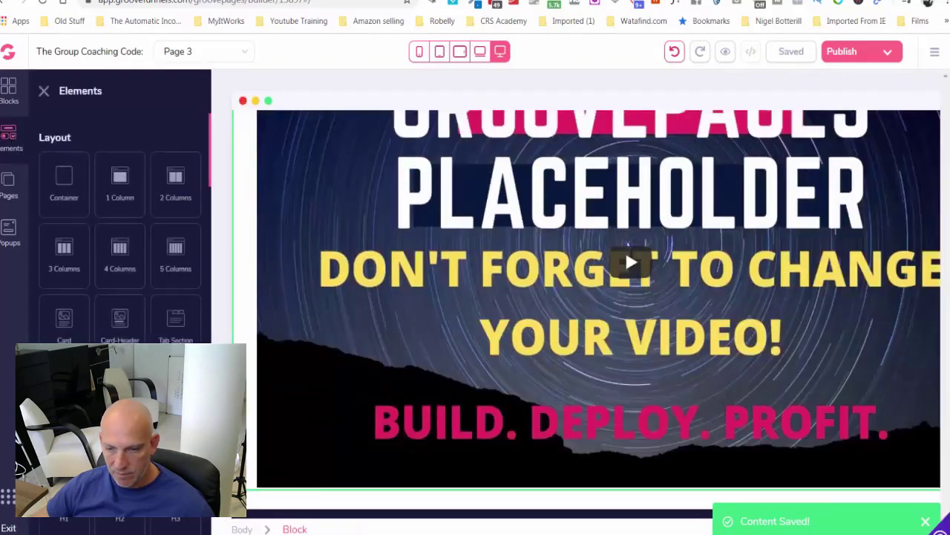
pyautogui.moveTo(139, 505); pyautogui.dragTo(427, 494)
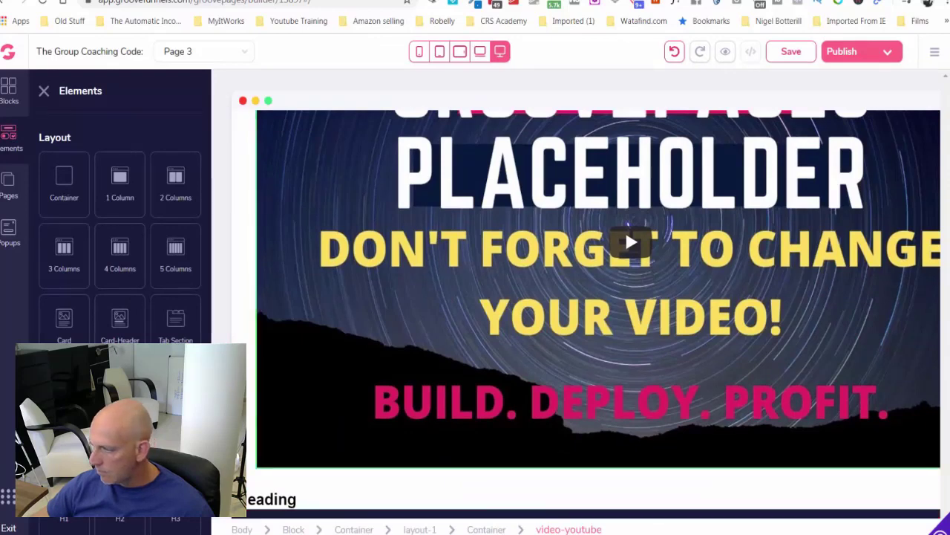
pyautogui.click(299, 496)
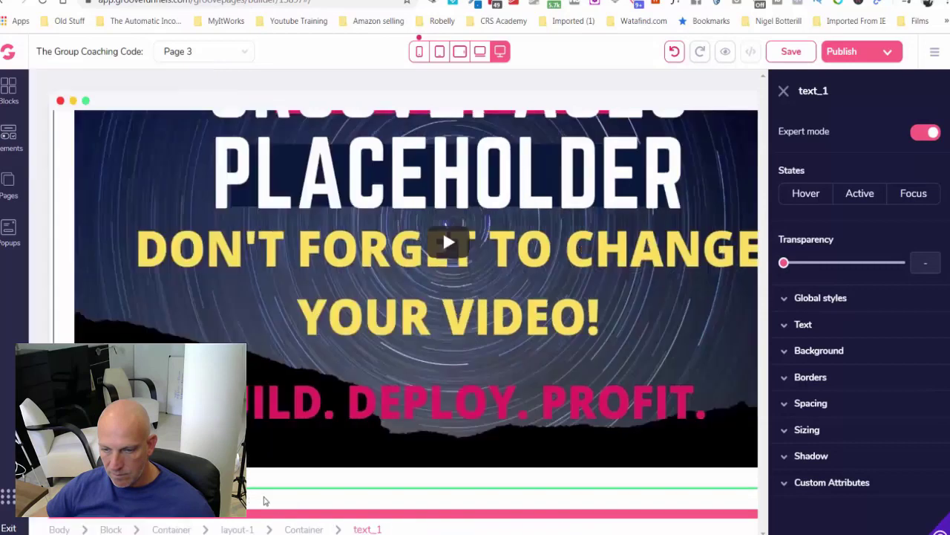
pyautogui.doubleClick(265, 499)
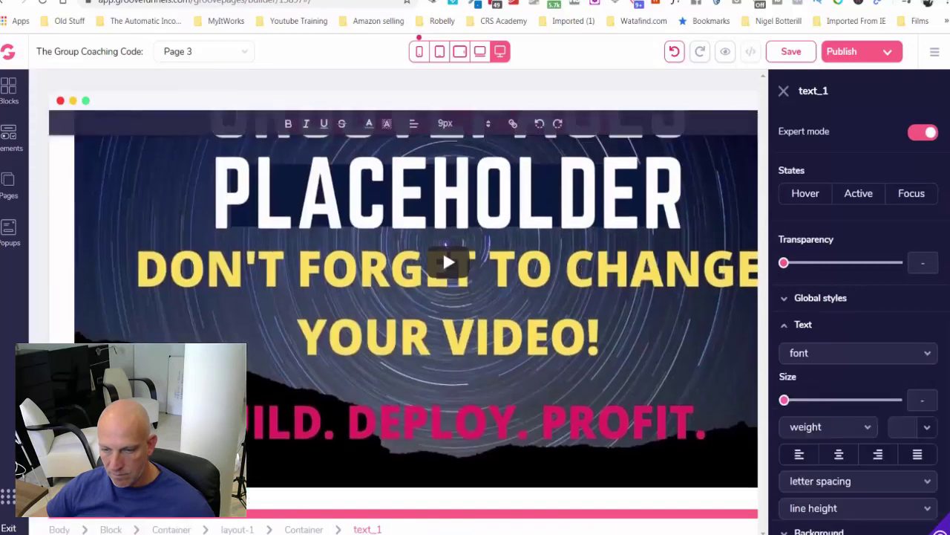
pyautogui.scroll(-1, 415, 312)
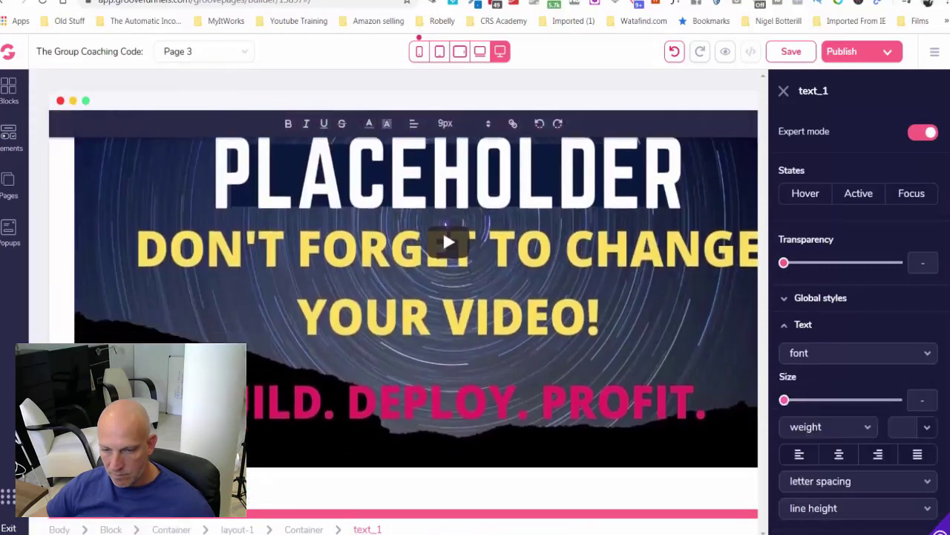
pyautogui.hotkey('ctrl', 'v')
# Center the pasted heading text below the video, trying bold on it and removing the bold again.
pyautogui.hotkey('ctrl', 'a')
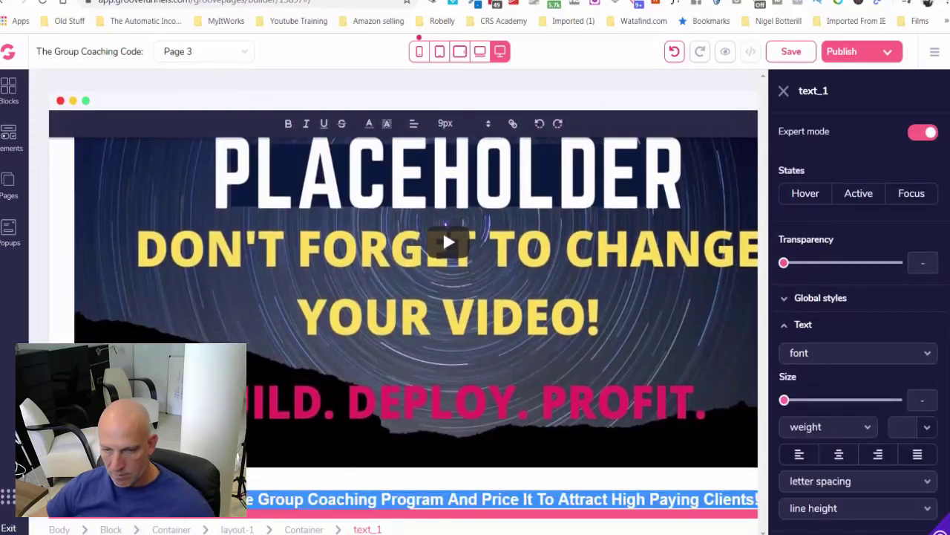
pyautogui.click(412, 128)
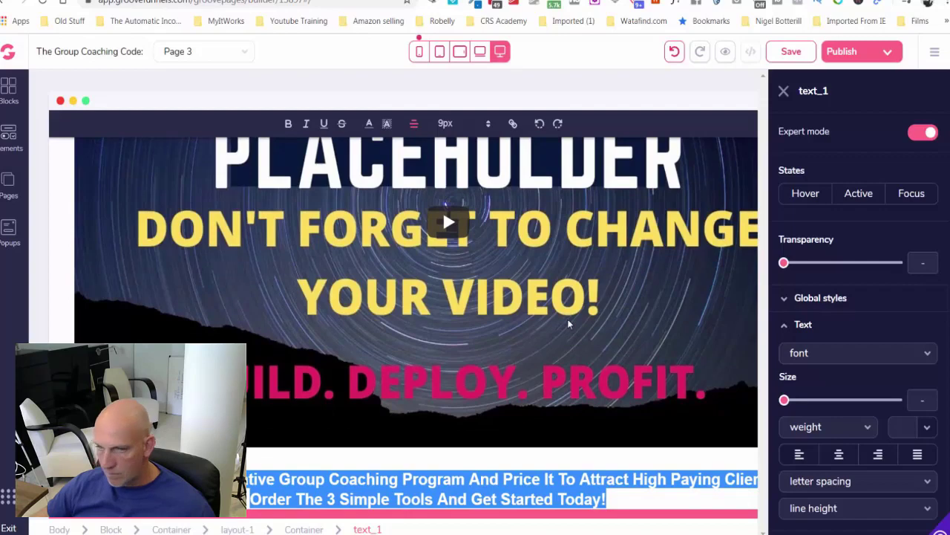
pyautogui.click(290, 127)
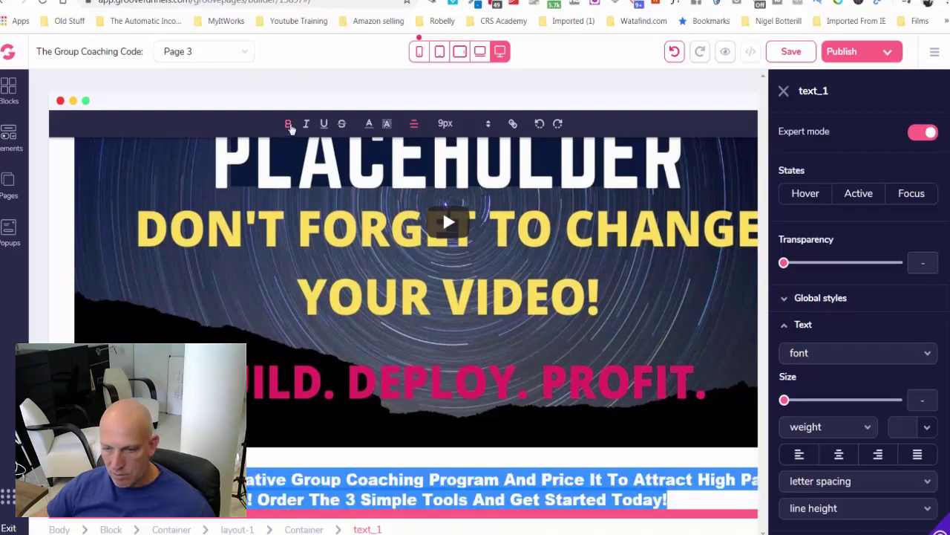
pyautogui.click(290, 127)
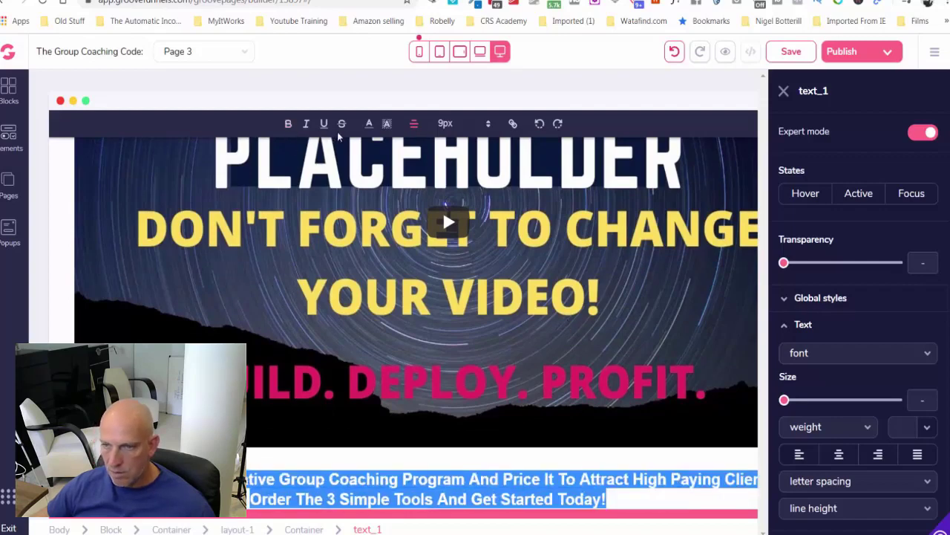
pyautogui.click(645, 483)
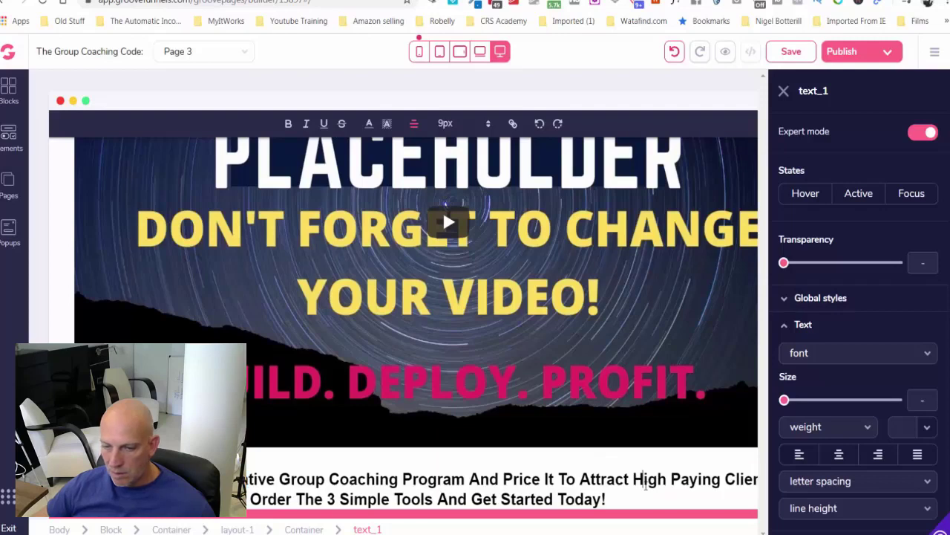
pyautogui.click(785, 91)
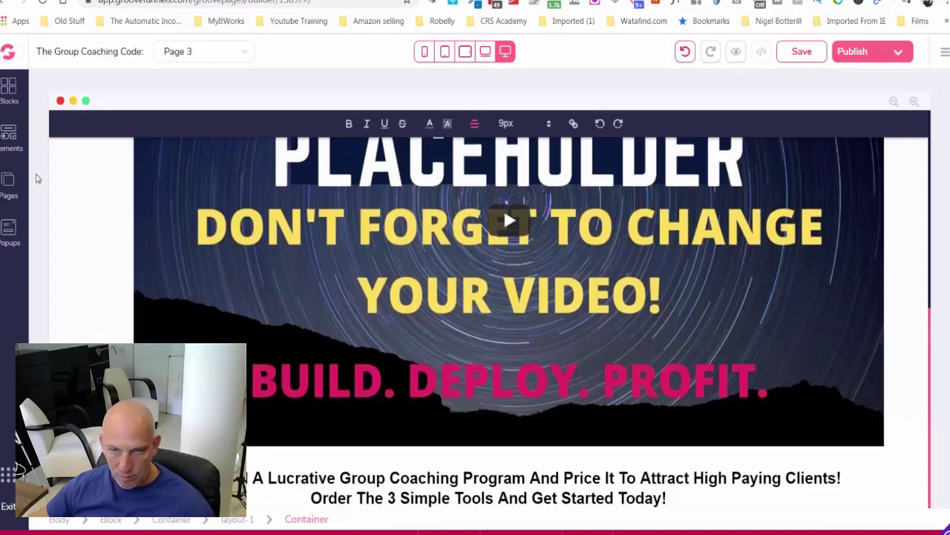
# Add another heading below the centered text, reading "Special Offer 93% Off".
pyautogui.click(8, 135)
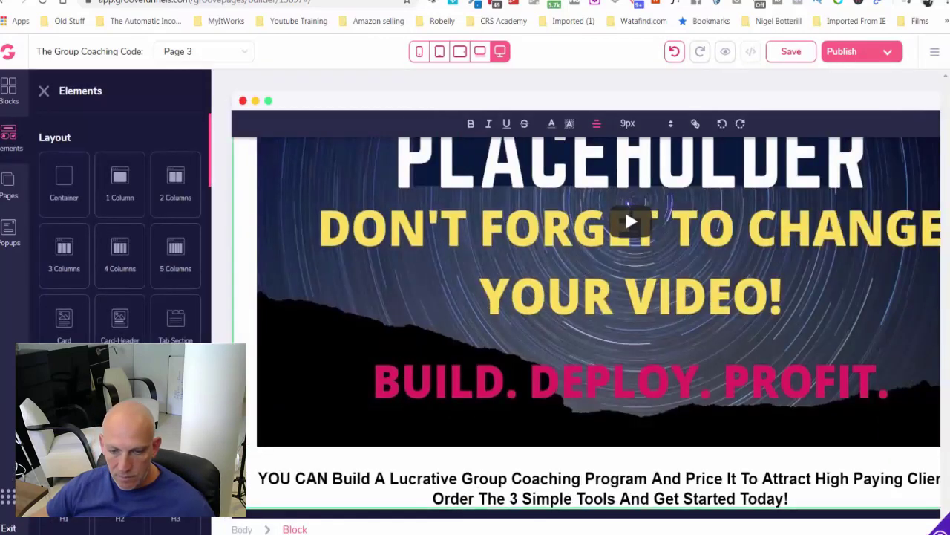
pyautogui.scroll(-2, 460, 475)
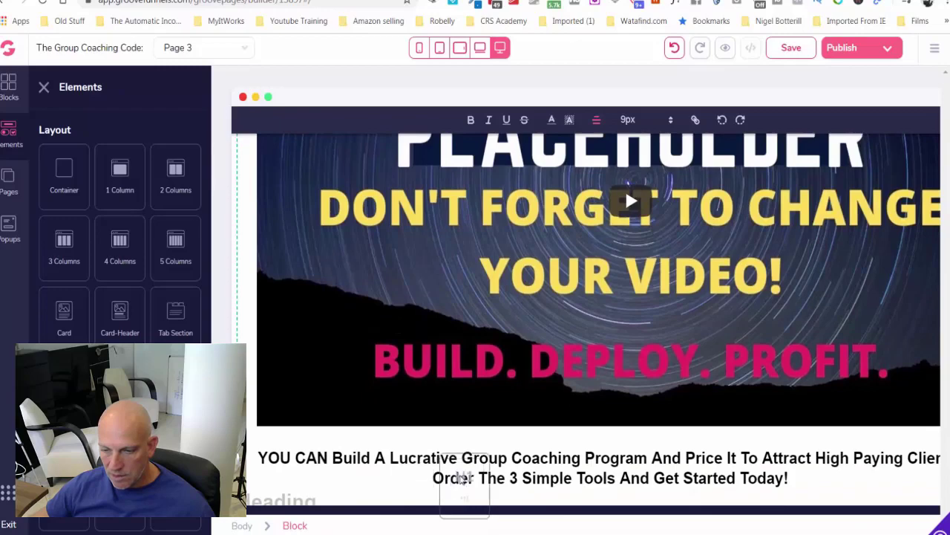
pyautogui.scroll(-1, 476, 430)
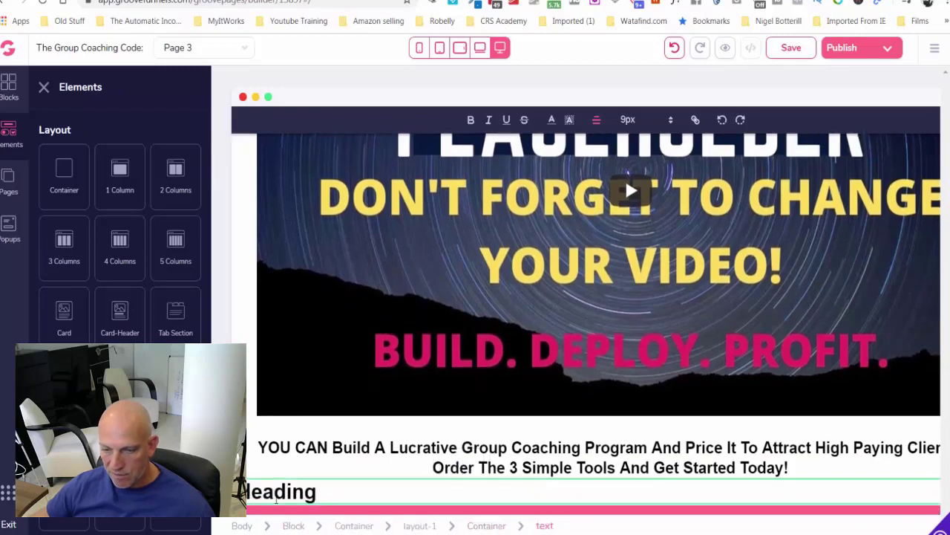
pyautogui.click(273, 494)
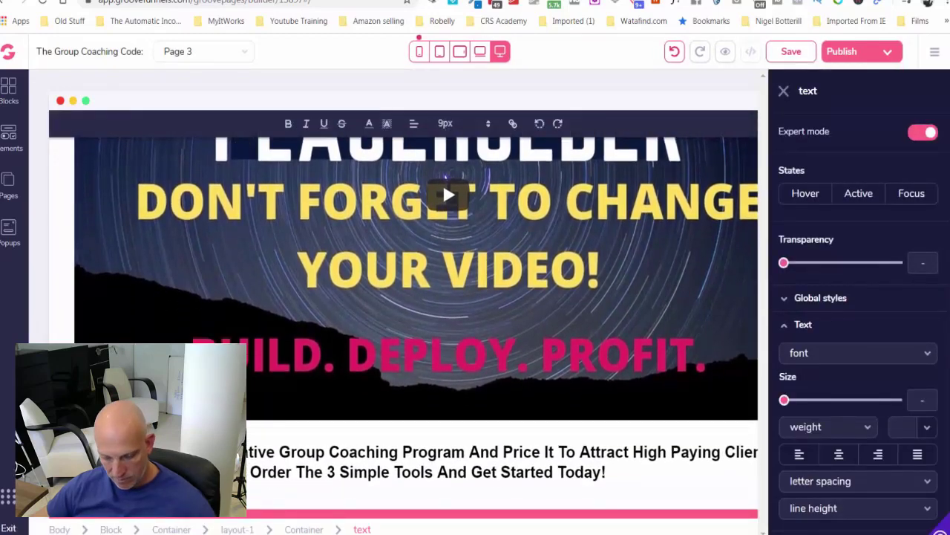
pyautogui.write('ff')
# Format the "Special Offer 93% Off" heading as bold, 72px and centered.
pyautogui.hotkey('ctrl', 'a')
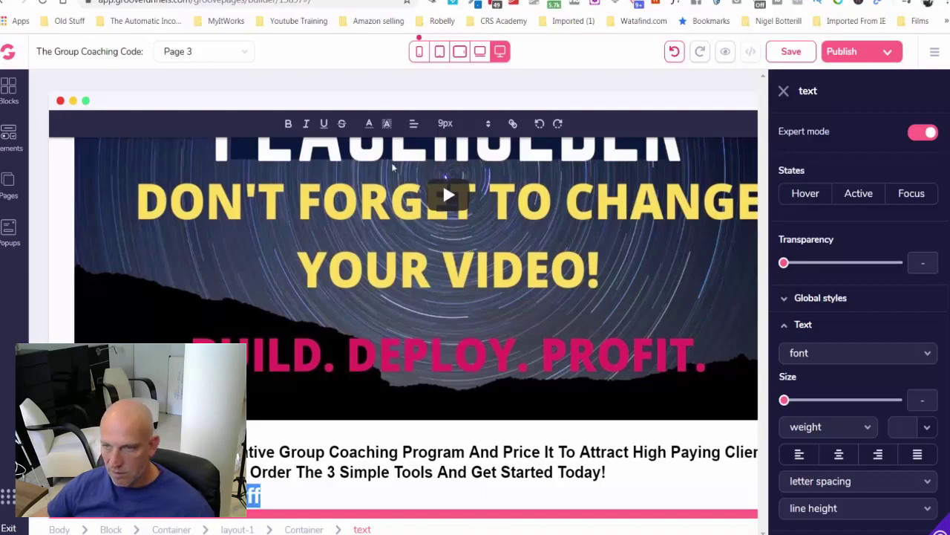
pyautogui.click(923, 400)
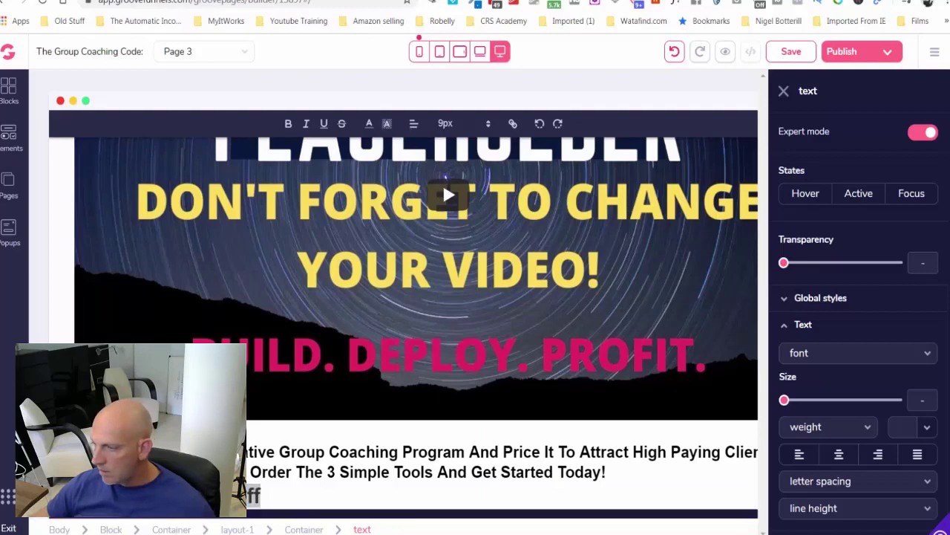
pyautogui.click(289, 123)
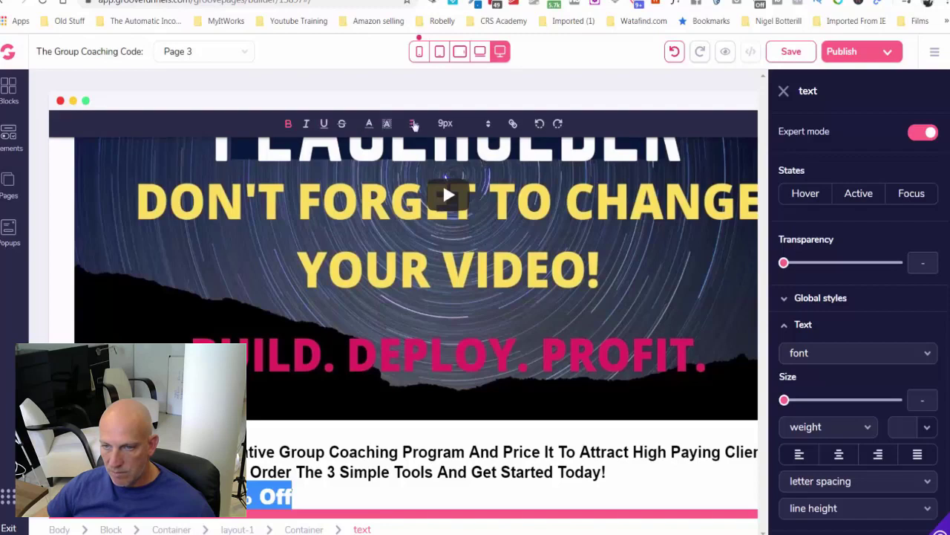
pyautogui.click(414, 124)
pyautogui.click(413, 179)
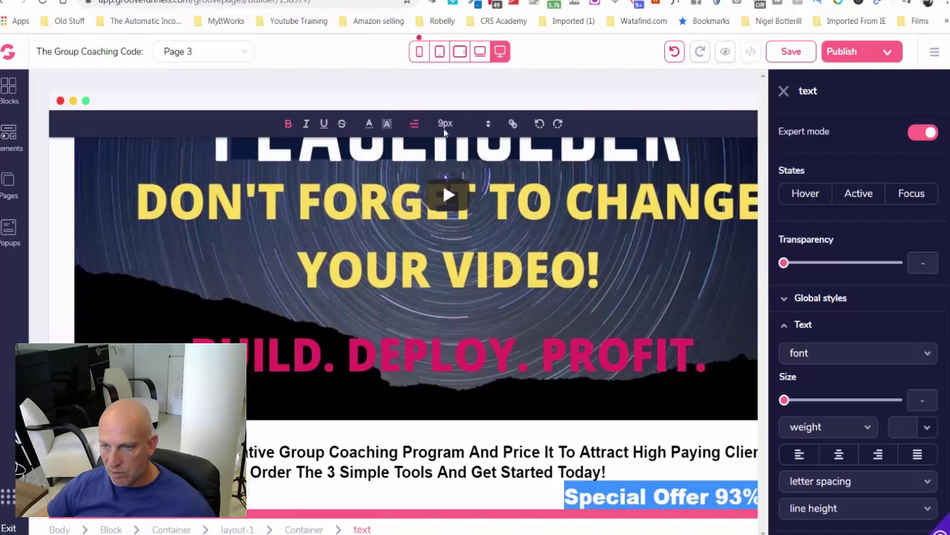
pyautogui.click(446, 124)
pyautogui.click(460, 389)
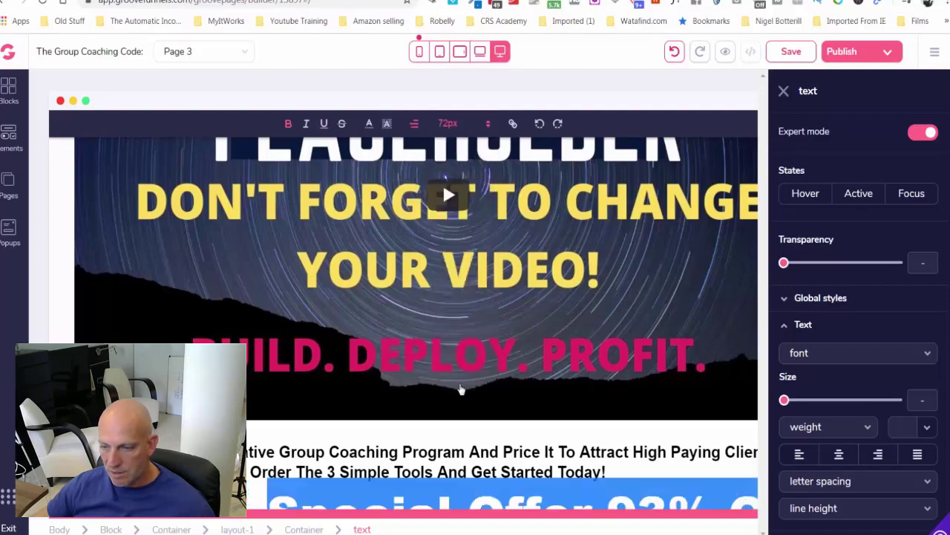
pyautogui.click(415, 123)
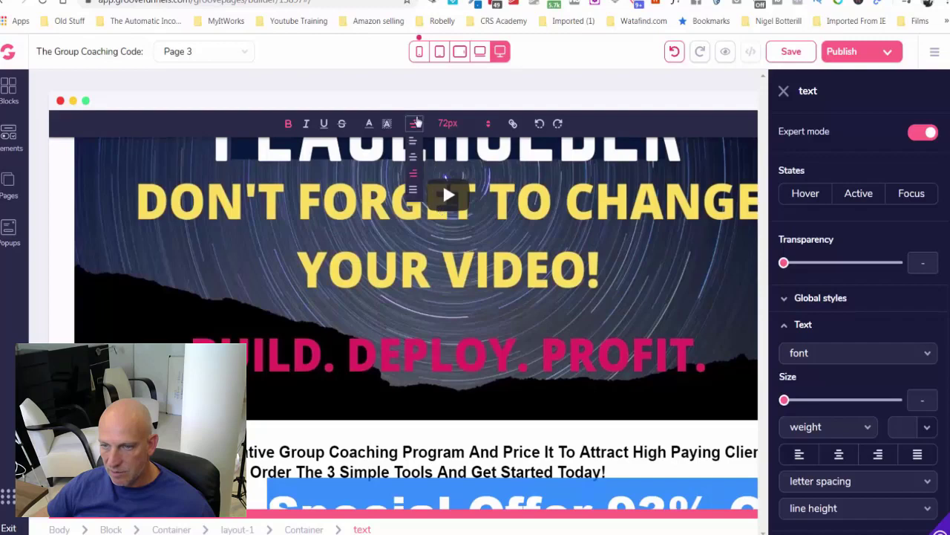
pyautogui.click(414, 157)
pyautogui.click(615, 448)
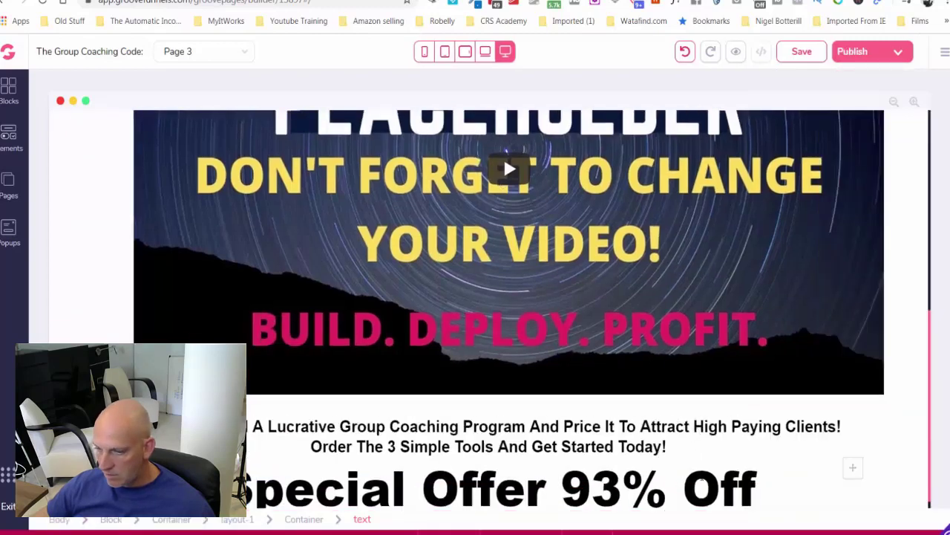
# Set the top margin of the "Special Offer 93% Off" heading to 2.
pyautogui.click(802, 471)
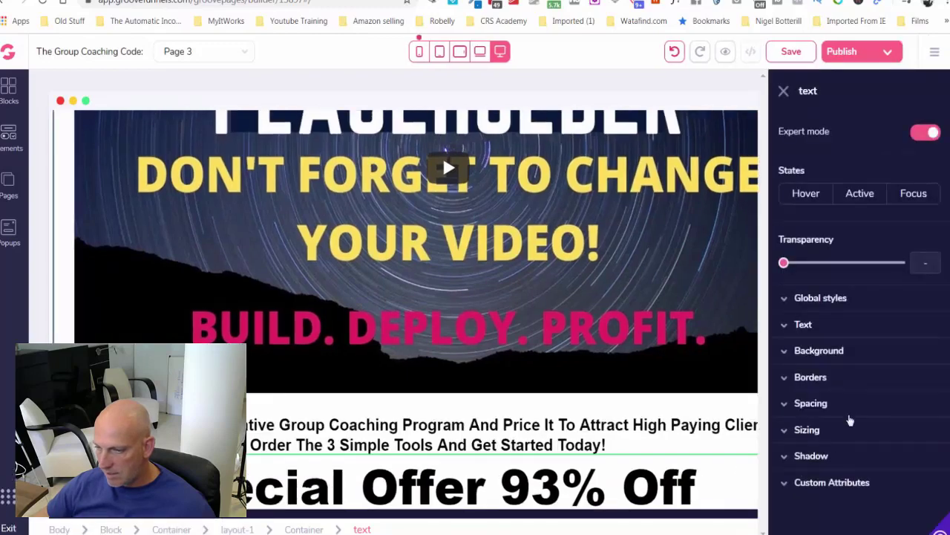
pyautogui.click(850, 407)
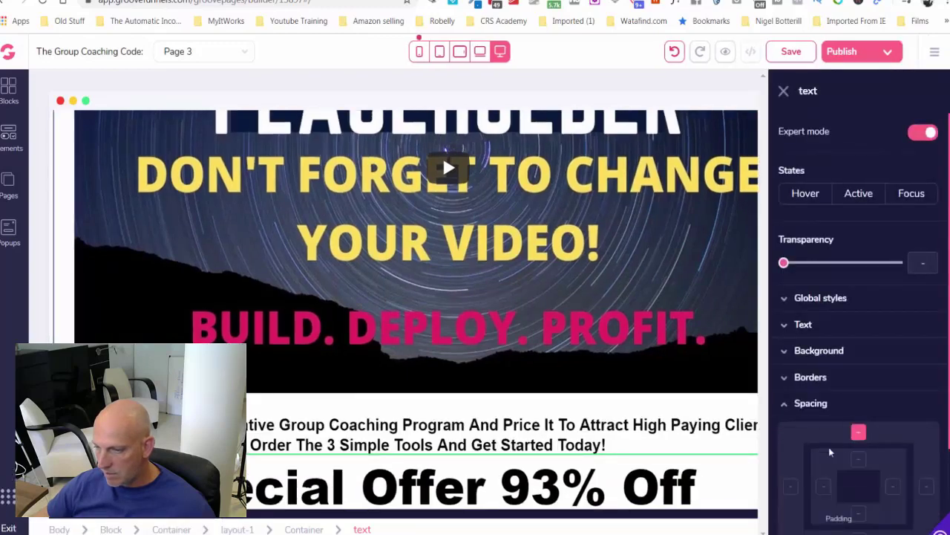
pyautogui.scroll(-2, 830, 452)
pyautogui.moveTo(787, 435); pyautogui.dragTo(801, 438)
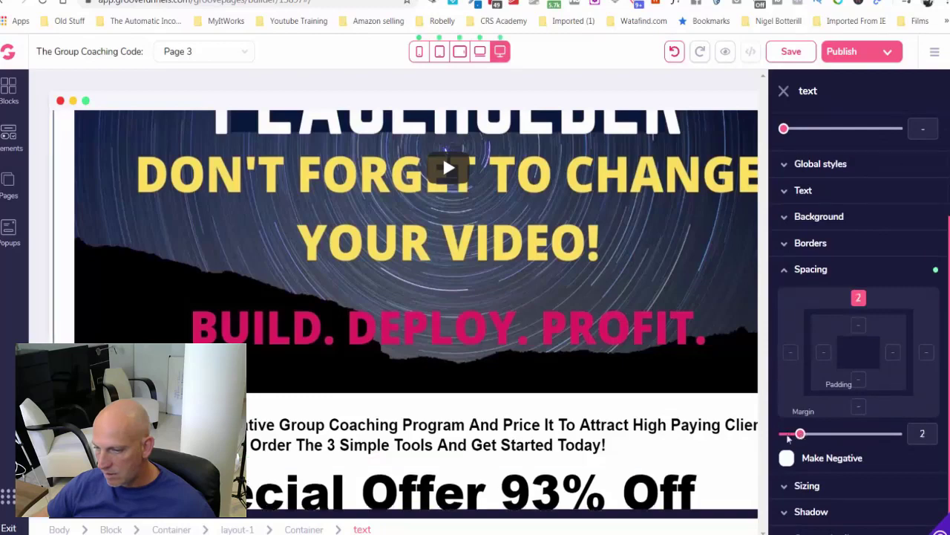
pyautogui.click(702, 440)
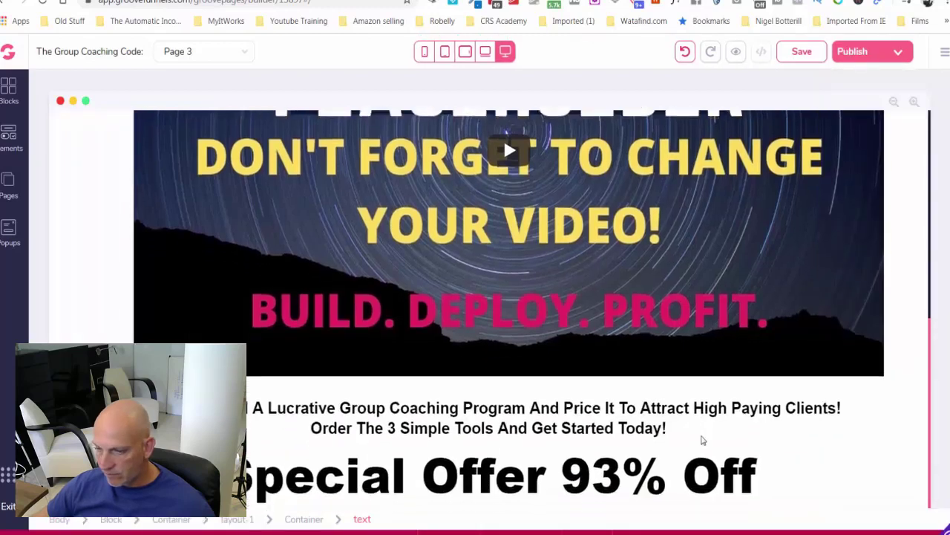
# Insert a solid button directly below the "Special Offer 93% Off" heading.
pyautogui.click(110, 280)
pyautogui.click(7, 137)
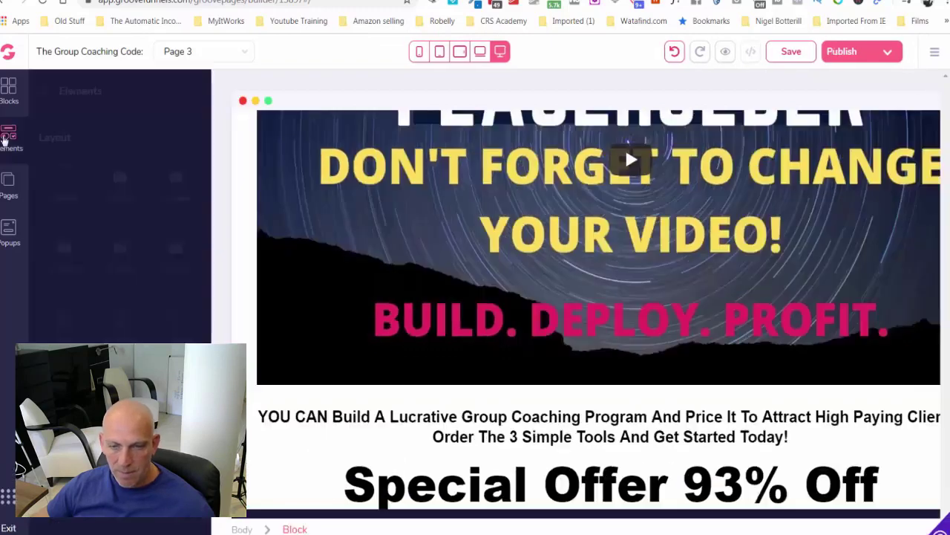
pyautogui.scroll(-8, 102, 299)
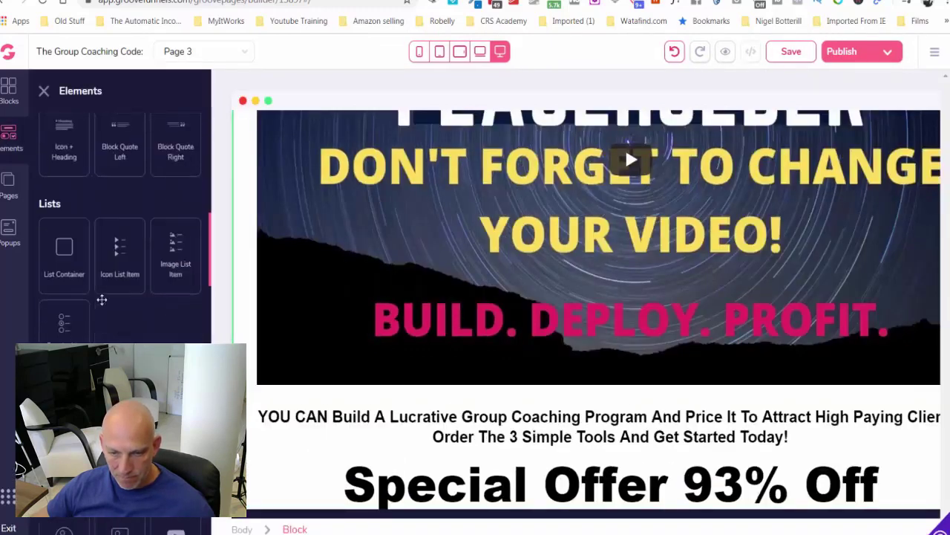
pyautogui.scroll(-2, 102, 299)
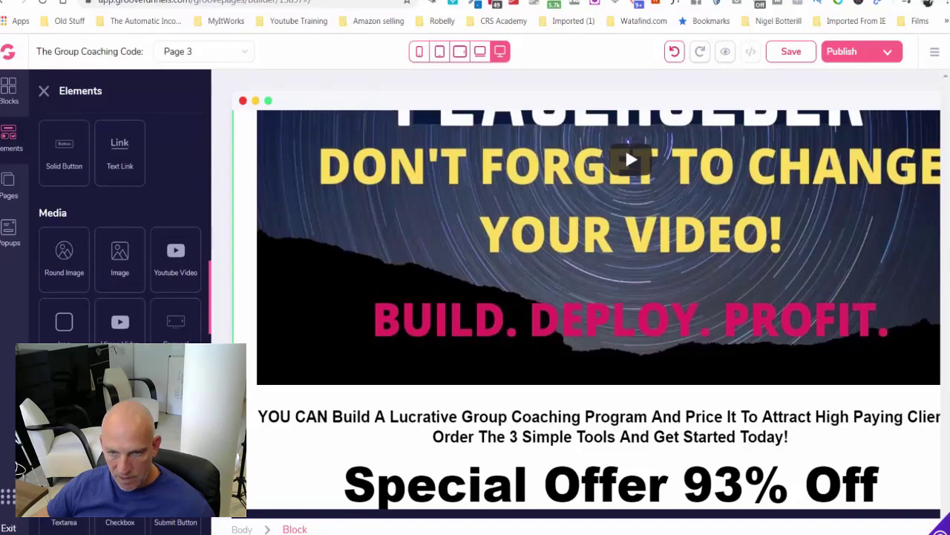
pyautogui.moveTo(68, 148); pyautogui.dragTo(519, 497)
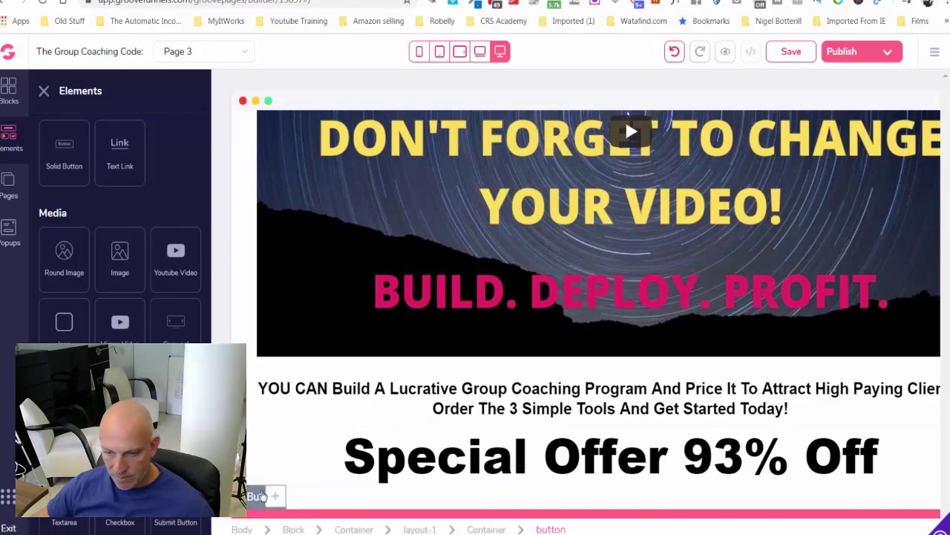
# Examine the new button's text, link, sizing and width options.
pyautogui.click(258, 498)
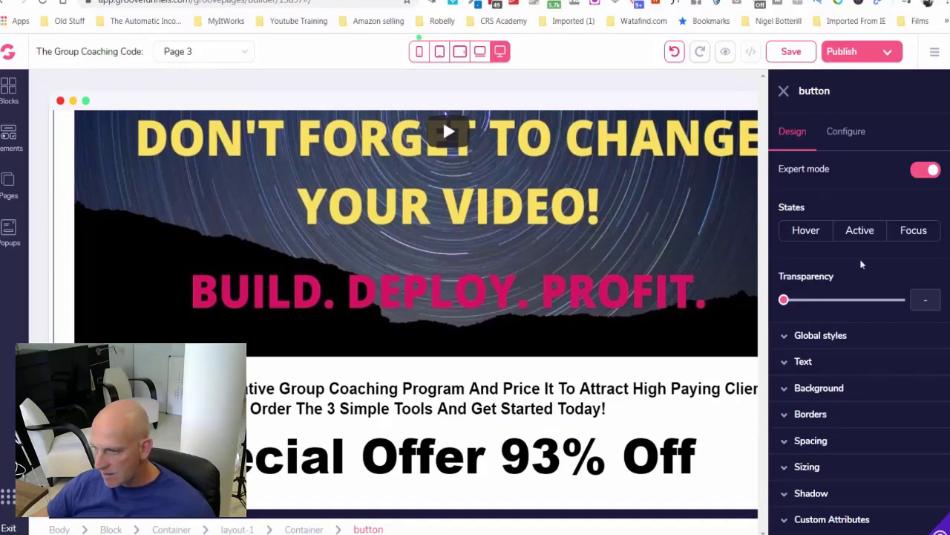
pyautogui.scroll(-1, 842, 272)
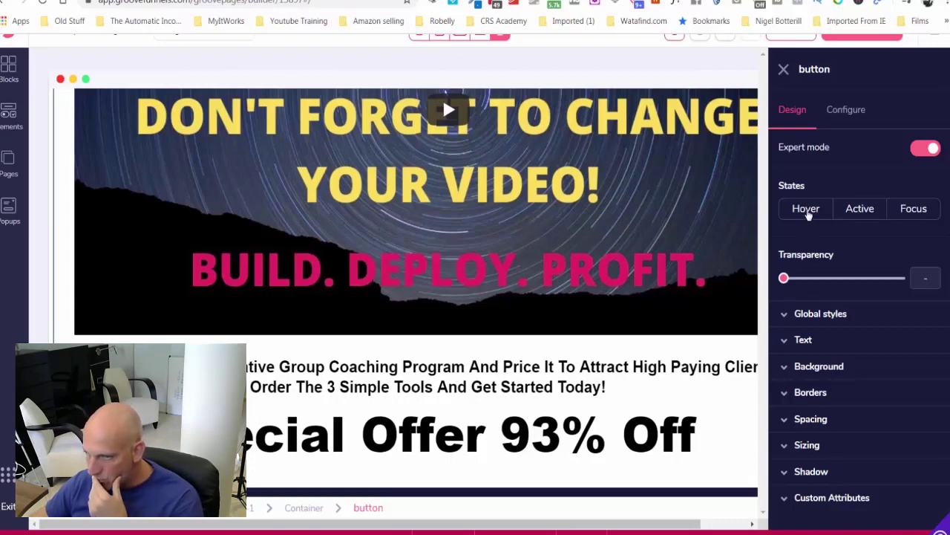
pyautogui.click(843, 111)
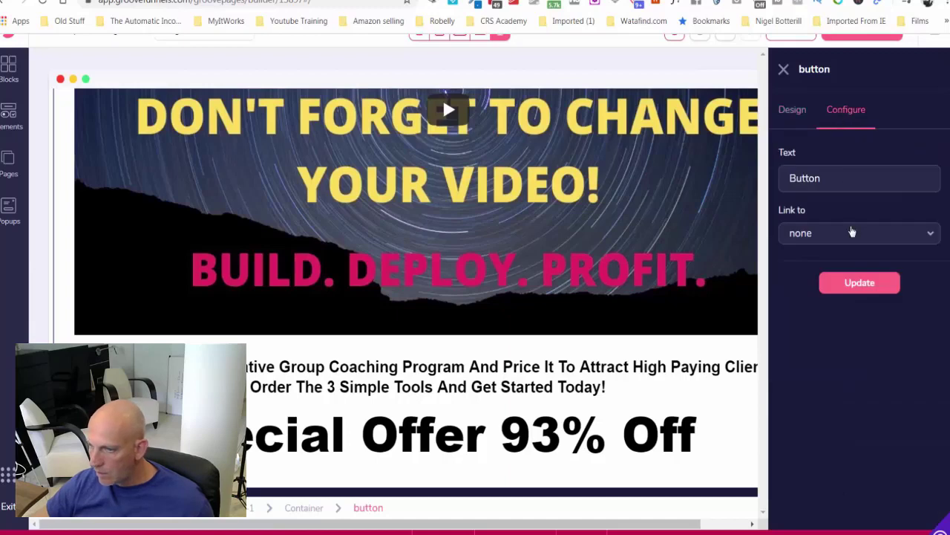
pyautogui.click(790, 111)
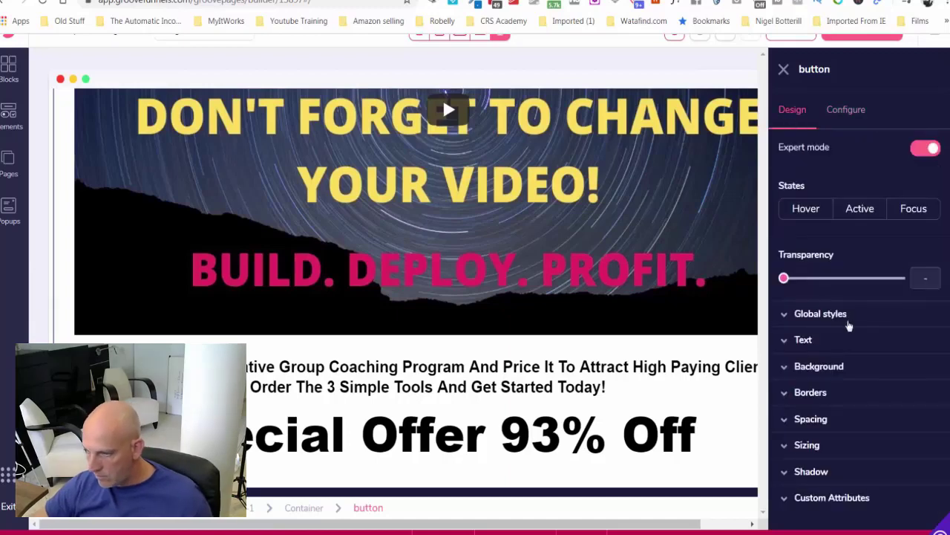
pyautogui.click(841, 449)
pyautogui.scroll(-2, 848, 408)
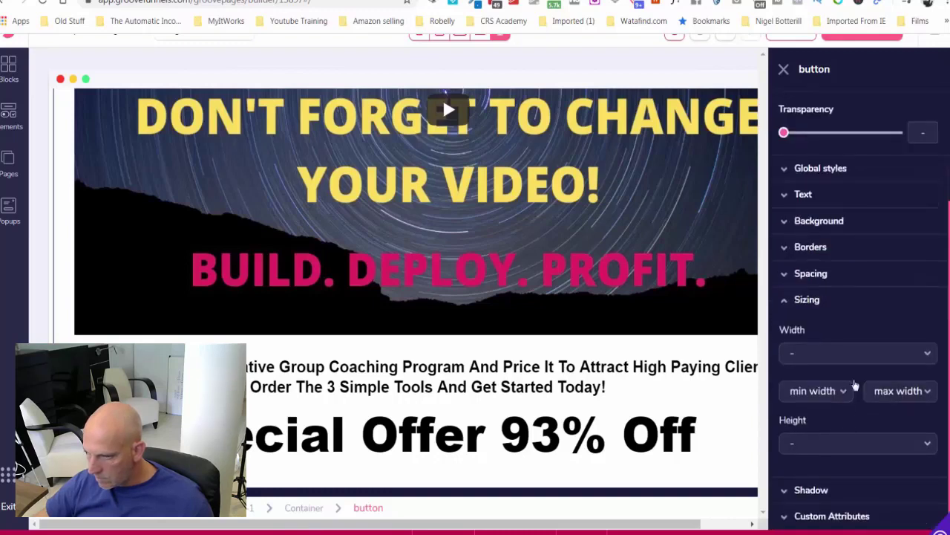
pyautogui.click(863, 358)
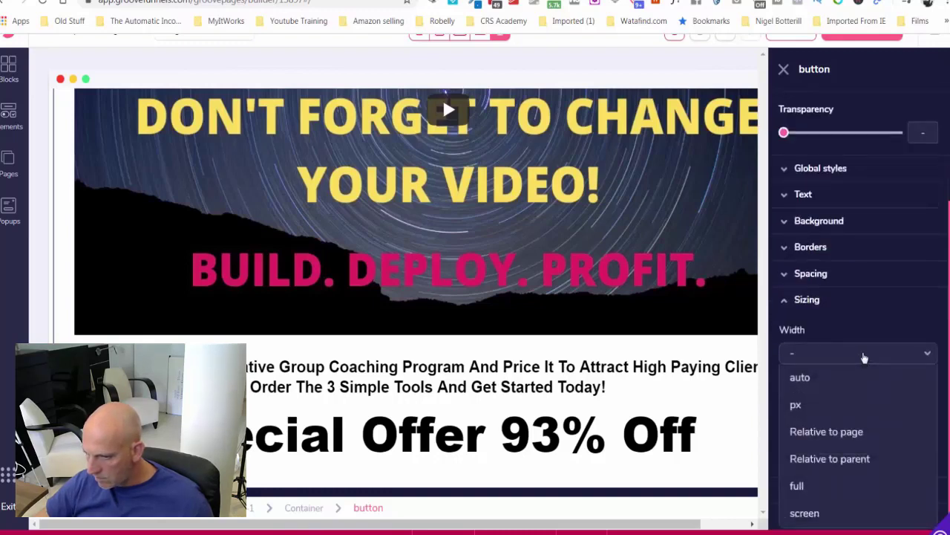
pyautogui.click(864, 358)
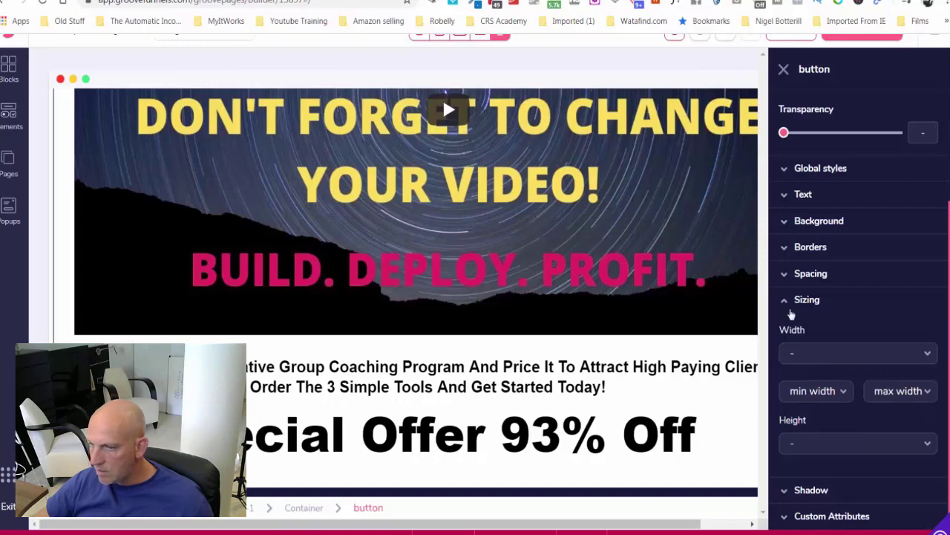
pyautogui.click(786, 299)
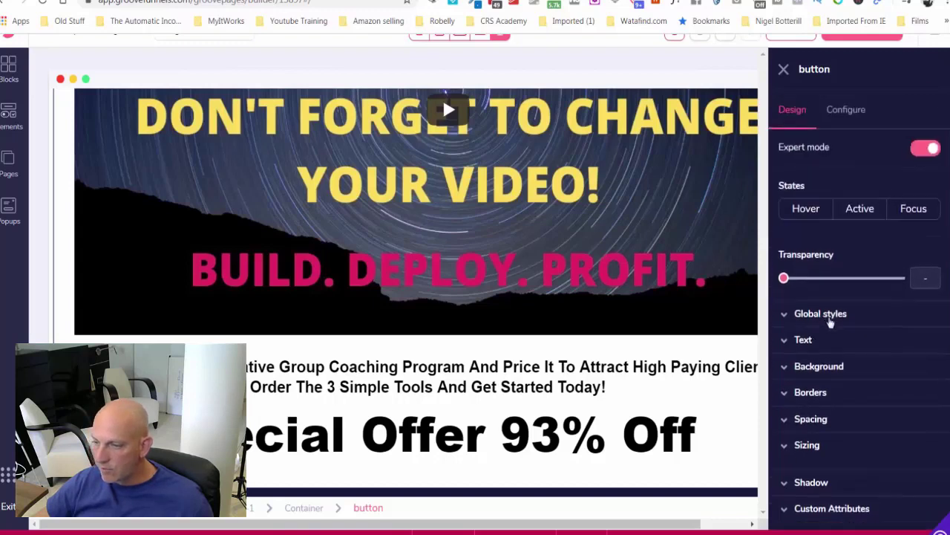
# Set the button's left margin to 64.
pyautogui.click(843, 422)
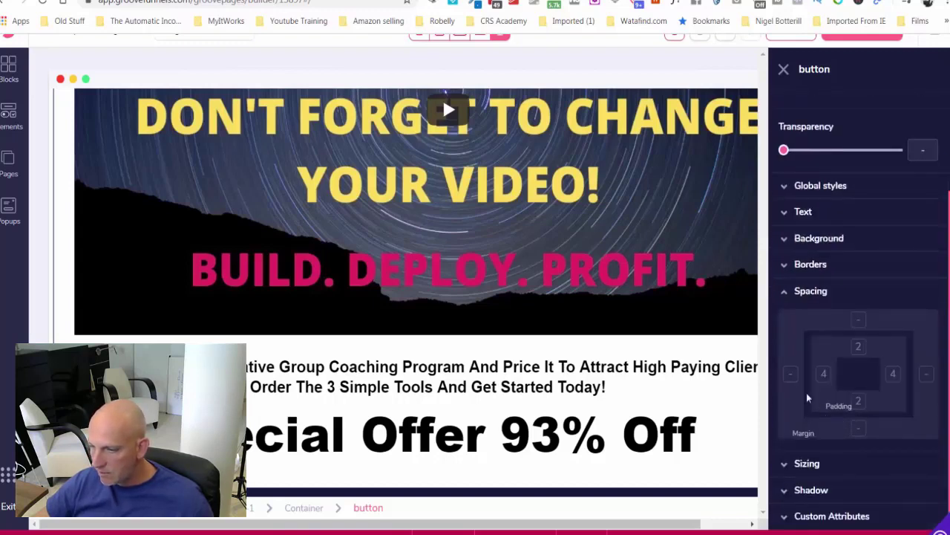
pyautogui.click(791, 374)
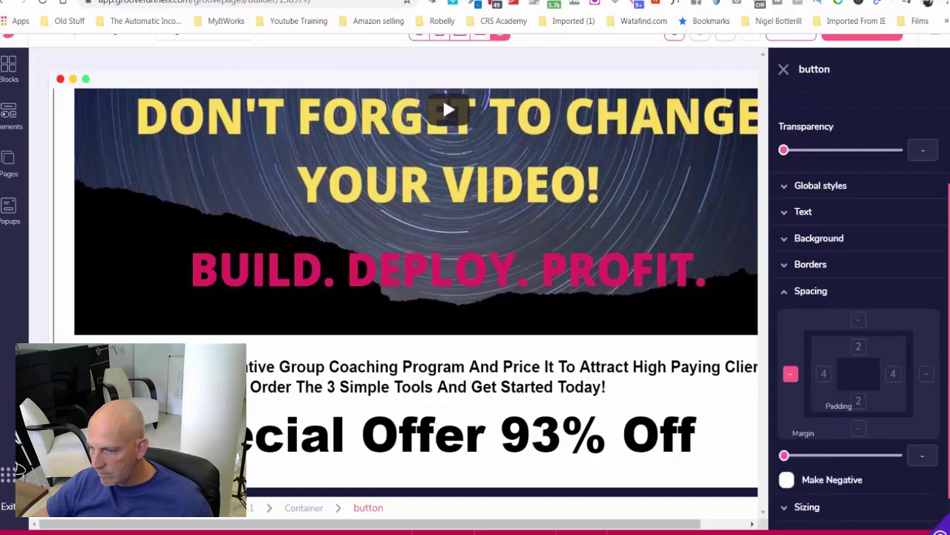
pyautogui.moveTo(784, 456); pyautogui.dragTo(893, 456)
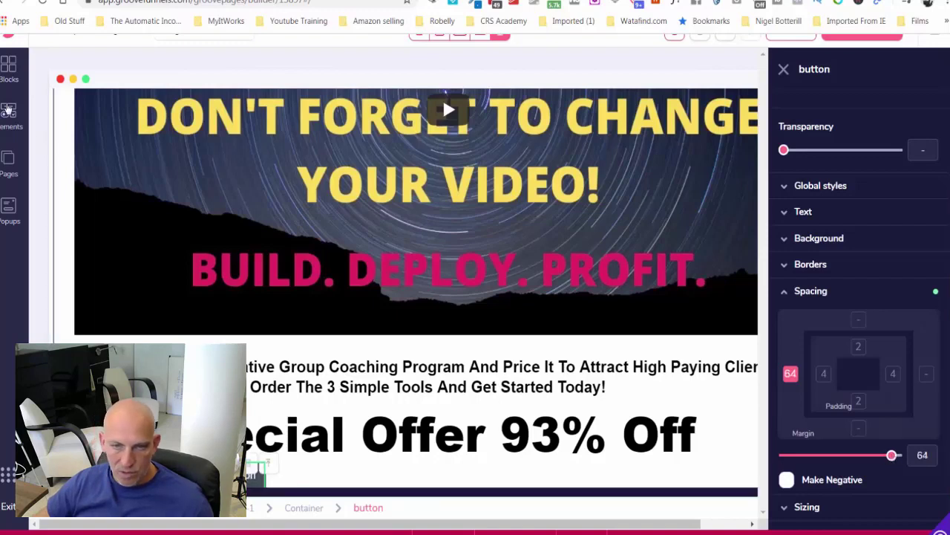
pyautogui.click(782, 72)
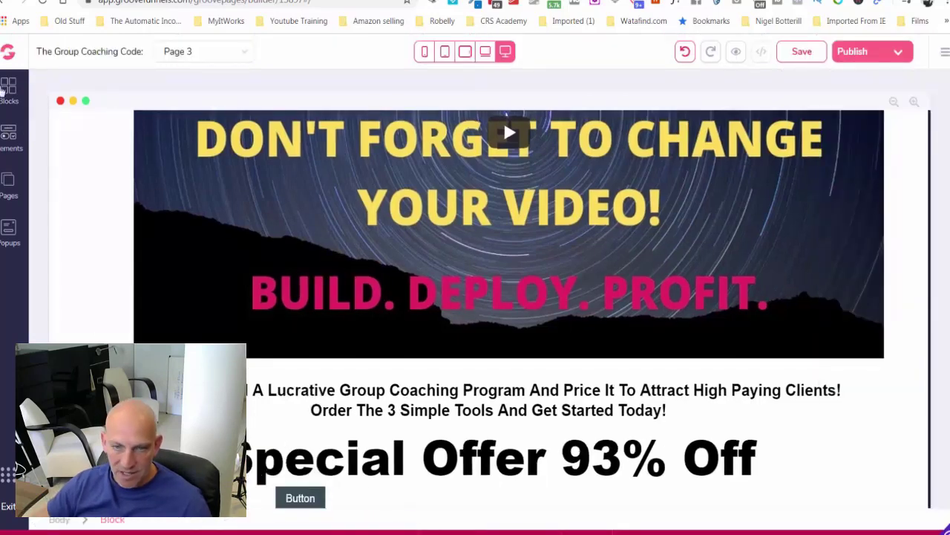
# Insert an empty three-column wireframe block below the special-offer section.
pyautogui.click(5, 89)
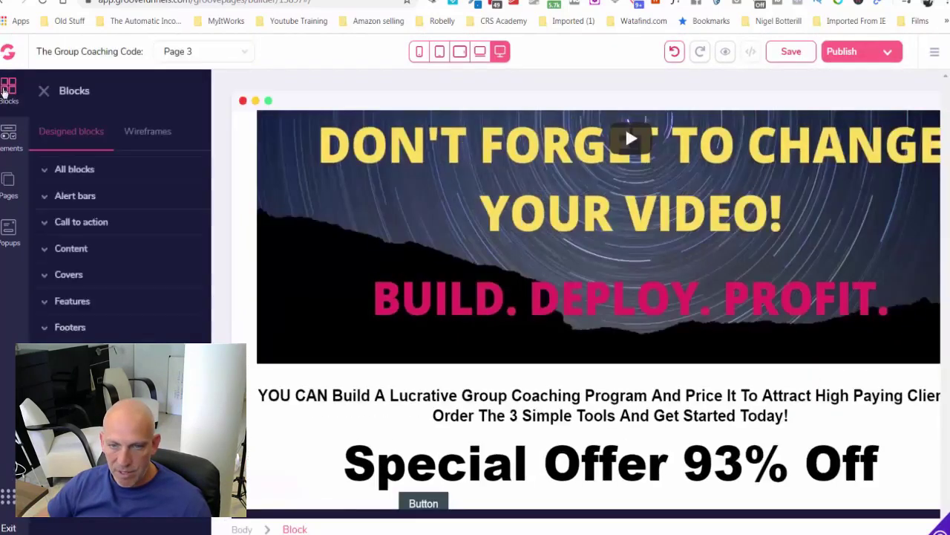
pyautogui.click(162, 133)
pyautogui.click(104, 196)
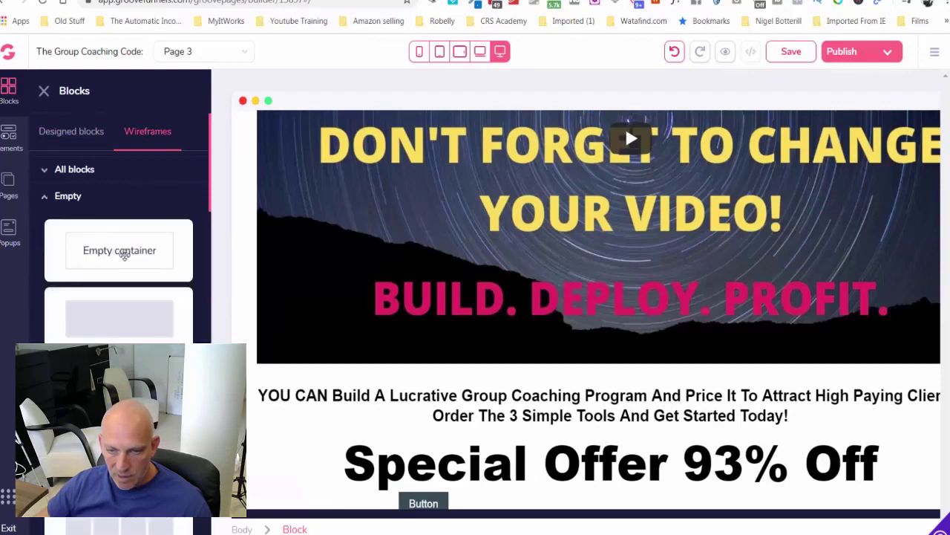
pyautogui.scroll(-5, 123, 253)
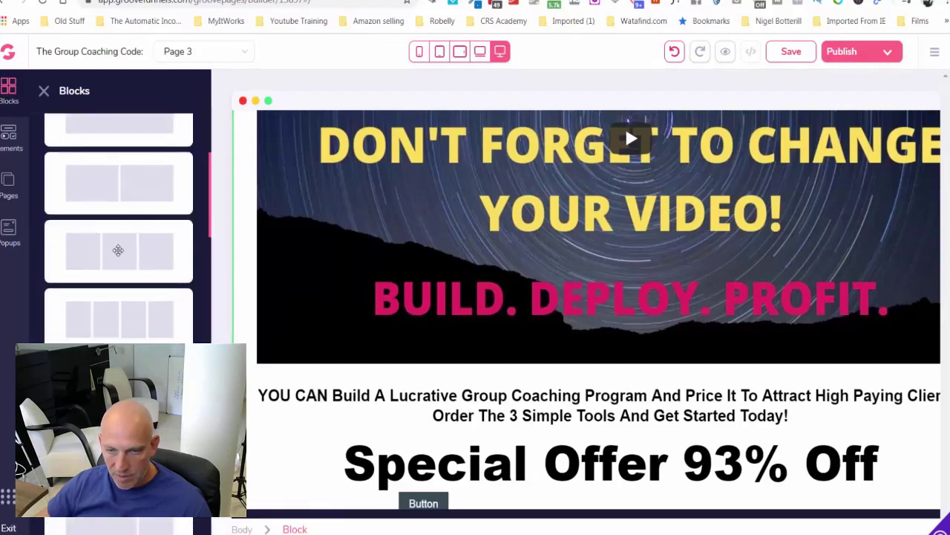
pyautogui.moveTo(125, 255); pyautogui.dragTo(510, 480)
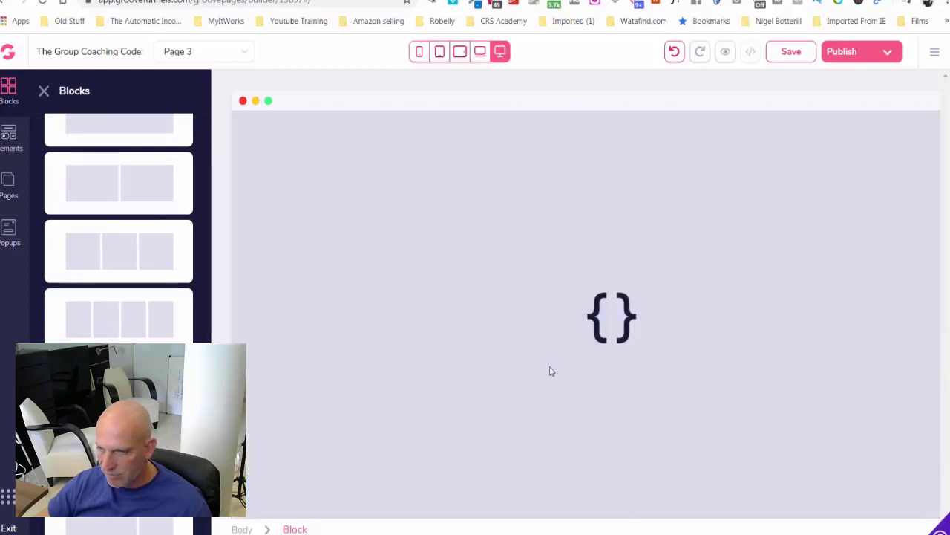
pyautogui.scroll(-1, 544, 352)
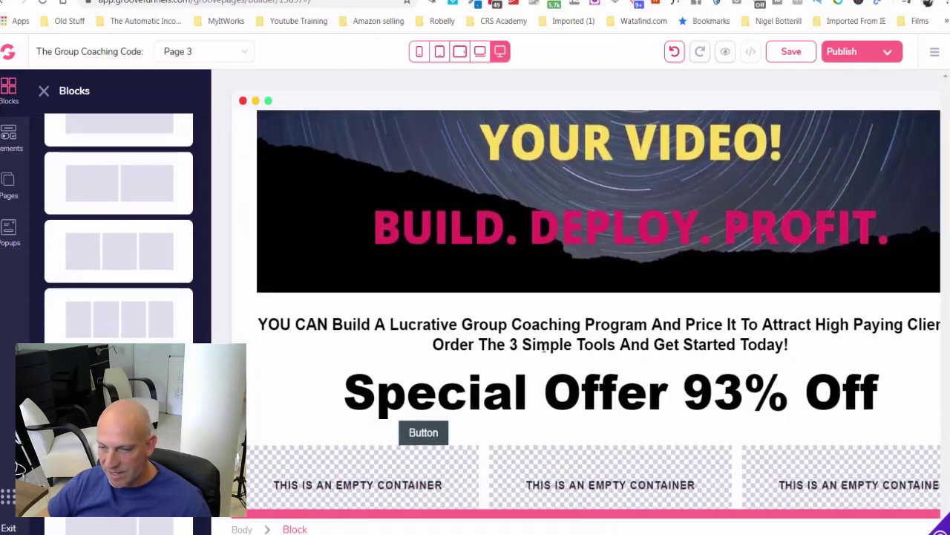
# Move the button from below the "Special Offer 93% Off" heading into the middle container of the three-column block.
pyautogui.click(425, 415)
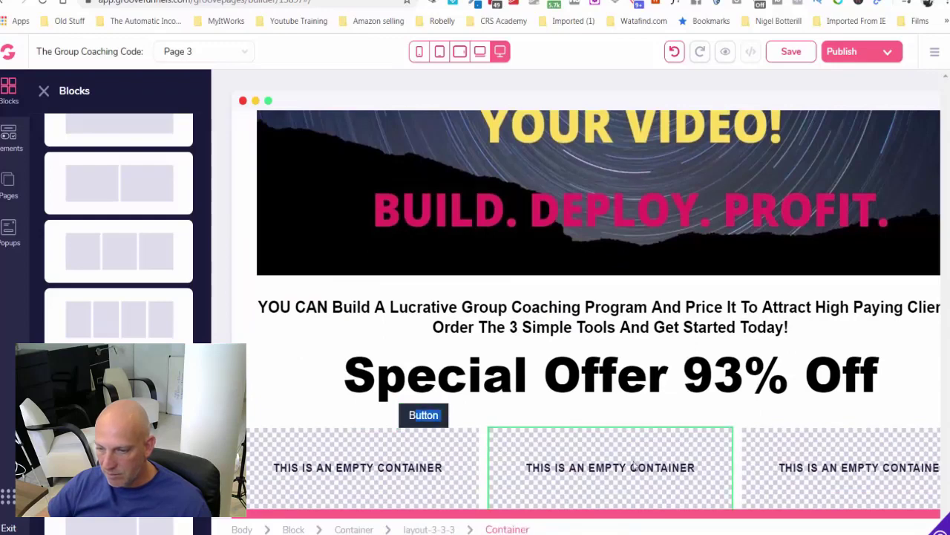
pyautogui.scroll(-1, 565, 431)
pyautogui.click(439, 395)
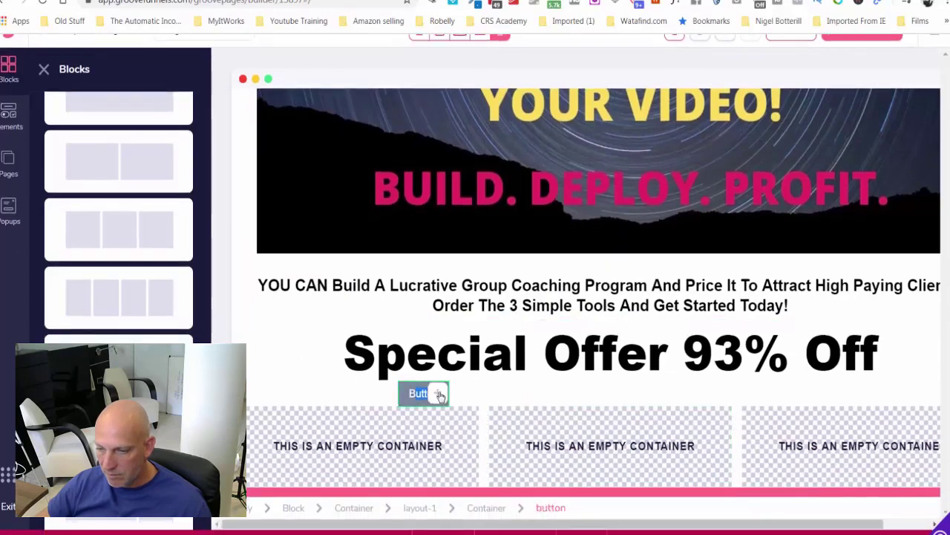
pyautogui.moveTo(439, 396); pyautogui.dragTo(585, 460)
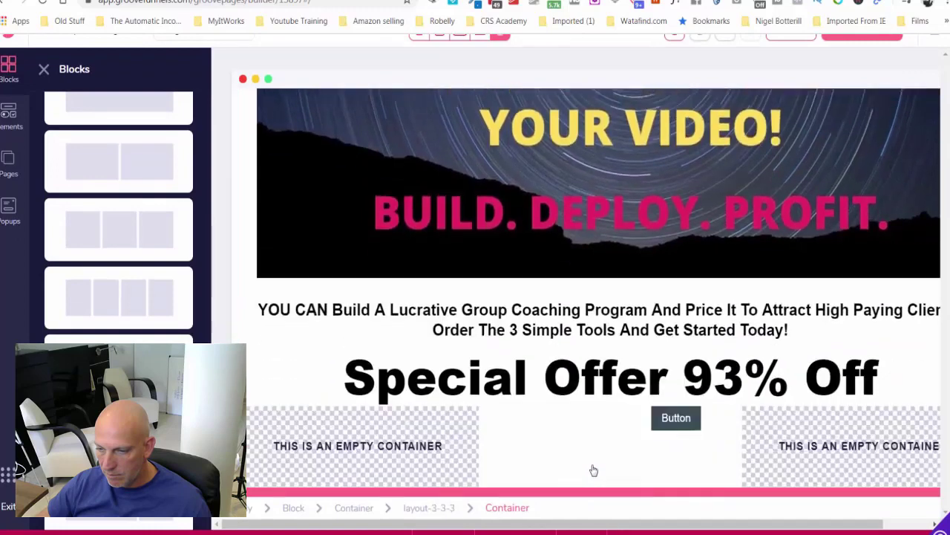
# Set the left margin of the button in the middle column to 32.
pyautogui.click(688, 420)
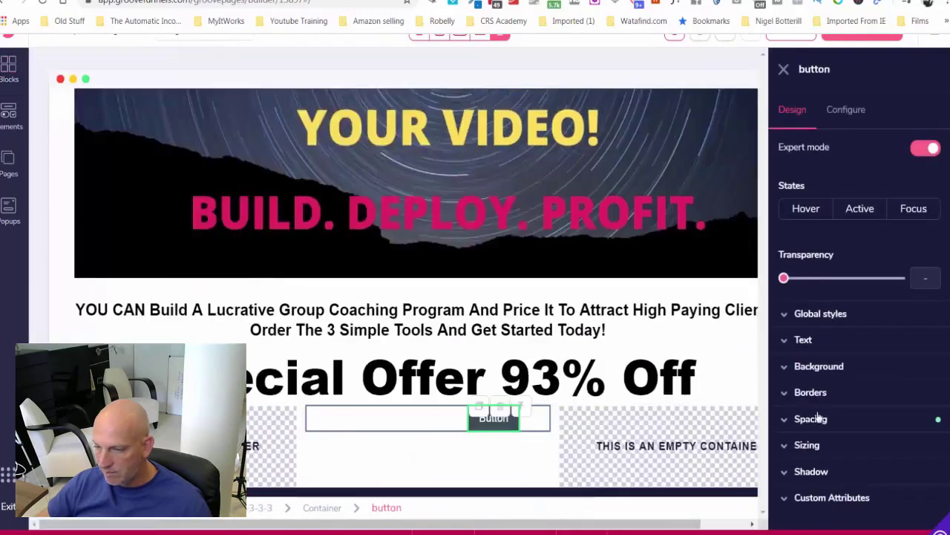
pyautogui.click(815, 418)
pyautogui.scroll(-1, 825, 395)
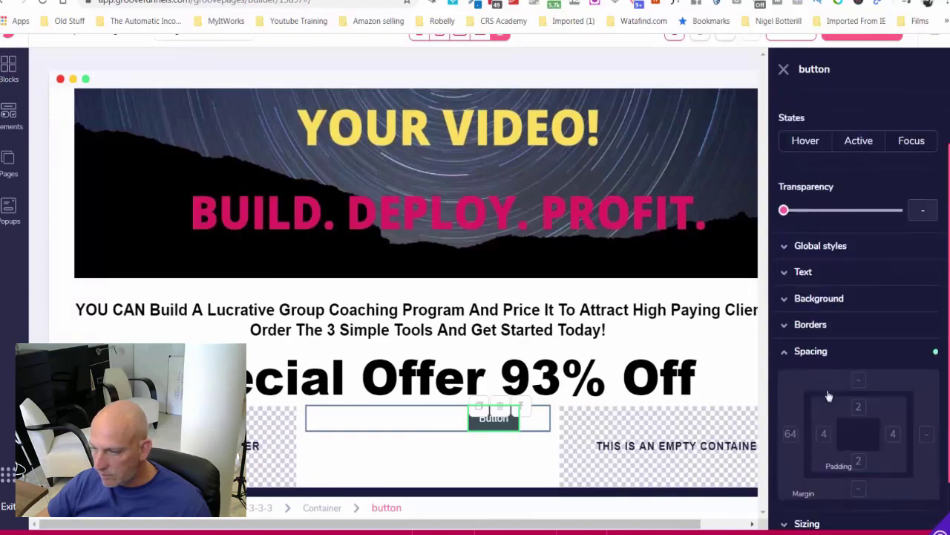
pyautogui.click(790, 435)
pyautogui.moveTo(893, 516); pyautogui.dragTo(888, 517)
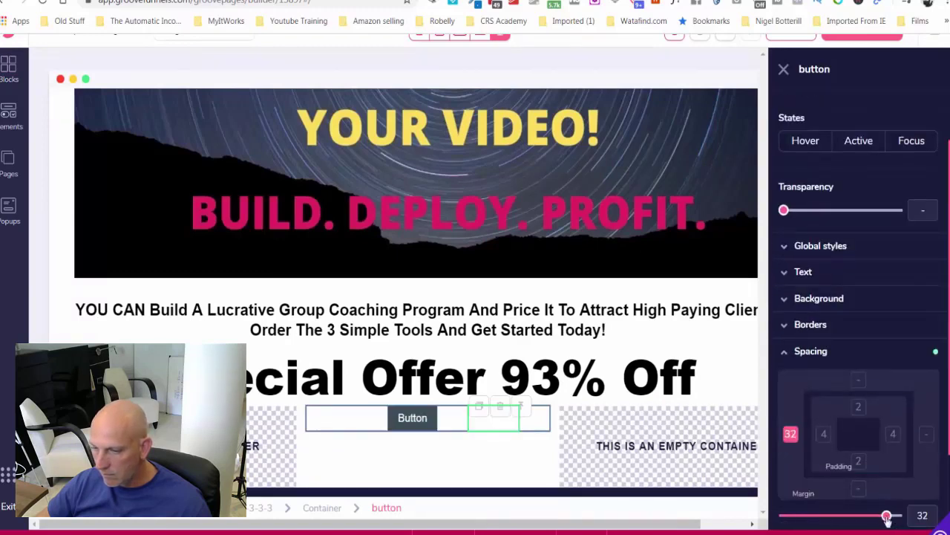
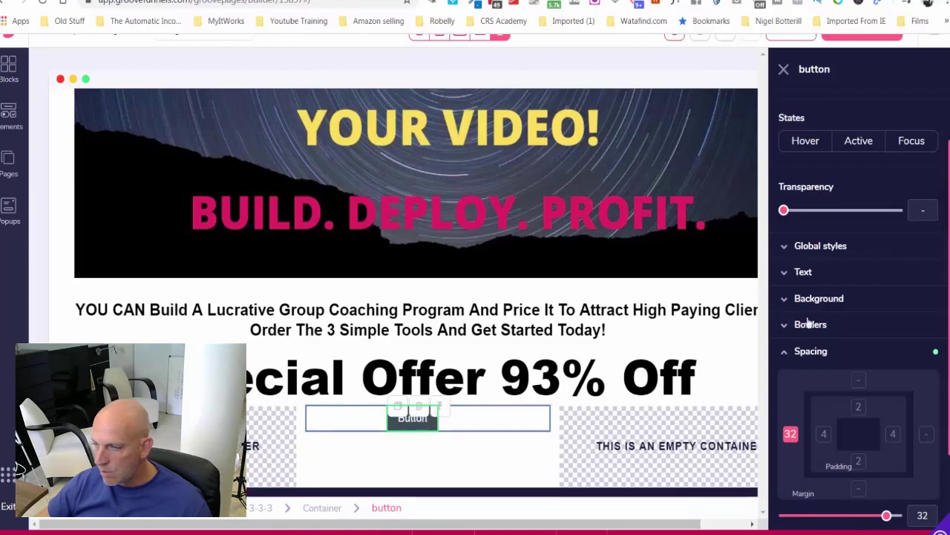
# Set the button's text size to xl.
pyautogui.click(824, 274)
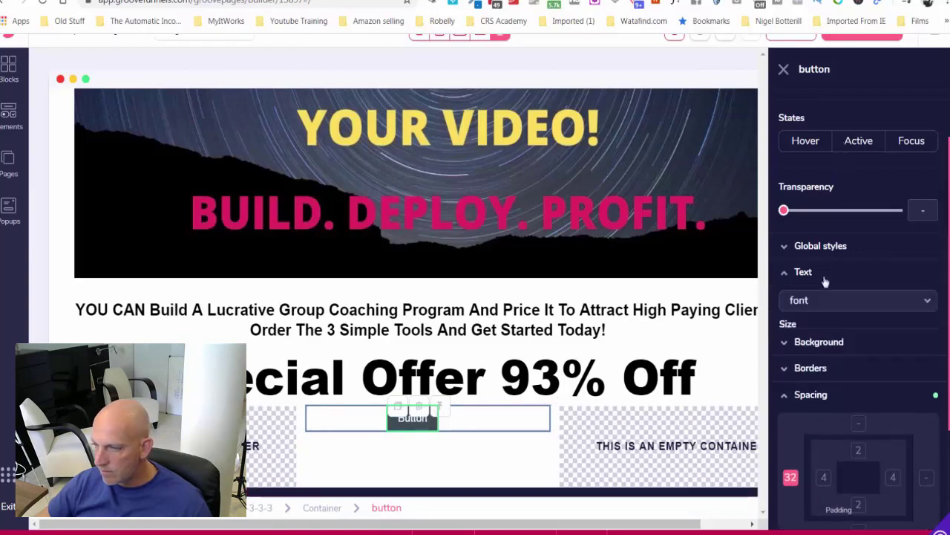
pyautogui.moveTo(821, 355); pyautogui.dragTo(831, 353)
pyautogui.scroll(2, 817, 177)
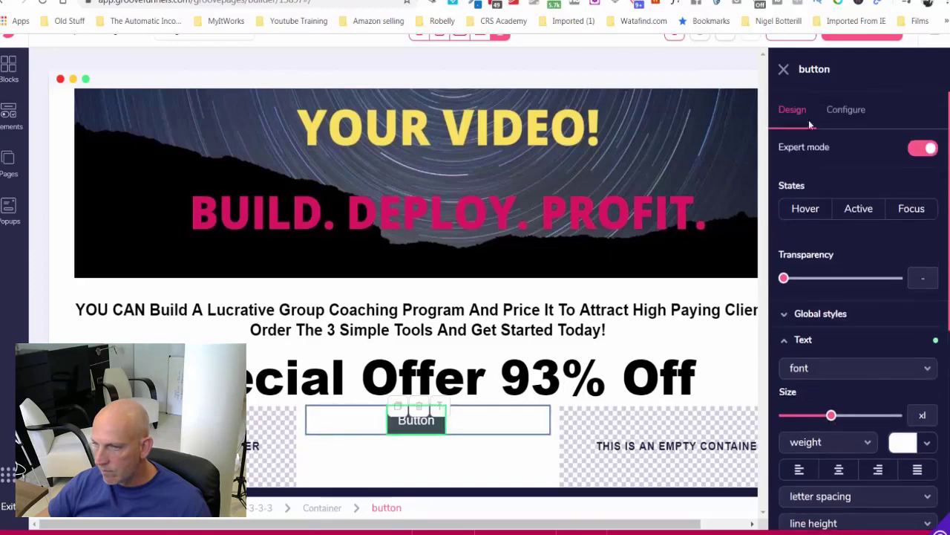
# Change the button's text to "GET INSTANT ACCESS", leave its link as none, and apply the update.
pyautogui.click(843, 112)
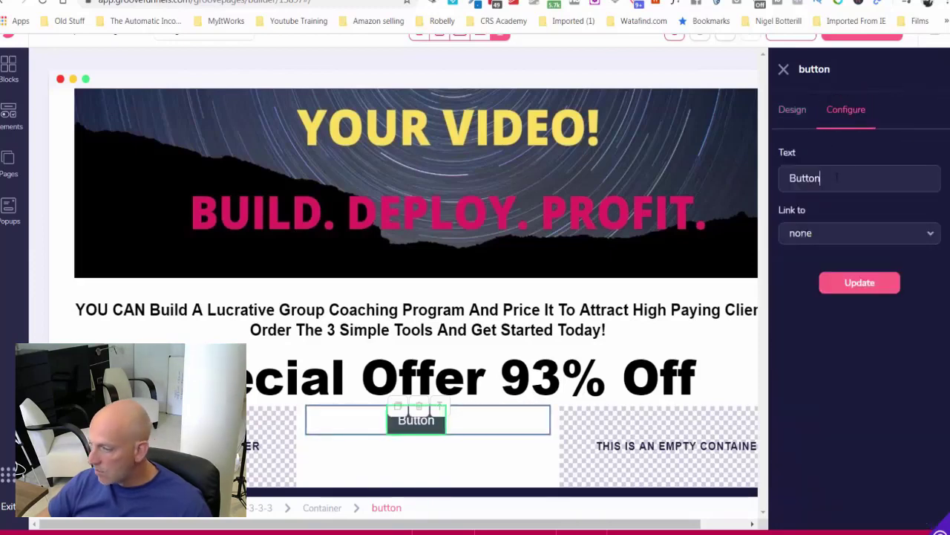
pyautogui.doubleClick(837, 177)
pyautogui.write('GET ')
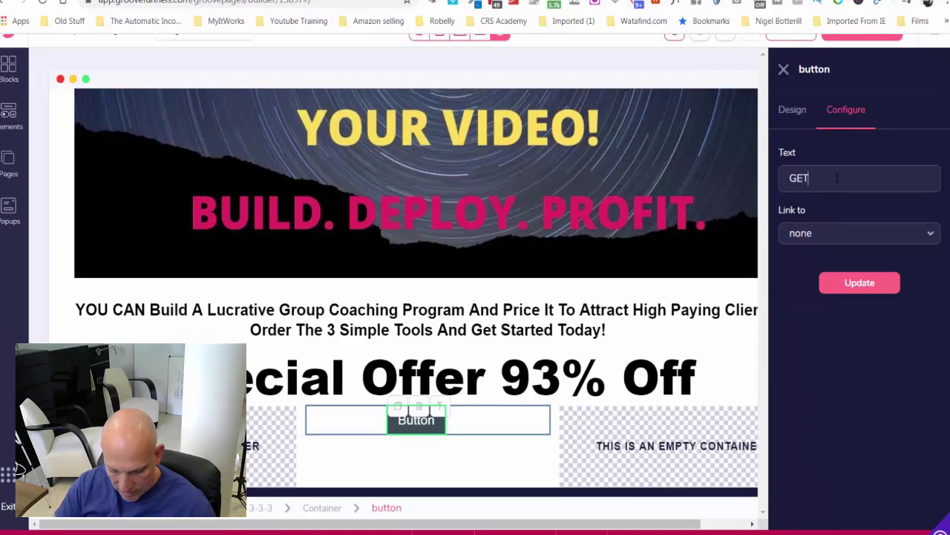
pyautogui.write('INSTANT')
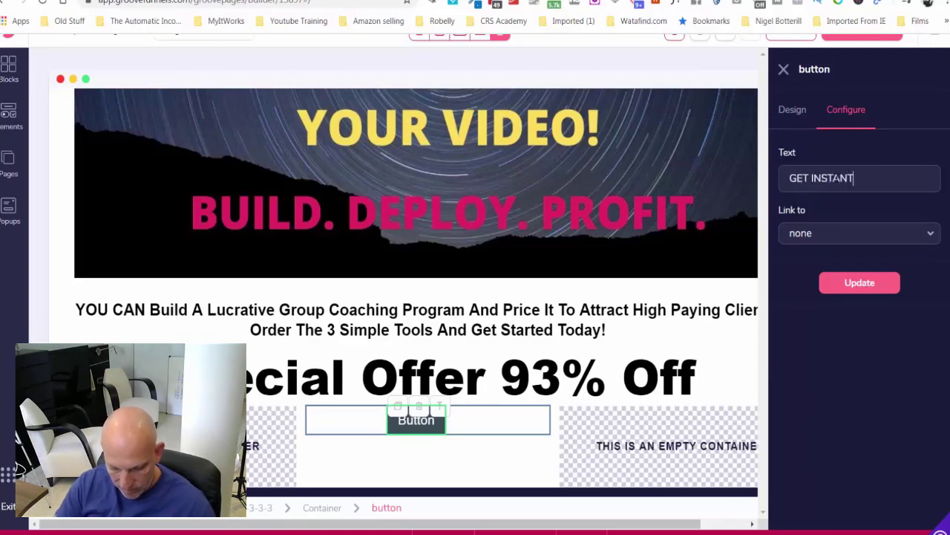
pyautogui.write(' ACCESS')
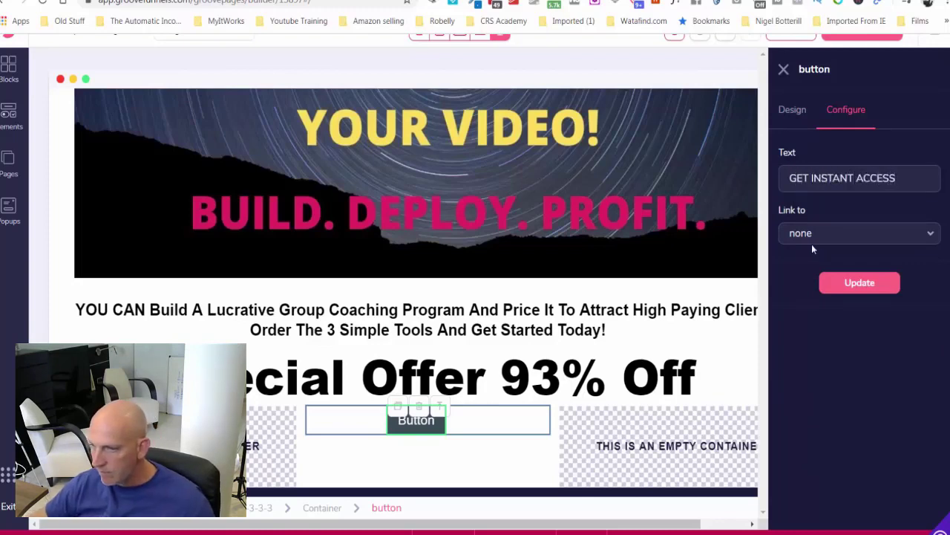
pyautogui.click(830, 236)
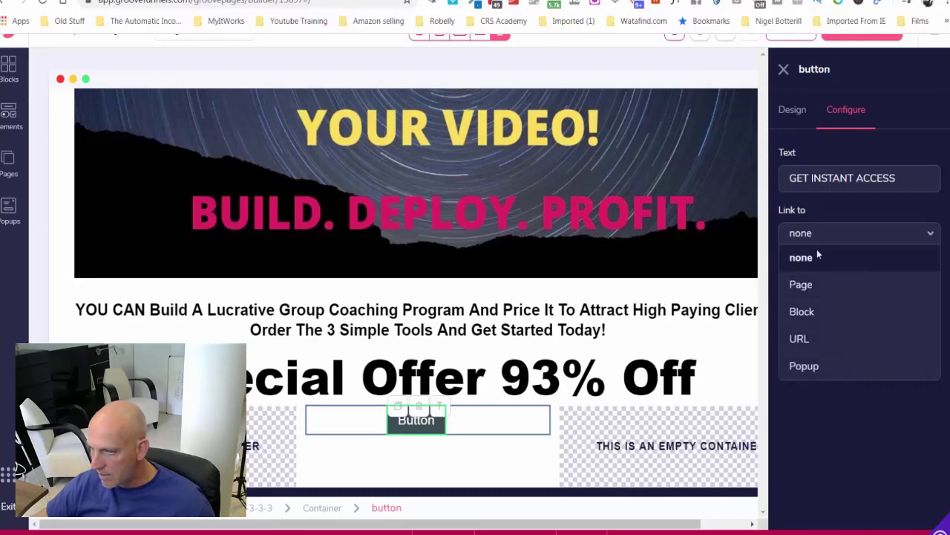
pyautogui.click(818, 209)
pyautogui.click(861, 281)
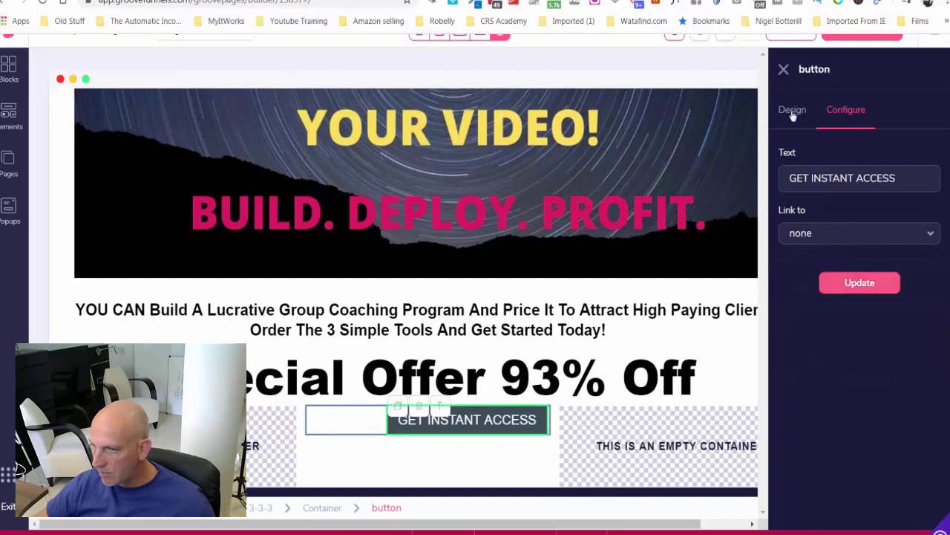
# Set the text weight of the button's hover state to bold.
pyautogui.click(792, 115)
pyautogui.click(803, 210)
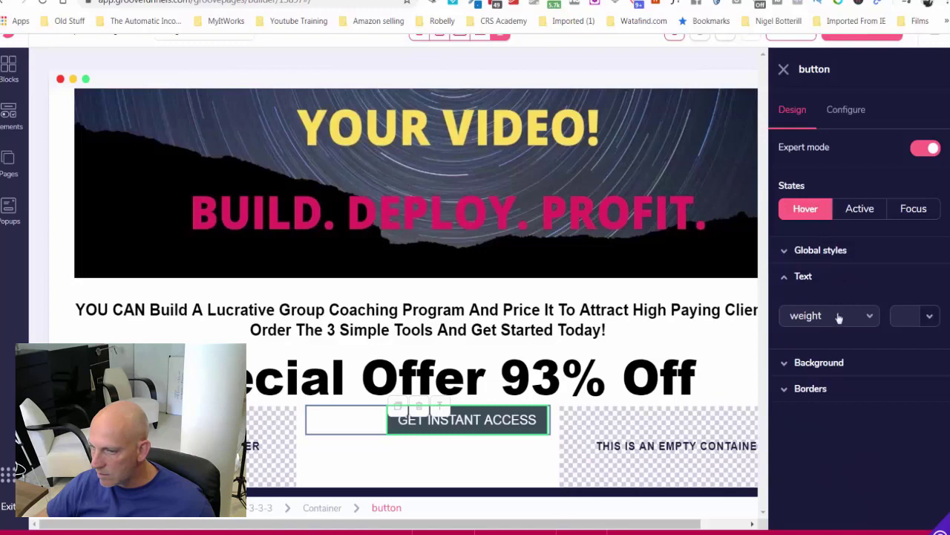
pyautogui.click(929, 317)
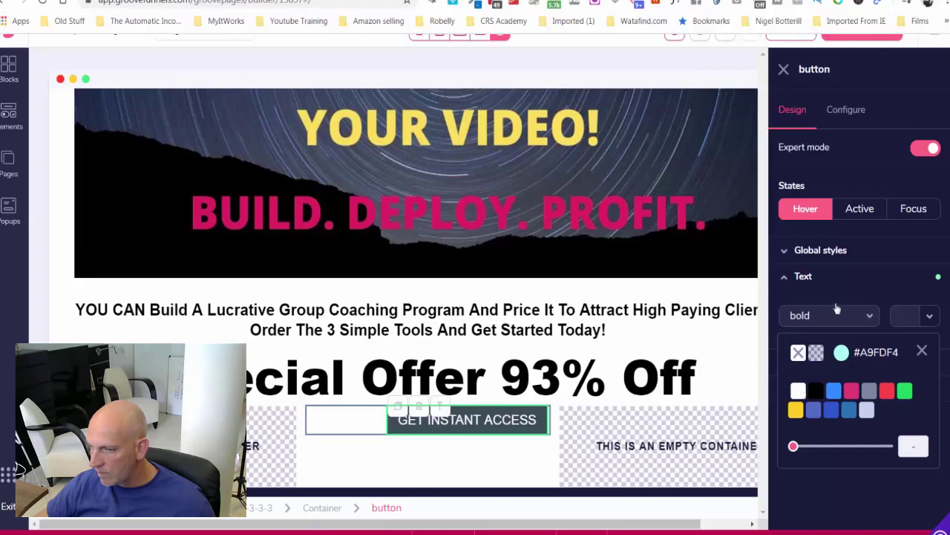
pyautogui.click(871, 283)
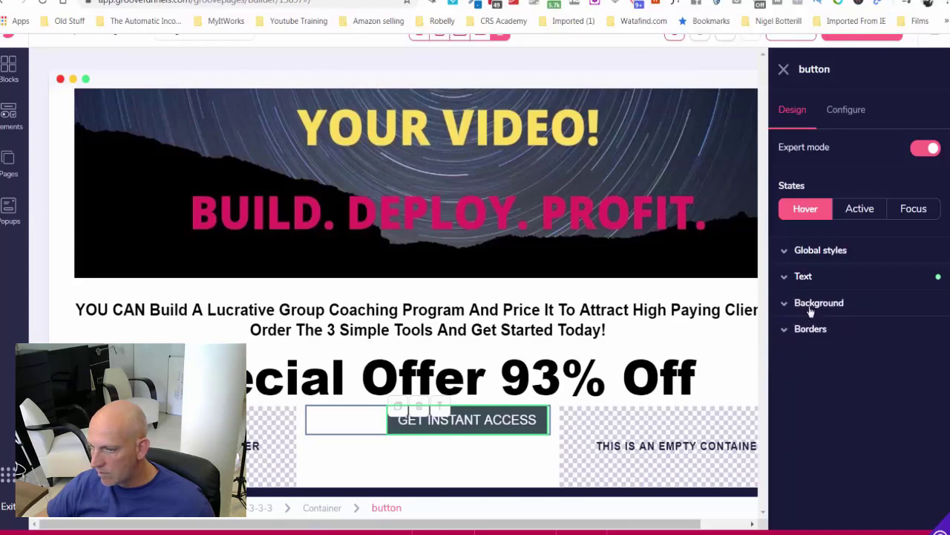
# Set the background color of the button's hover state to red and close the button settings.
pyautogui.click(811, 304)
pyautogui.click(893, 331)
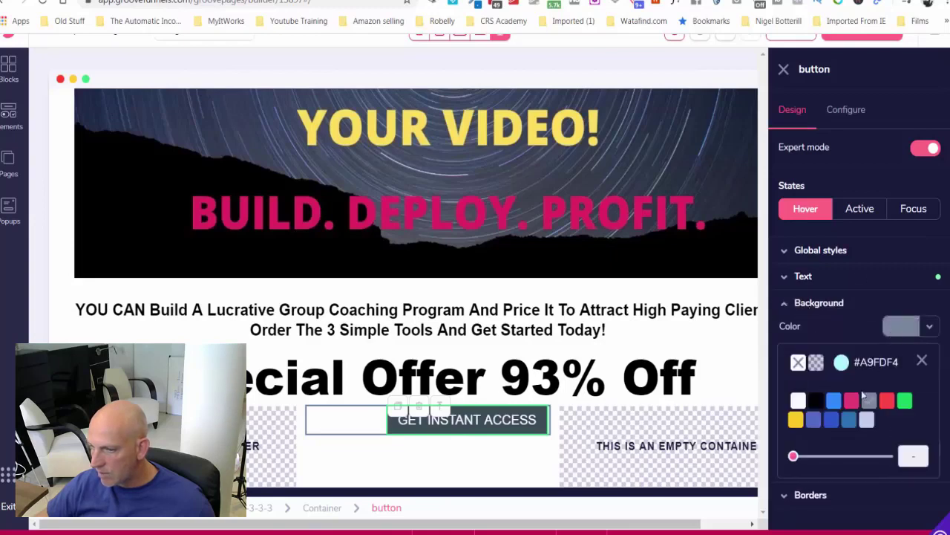
pyautogui.moveTo(886, 408)
pyautogui.click(886, 448)
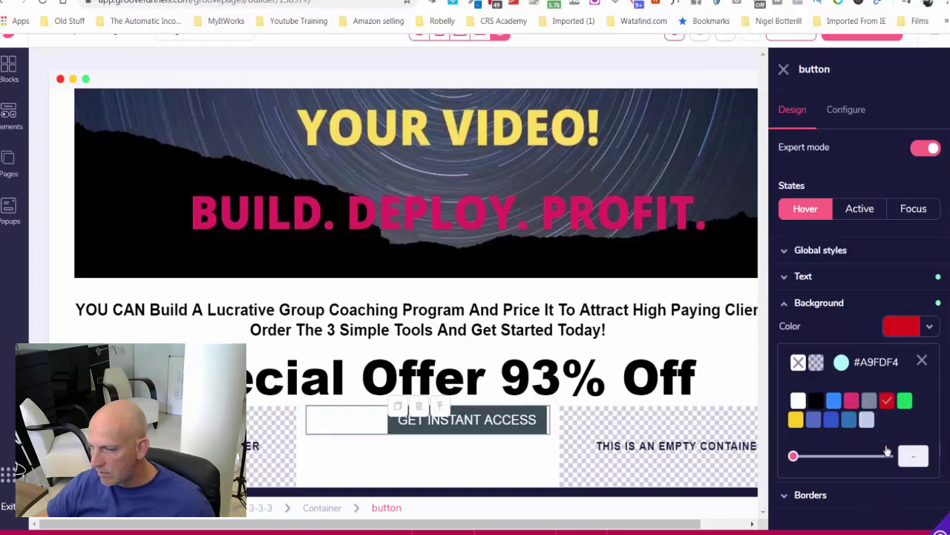
pyautogui.click(859, 303)
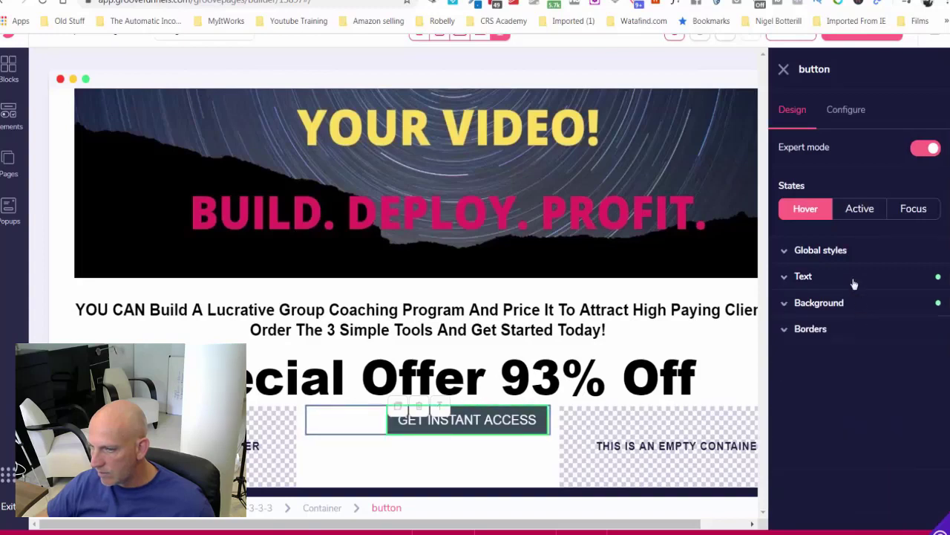
pyautogui.click(784, 72)
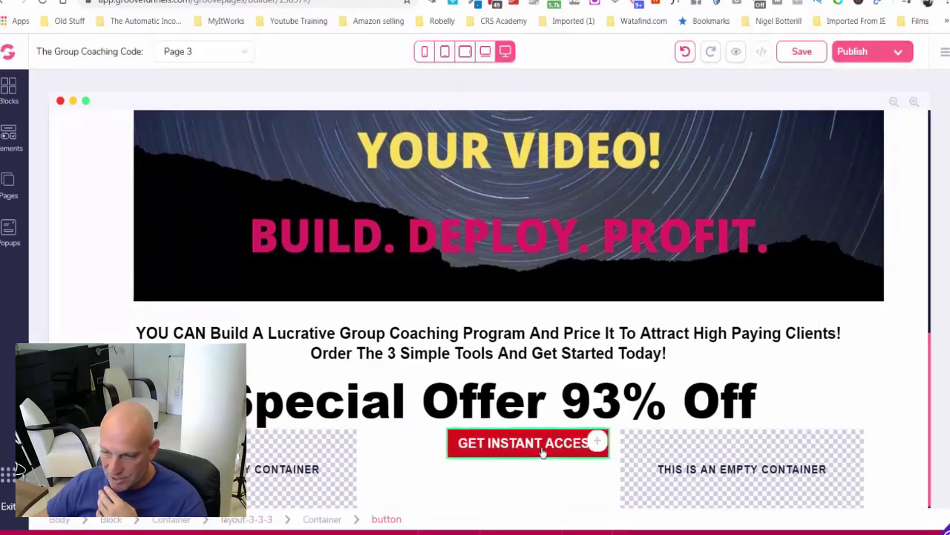
# Set the "GET INSTANT ACCESS" button's normal background color to the same red as its hover state.
pyautogui.click(542, 453)
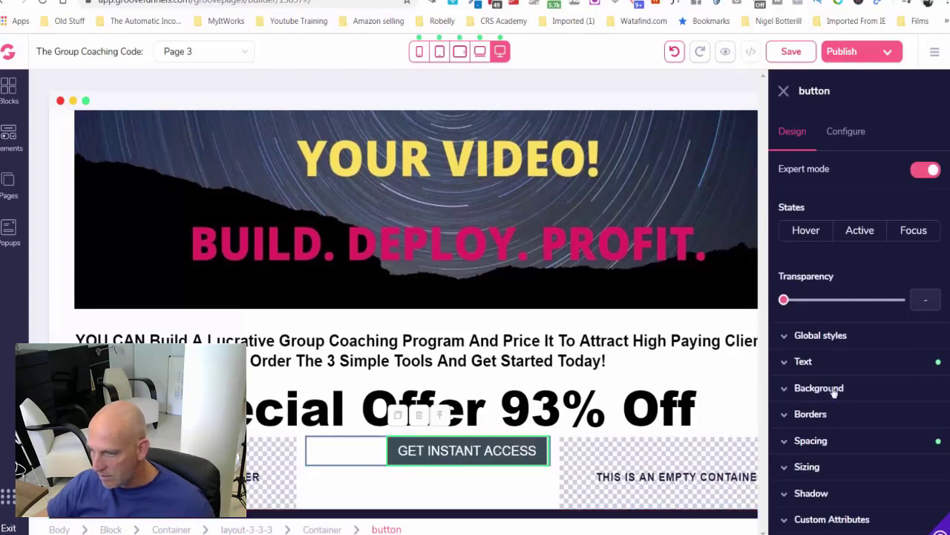
pyautogui.click(824, 388)
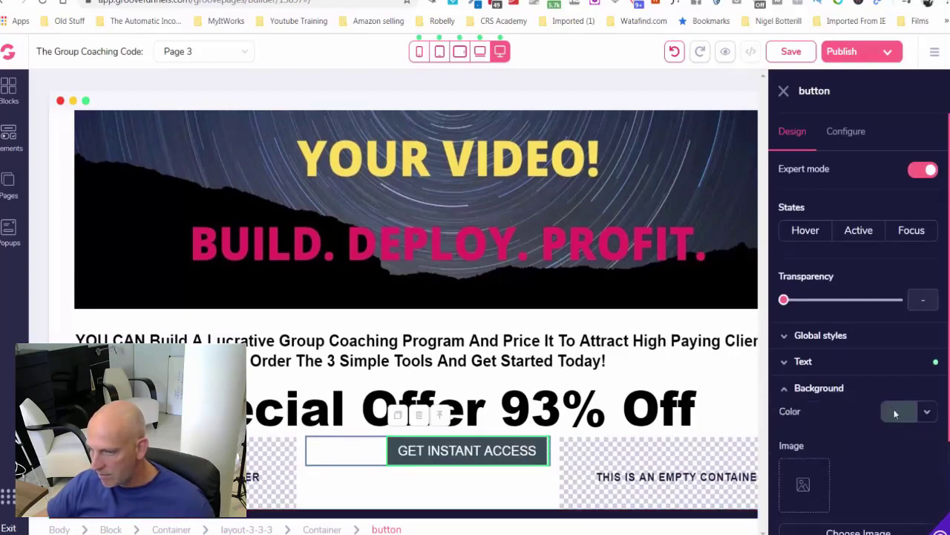
pyautogui.click(896, 412)
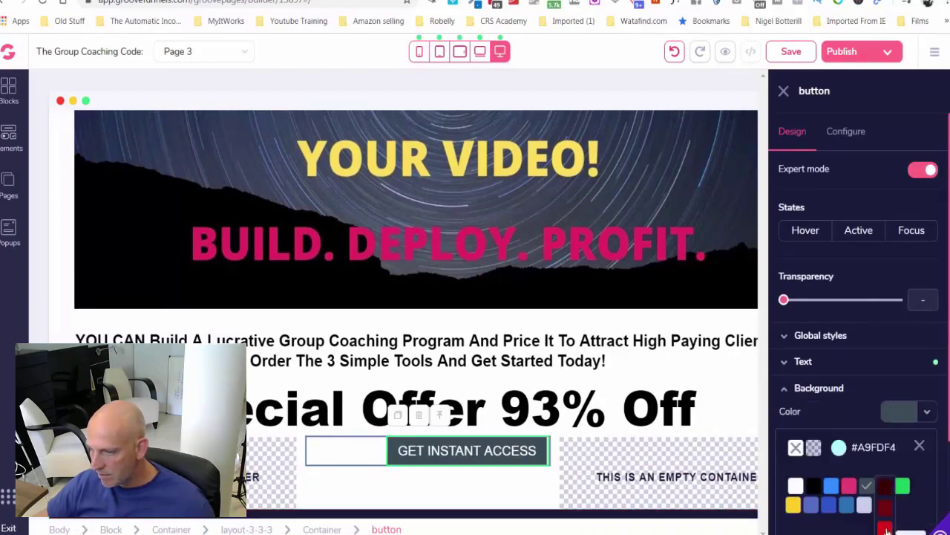
pyautogui.click(886, 528)
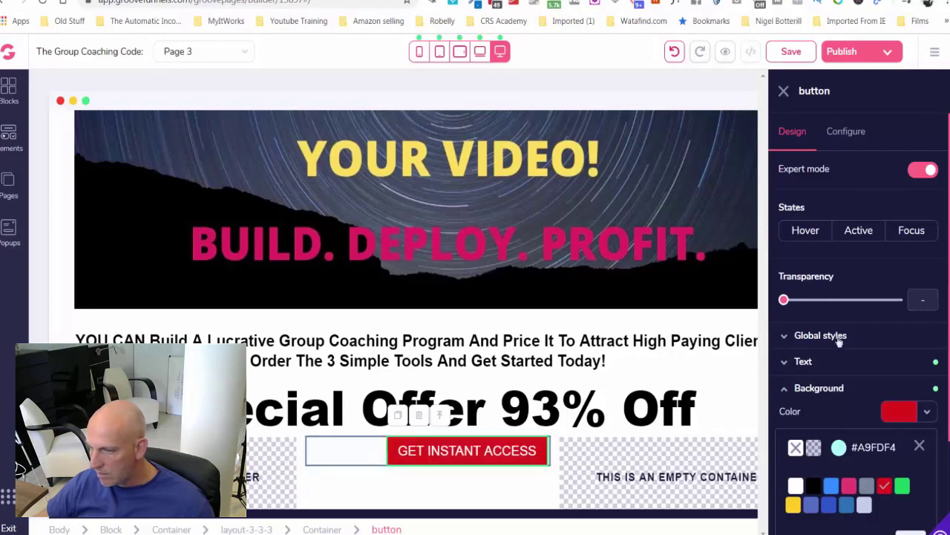
# Set the button's text size to 2xl and center-align the text.
pyautogui.click(801, 362)
pyautogui.scroll(-2, 852, 304)
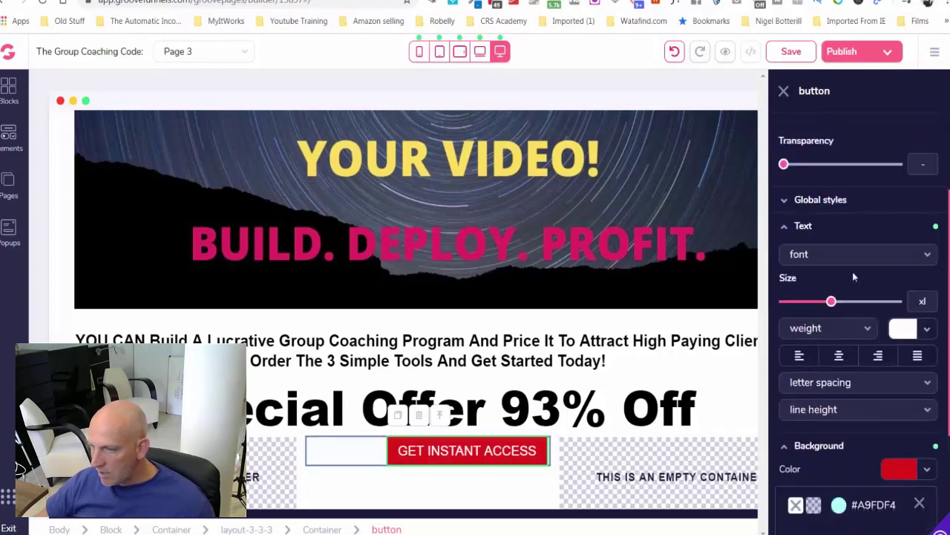
pyautogui.moveTo(831, 301); pyautogui.dragTo(833, 303)
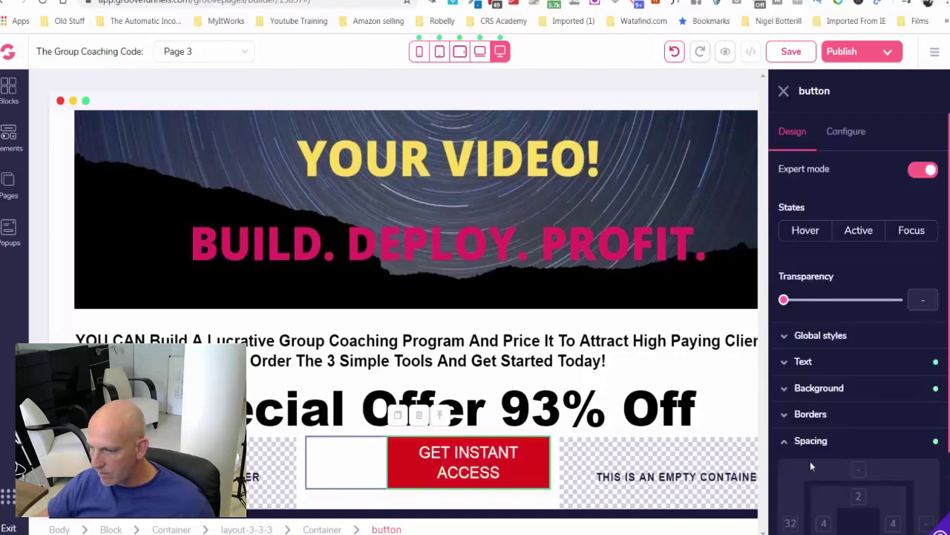
# Reduce the button's left margin to 14.
pyautogui.scroll(-2, 810, 458)
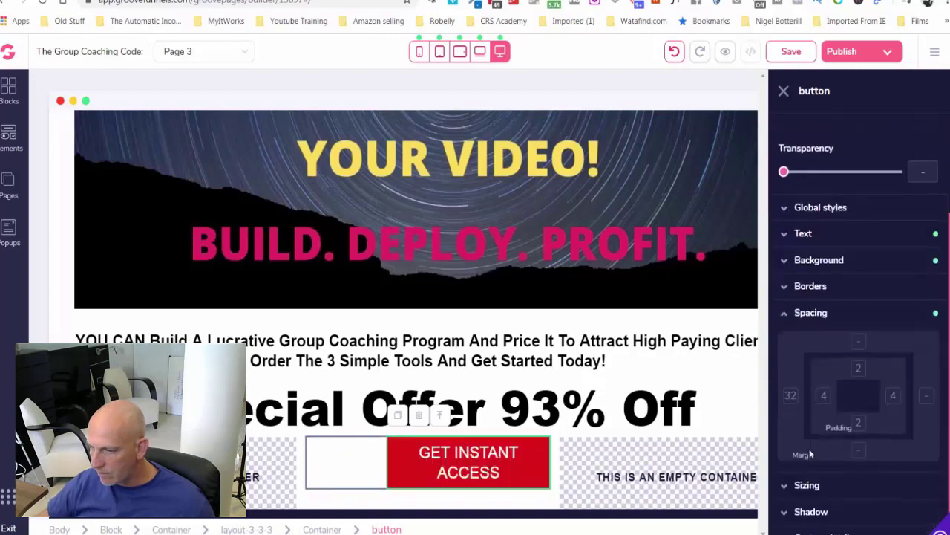
pyautogui.click(791, 398)
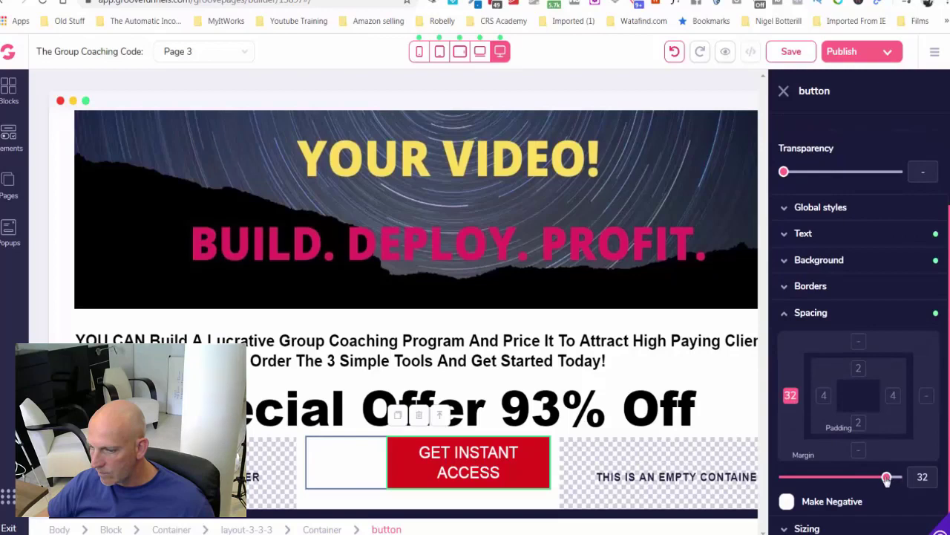
pyautogui.moveTo(887, 478); pyautogui.dragTo(855, 480)
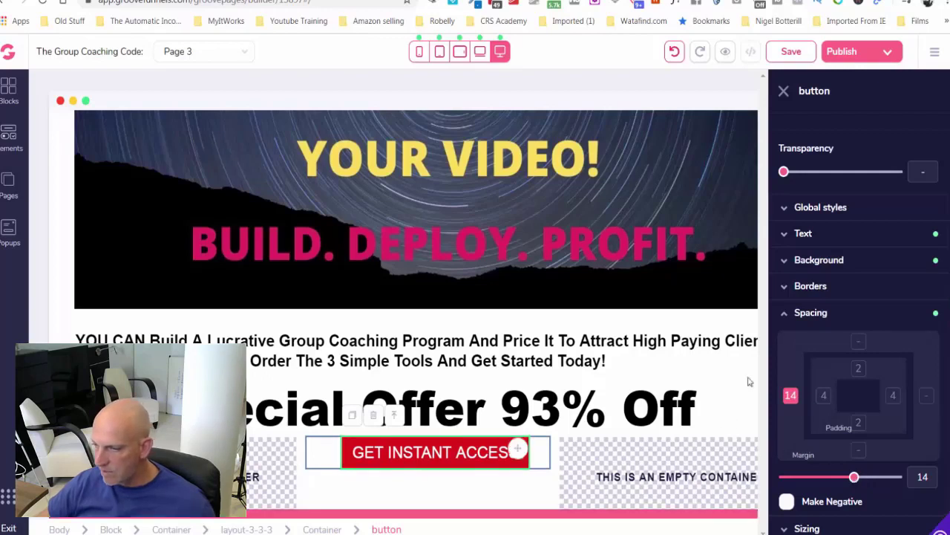
# Set the button's text size to 3xl and its left margin to 3.
pyautogui.click(824, 234)
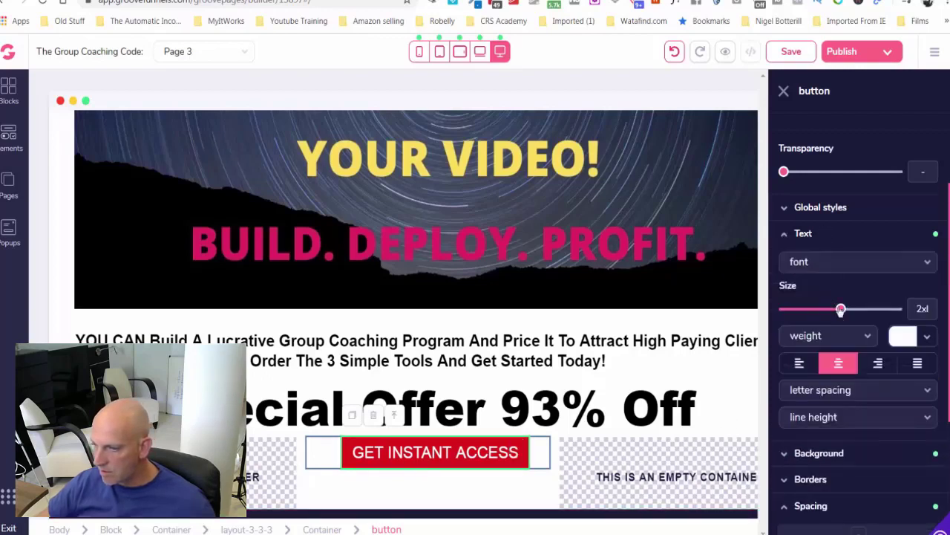
pyautogui.moveTo(840, 310); pyautogui.dragTo(851, 311)
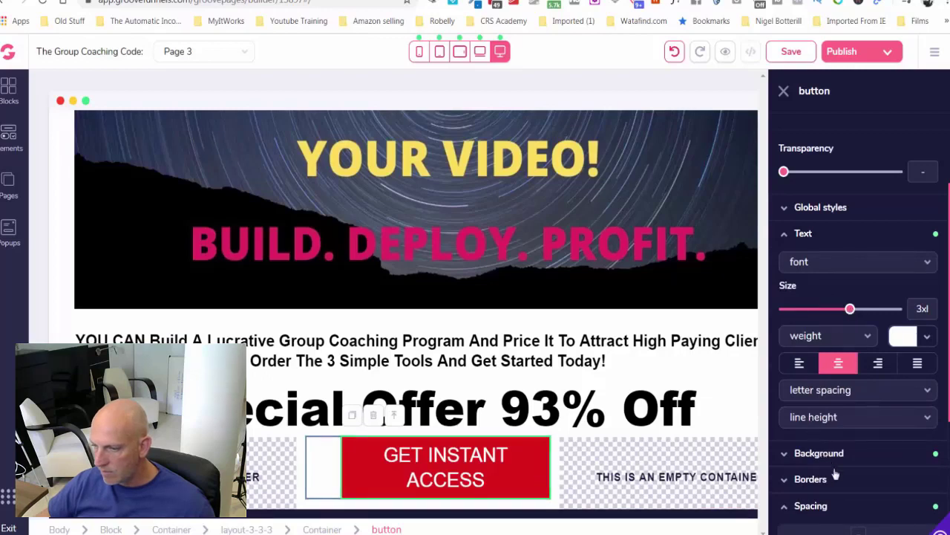
pyautogui.scroll(-3, 837, 480)
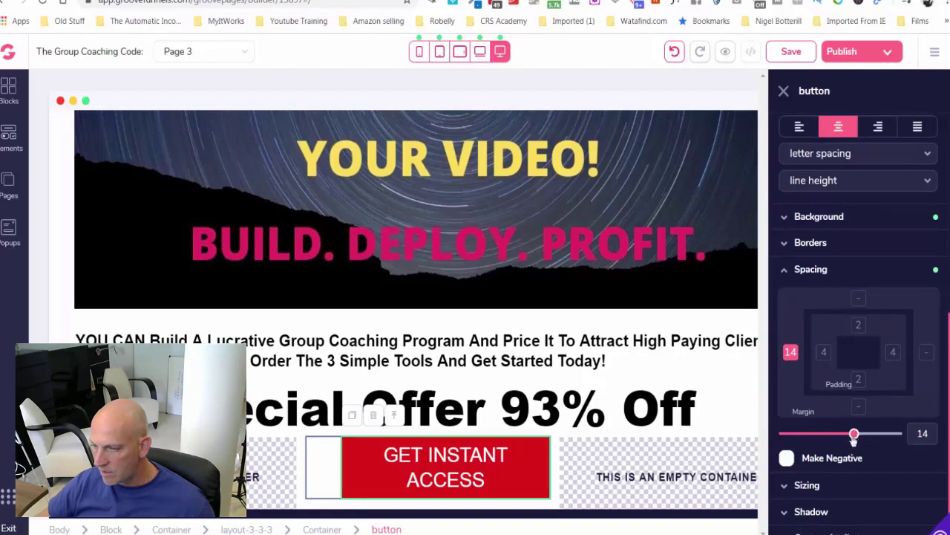
pyautogui.moveTo(854, 438); pyautogui.dragTo(814, 446)
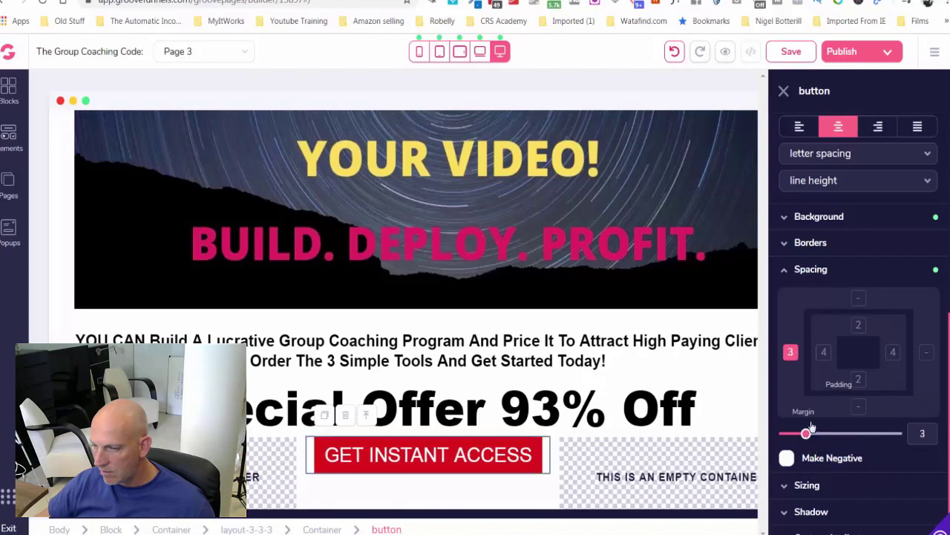
pyautogui.click(728, 411)
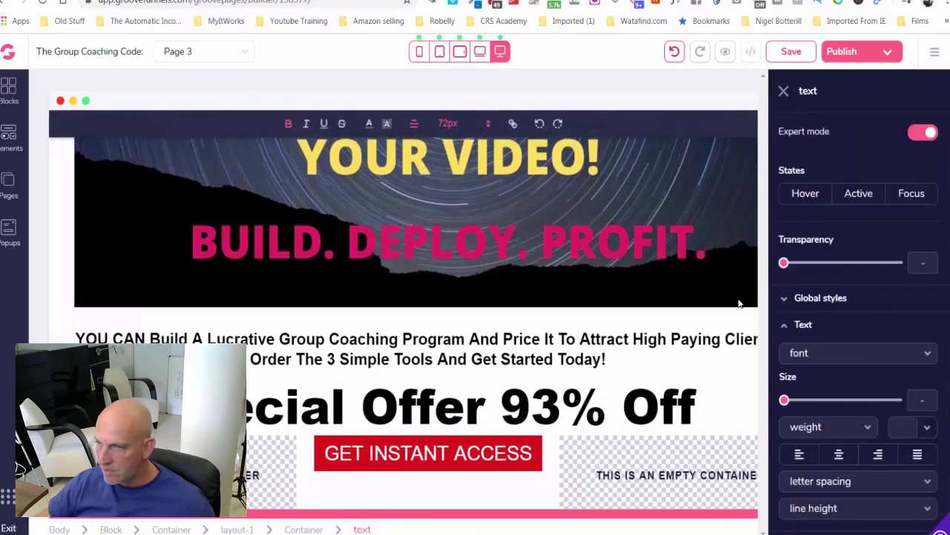
# Add a heading to the empty container below the button row and enter the reference's "Yes! I'm Ready To Structure A Group Program To Sell" headline in full.
pyautogui.scroll(-1, 658, 400)
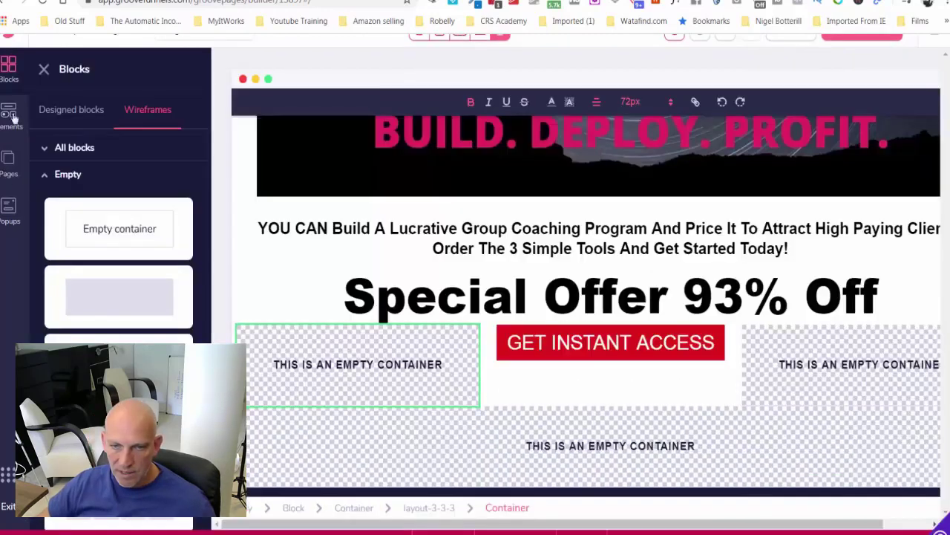
pyautogui.click(10, 115)
pyautogui.scroll(-1, 51, 278)
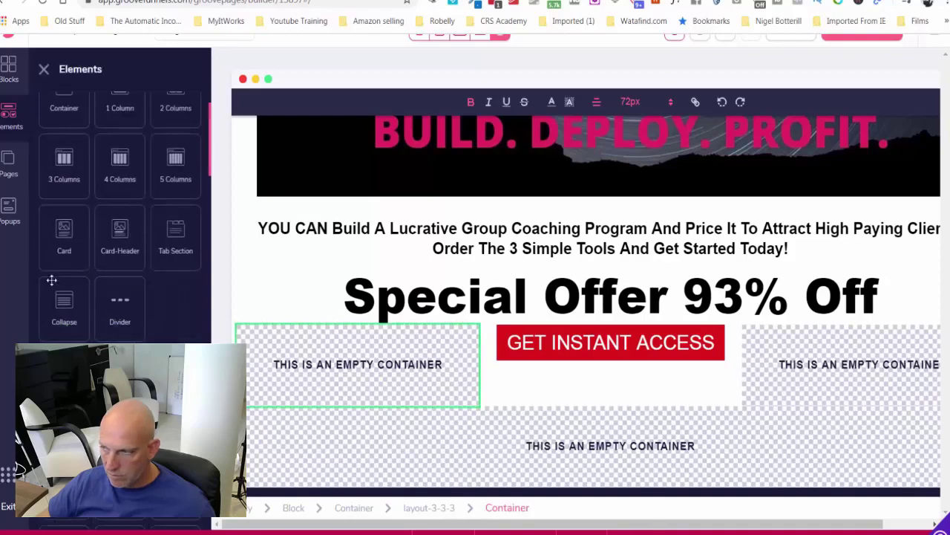
pyautogui.moveTo(64, 386); pyautogui.dragTo(605, 470)
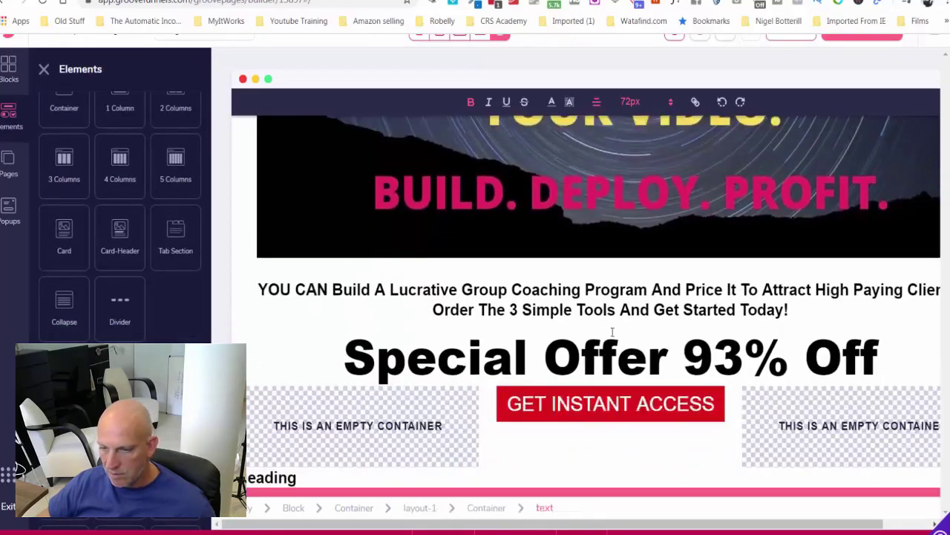
pyautogui.click(322, 478)
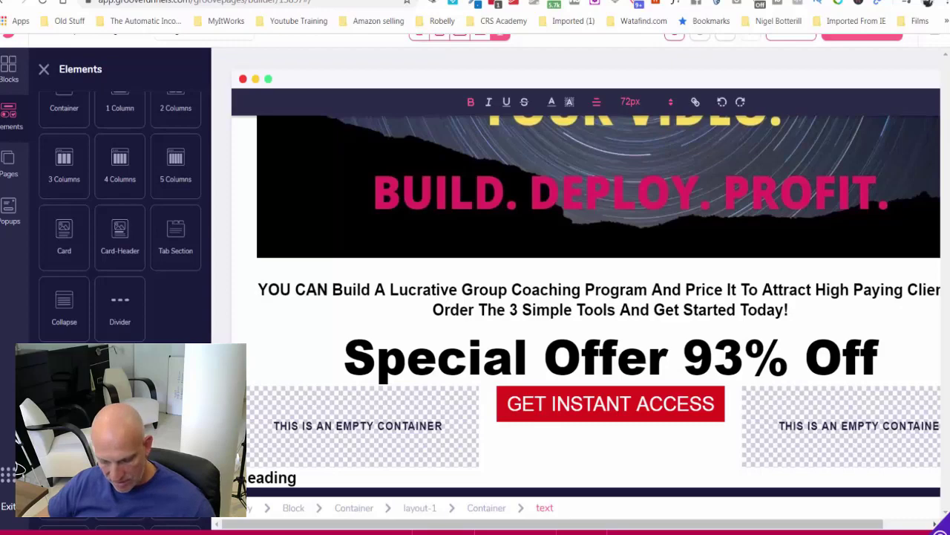
pyautogui.click(283, 477)
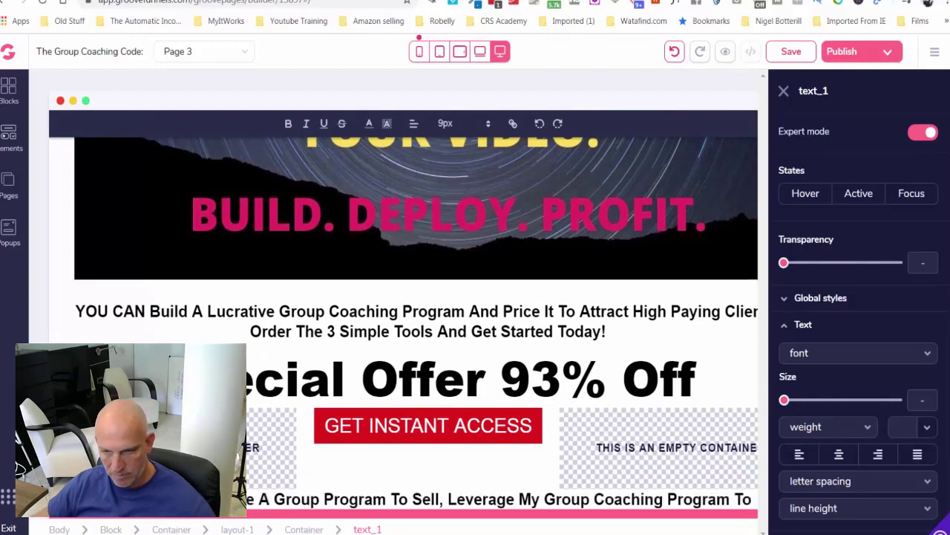
# Center-align the entire new headline and set its font size to 32px.
pyautogui.hotkey('ctrl', 'a')
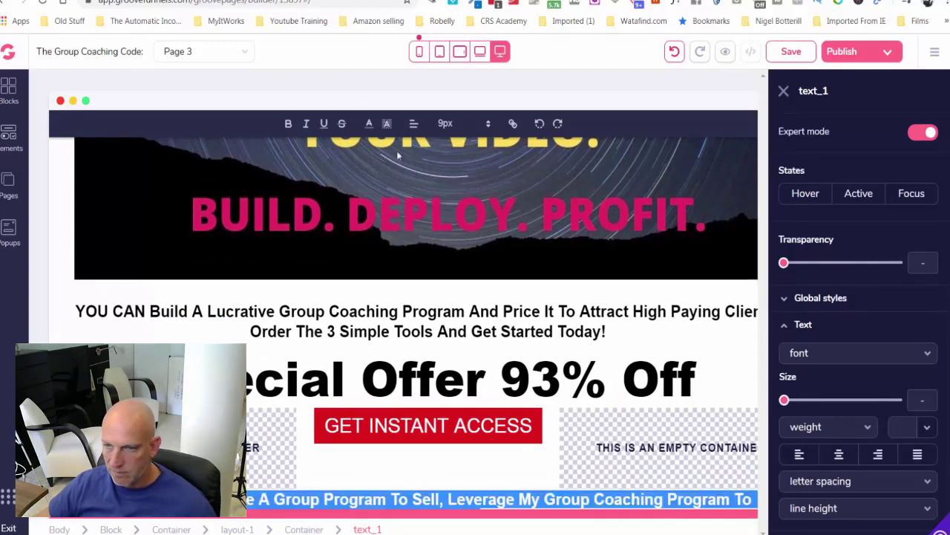
pyautogui.click(414, 123)
pyautogui.click(412, 162)
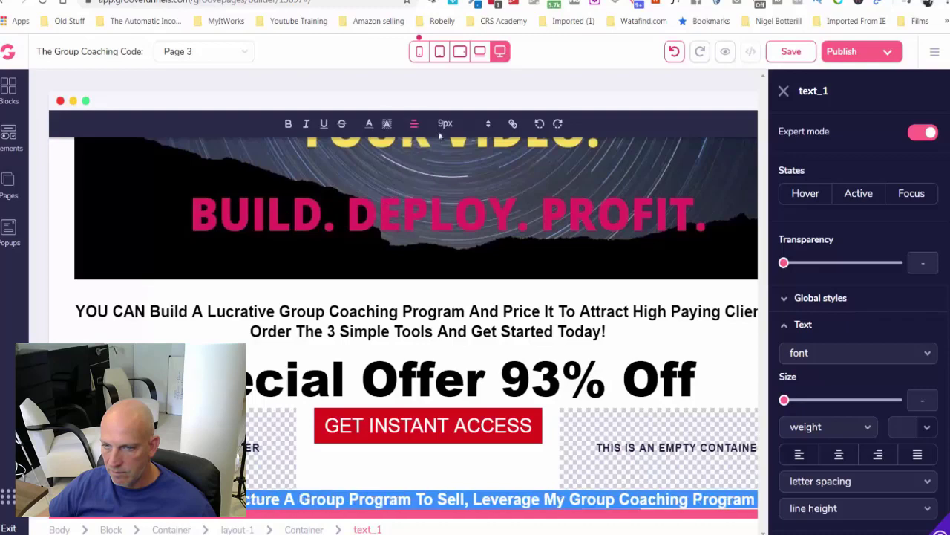
pyautogui.click(457, 126)
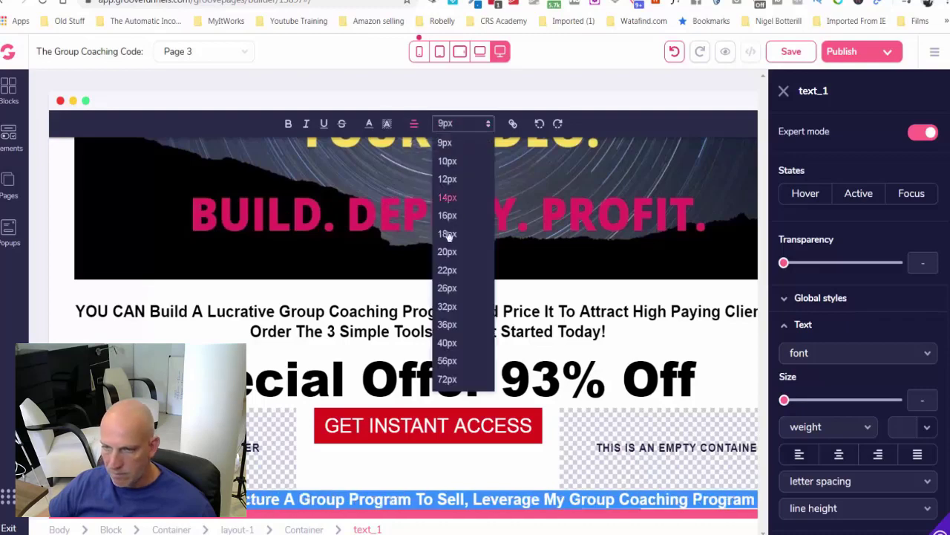
pyautogui.click(447, 307)
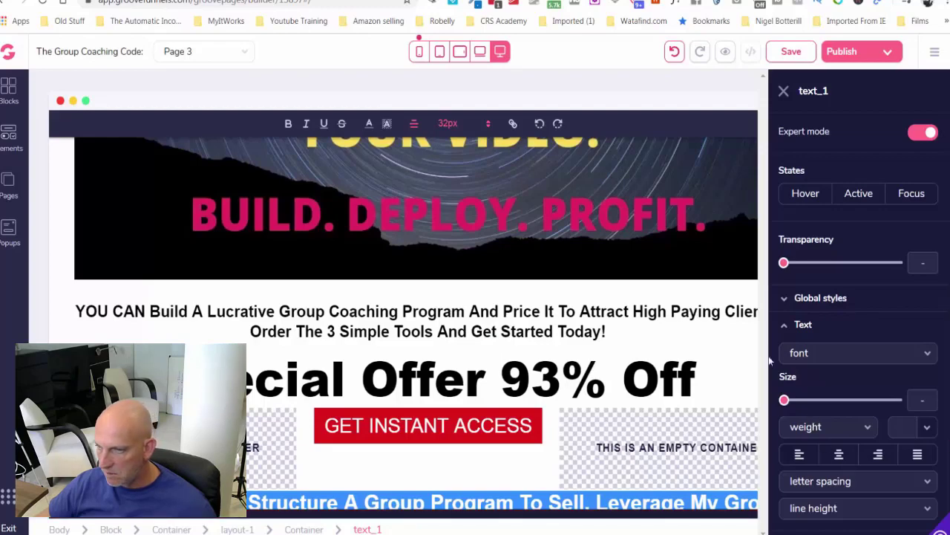
pyautogui.click(710, 496)
pyautogui.scroll(-1, 715, 458)
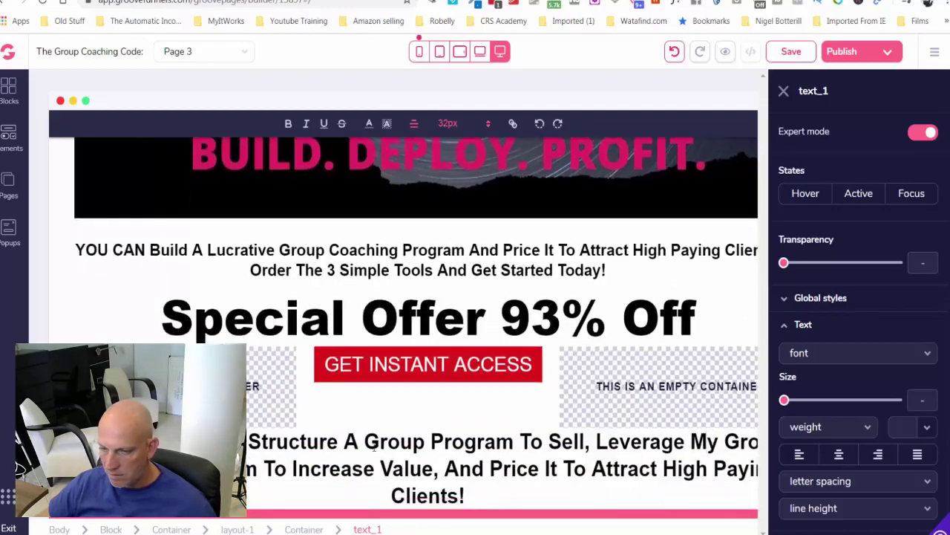
pyautogui.click(783, 90)
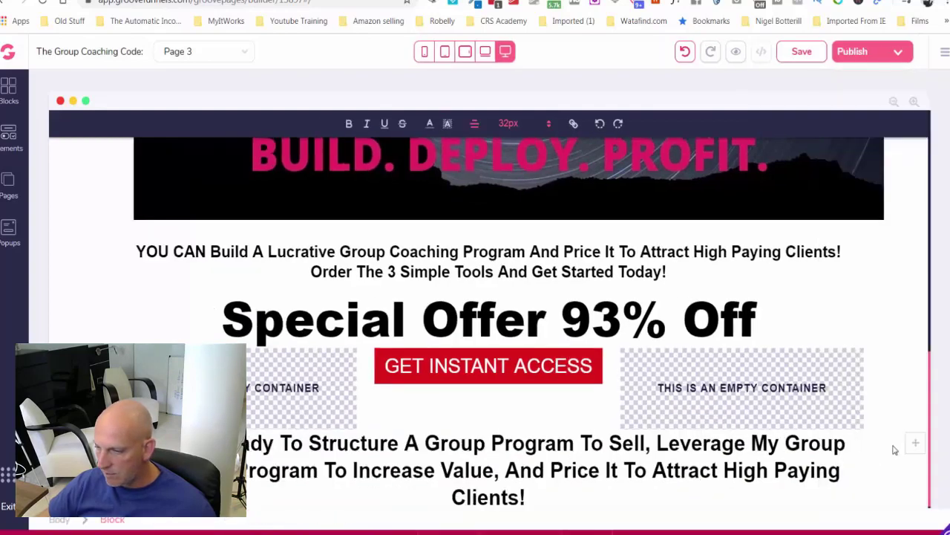
# Set the top and bottom margins of the block holding the new headline to 10.
pyautogui.click(895, 445)
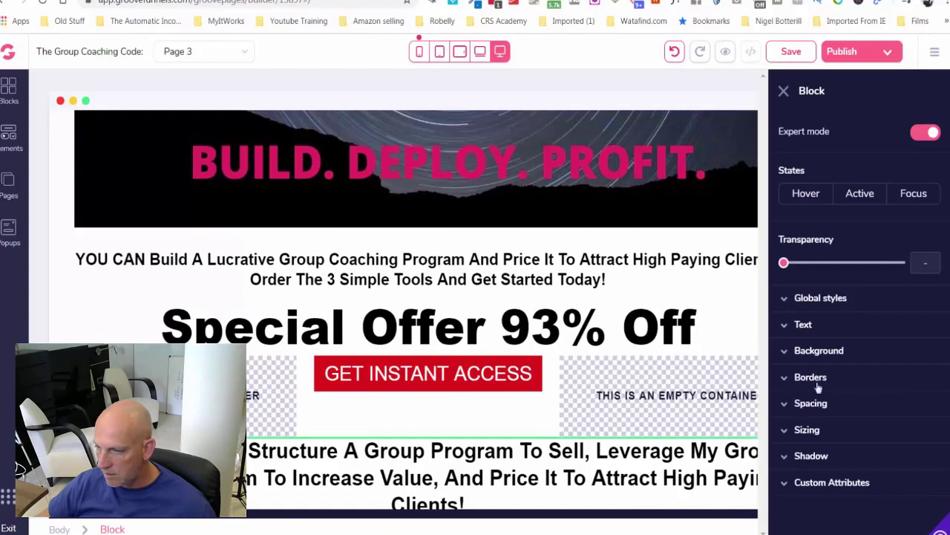
pyautogui.click(810, 403)
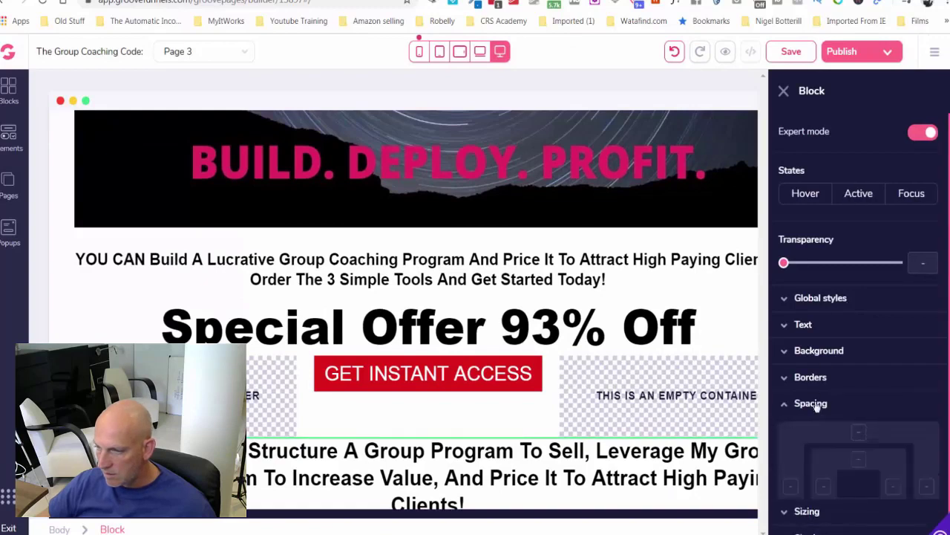
pyautogui.click(860, 432)
pyautogui.scroll(-2, 864, 429)
pyautogui.click(859, 409)
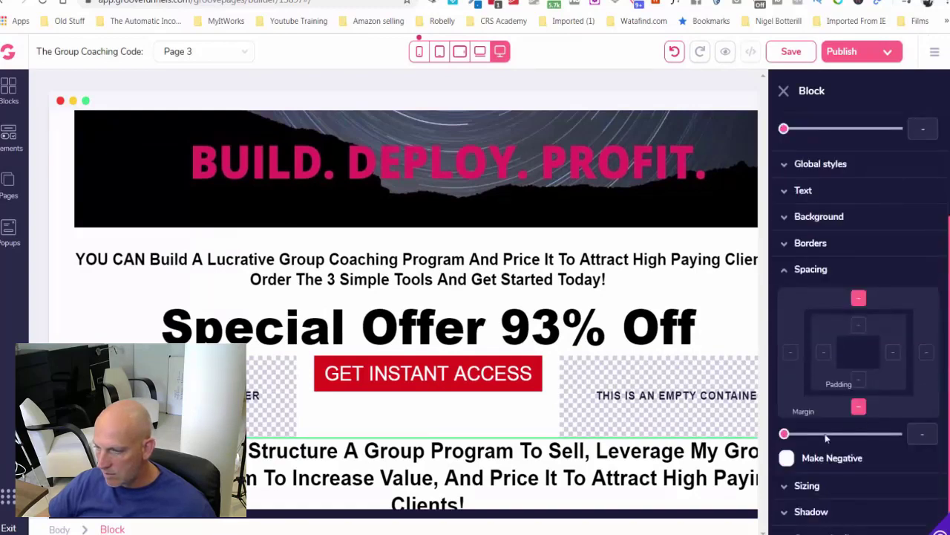
pyautogui.moveTo(785, 435); pyautogui.dragTo(844, 434)
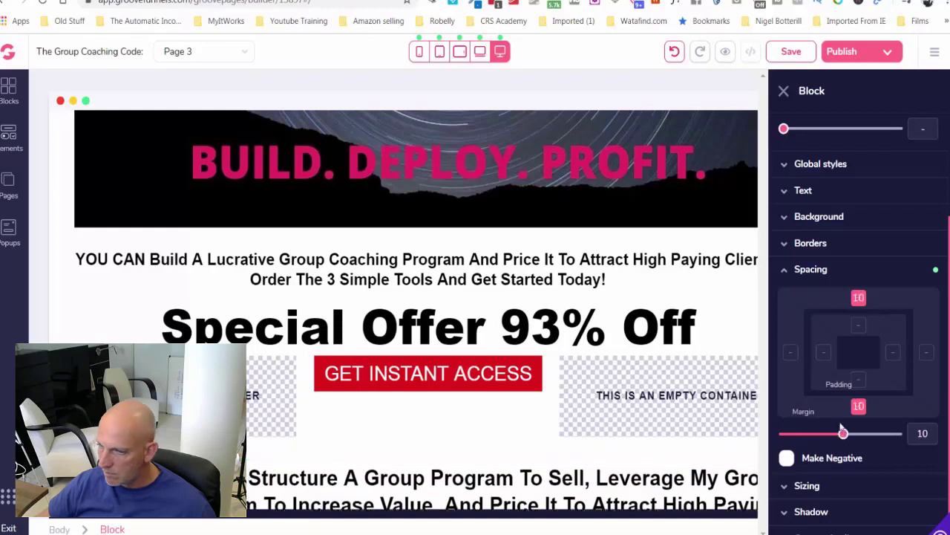
# Sample the grey background color behind the "Yes! I'm Ready" section on the ClickFunnels reference page.
pyautogui.click(810, 218)
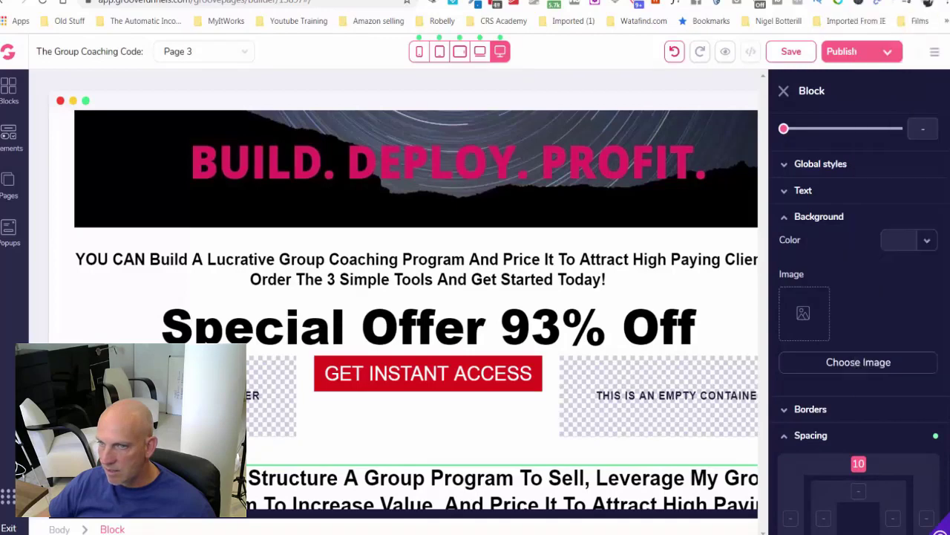
pyautogui.click(589, 1)
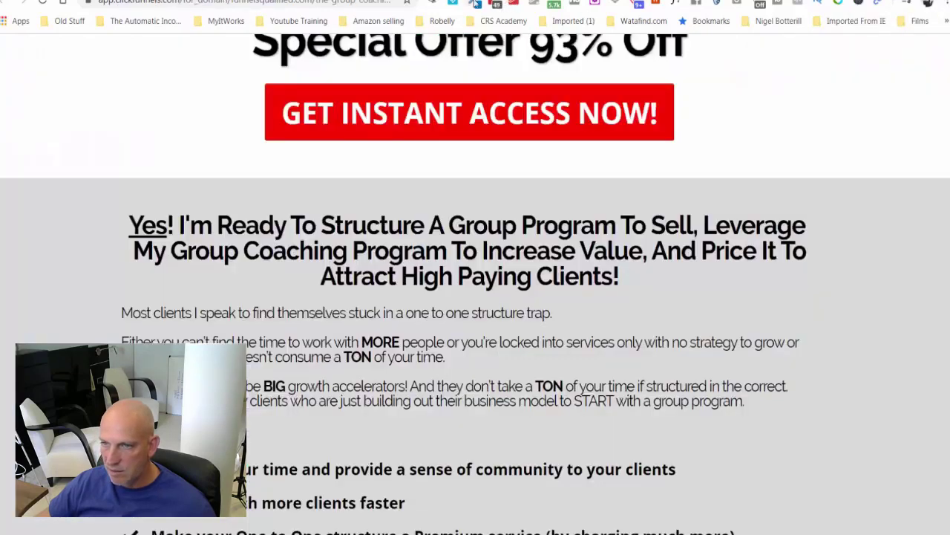
pyautogui.click(472, 4)
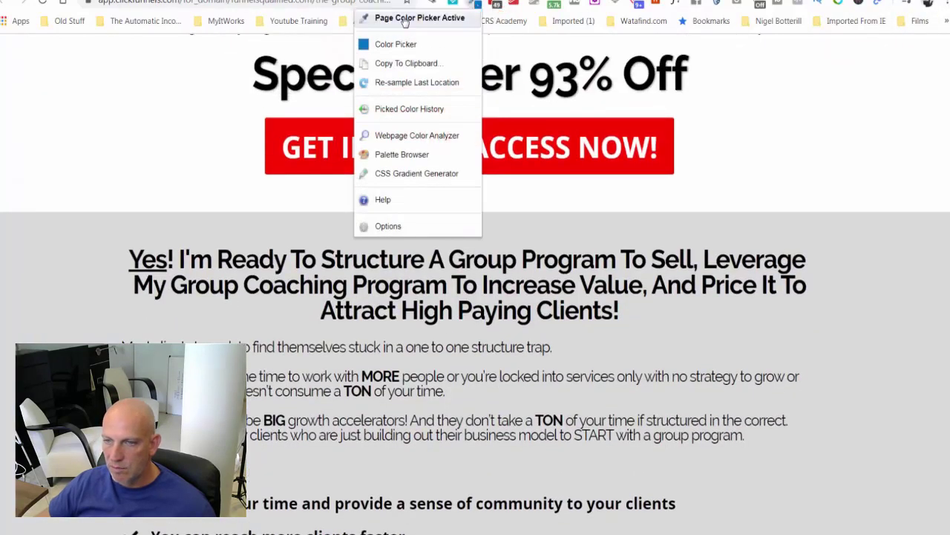
pyautogui.click(420, 18)
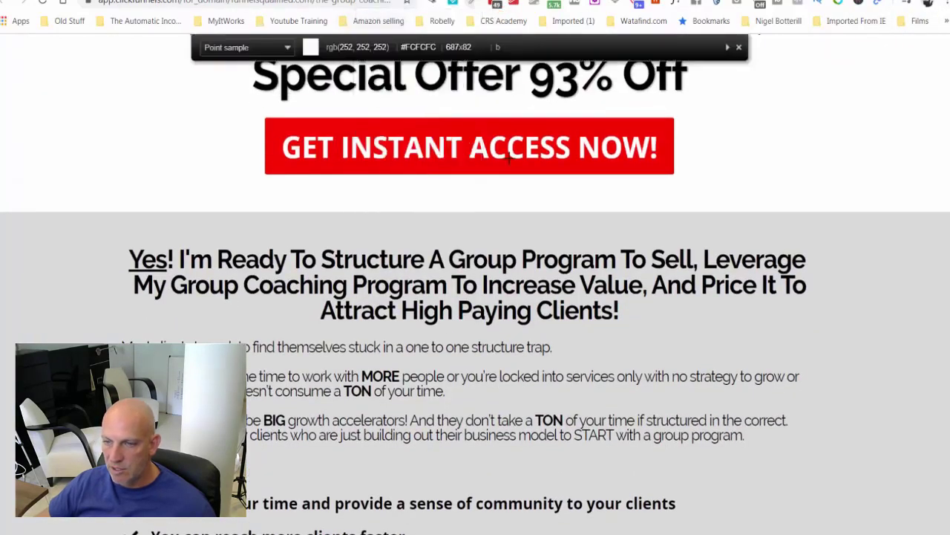
pyautogui.click(860, 330)
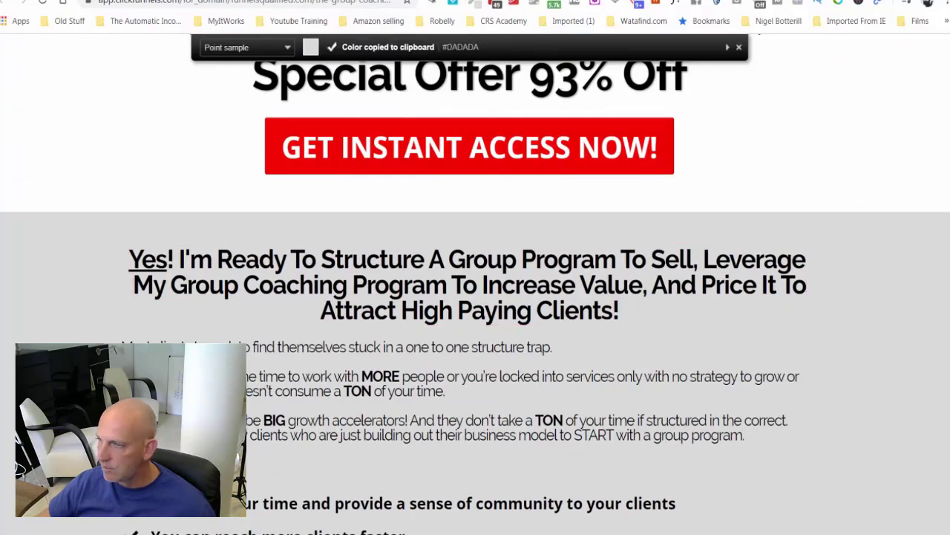
# Back in the GroovePages builder, set the background color of the "Yes! I'm Ready" headline block to #DADADA.
pyautogui.hotkey('ctrl', 'Tab')
pyautogui.click(899, 236)
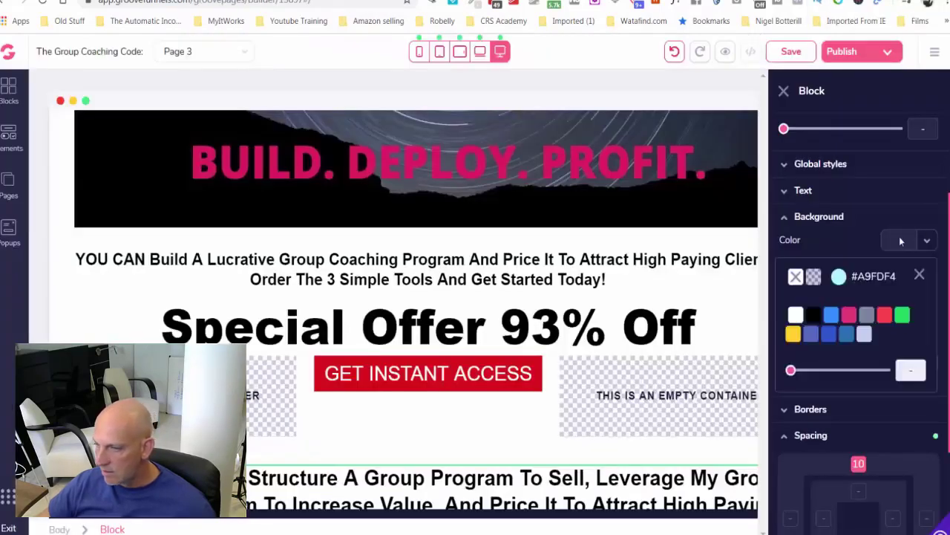
pyautogui.click(844, 276)
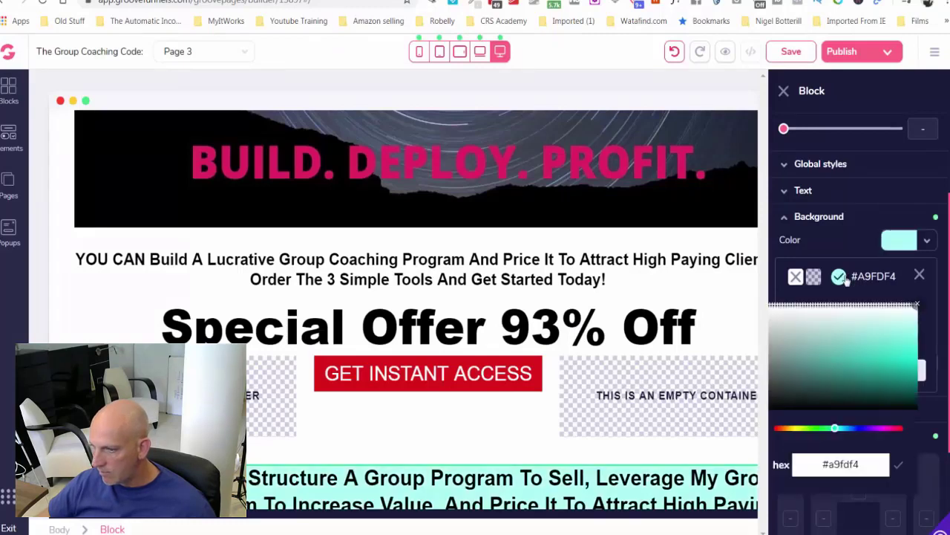
pyautogui.tripleClick(854, 464)
pyautogui.hotkey('ctrl', 'v')
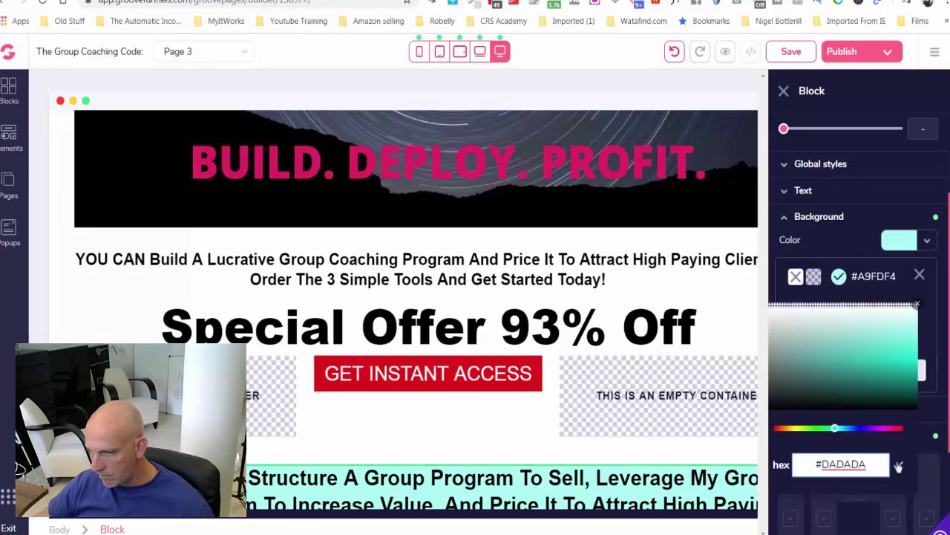
pyautogui.click(898, 465)
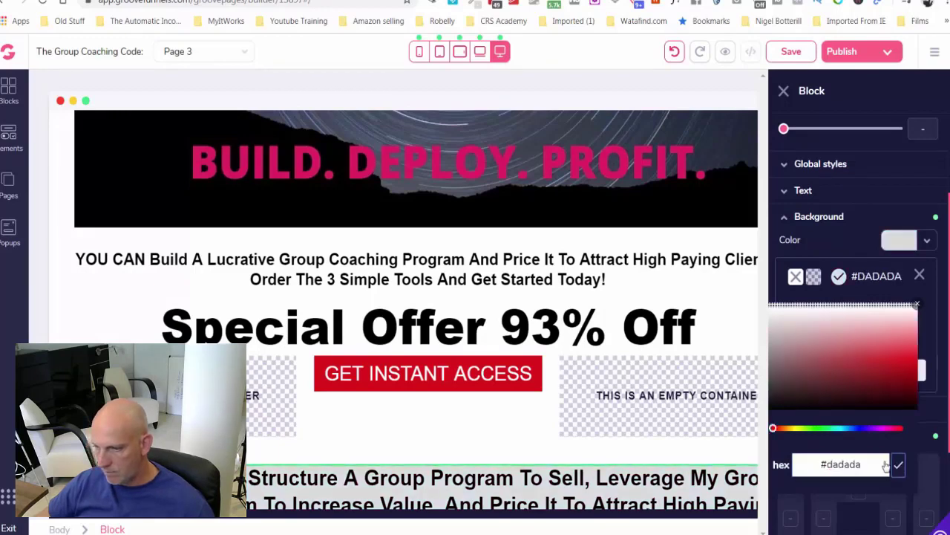
pyautogui.click(753, 318)
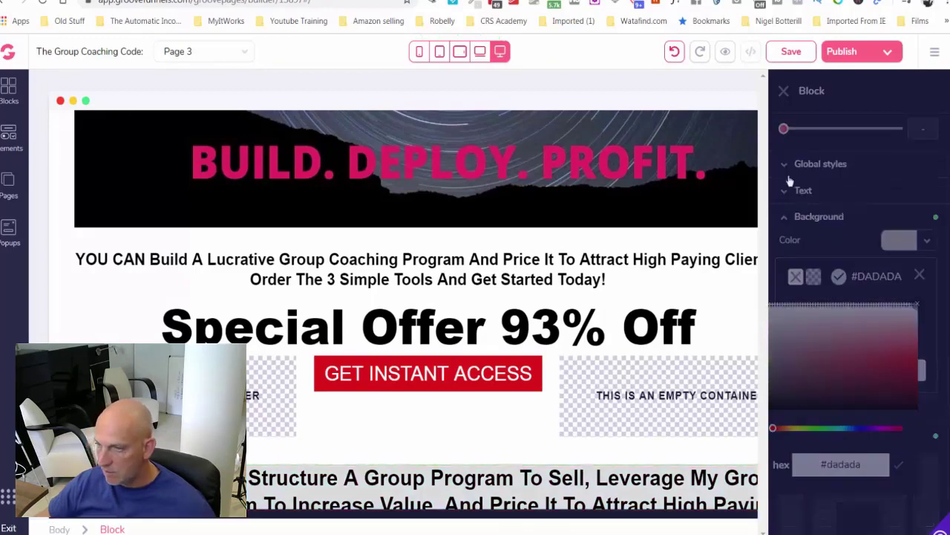
pyautogui.scroll(-1, 858, 257)
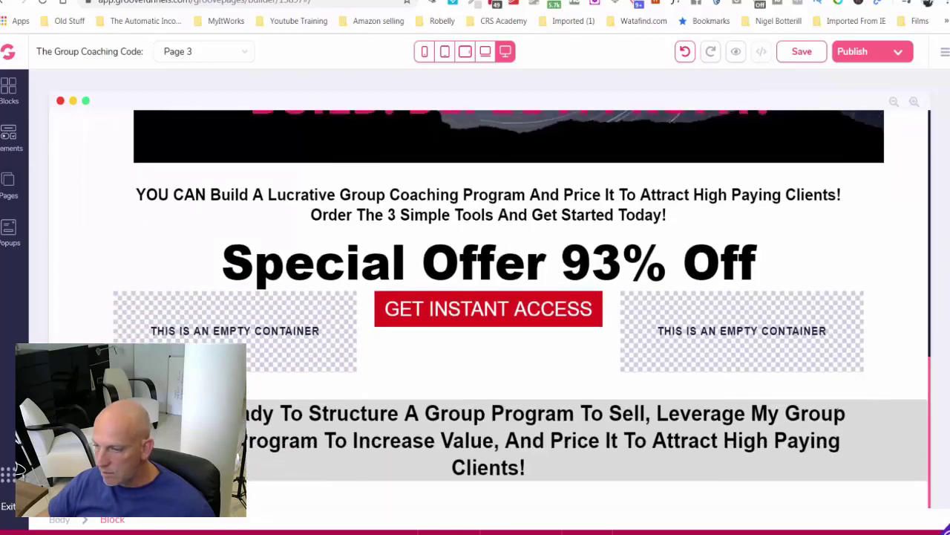
# Set the top and bottom padding of the grey headline block to 9.
pyautogui.click(889, 417)
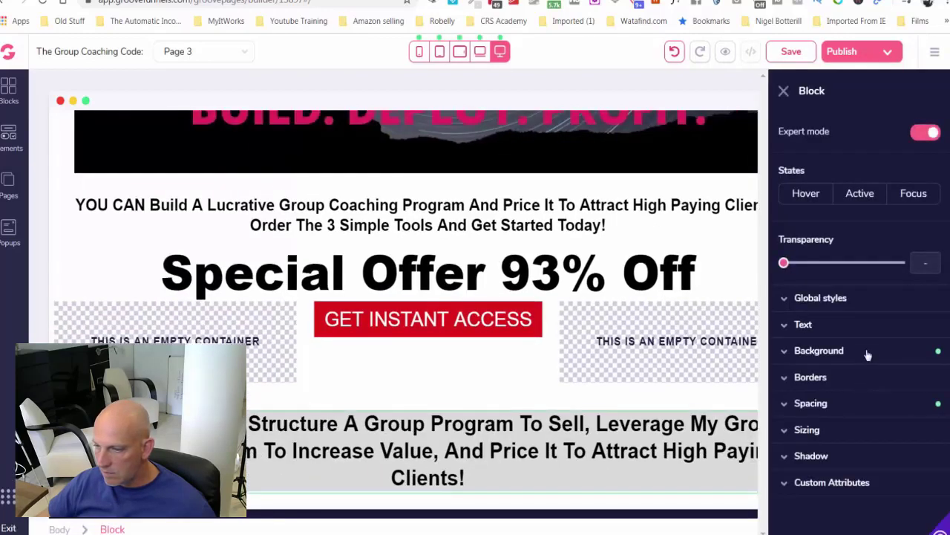
pyautogui.click(841, 403)
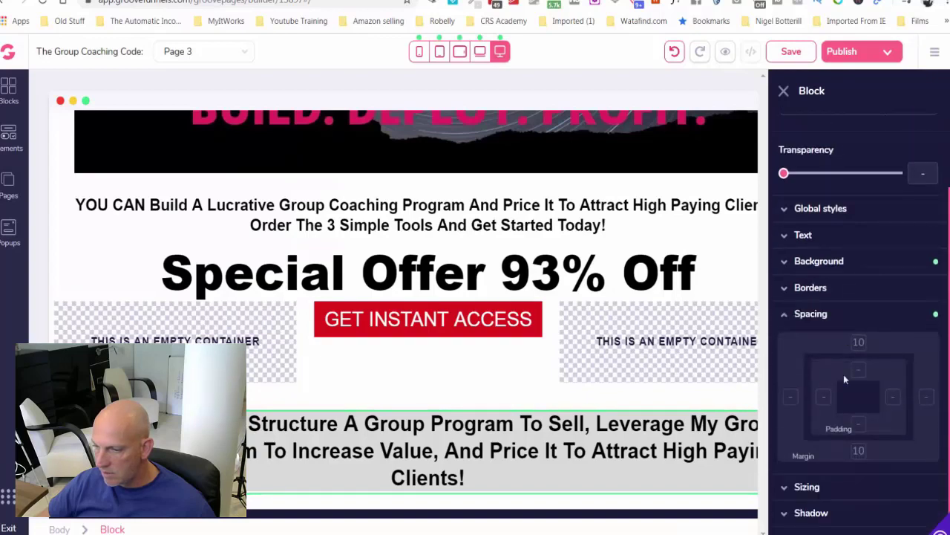
pyautogui.click(858, 371)
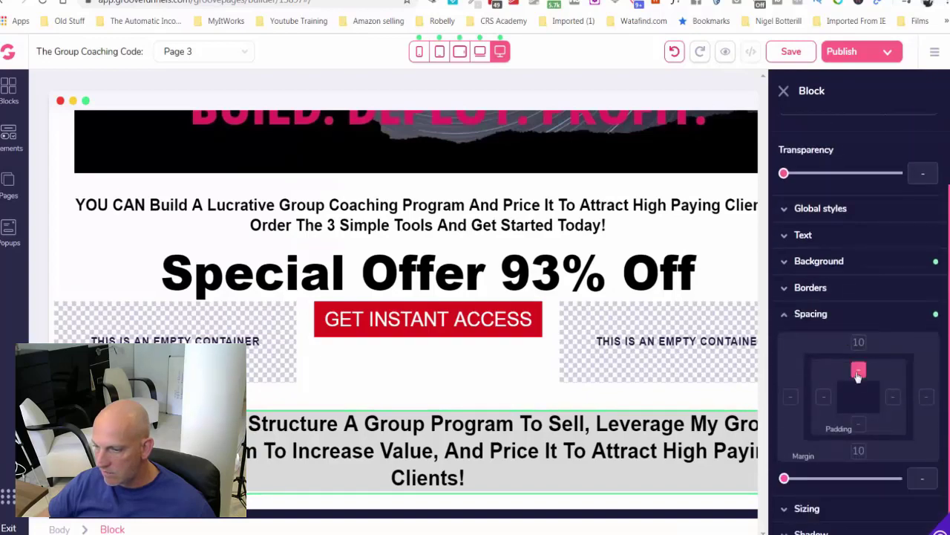
pyautogui.click(858, 425)
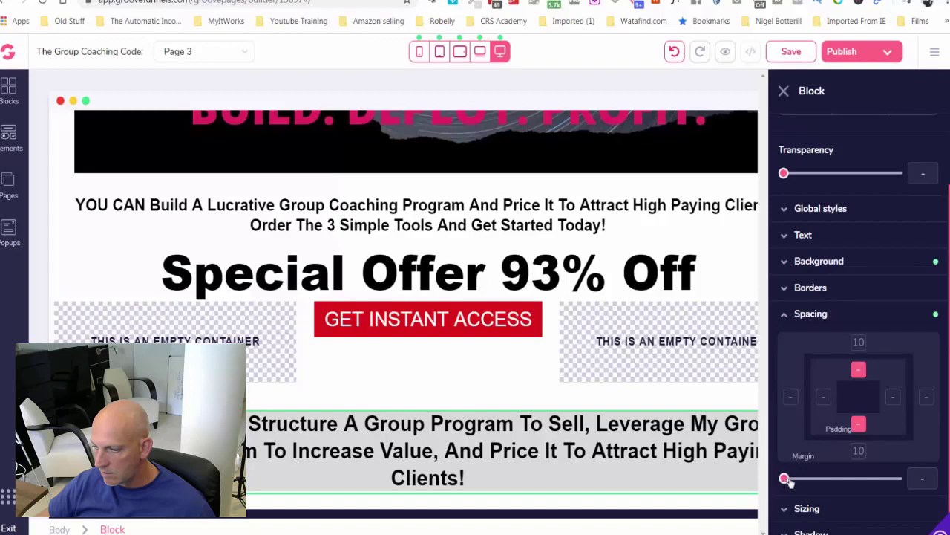
pyautogui.moveTo(785, 480); pyautogui.dragTo(839, 481)
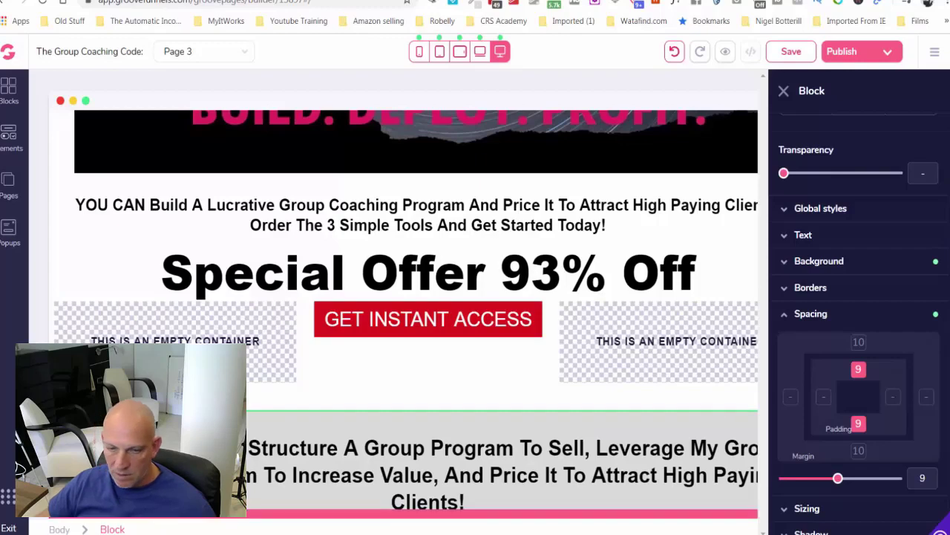
# Underline the word "Yes" at the start of the headline in the grey block.
pyautogui.click(427, 475)
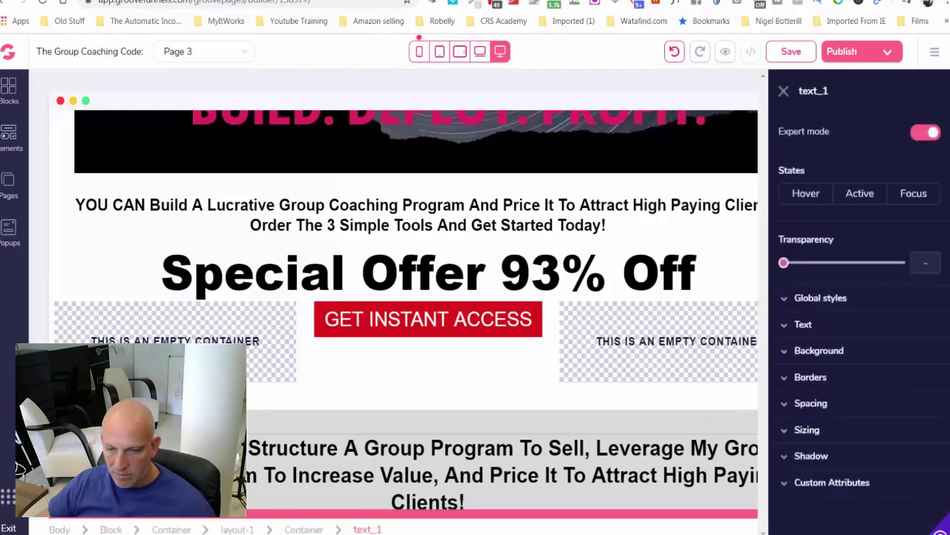
pyautogui.doubleClick(428, 475)
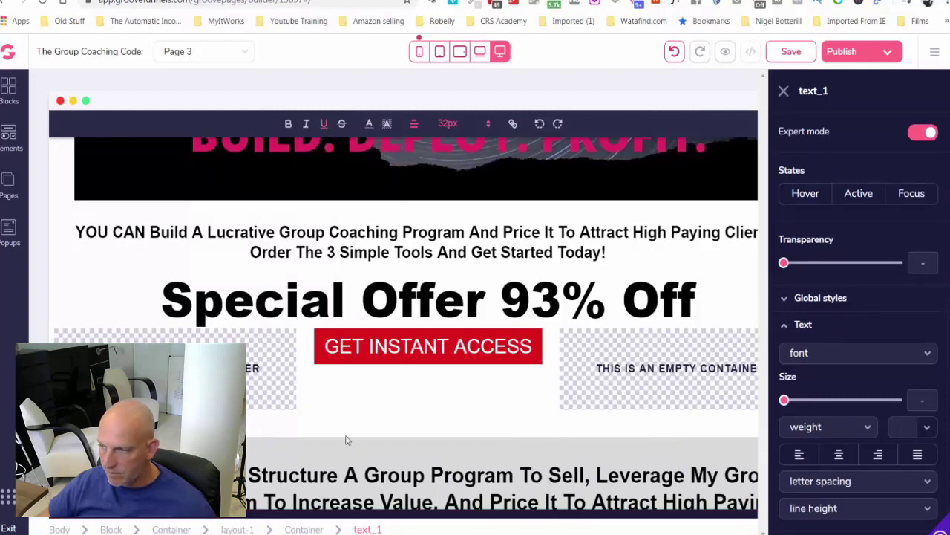
pyautogui.scroll(-1, 556, 332)
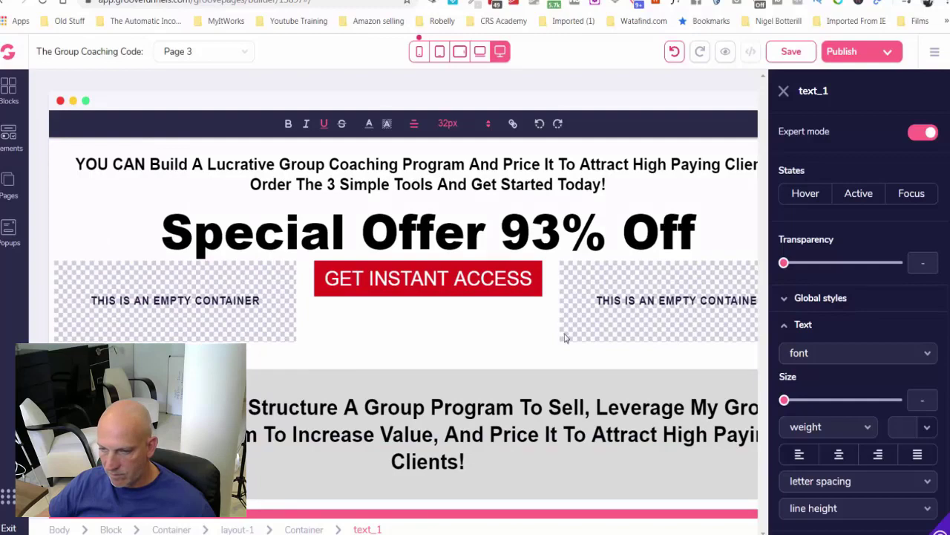
pyautogui.click(784, 91)
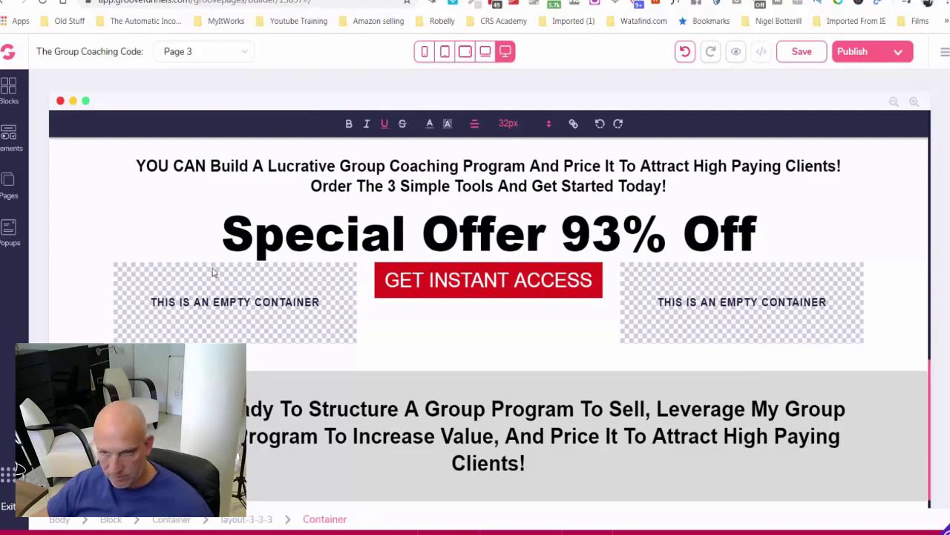
# Add a text element below the grey block's headline and paste in the reference paragraphs beginning "Most clients I speak to find themselves stuck".
pyautogui.click(9, 137)
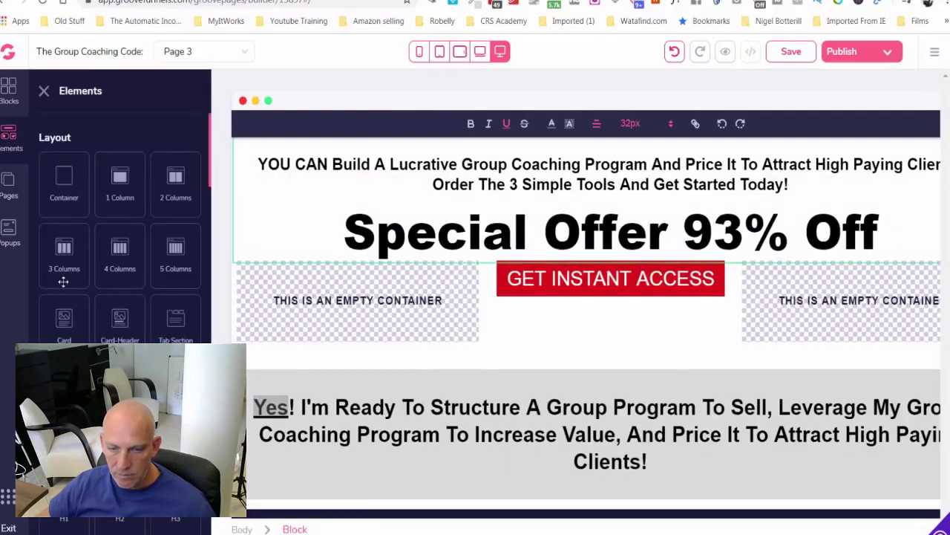
pyautogui.scroll(-3, 102, 320)
pyautogui.moveTo(176, 225); pyautogui.dragTo(390, 442)
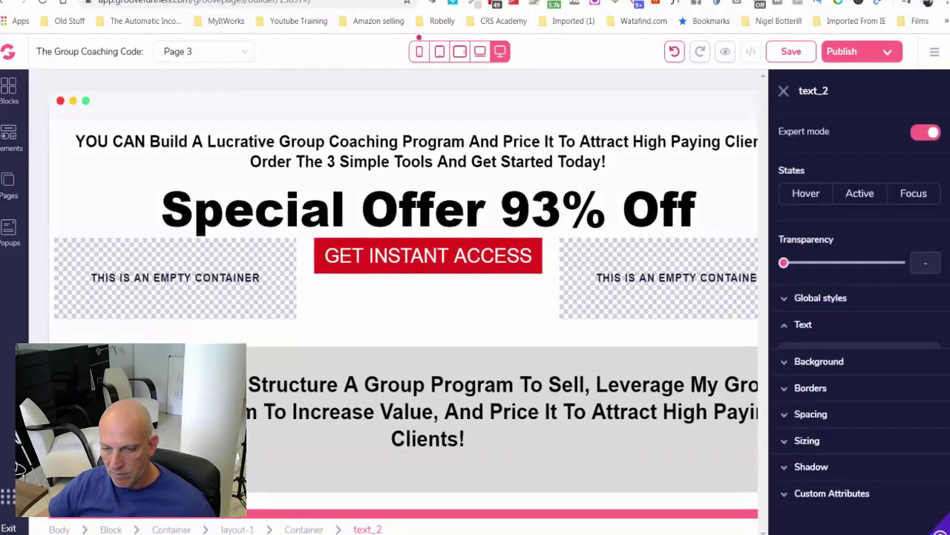
pyautogui.click(394, 450)
pyautogui.click(393, 459)
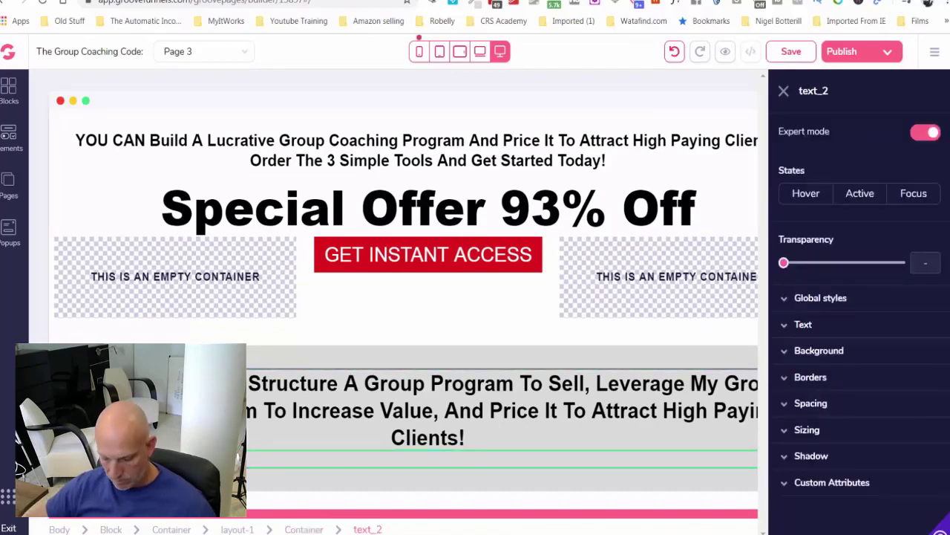
pyautogui.doubleClick(393, 459)
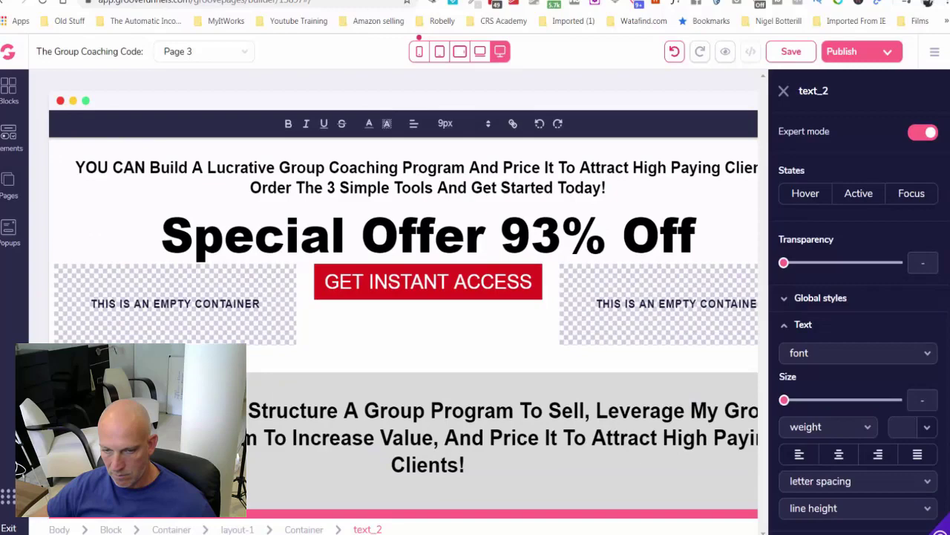
pyautogui.hotkey('ctrl', 'v')
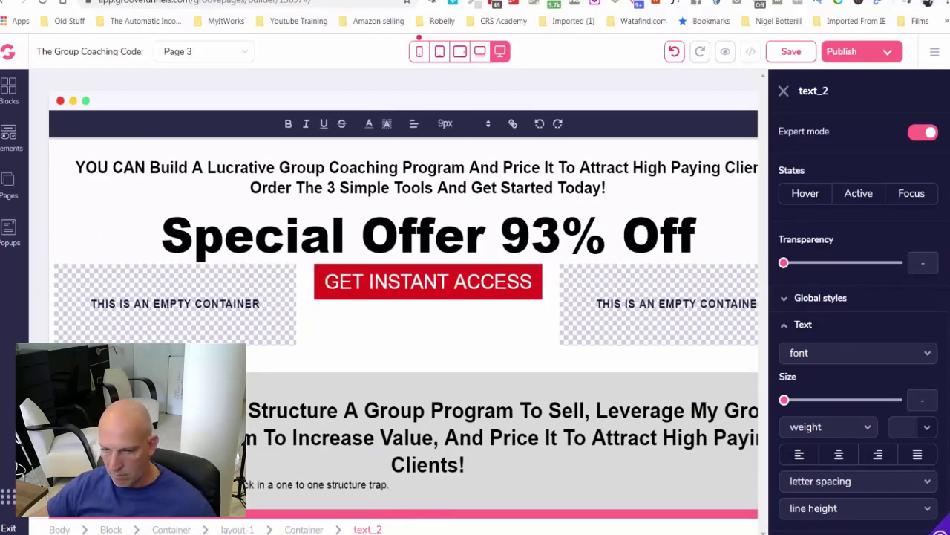
pyautogui.scroll(-3, 403, 297)
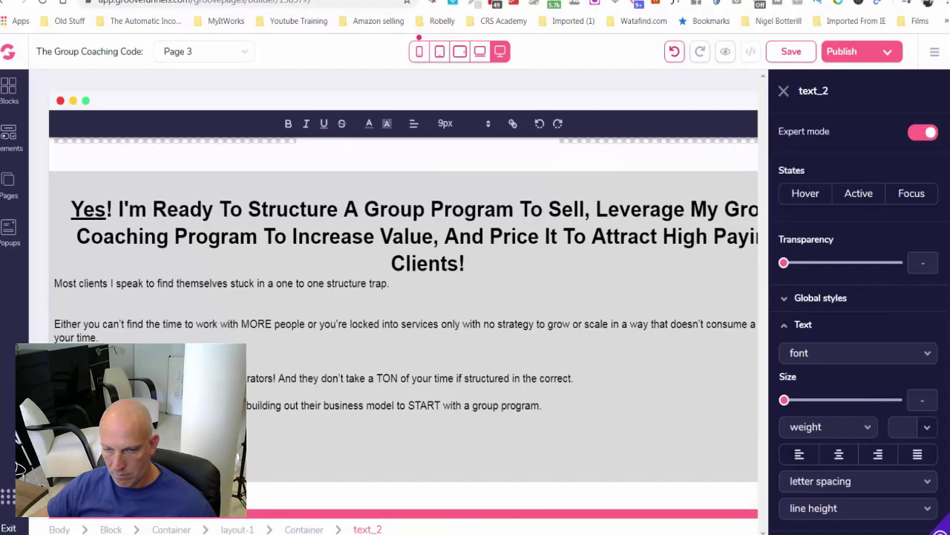
# Set all of the pasted body text to 18px and remove the surplus blank lines between its paragraphs.
pyautogui.hotkey('ctrl', 'a')
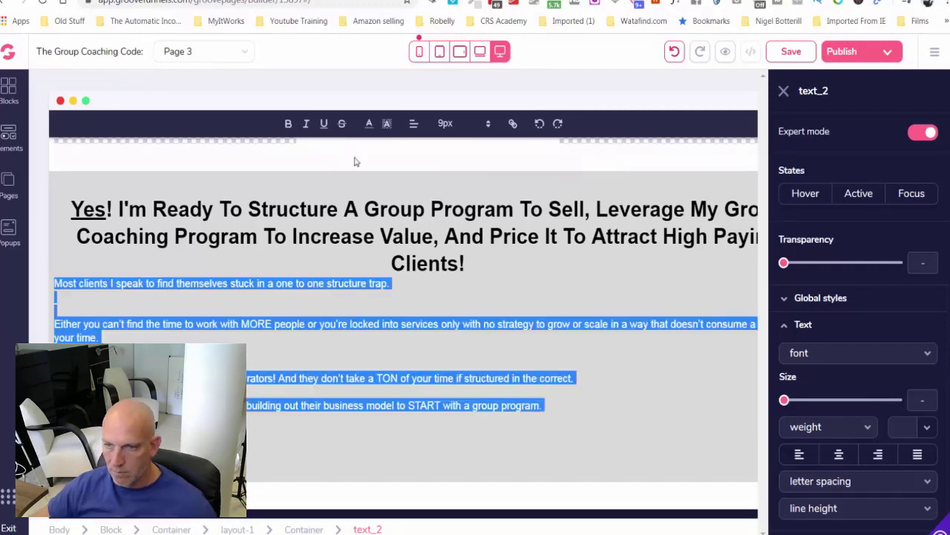
pyautogui.click(413, 124)
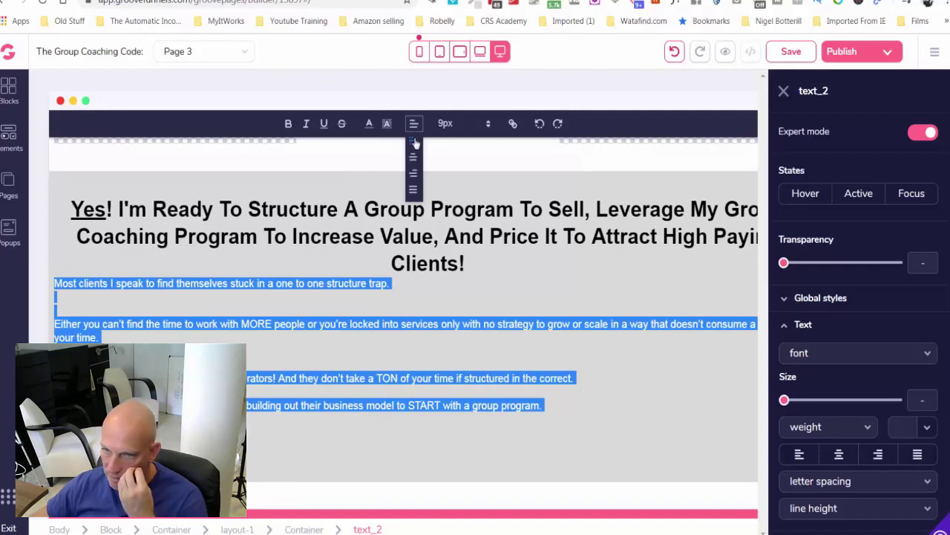
pyautogui.click(445, 124)
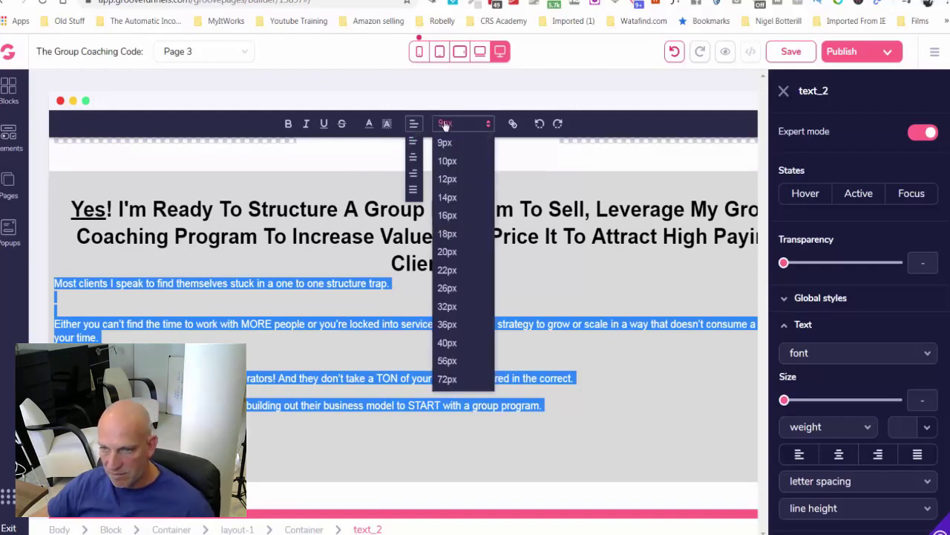
pyautogui.click(450, 234)
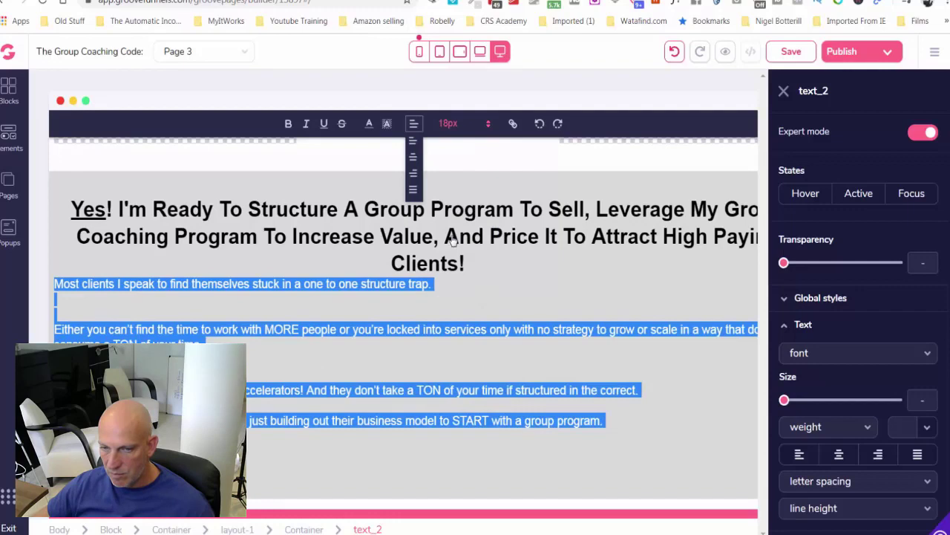
pyautogui.click(345, 306)
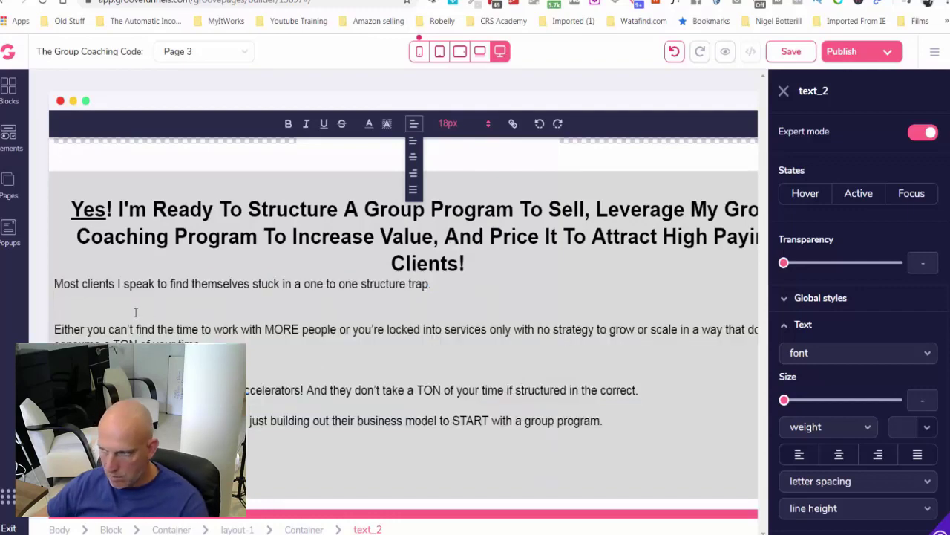
pyautogui.press('BackSpace')
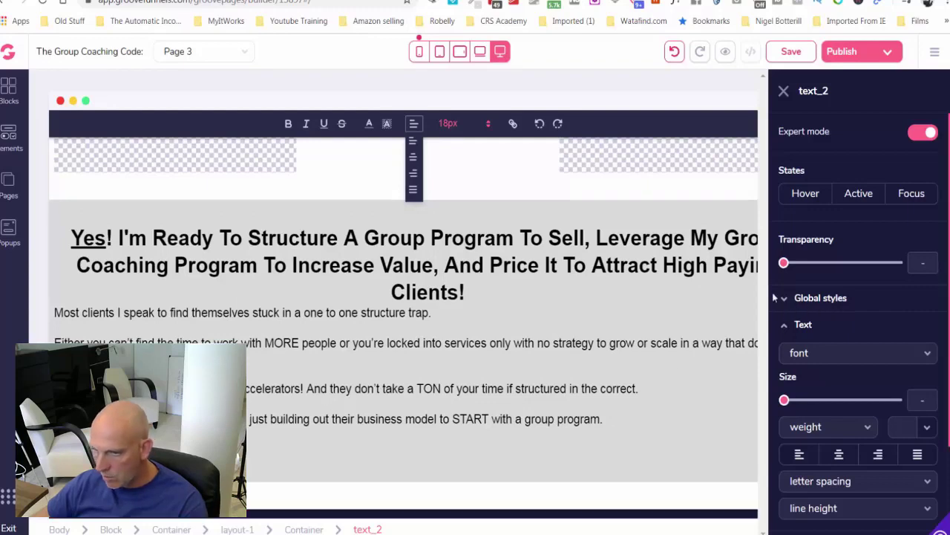
# Set the left margin of the body text under the grey block's headline to 0.
pyautogui.scroll(-3, 801, 371)
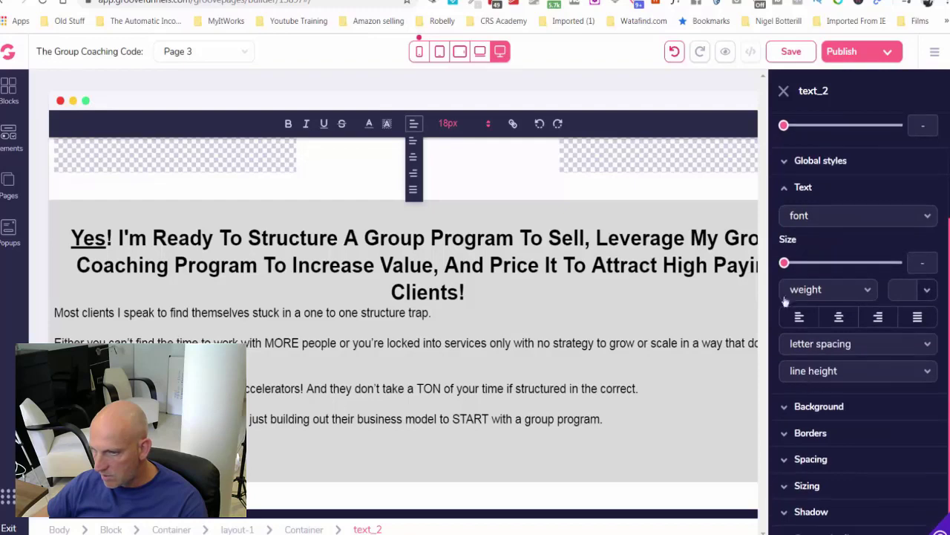
pyautogui.click(788, 192)
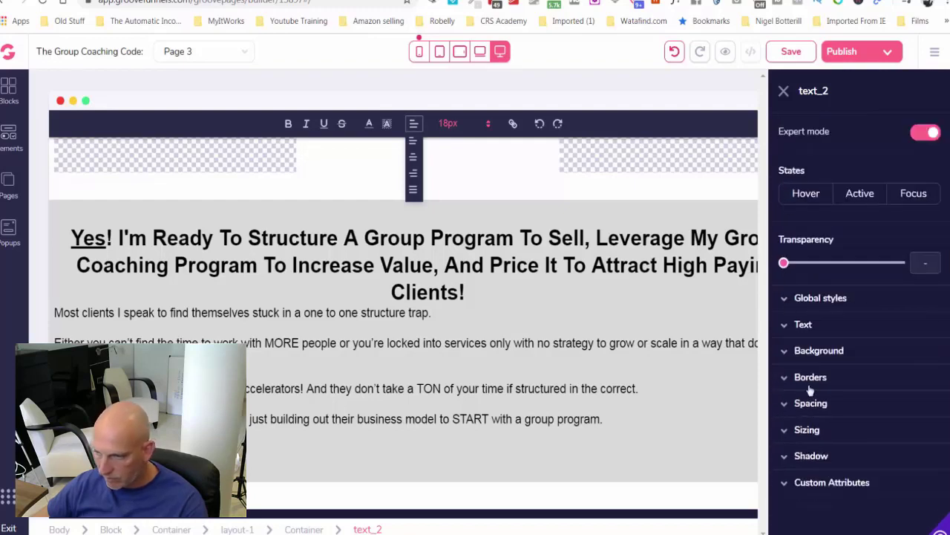
pyautogui.click(822, 405)
pyautogui.scroll(-2, 823, 404)
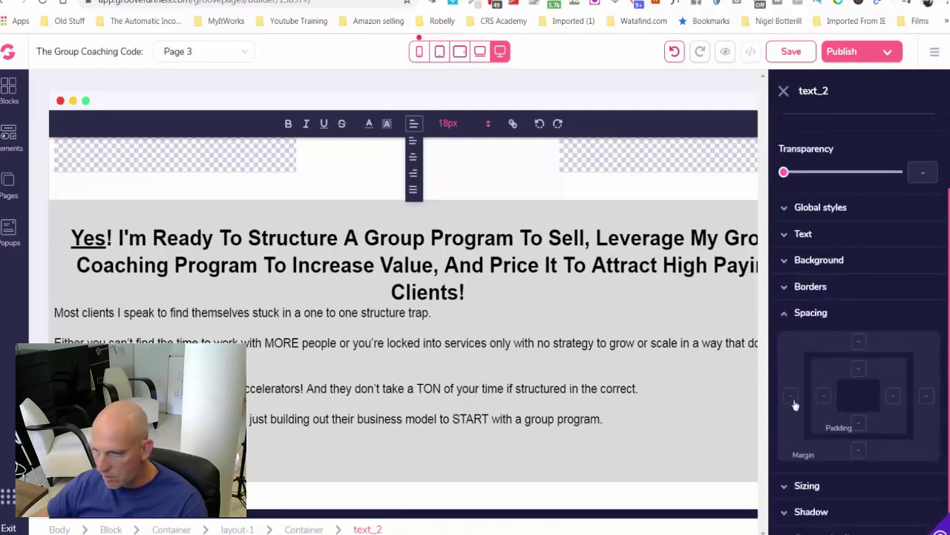
pyautogui.click(793, 402)
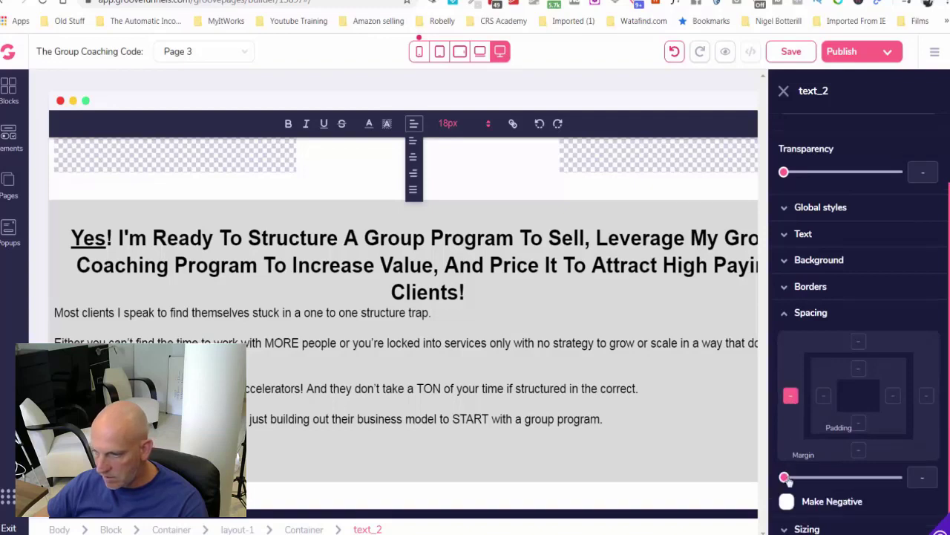
pyautogui.moveTo(785, 477)
pyautogui.mouseDown()
pyautogui.moveTo(806, 478)
pyautogui.moveTo(784, 478)
pyautogui.mouseUp()
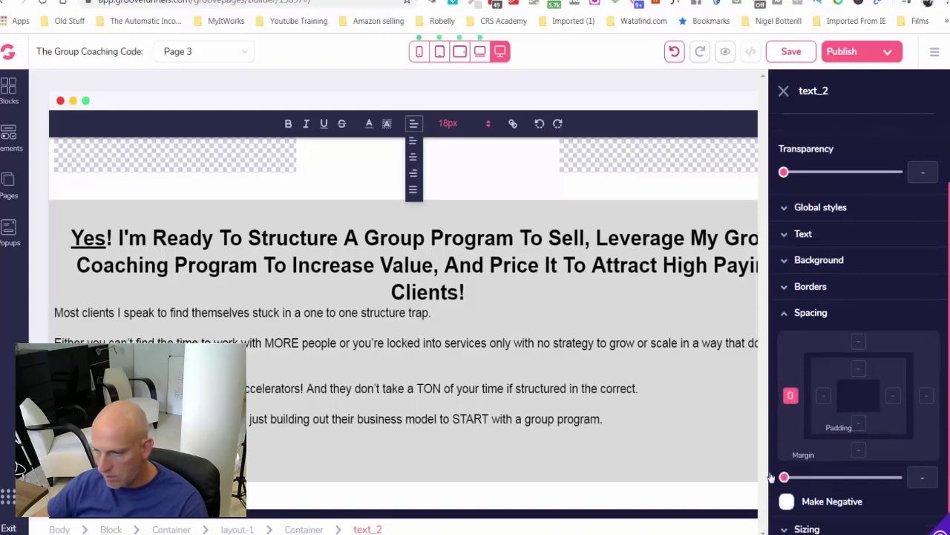
pyautogui.click(783, 91)
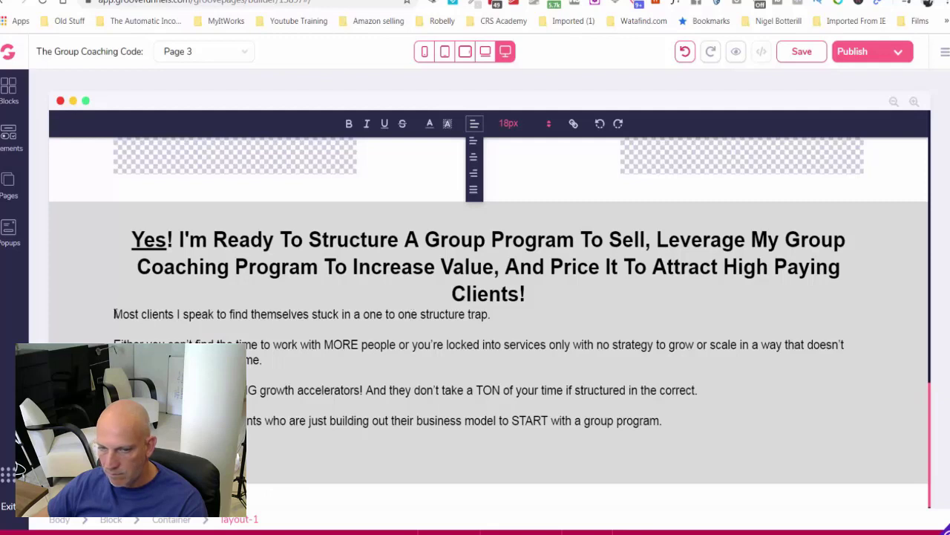
# Finish editing the grey block's body text and save the page.
pyautogui.hotkey('ctrl', 'a')
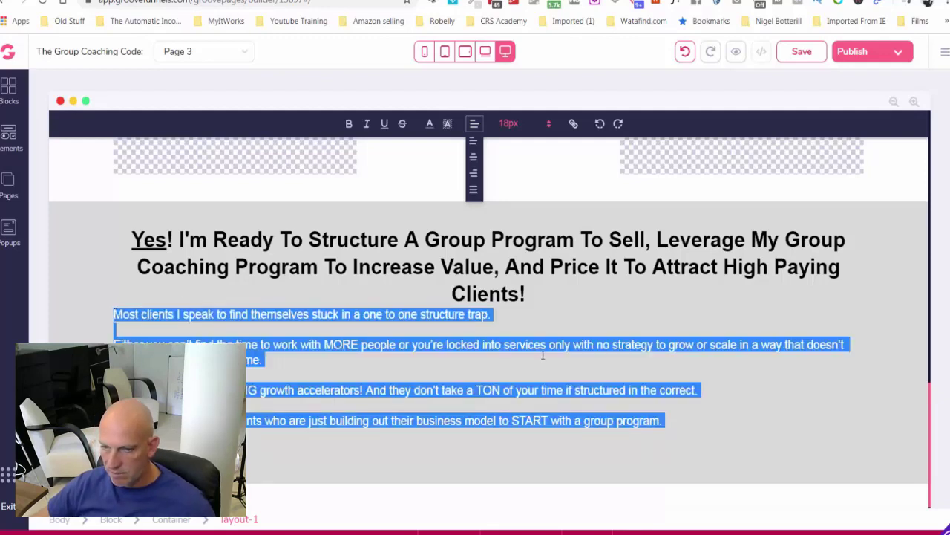
pyautogui.click(504, 281)
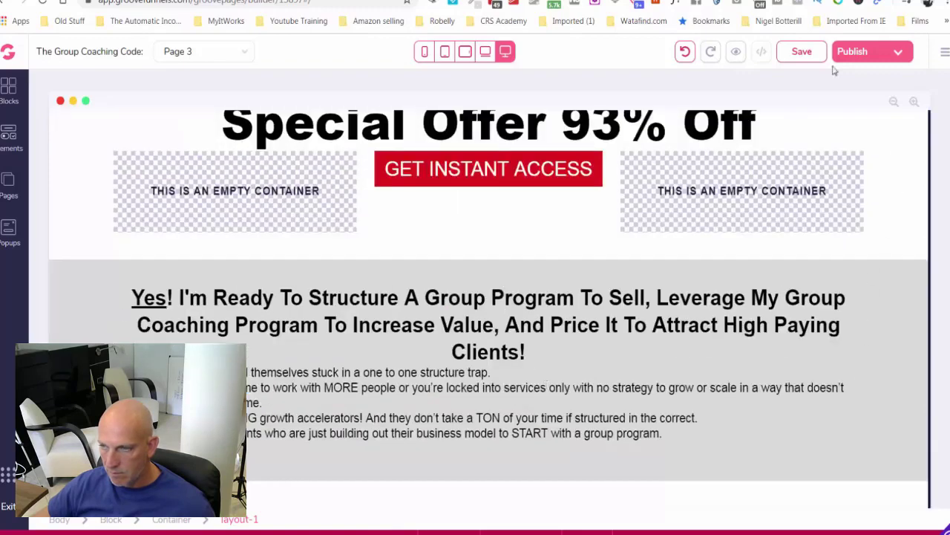
pyautogui.click(800, 52)
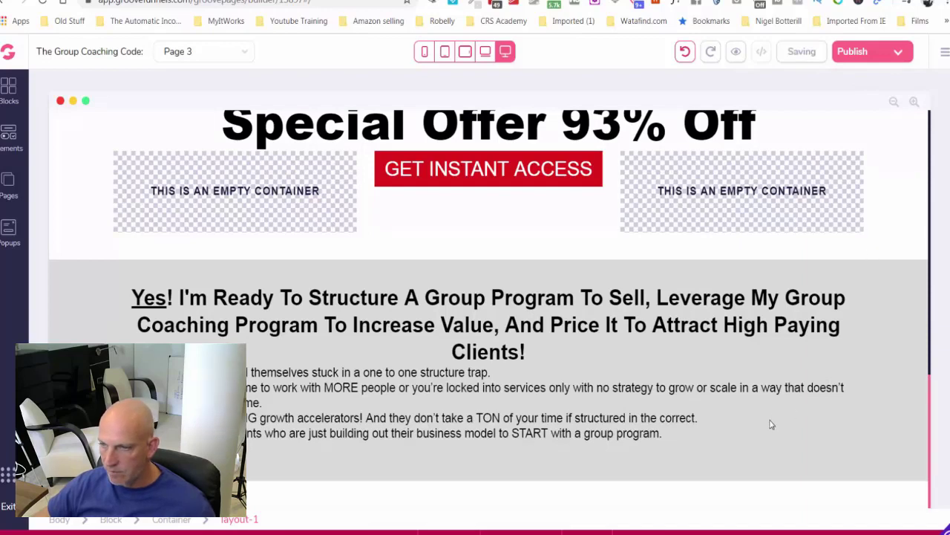
# Preview the page, check its layout from the blue banner down to the grey section, and return to the editor.
pyautogui.click(736, 52)
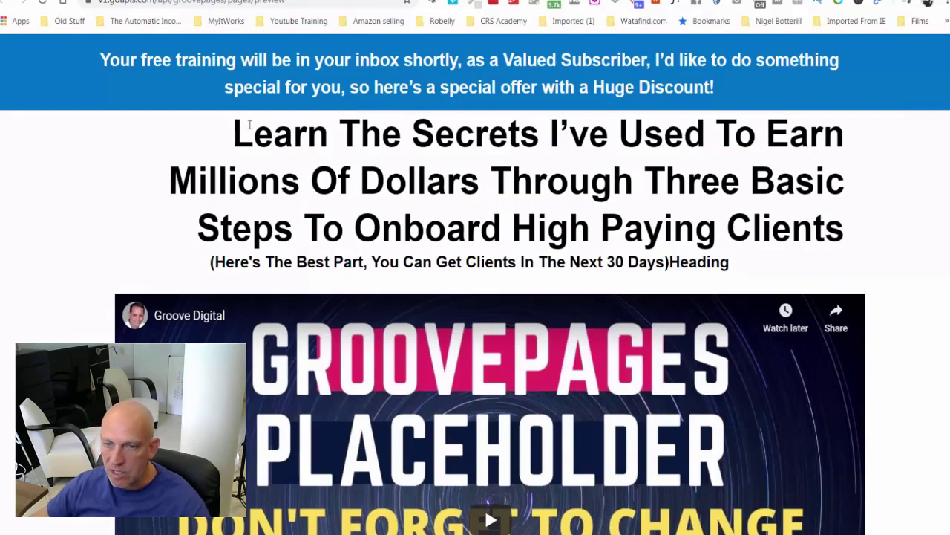
pyautogui.scroll(-5, 384, 212)
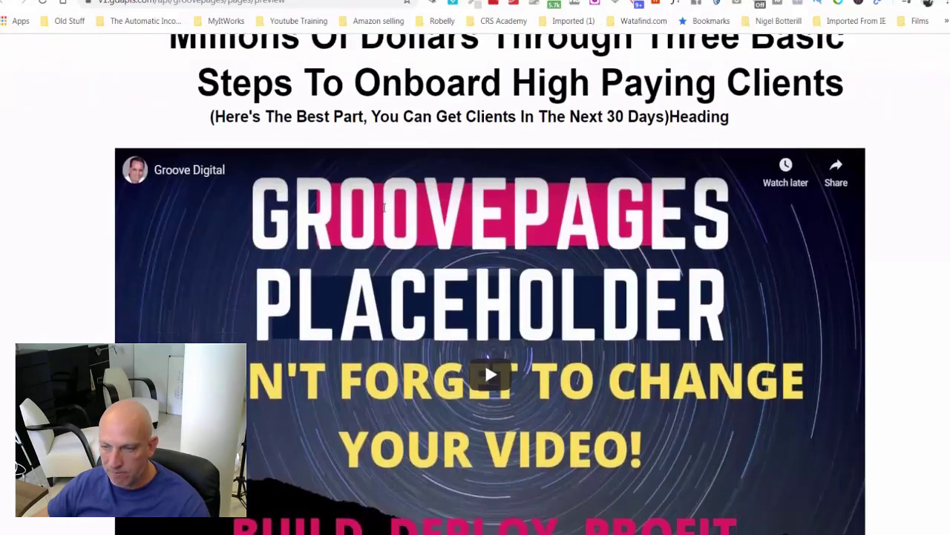
pyautogui.scroll(2, 416, 226)
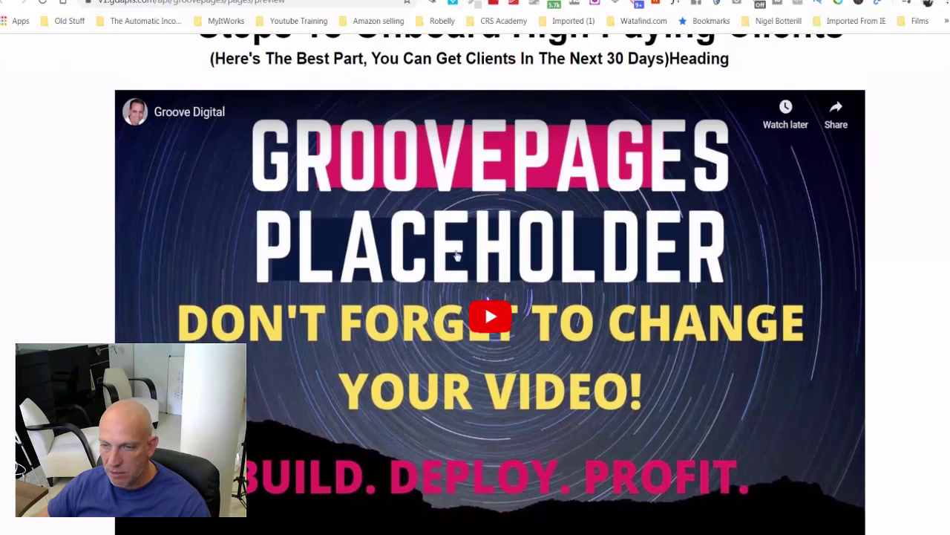
pyautogui.scroll(-5, 457, 255)
pyautogui.scroll(-1, 401, 248)
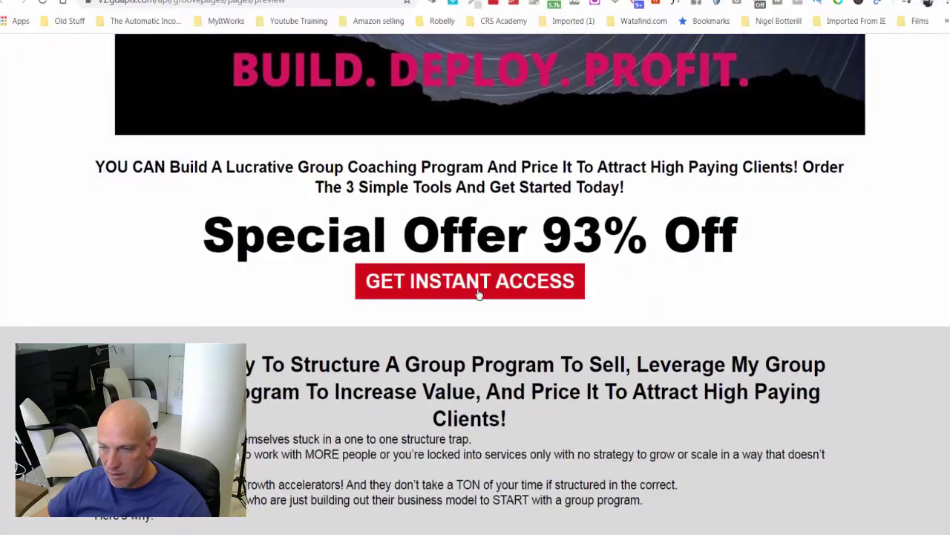
pyautogui.scroll(-1, 653, 294)
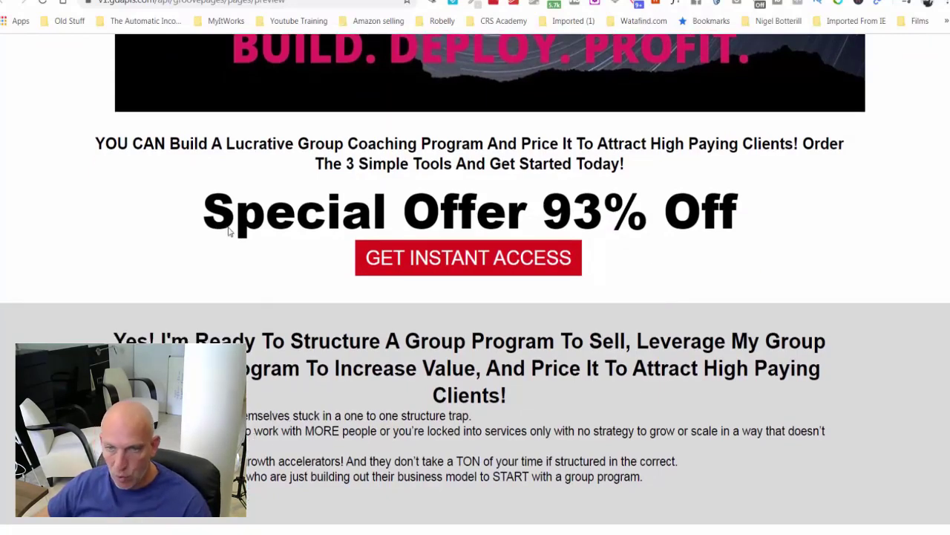
pyautogui.click(71, 1)
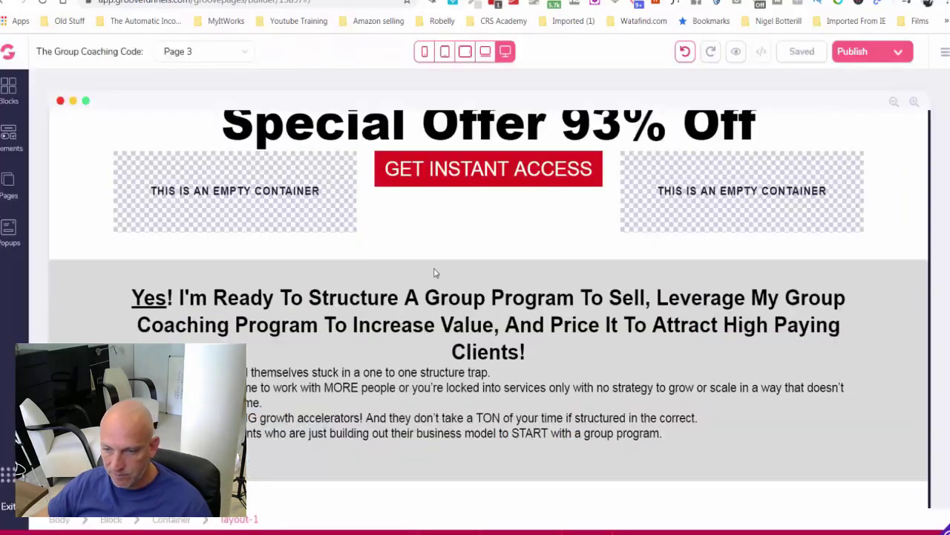
# Insert blank lines between the paragraphs of the grey block's body text.
pyautogui.click(487, 381)
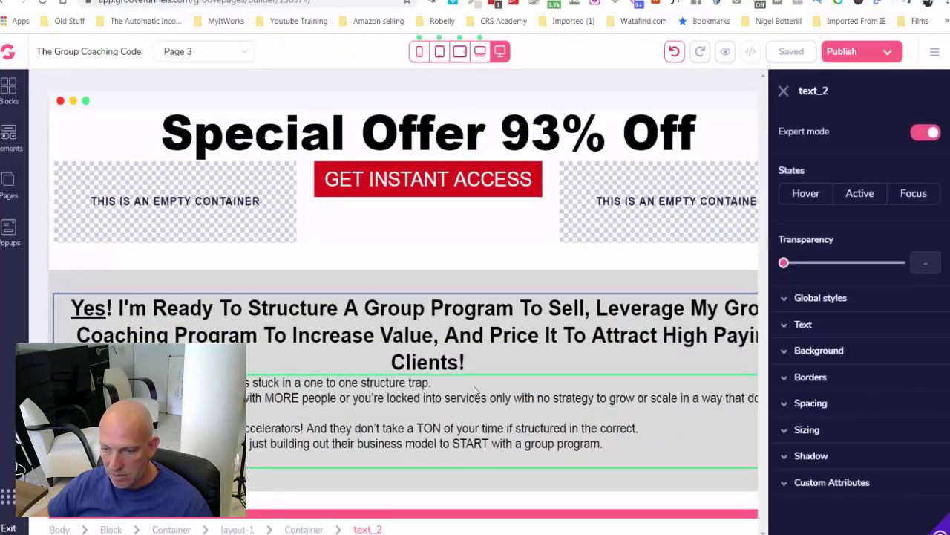
pyautogui.click(439, 388)
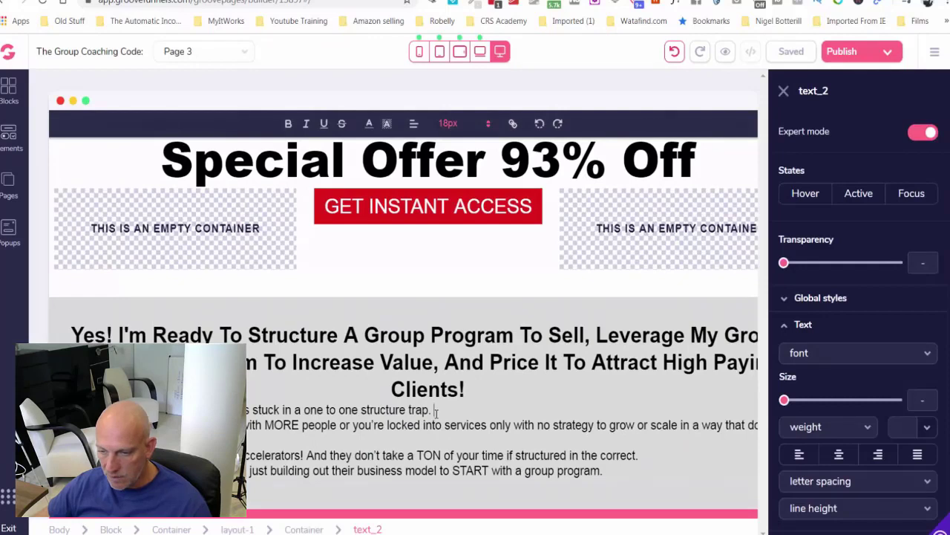
pyautogui.press('Return')
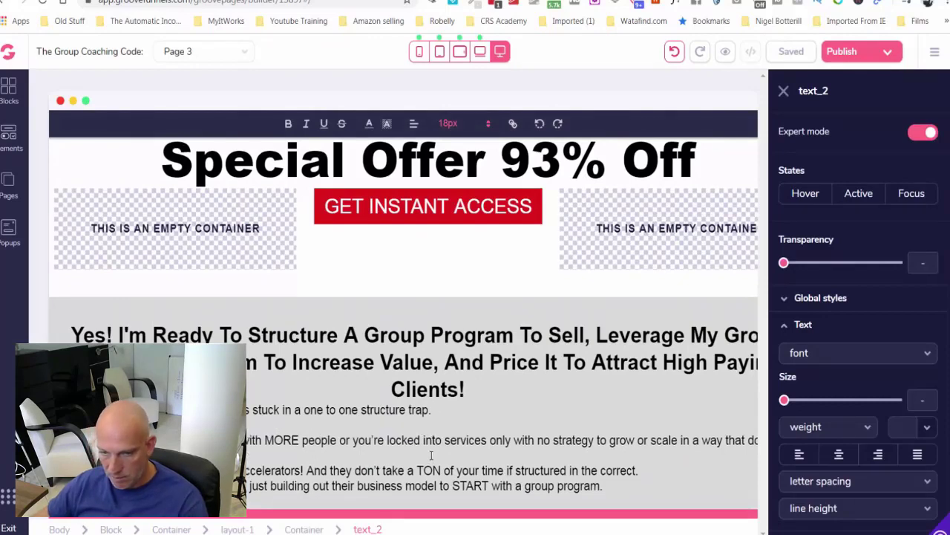
pyautogui.press('Return')
pyautogui.press('Return')
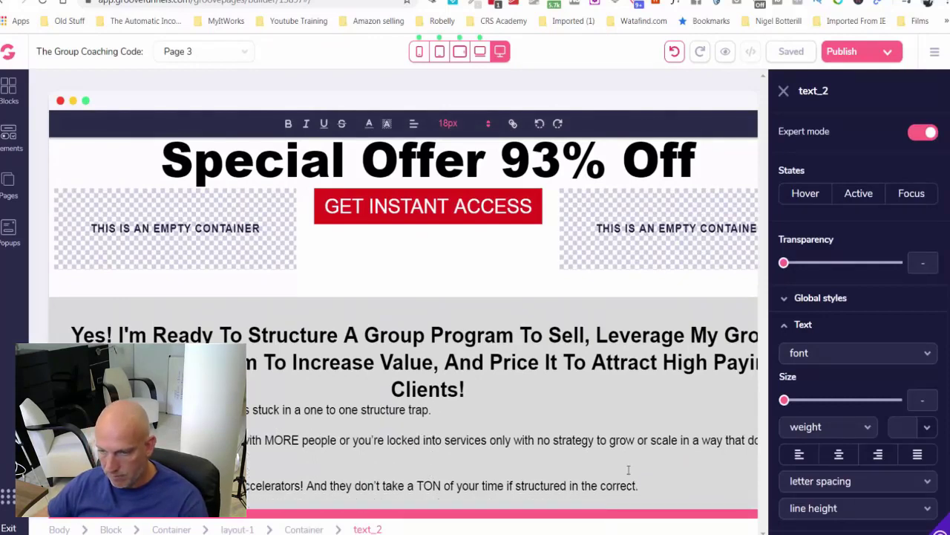
pyautogui.scroll(-2, 616, 455)
pyautogui.press('Return')
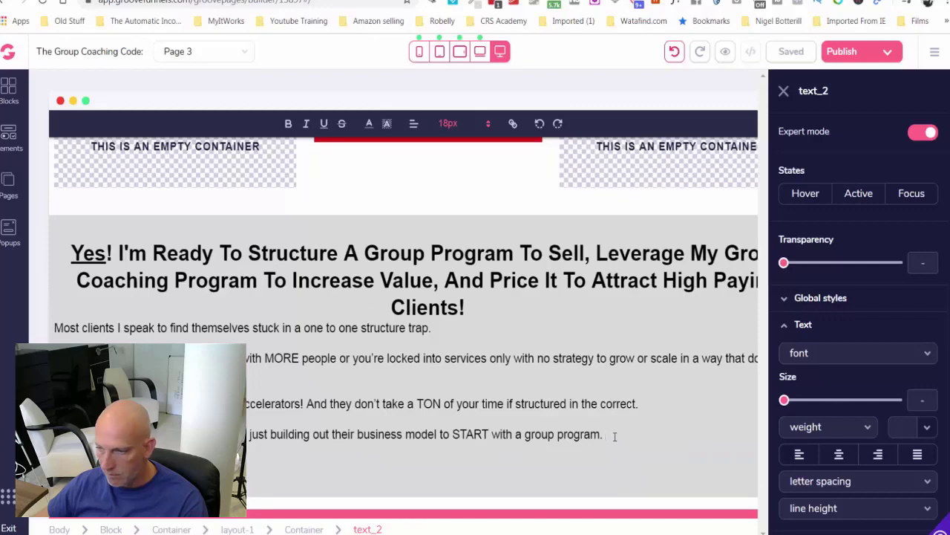
# Set the left and right margins of the grey block's body text to 8.
pyautogui.scroll(-3, 798, 401)
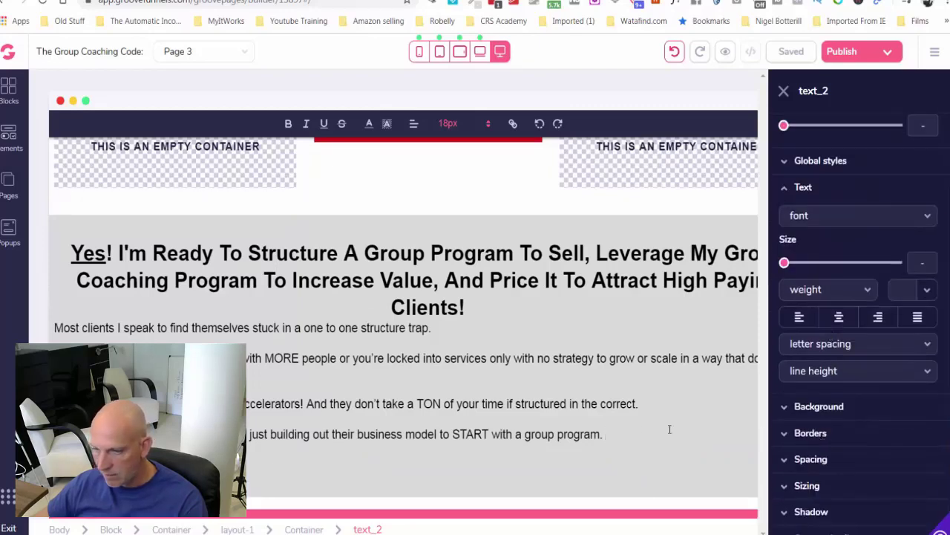
pyautogui.hotkey('ctrl', 'a')
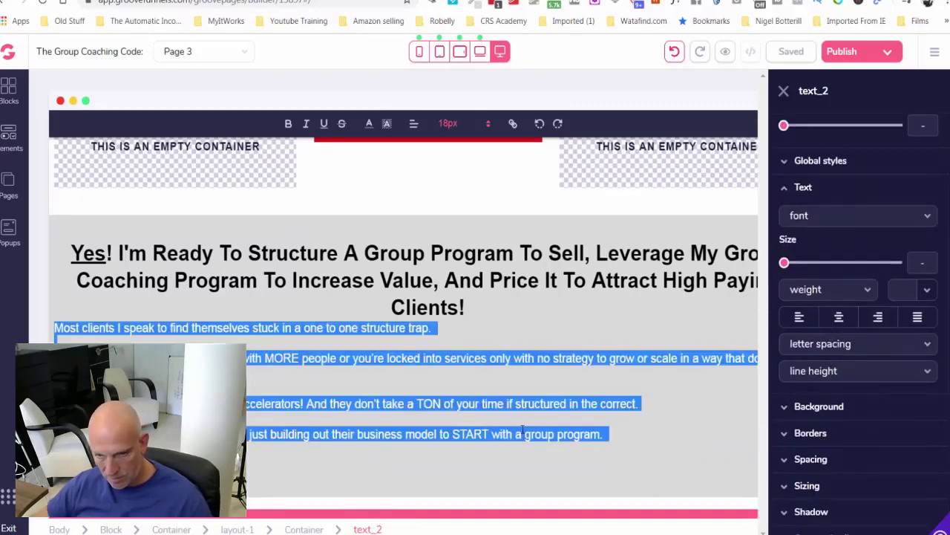
pyautogui.click(829, 458)
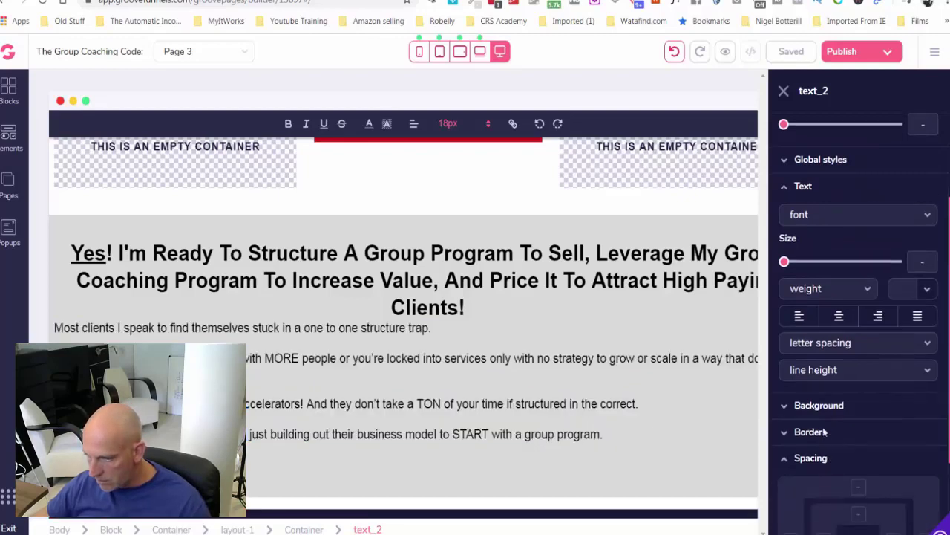
pyautogui.scroll(-3, 807, 418)
pyautogui.click(791, 396)
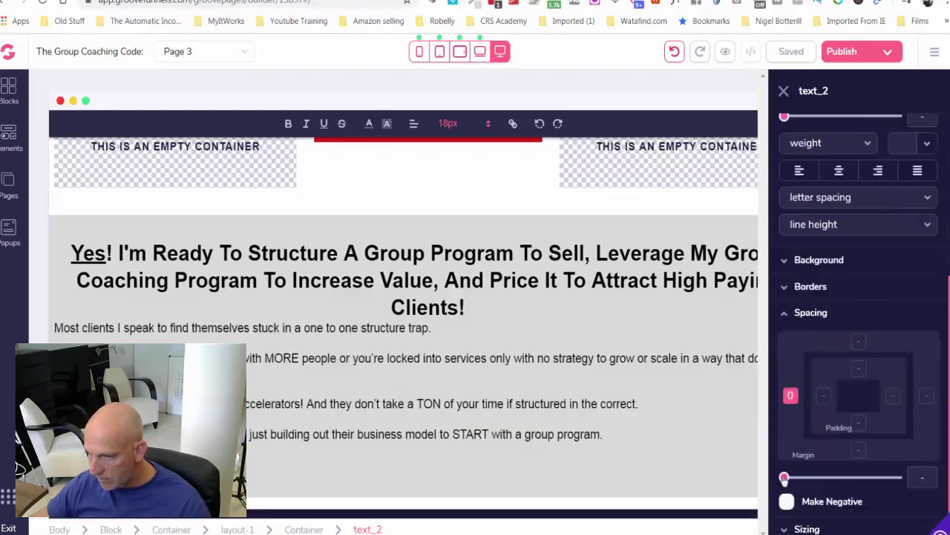
pyautogui.moveTo(784, 477); pyautogui.dragTo(823, 483)
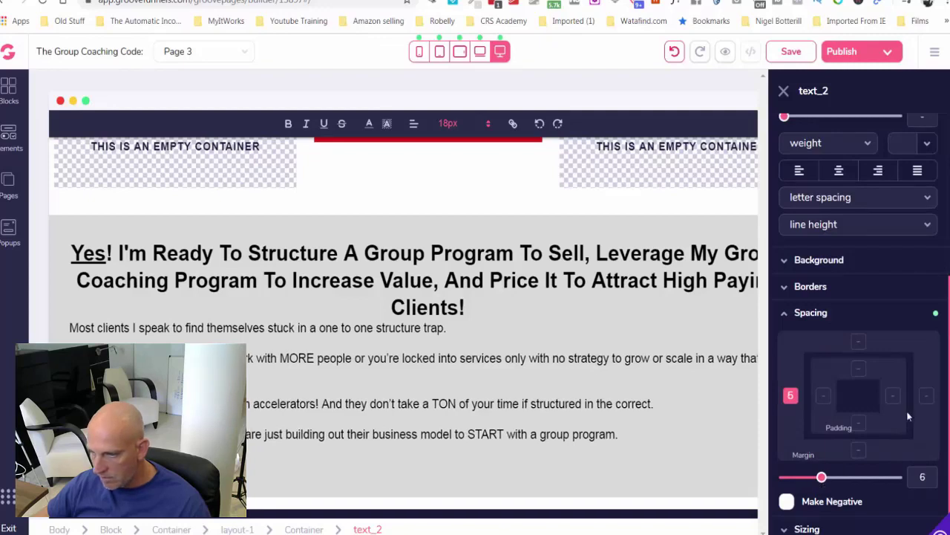
pyautogui.click(926, 397)
pyautogui.moveTo(822, 479); pyautogui.dragTo(834, 479)
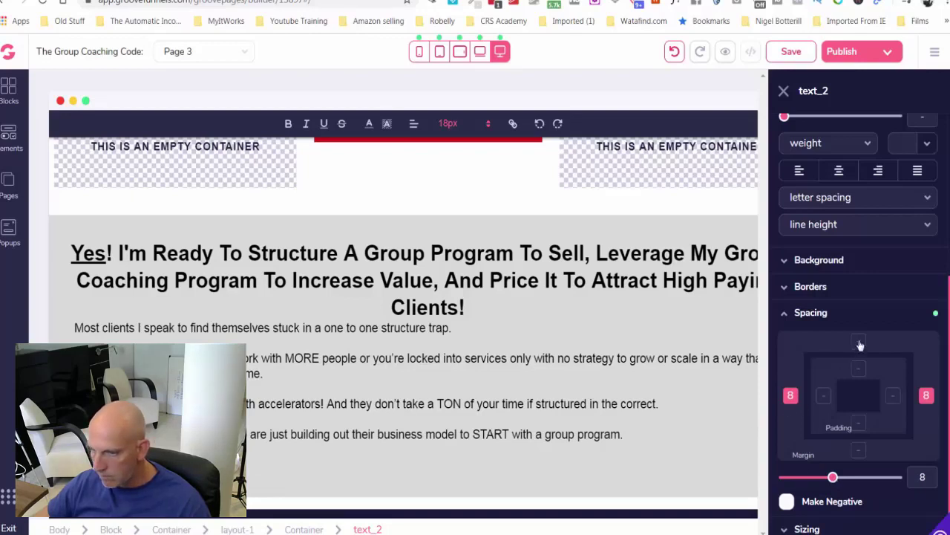
# Set the top and bottom margins of the grey block's body text to 5.
pyautogui.click(860, 450)
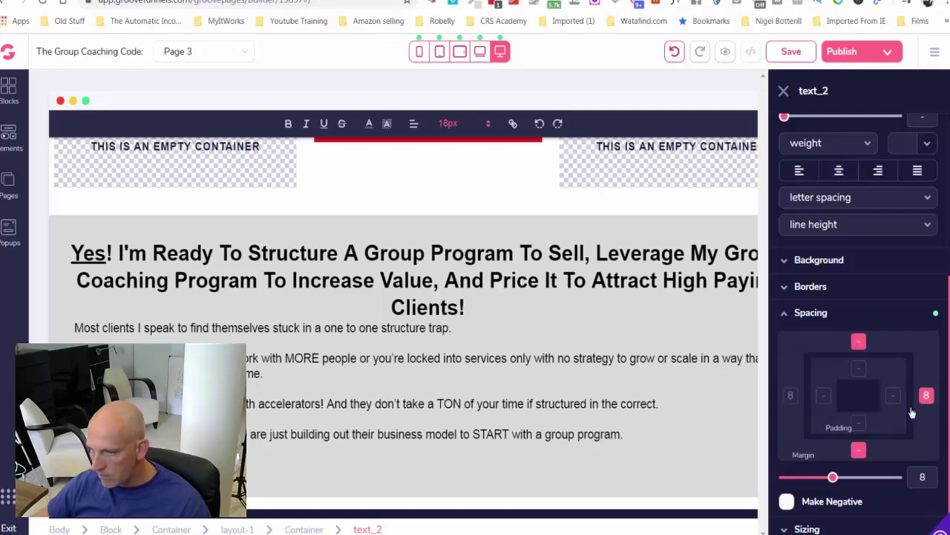
pyautogui.moveTo(796, 479); pyautogui.dragTo(817, 477)
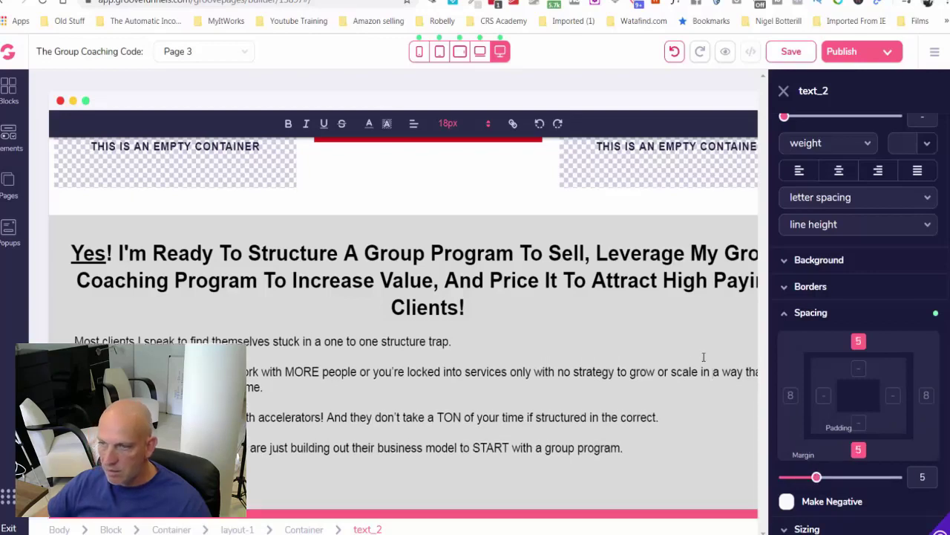
pyautogui.scroll(5, 715, 335)
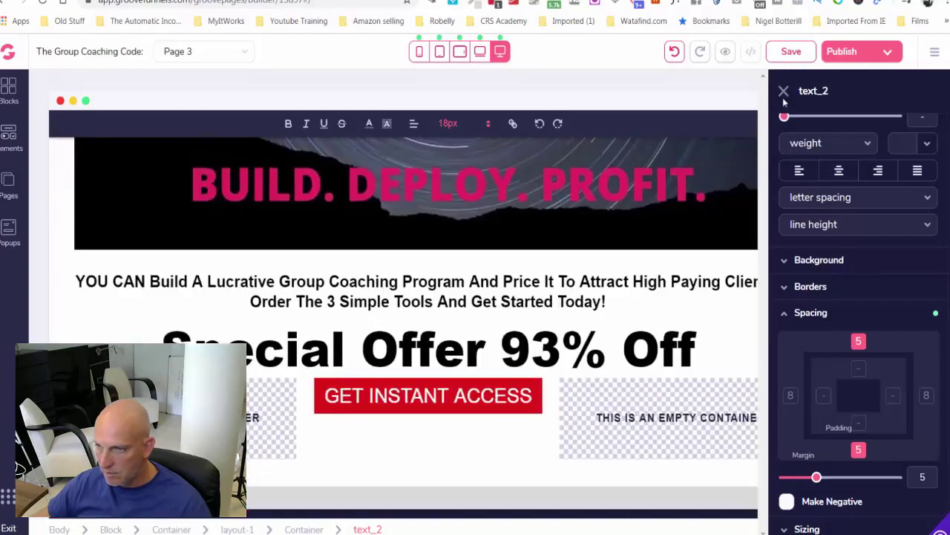
pyautogui.click(784, 91)
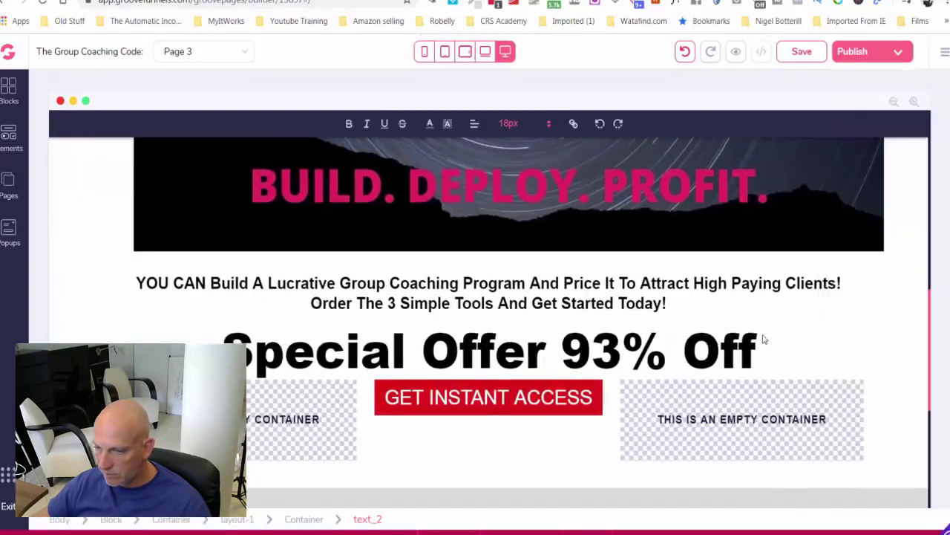
# Set the top margin of the block containing the red "GET INSTANT ACCESS" button to 12.
pyautogui.click(880, 389)
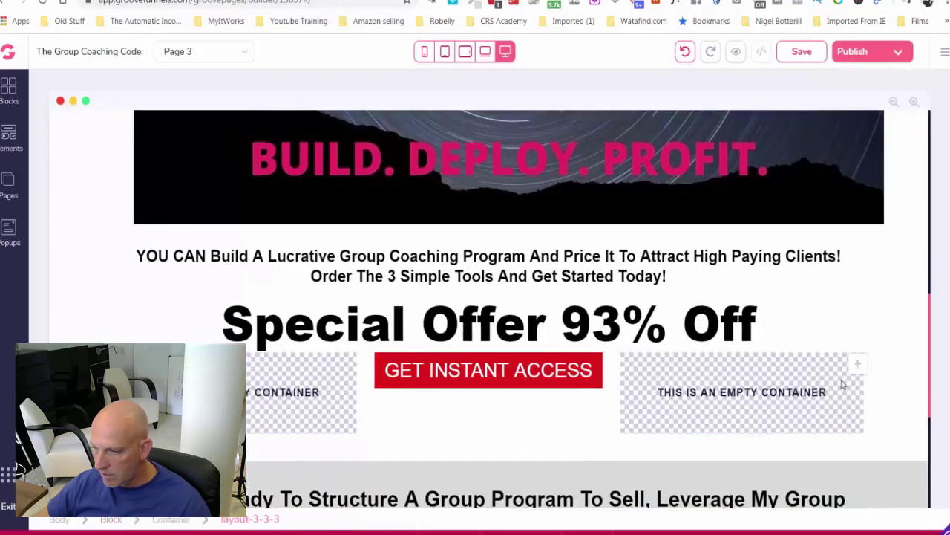
pyautogui.click(886, 365)
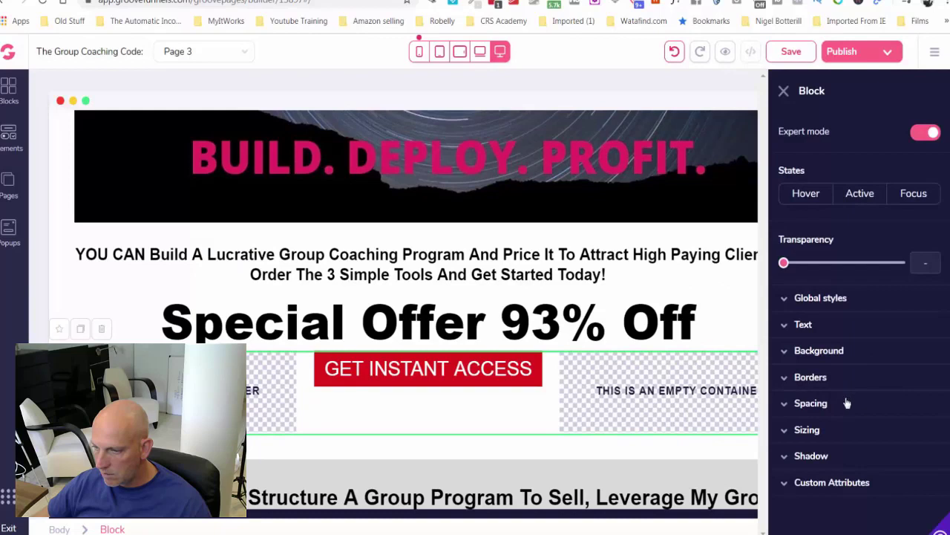
pyautogui.click(848, 403)
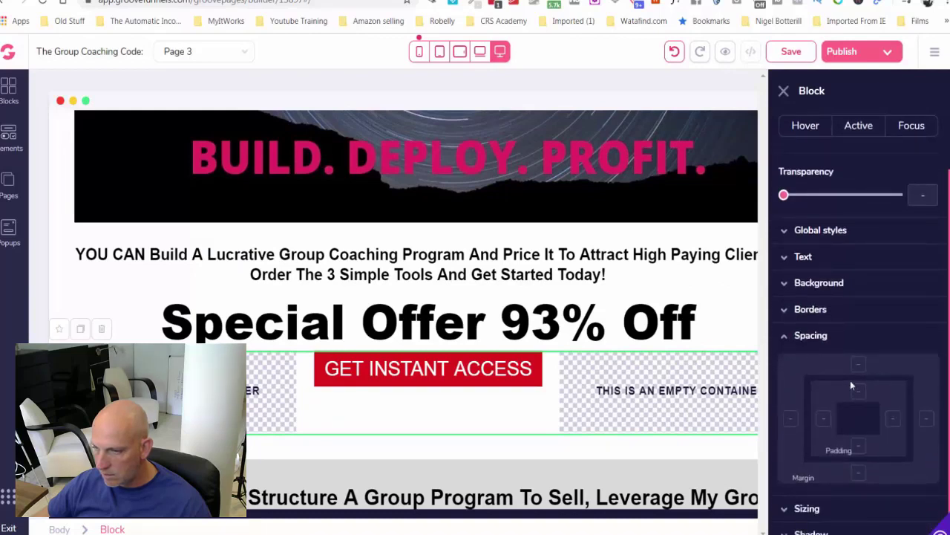
pyautogui.click(859, 364)
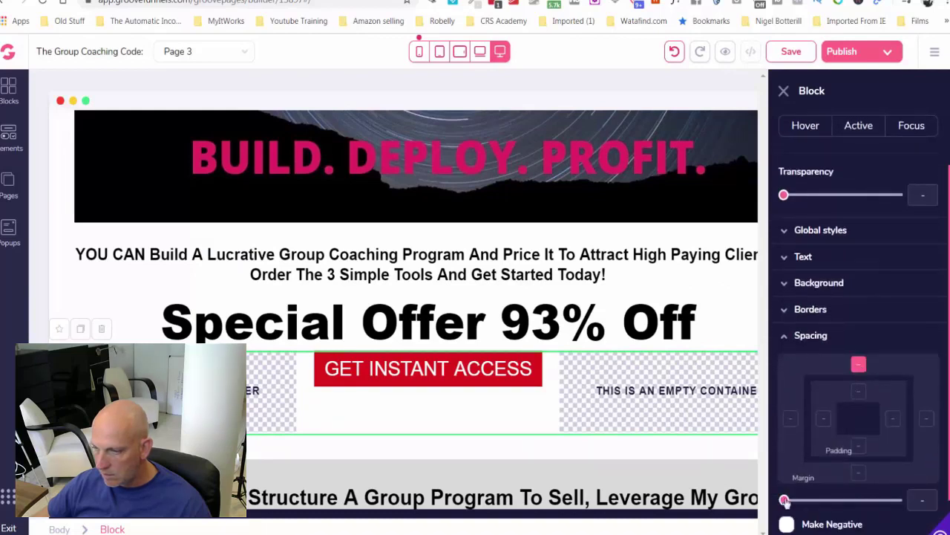
pyautogui.moveTo(784, 501); pyautogui.dragTo(848, 502)
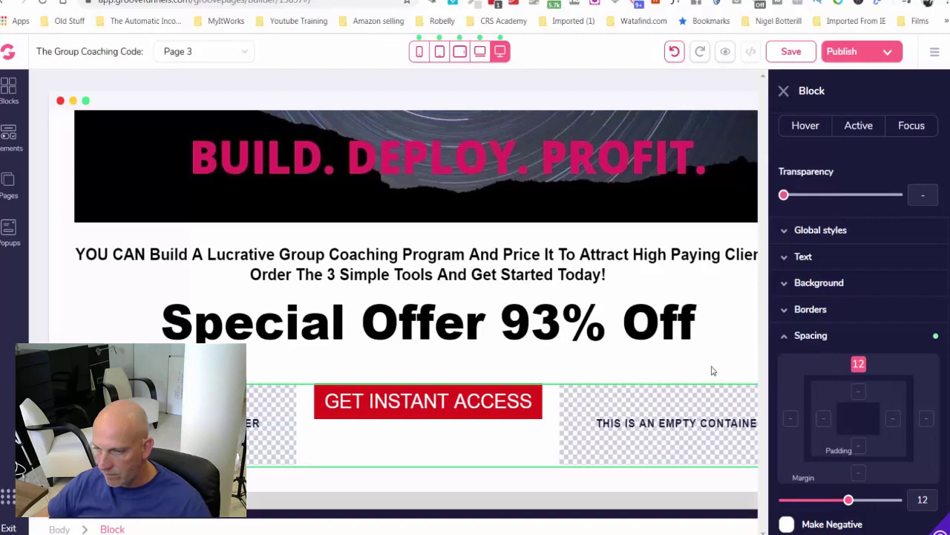
pyautogui.click(783, 90)
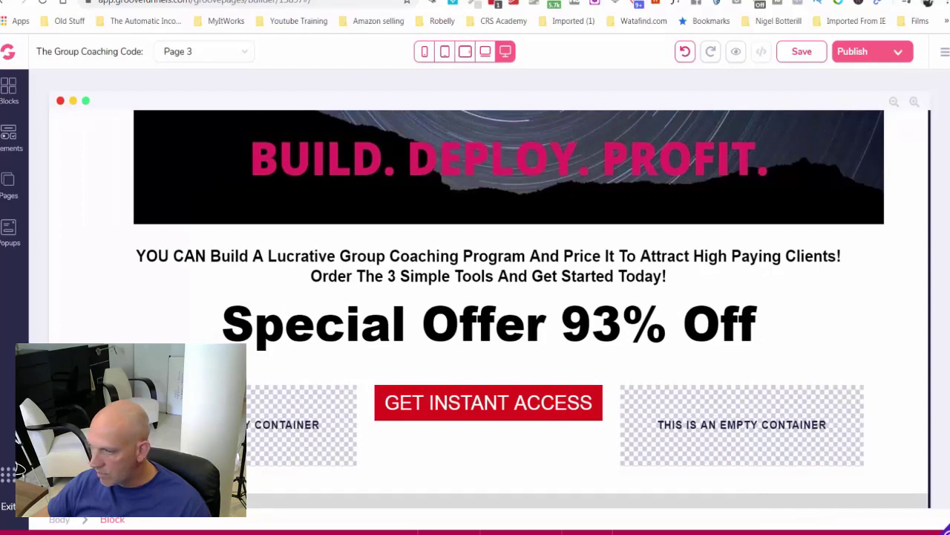
# Save the page and open the collection of layout elements for the grey section.
pyautogui.scroll(-4, 626, 372)
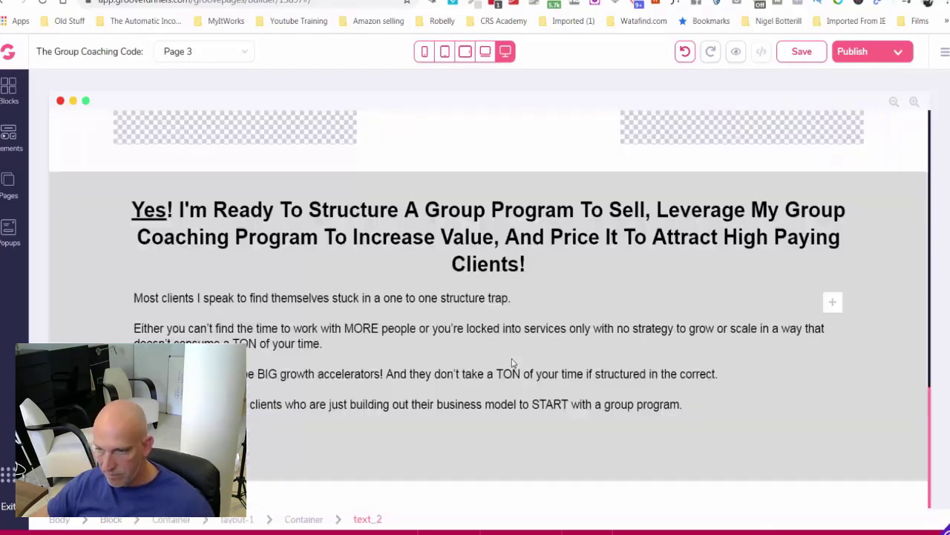
pyautogui.click(802, 52)
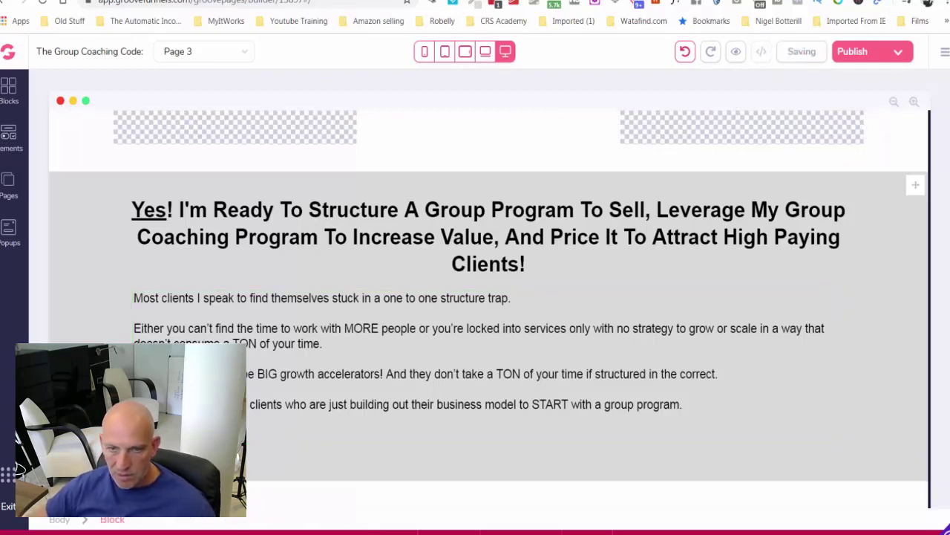
pyautogui.click(9, 139)
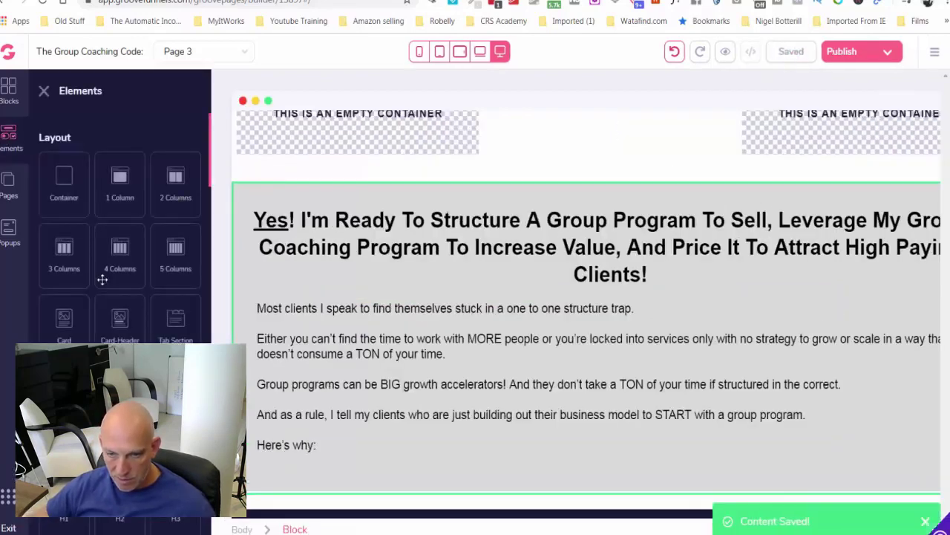
# Add a Regular List element beneath the "Here's why:" line in the grey text block.
pyautogui.scroll(-3, 102, 280)
pyautogui.scroll(-3, 102, 279)
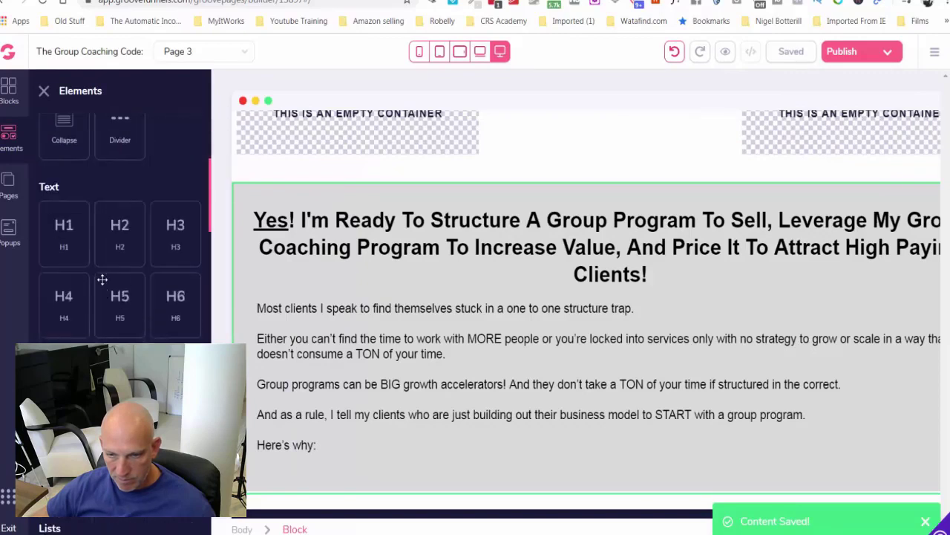
pyautogui.scroll(-3, 101, 279)
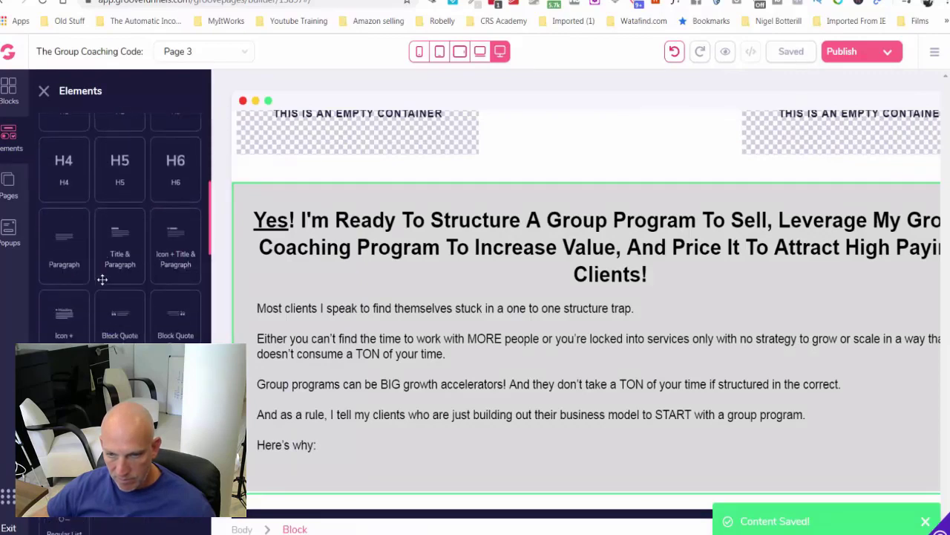
pyautogui.scroll(-1, 102, 279)
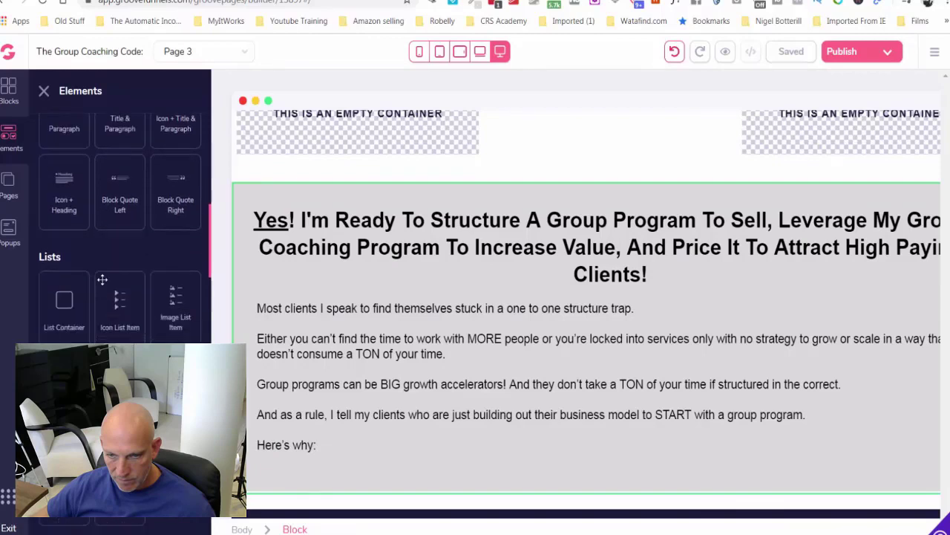
pyautogui.scroll(-1, 101, 279)
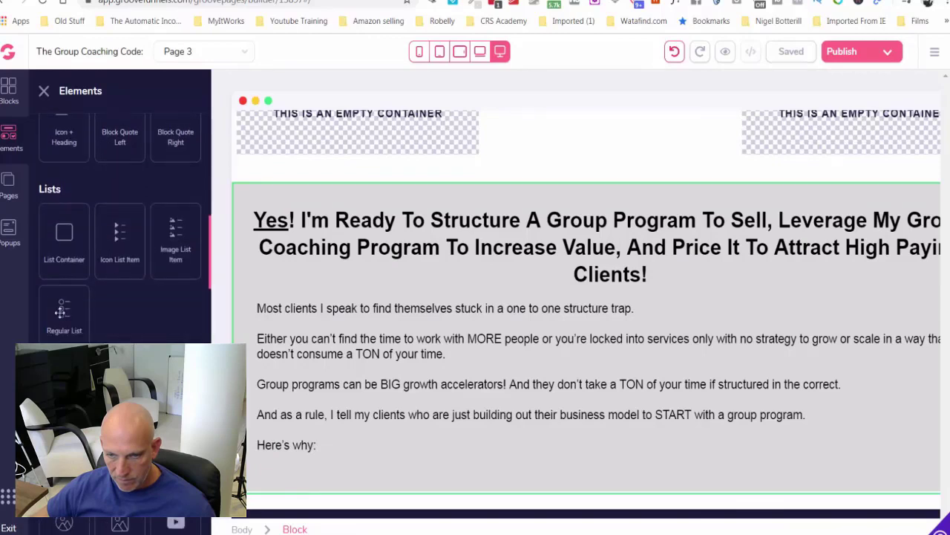
pyautogui.moveTo(61, 312); pyautogui.dragTo(414, 431)
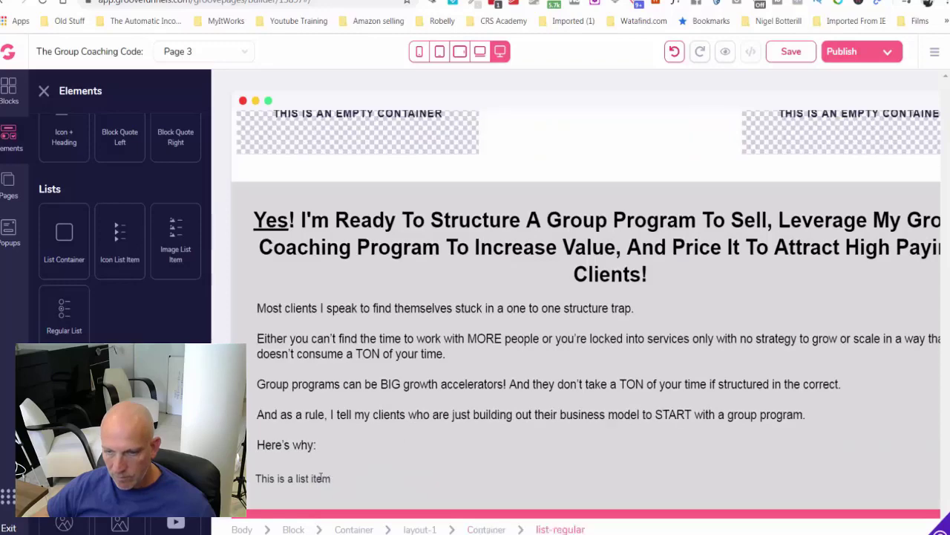
# Replace the new list's placeholder text with "Leverage your time and provide a sense of community to your clients" and update it.
pyautogui.click(320, 479)
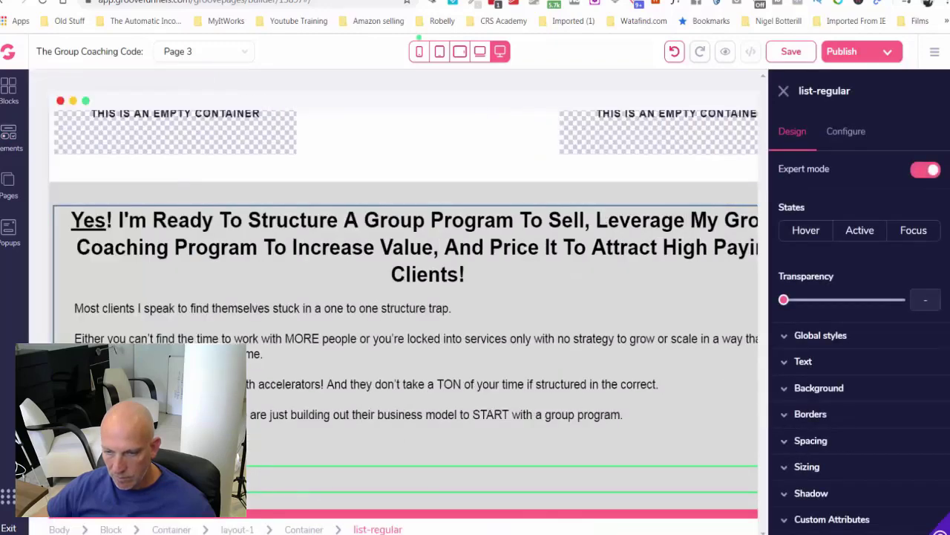
pyautogui.click(784, 90)
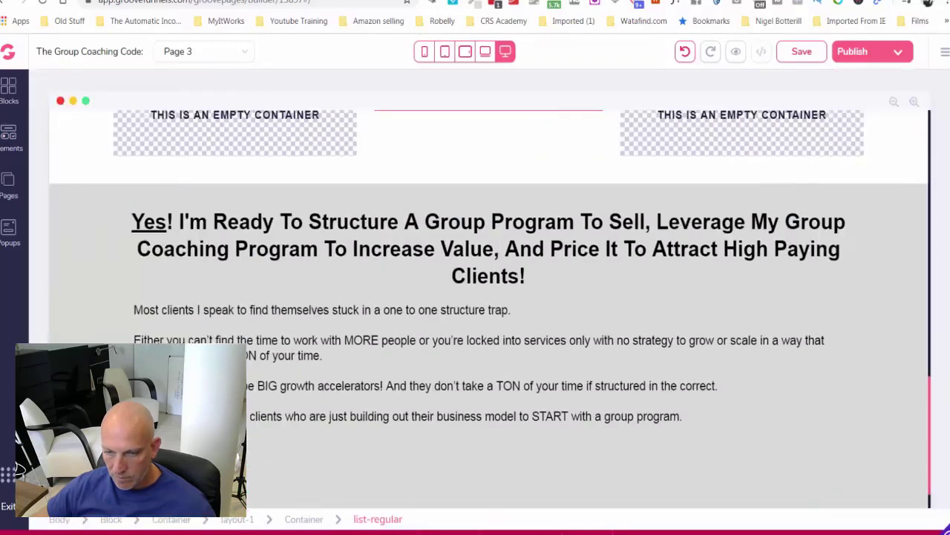
pyautogui.click(244, 475)
pyautogui.scroll(-1, 852, 139)
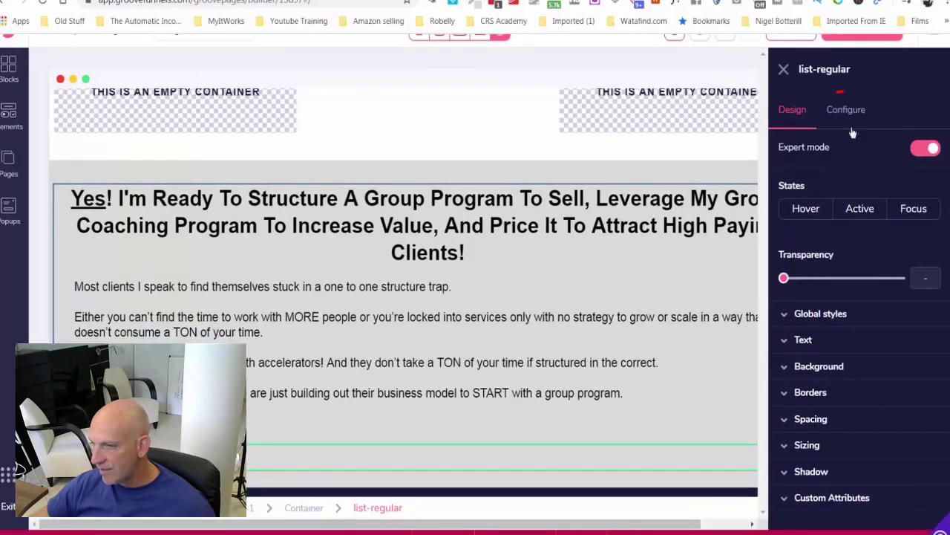
pyautogui.click(846, 110)
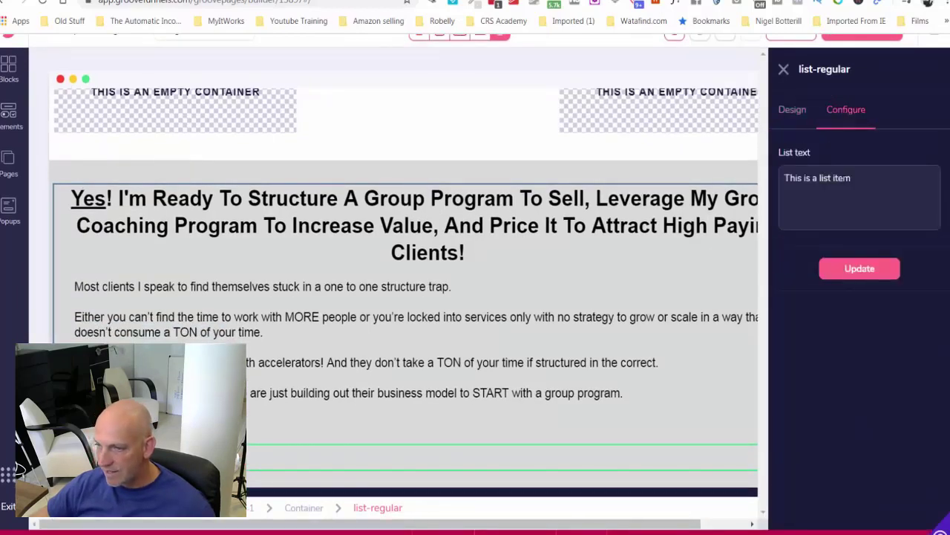
pyautogui.tripleClick(845, 179)
pyautogui.hotkey('ctrl', 'v')
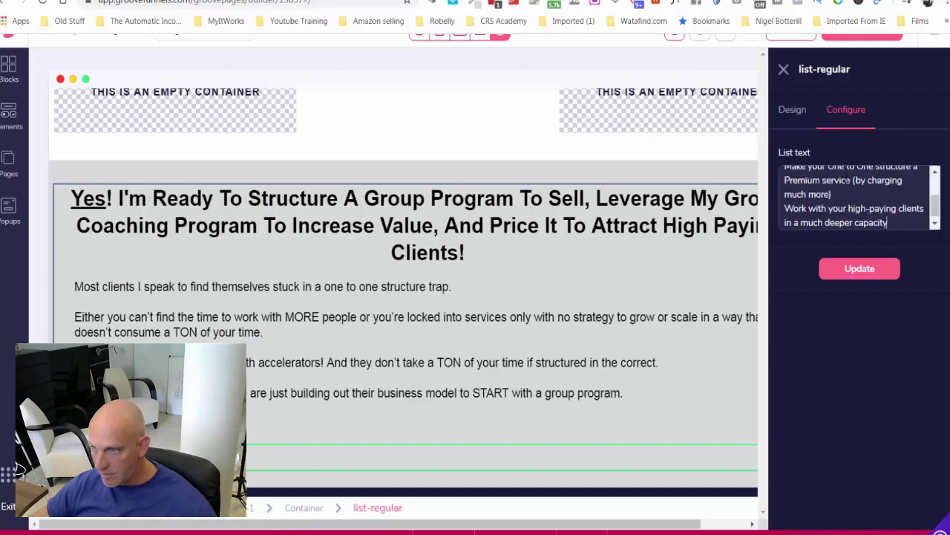
pyautogui.scroll(1, 853, 198)
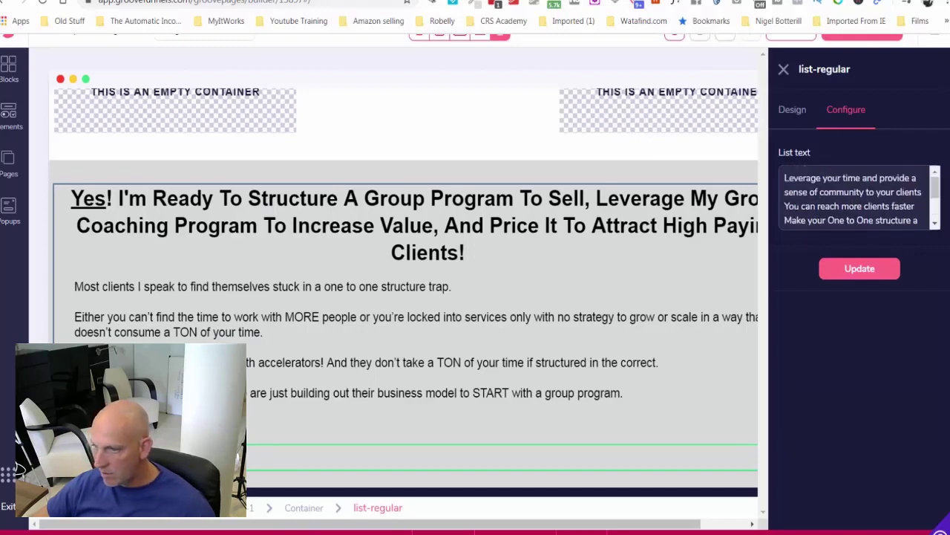
pyautogui.moveTo(785, 206); pyautogui.dragTo(891, 245)
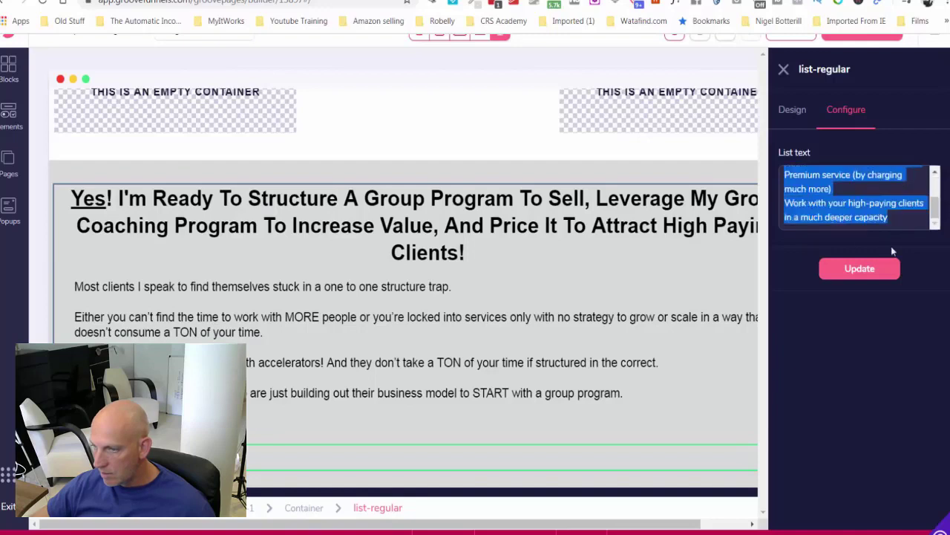
pyautogui.write('Leverage your time and provide a sense of community to your clients')
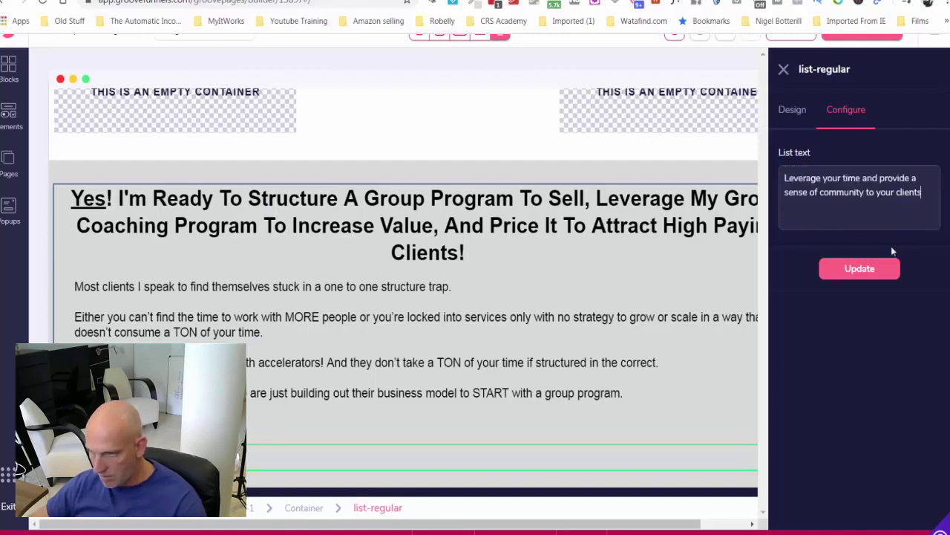
pyautogui.click(863, 268)
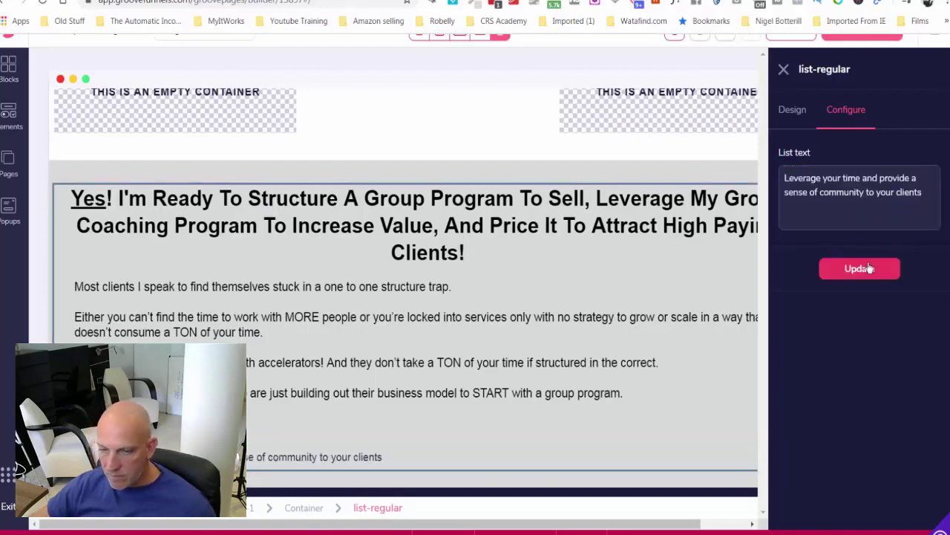
# Set the list item's text size to xl and its weight to semibold, and close the element settings.
pyautogui.click(792, 110)
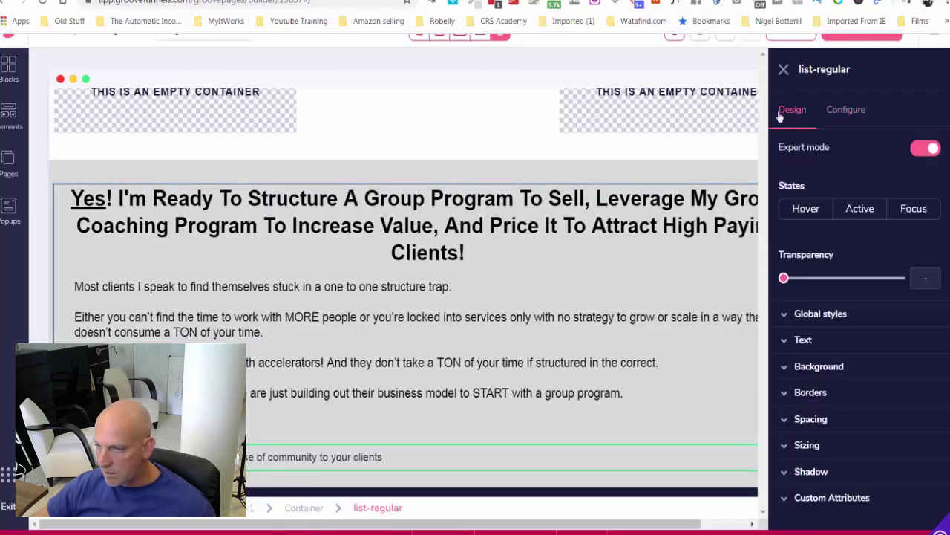
pyautogui.click(836, 339)
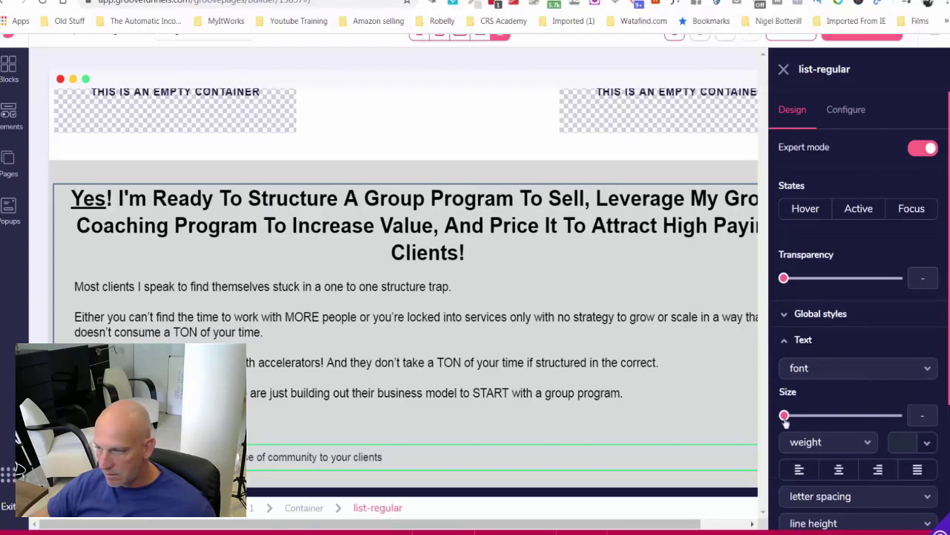
pyautogui.moveTo(784, 416); pyautogui.dragTo(831, 427)
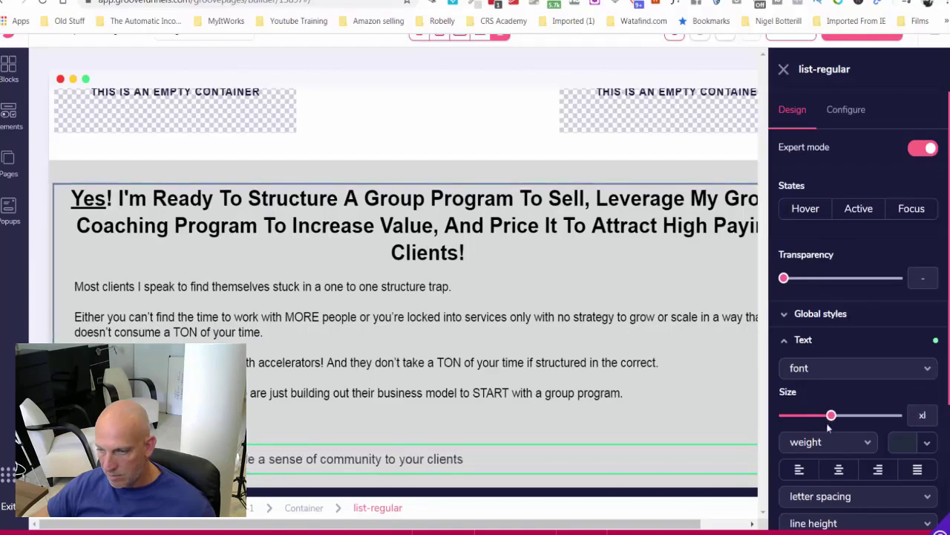
pyautogui.scroll(-2, 868, 388)
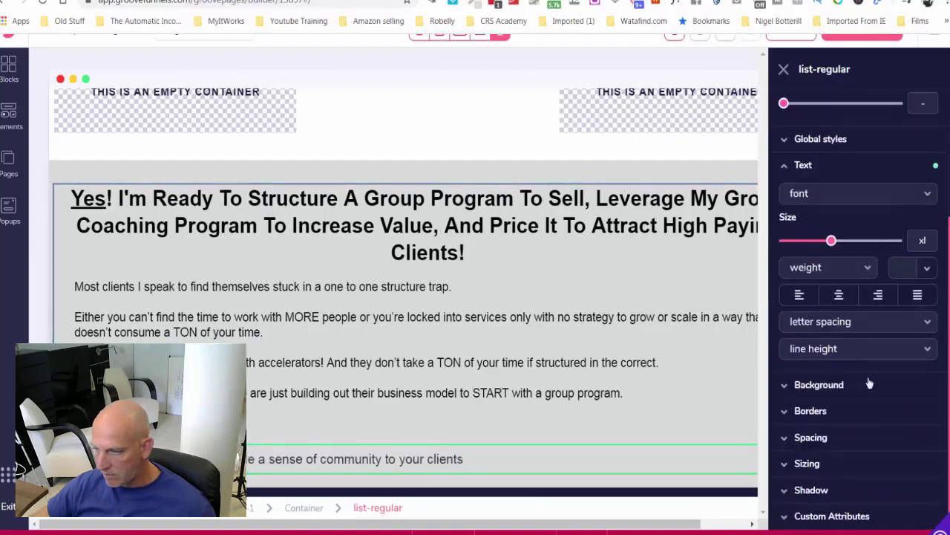
pyautogui.click(866, 267)
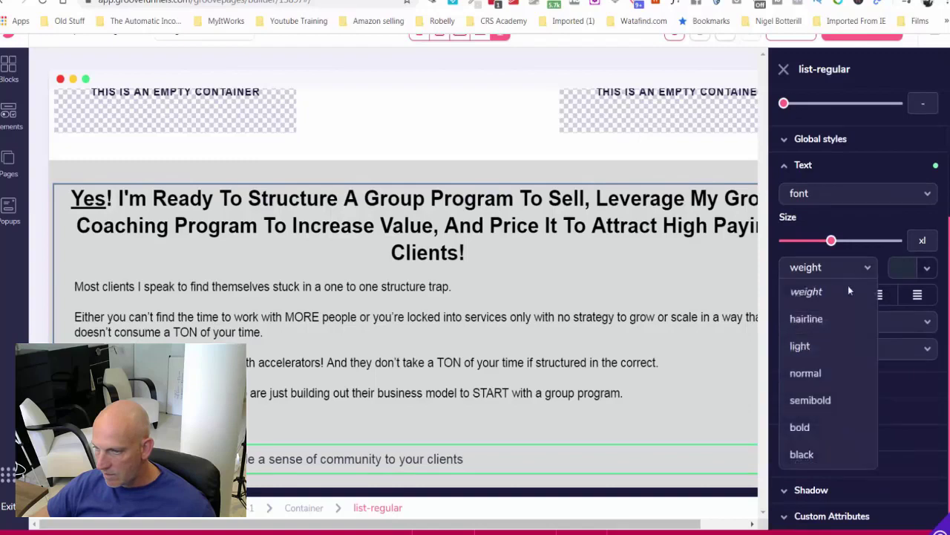
pyautogui.click(821, 404)
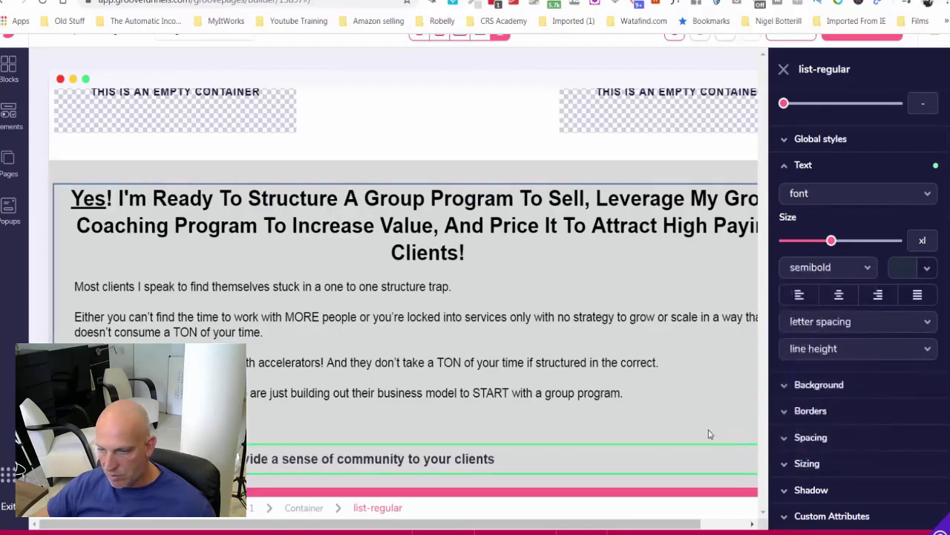
pyautogui.click(721, 376)
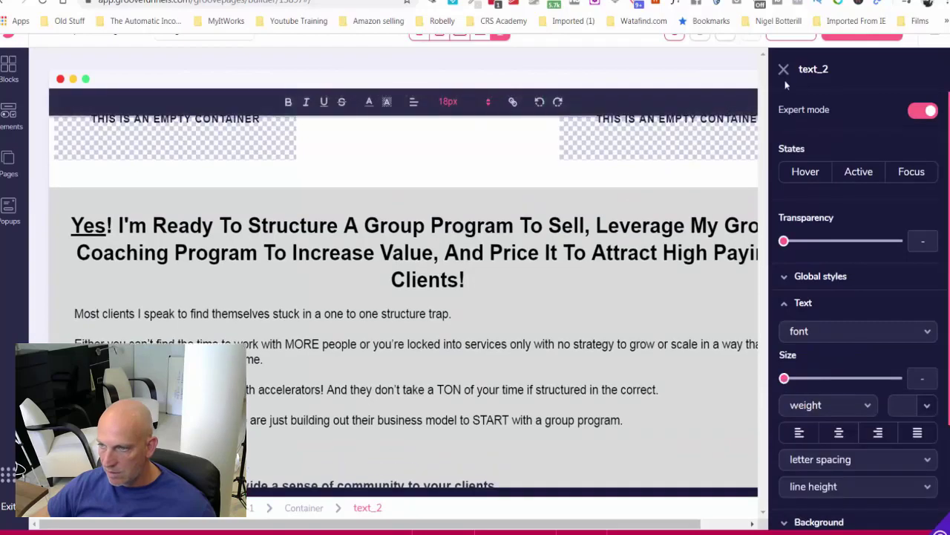
pyautogui.click(784, 69)
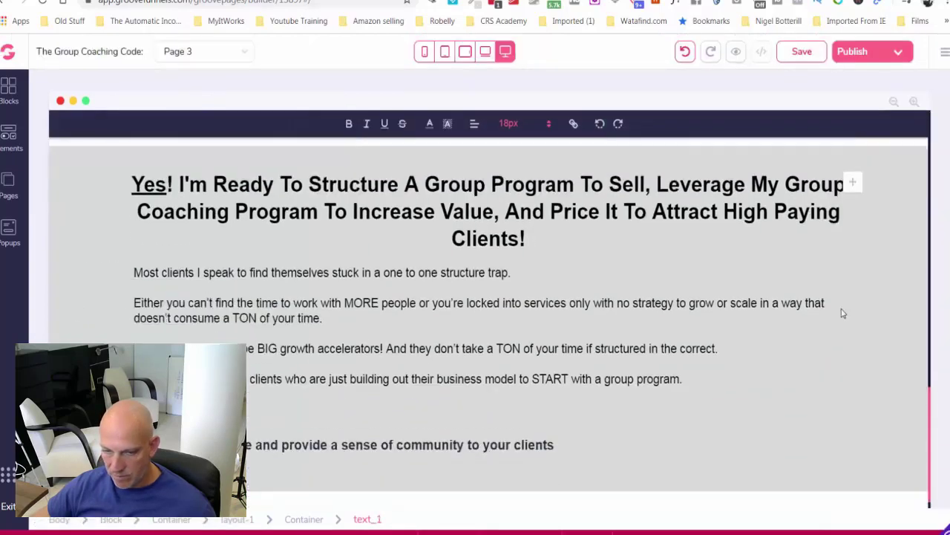
# Examine the list element's configuration and its global style, text, background, border and spacing options.
pyautogui.click(554, 442)
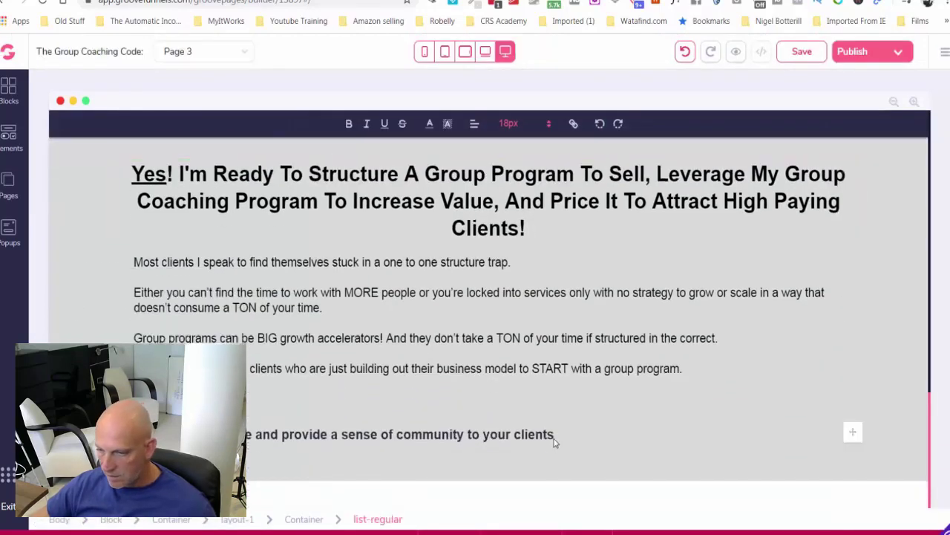
pyautogui.click(571, 438)
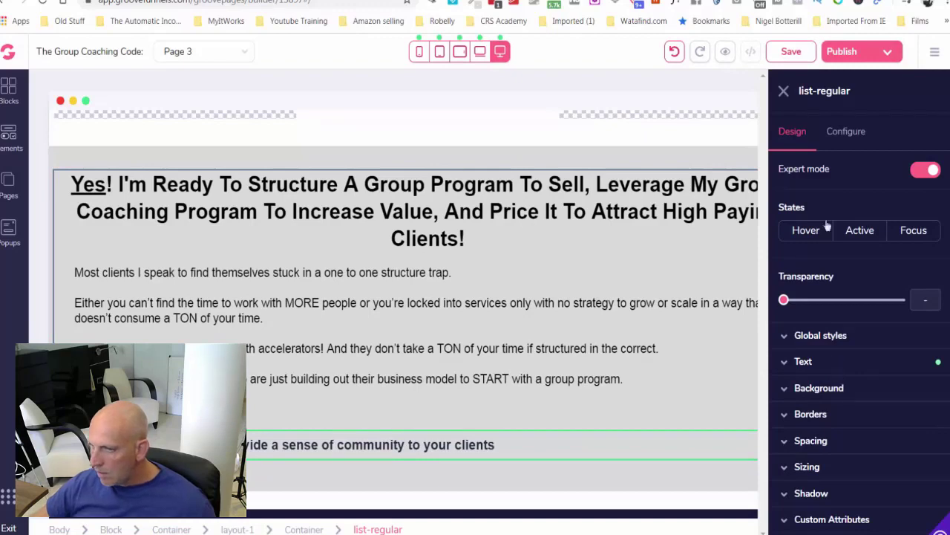
pyautogui.click(847, 131)
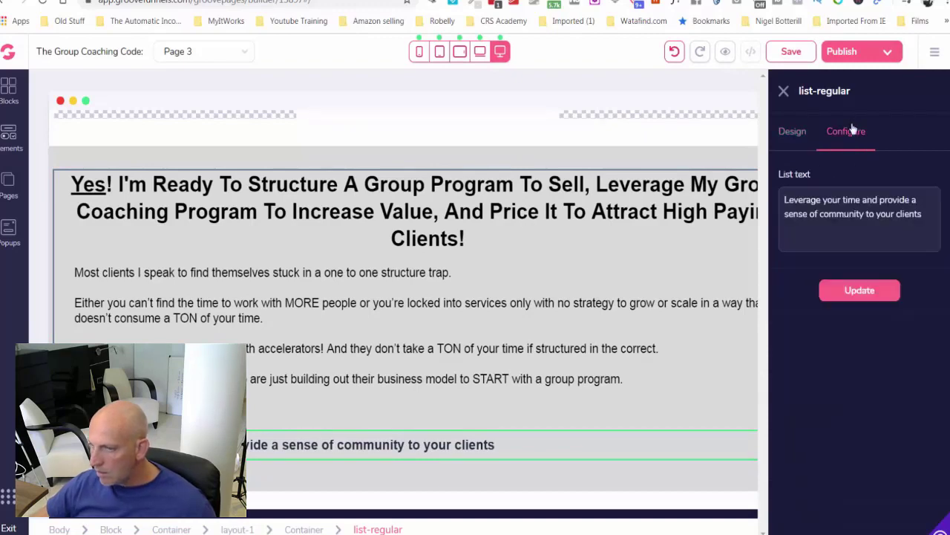
pyautogui.click(797, 137)
pyautogui.scroll(-1, 822, 295)
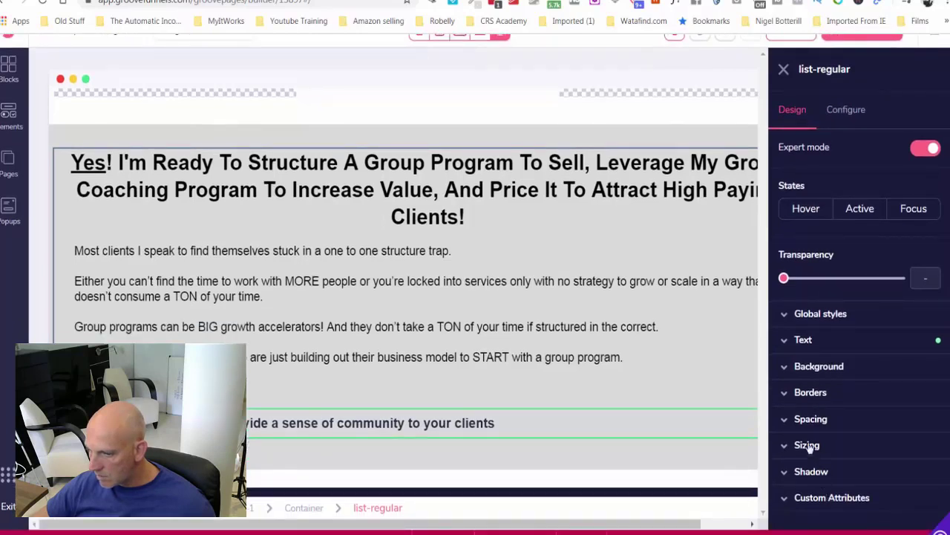
pyautogui.click(800, 315)
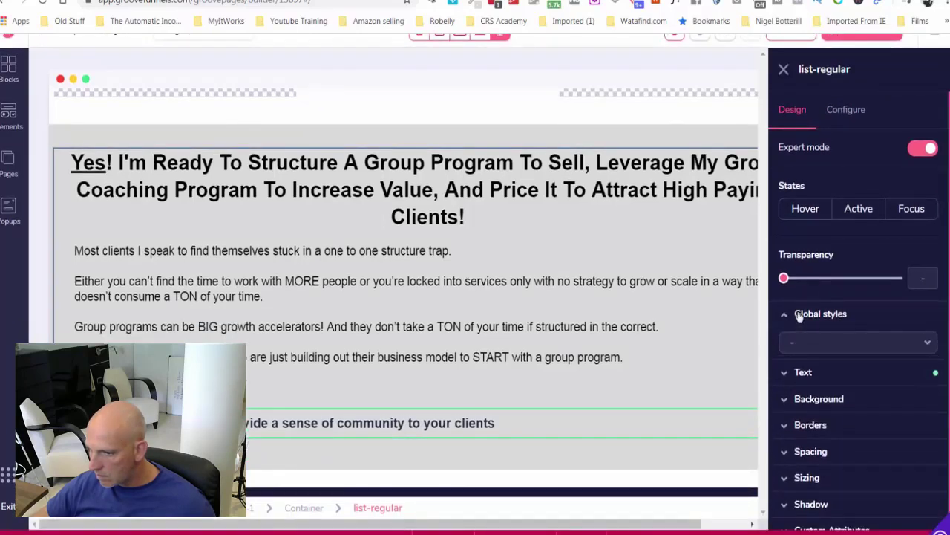
pyautogui.click(815, 341)
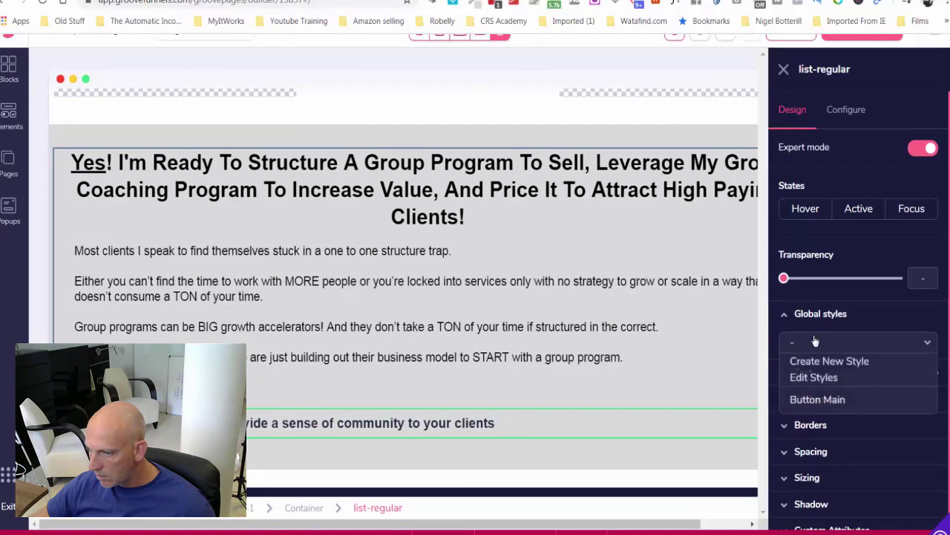
pyautogui.click(815, 341)
pyautogui.click(808, 372)
pyautogui.scroll(-1, 814, 378)
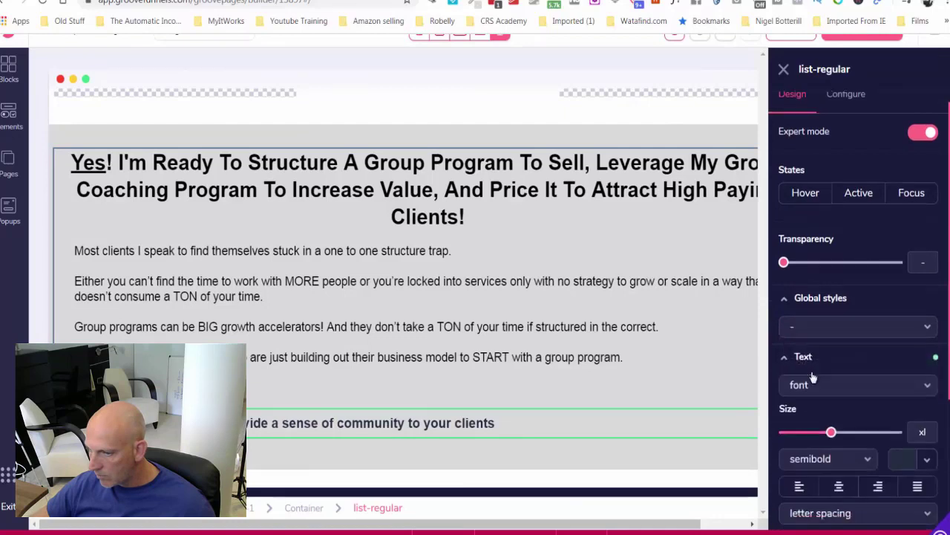
pyautogui.scroll(-3, 813, 378)
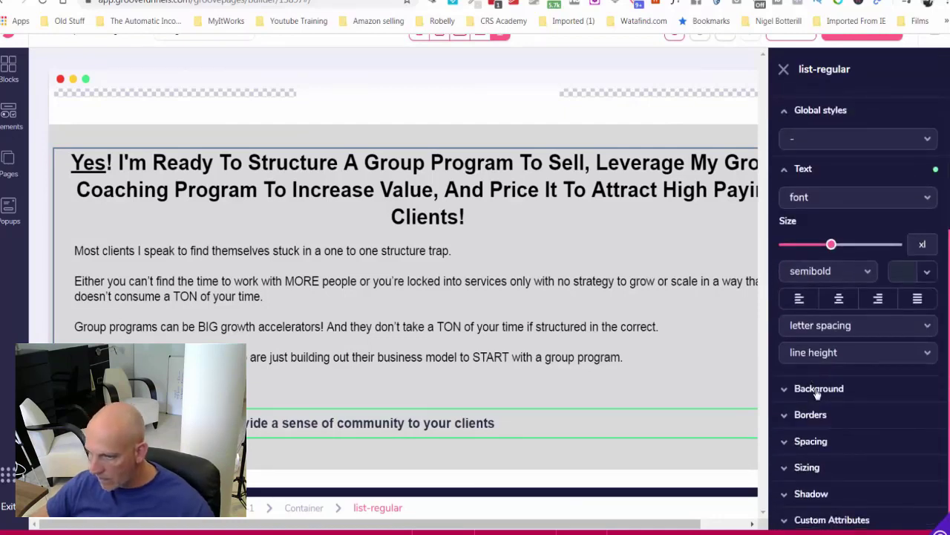
pyautogui.click(817, 390)
pyautogui.scroll(-3, 817, 394)
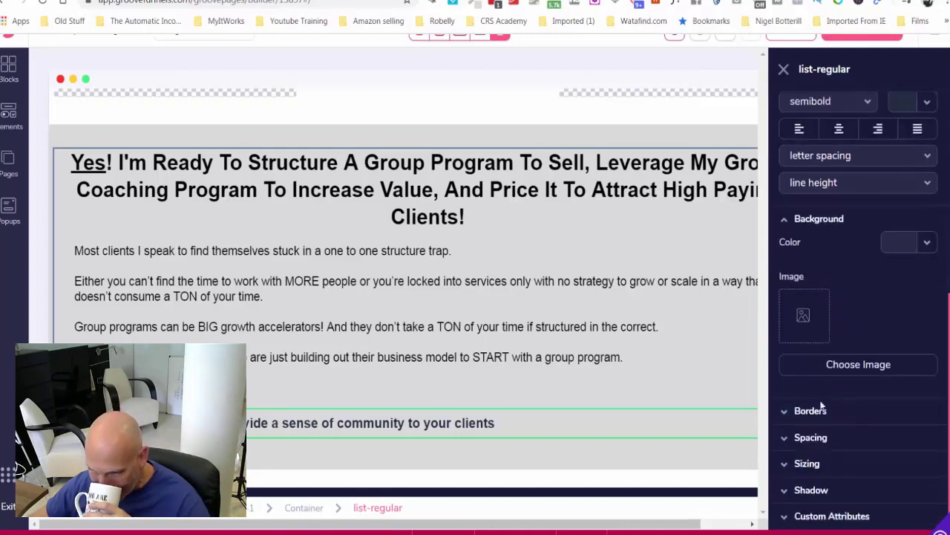
pyautogui.click(810, 410)
pyautogui.scroll(-3, 823, 407)
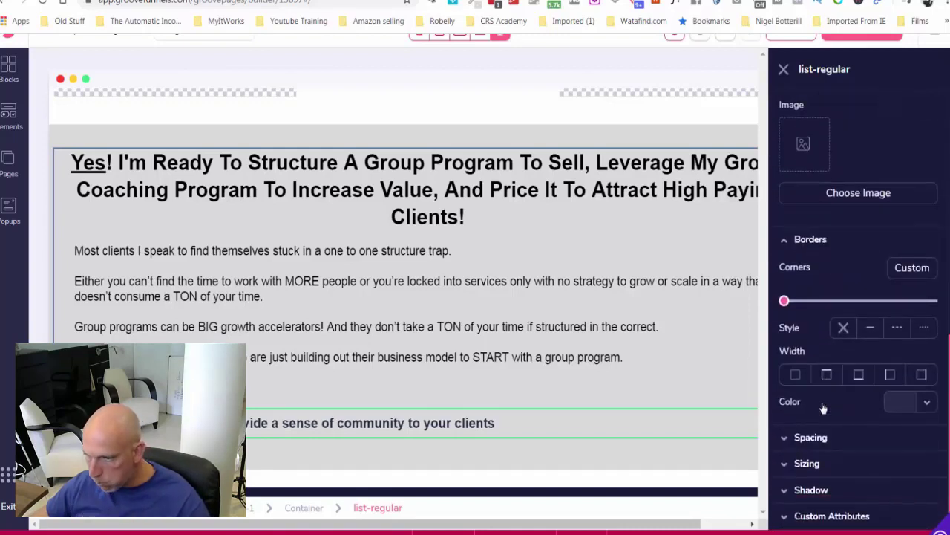
pyautogui.click(824, 438)
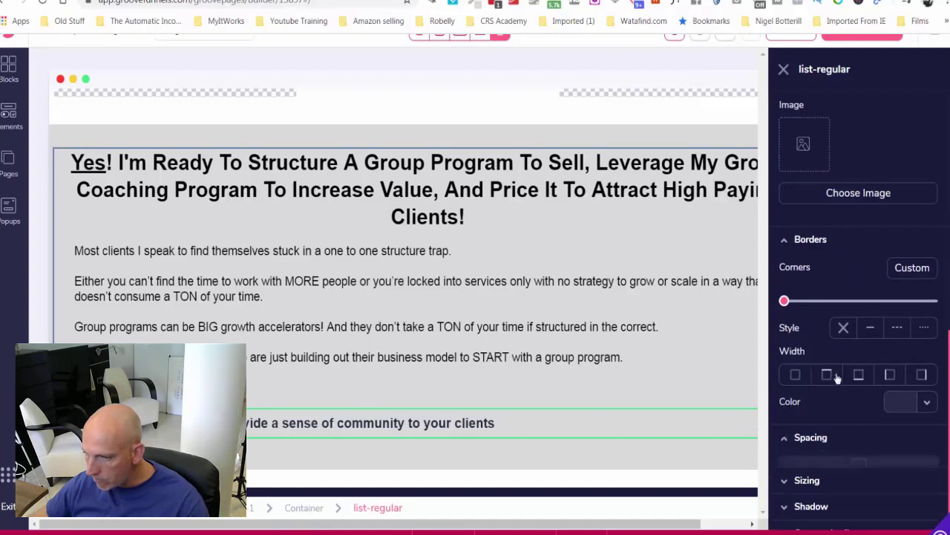
pyautogui.scroll(-2, 837, 375)
pyautogui.click(790, 294)
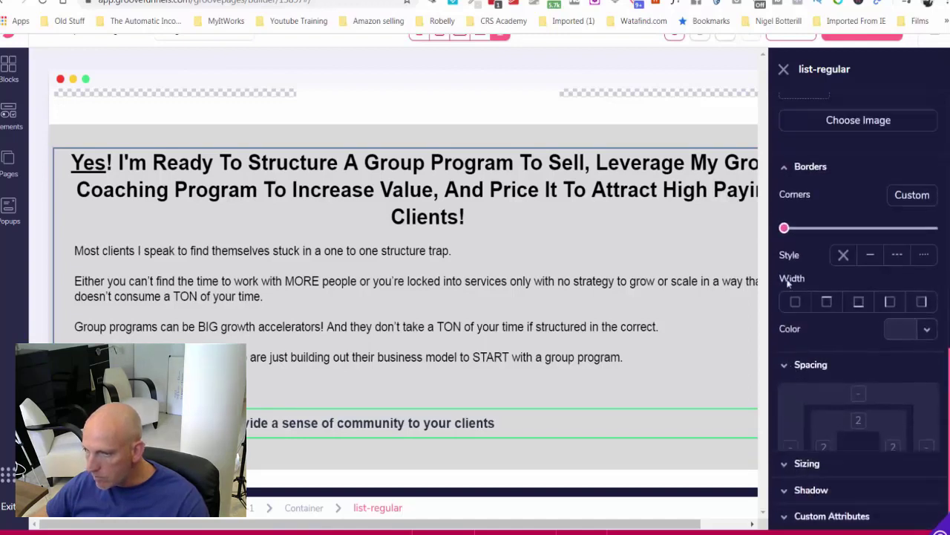
pyautogui.click(785, 248)
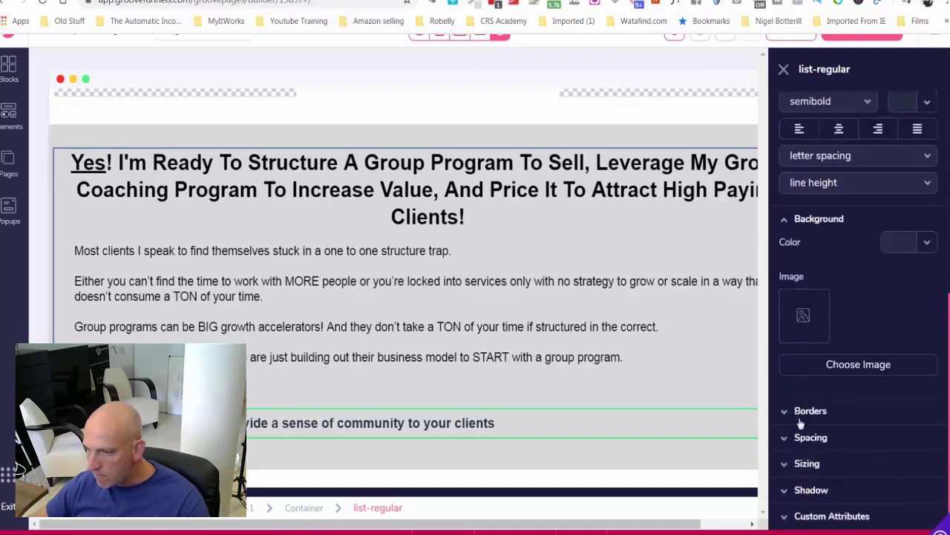
# Look through the library of page elements, including the text, list, button, media, form, device and navigation bar groups.
pyautogui.click(10, 113)
pyautogui.scroll(-5, 141, 305)
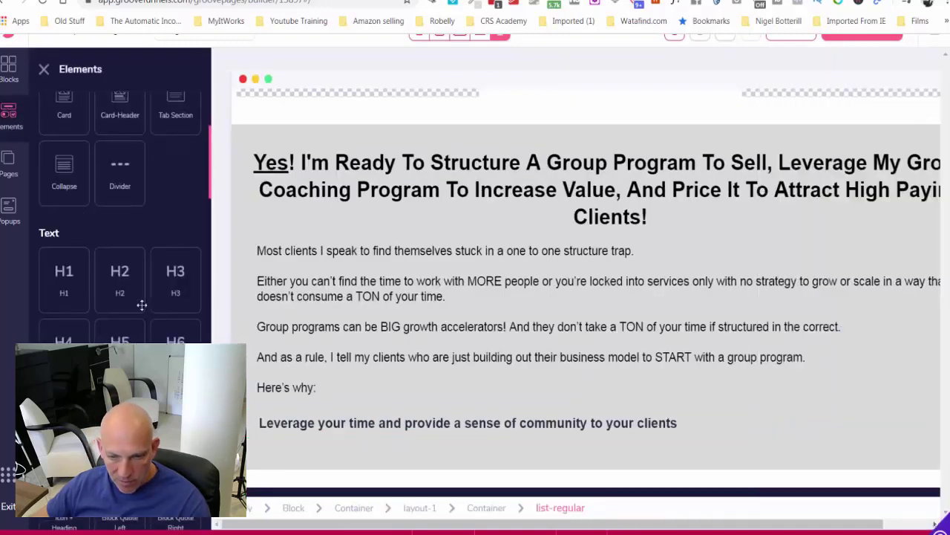
pyautogui.scroll(-3, 141, 305)
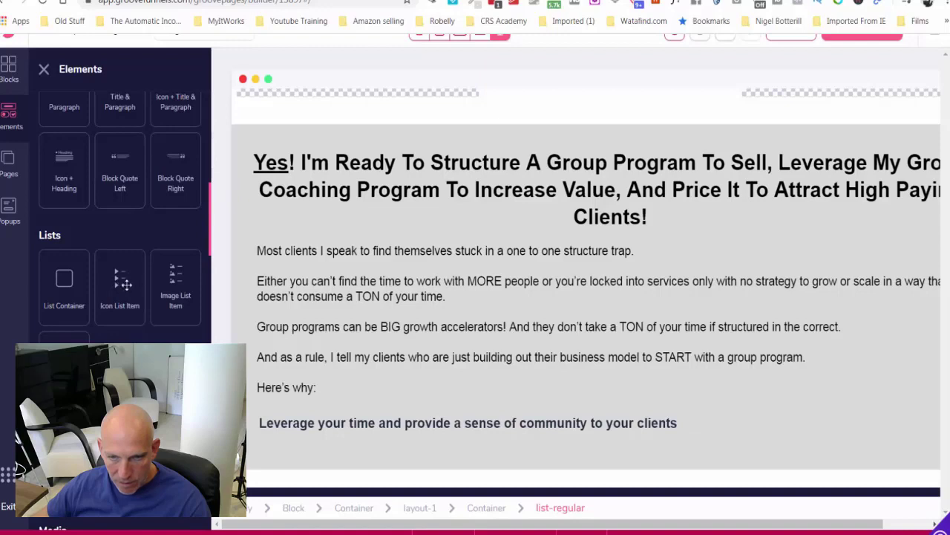
pyautogui.scroll(-4, 66, 284)
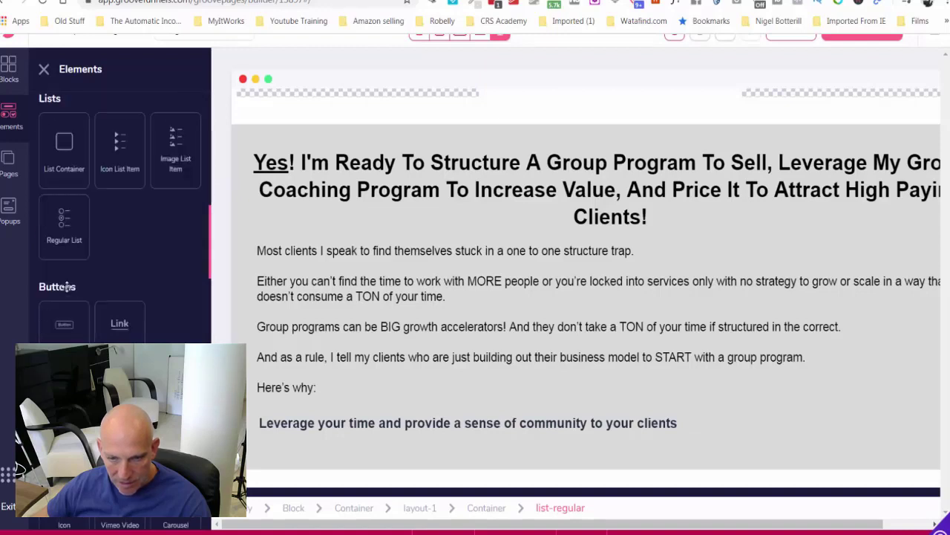
pyautogui.scroll(-5, 119, 223)
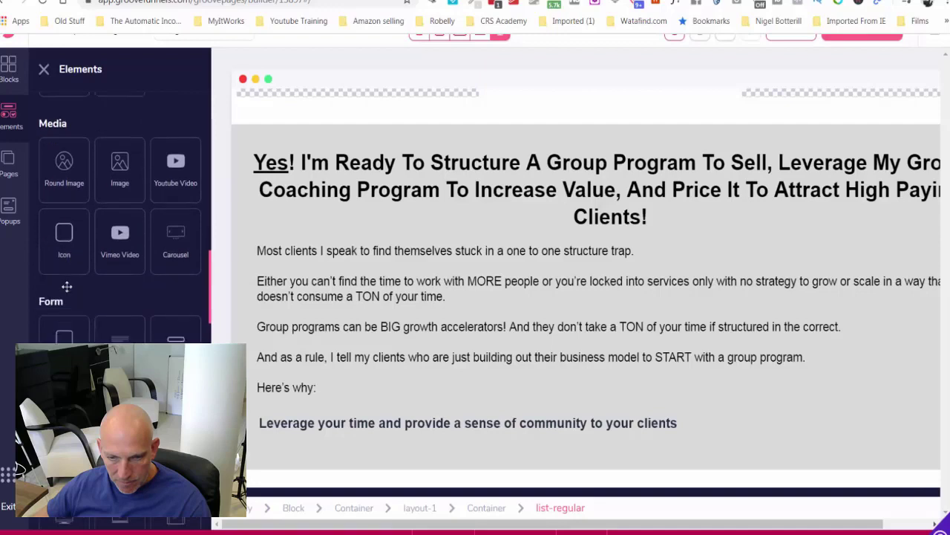
pyautogui.scroll(-5, 67, 287)
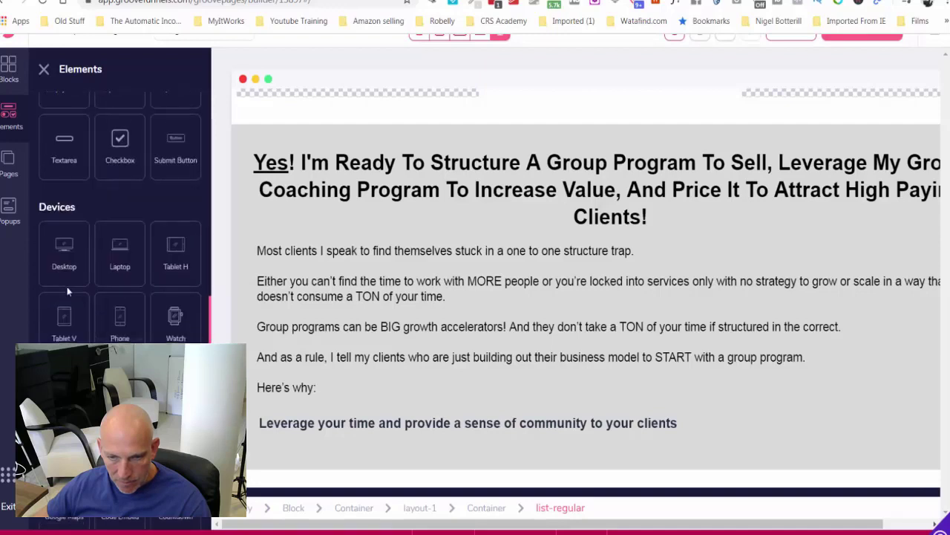
pyautogui.scroll(-3, 67, 286)
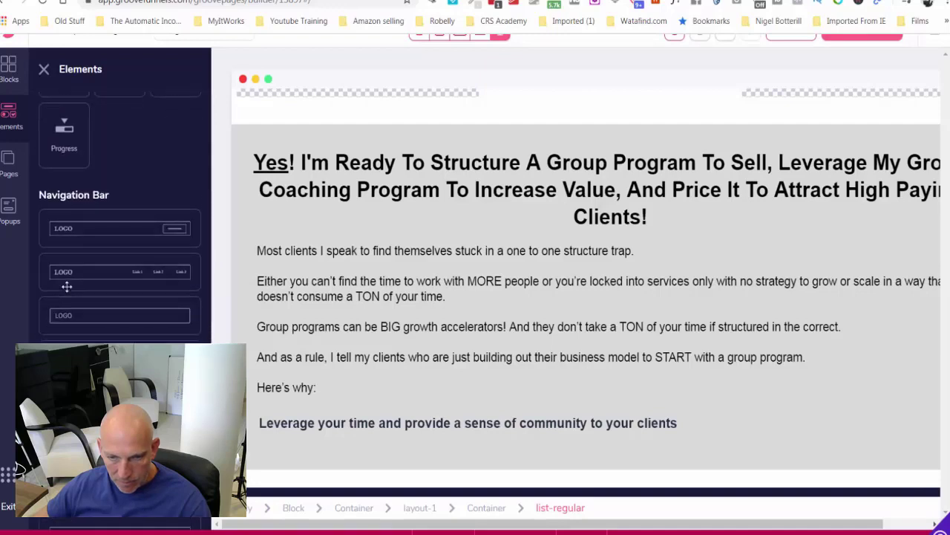
pyautogui.scroll(6, 67, 286)
pyautogui.scroll(6, 67, 287)
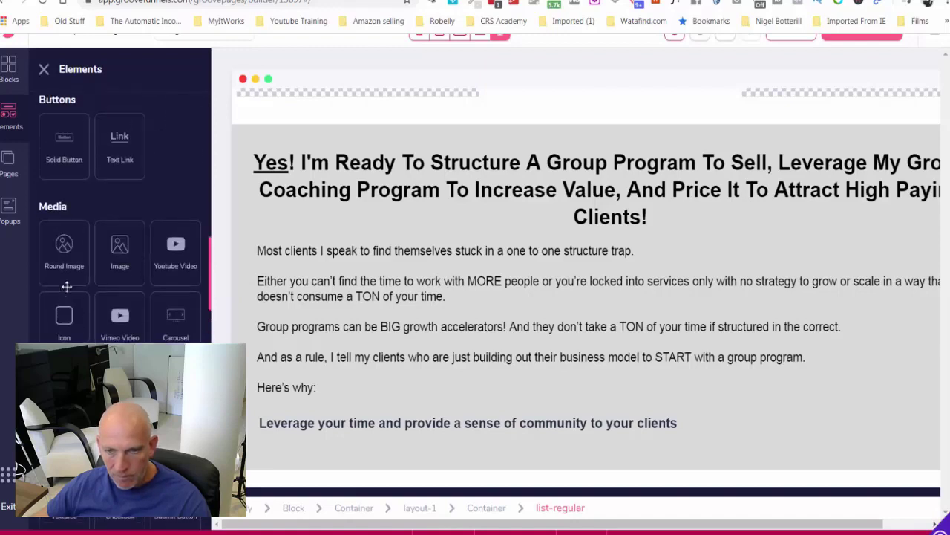
pyautogui.scroll(-2, 67, 287)
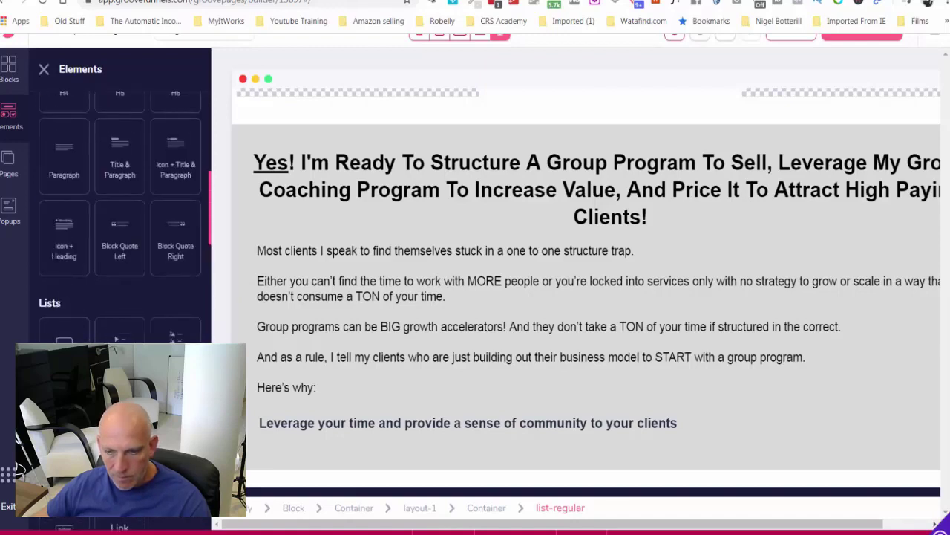
pyautogui.click(44, 71)
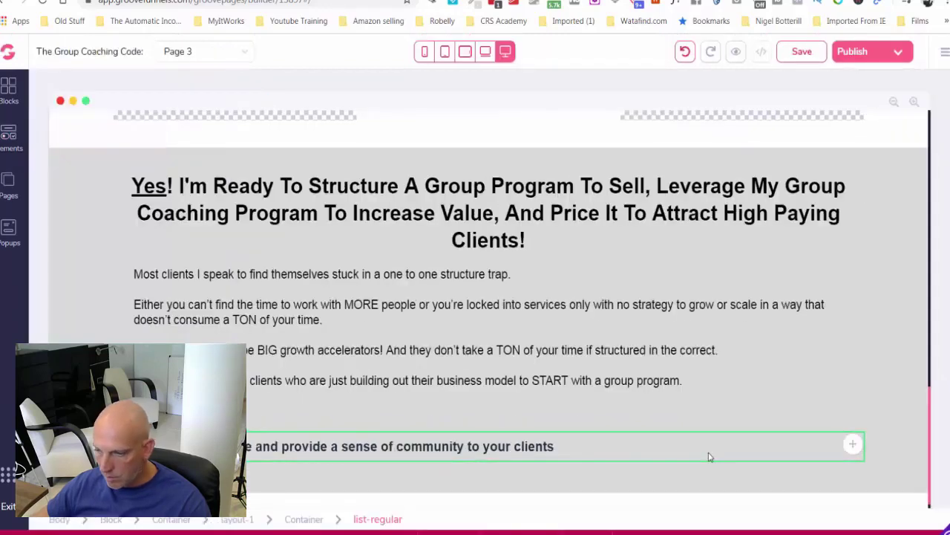
# Duplicate the list item and set the copy's text to "You can reach more clients faster", updating it and closing the settings.
pyautogui.click(746, 447)
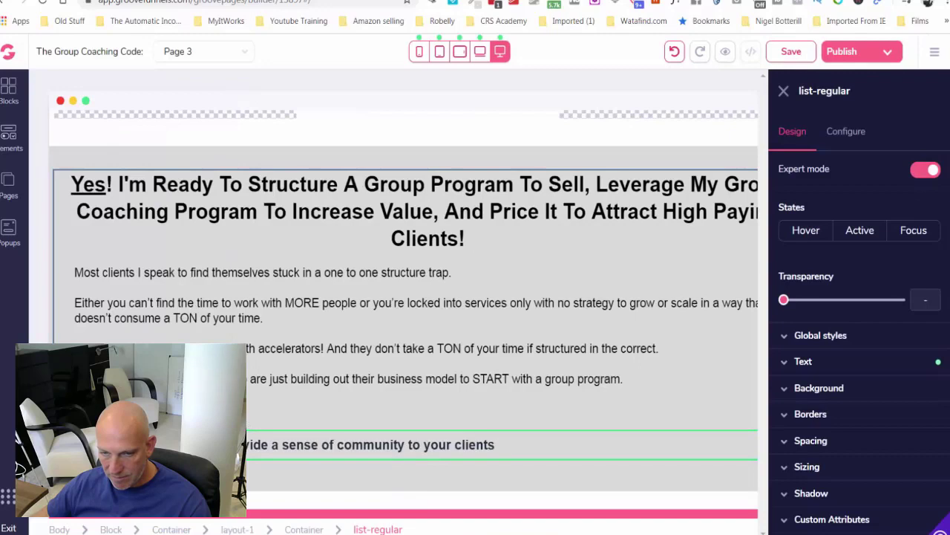
pyautogui.hotkey('ctrl', 'v')
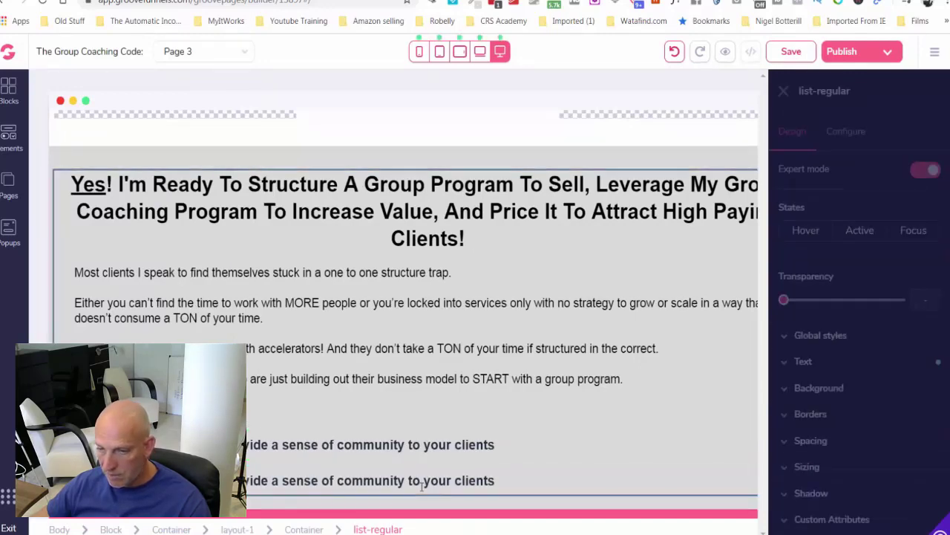
pyautogui.click(854, 131)
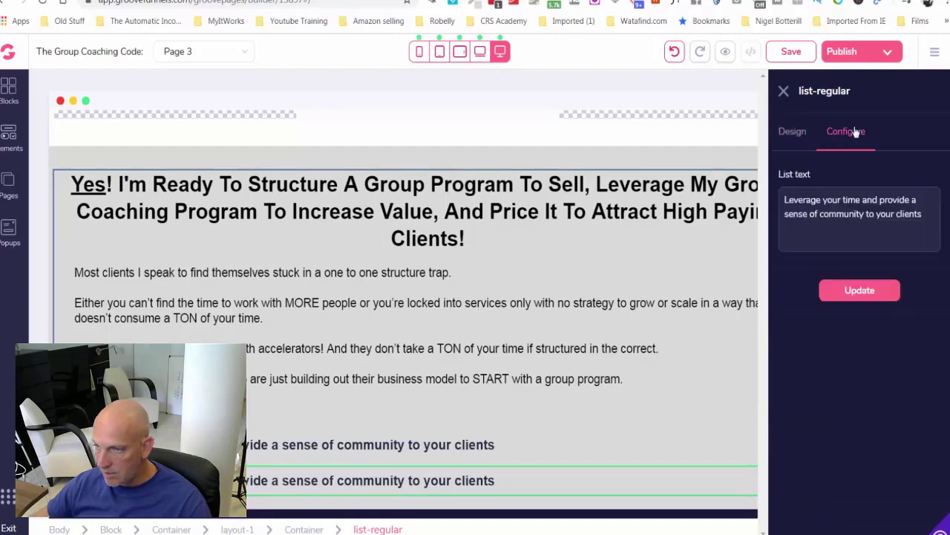
pyautogui.tripleClick(855, 222)
pyautogui.write('You can reach more clients faster Make your One to One structure a Premium service (by charging much more) Work with your high paying clients in a much deeper capacity')
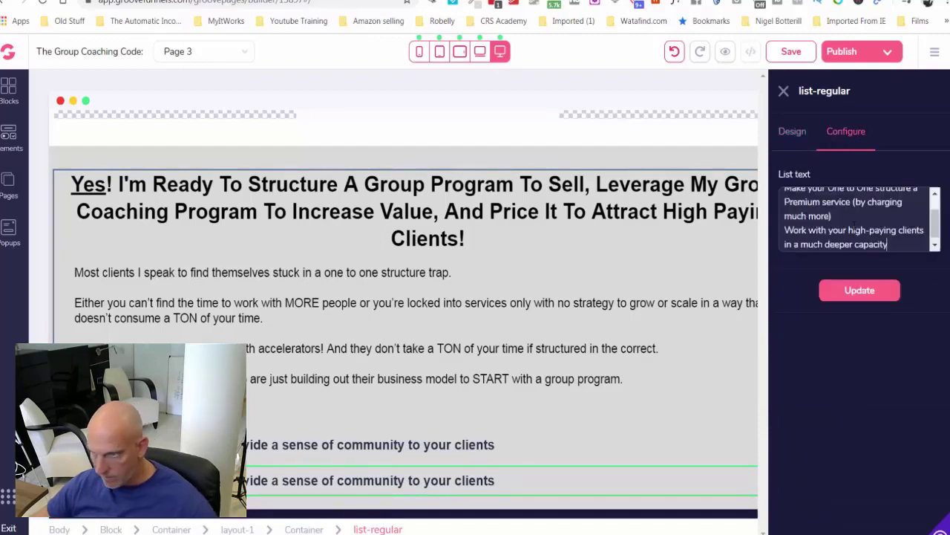
pyautogui.scroll(3, 854, 226)
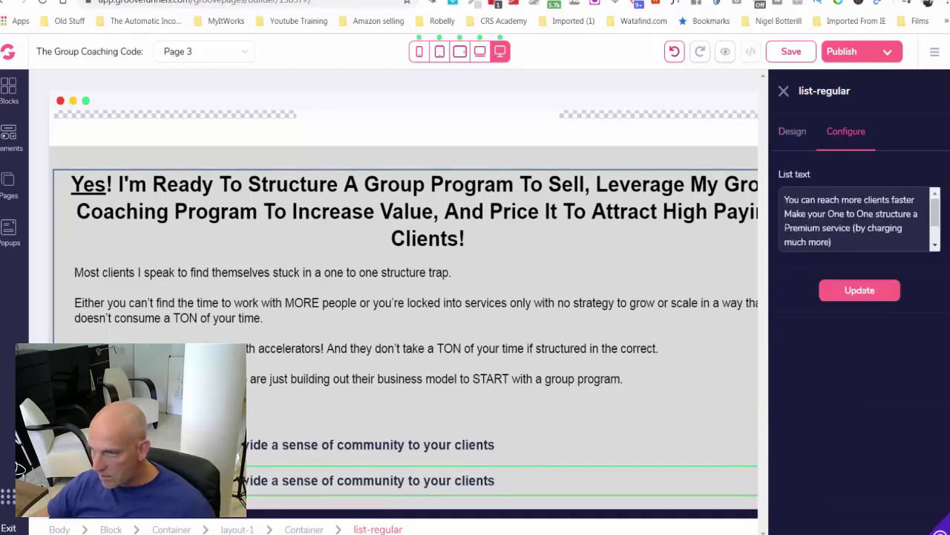
pyautogui.moveTo(785, 228); pyautogui.dragTo(893, 269)
pyautogui.write('You can reach more clients faster Make your One to One structure a')
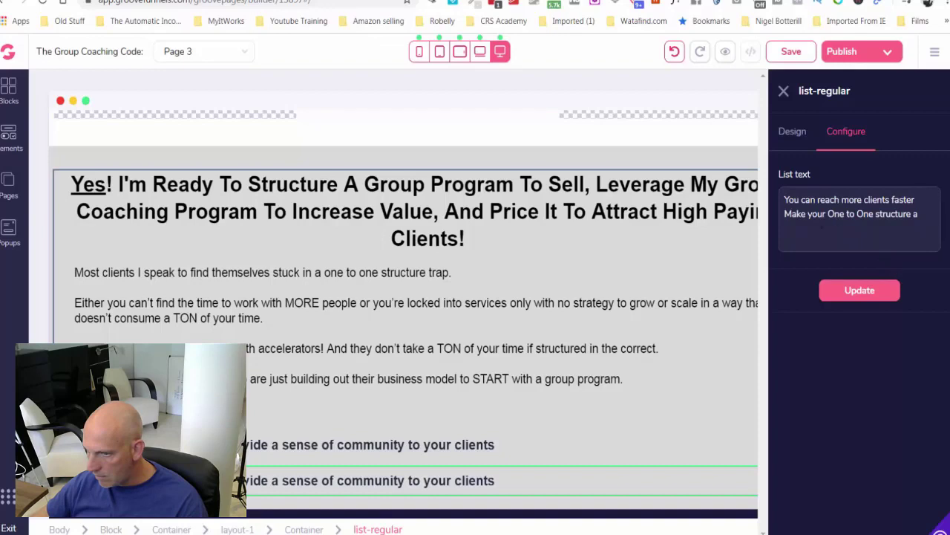
pyautogui.moveTo(784, 214); pyautogui.dragTo(921, 215)
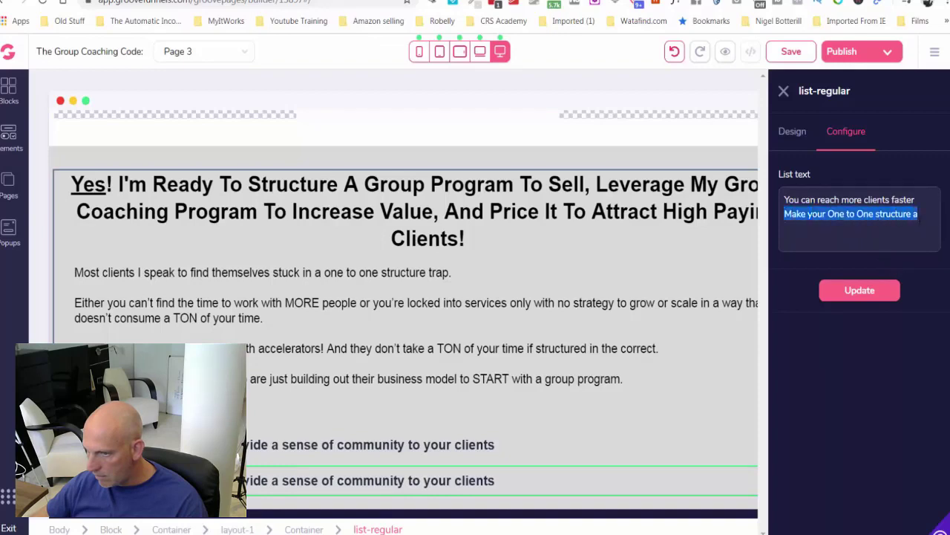
pyautogui.press('BackSpace')
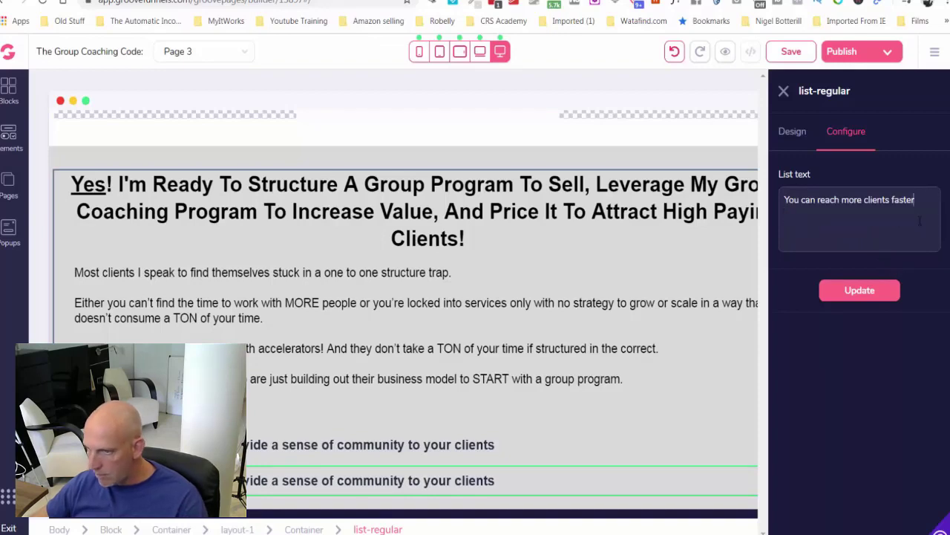
pyautogui.click(859, 290)
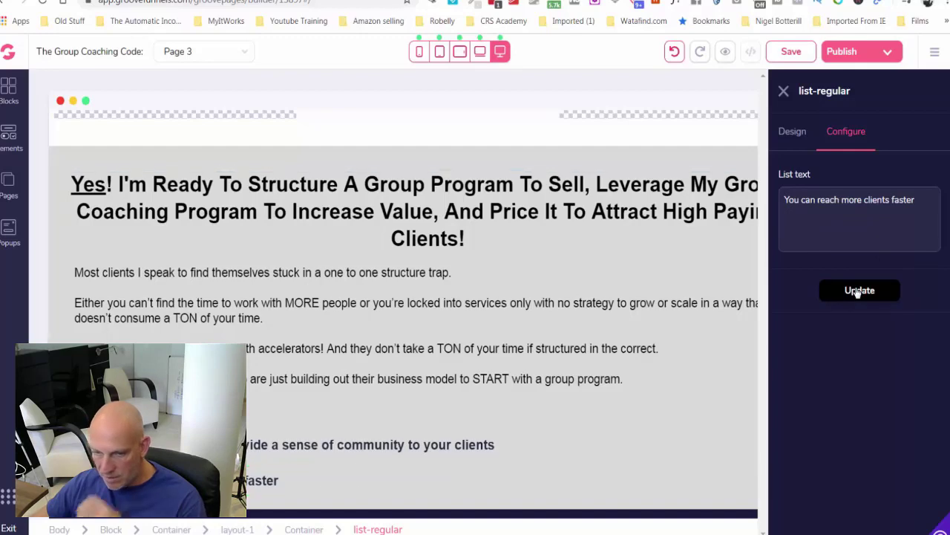
pyautogui.click(687, 387)
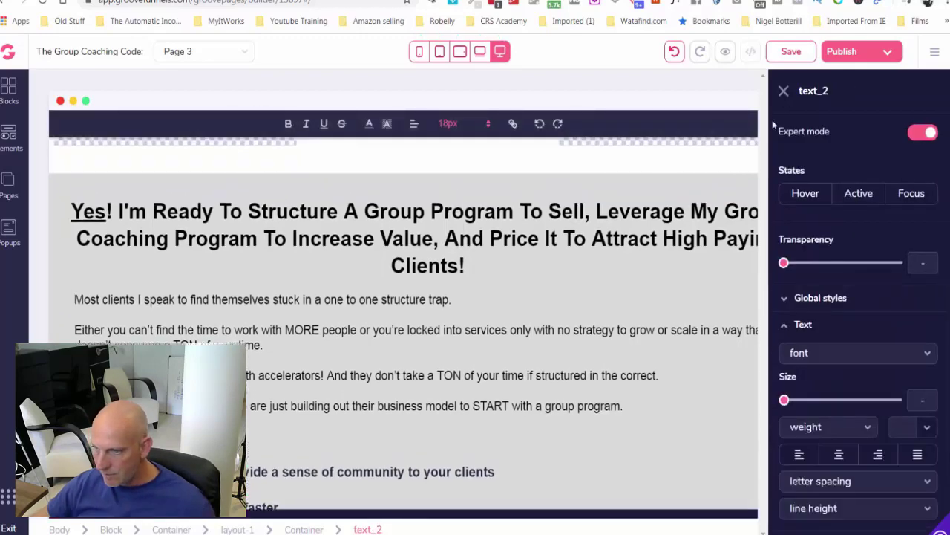
pyautogui.click(783, 91)
# Duplicate the second list item and update the copy's text to "Make your One to One structure a Premium service (by charging much more)".
pyautogui.scroll(-1, 745, 301)
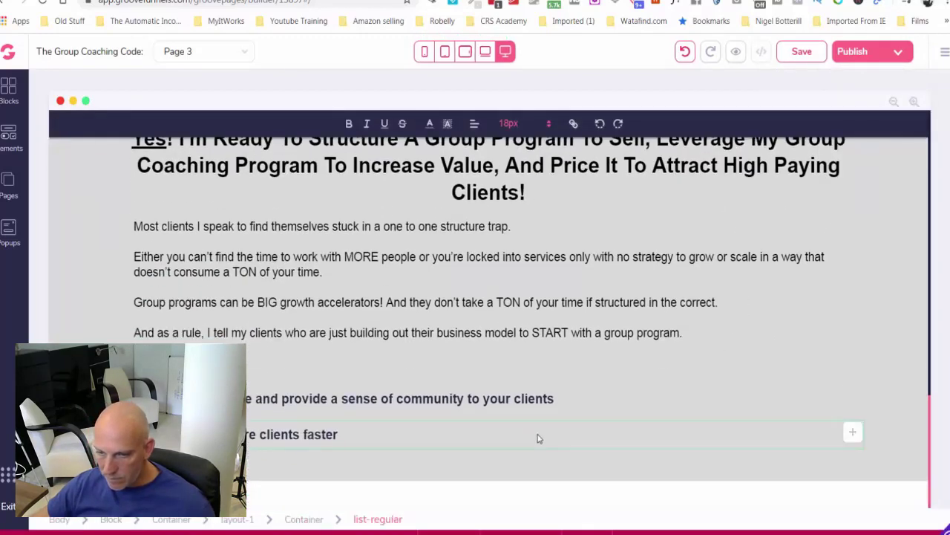
pyautogui.click(777, 435)
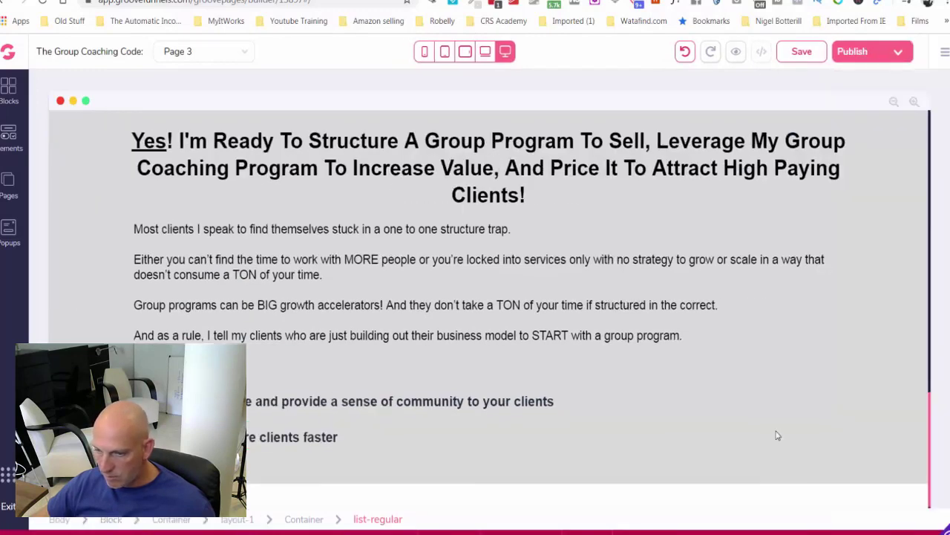
pyautogui.click(603, 436)
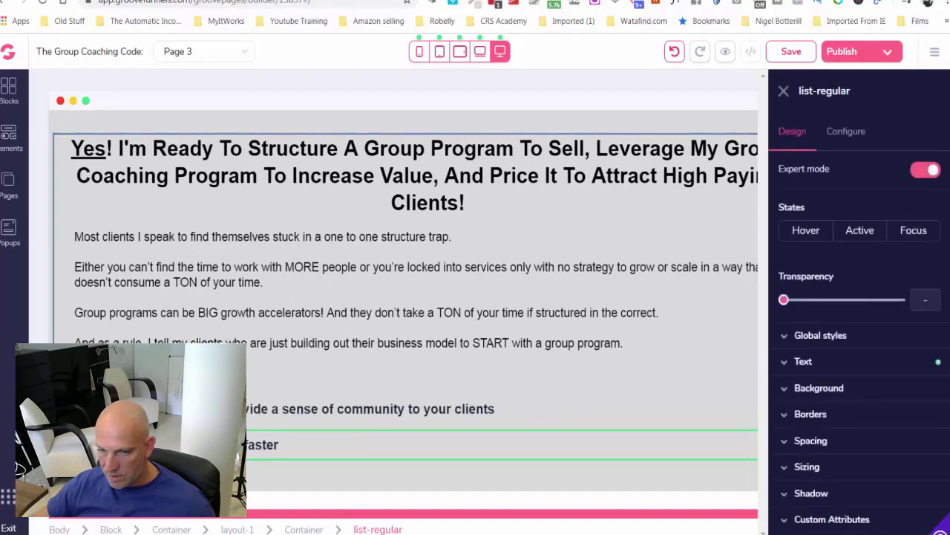
pyautogui.click(847, 132)
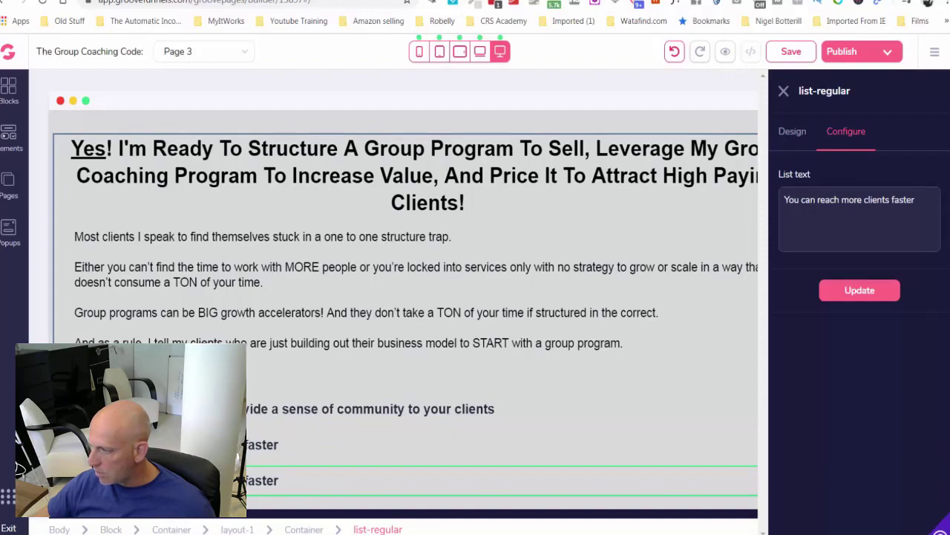
pyautogui.tripleClick(876, 200)
pyautogui.write('Make your One to One structure a Premium service (by charging much more)')
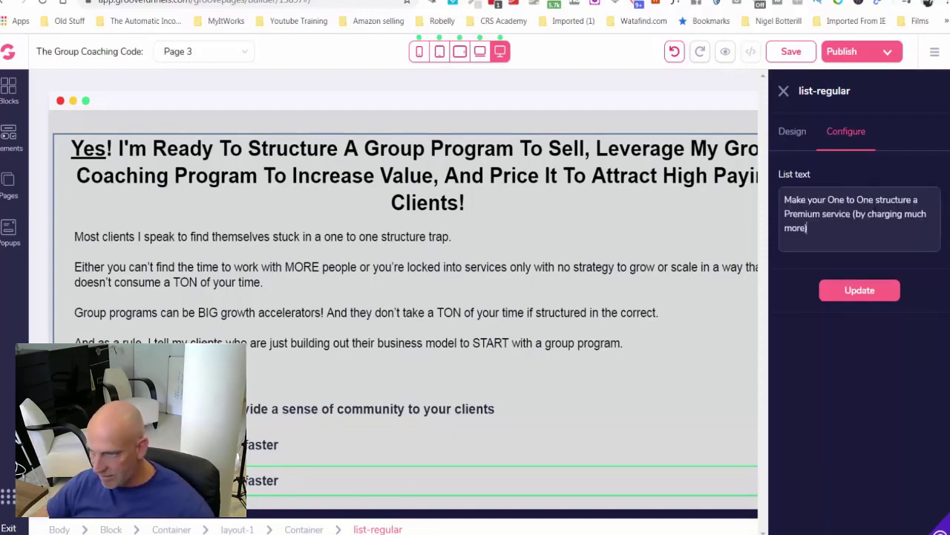
pyautogui.click(873, 289)
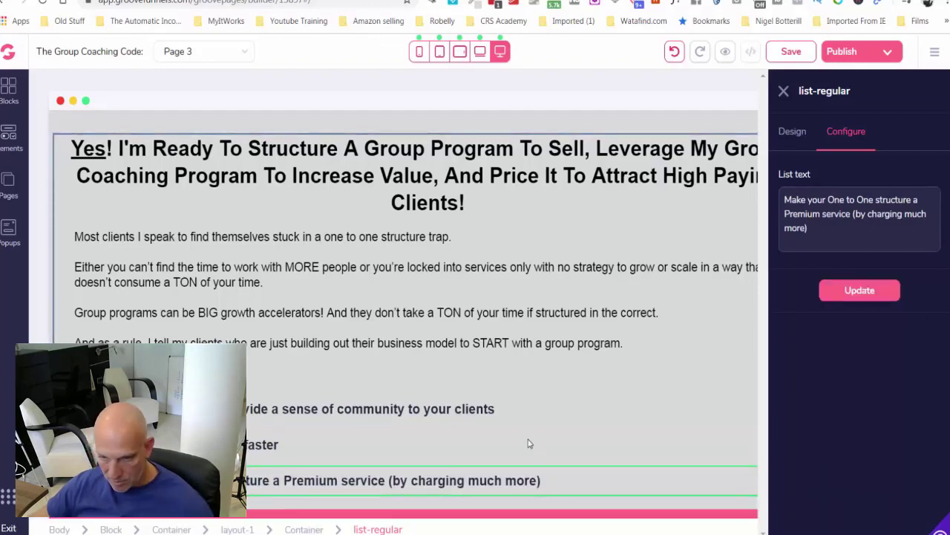
pyautogui.click(884, 290)
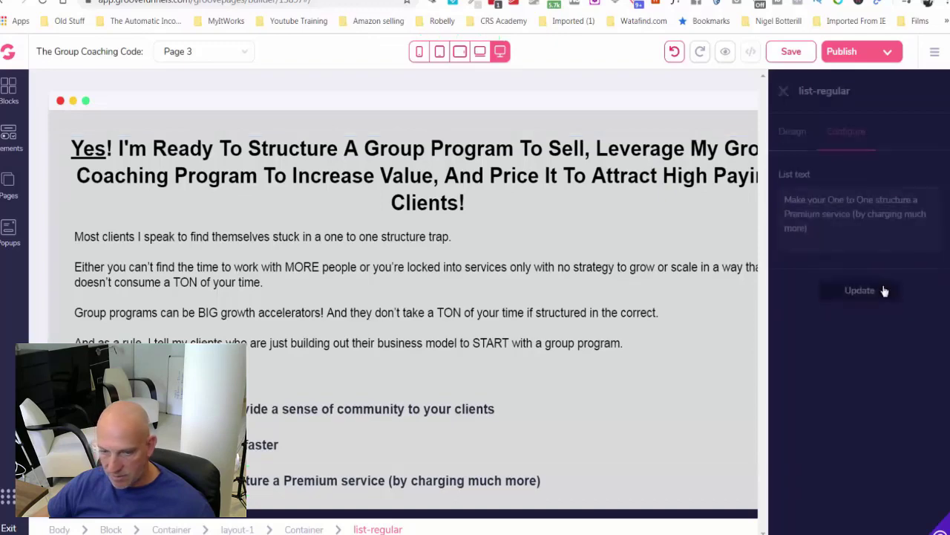
pyautogui.doubleClick(646, 485)
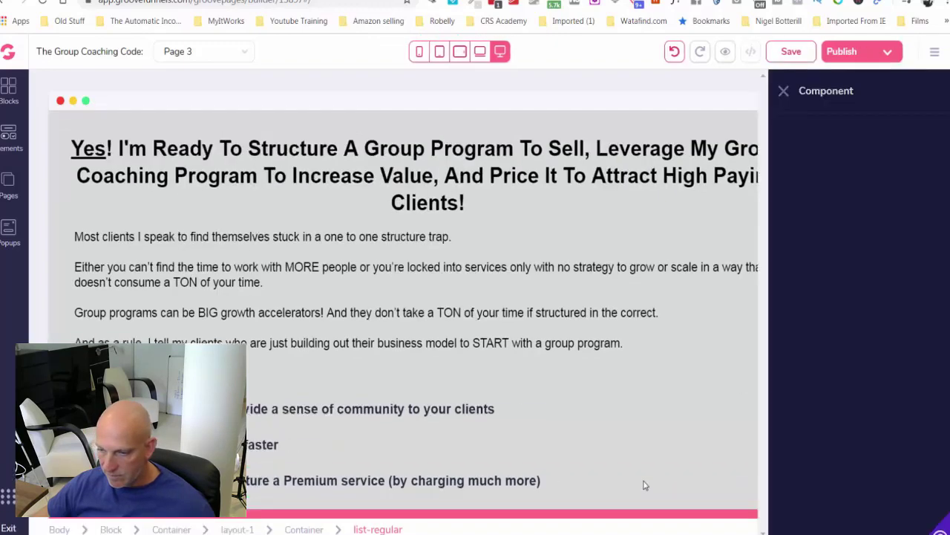
pyautogui.click(250, 483)
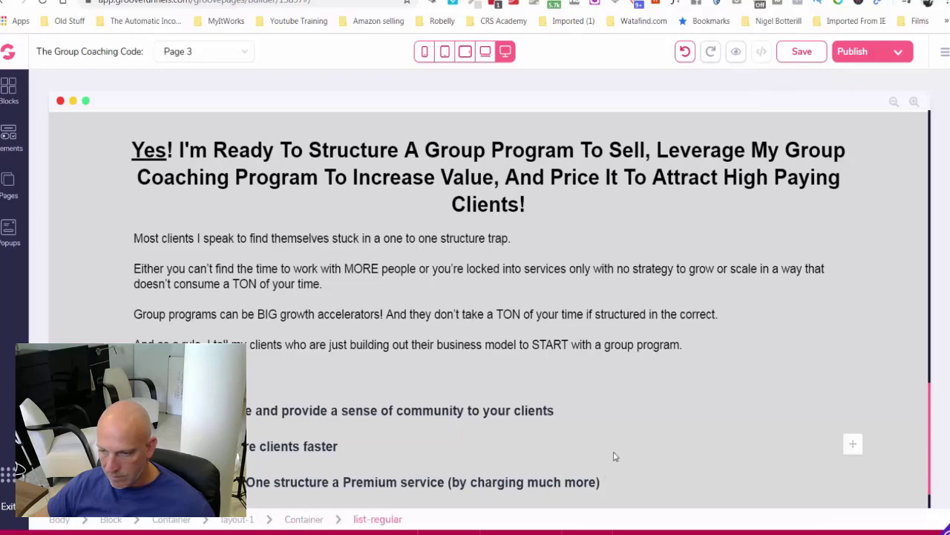
# Duplicate the "You can reach more clients faster" item and move the copy to the end of the list.
pyautogui.click(616, 453)
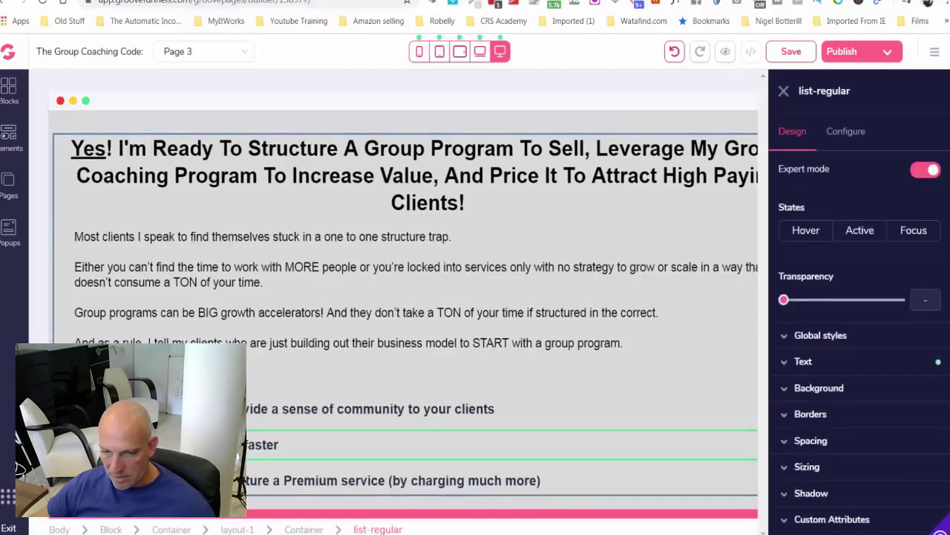
pyautogui.click(159, 421)
pyautogui.scroll(-1, 344, 444)
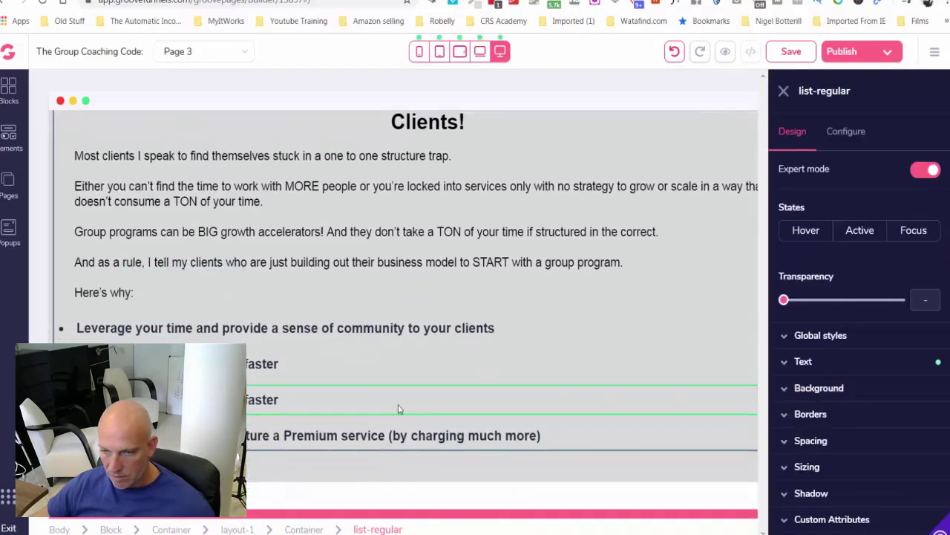
pyautogui.click(596, 372)
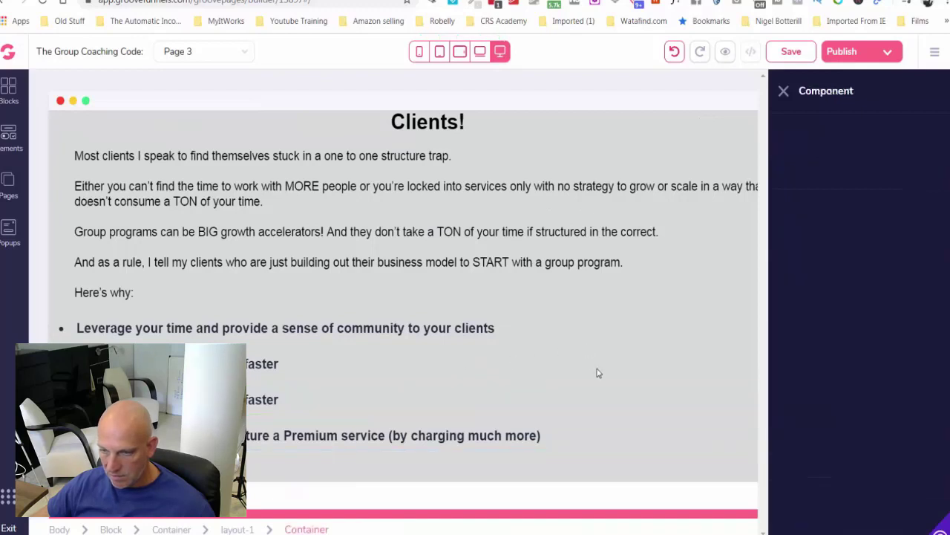
pyautogui.click(784, 92)
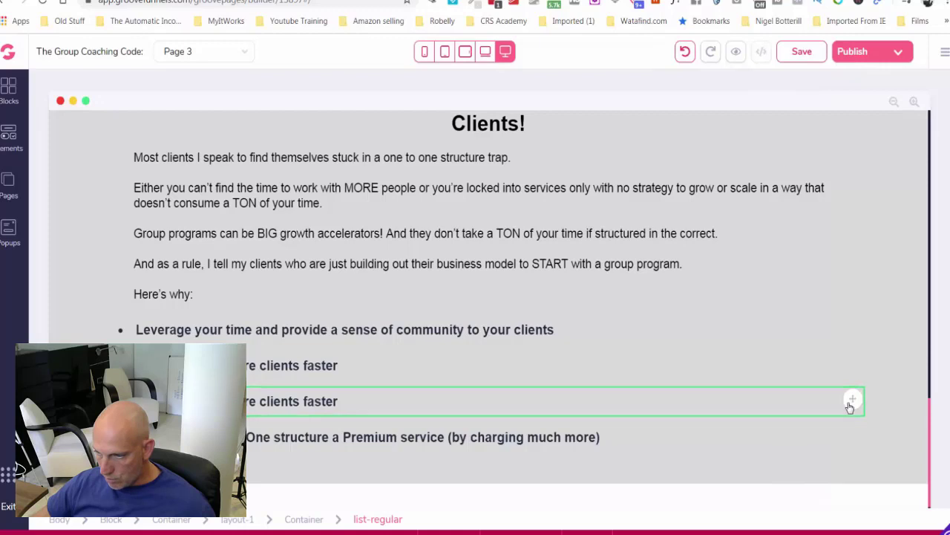
pyautogui.moveTo(849, 401); pyautogui.dragTo(845, 443)
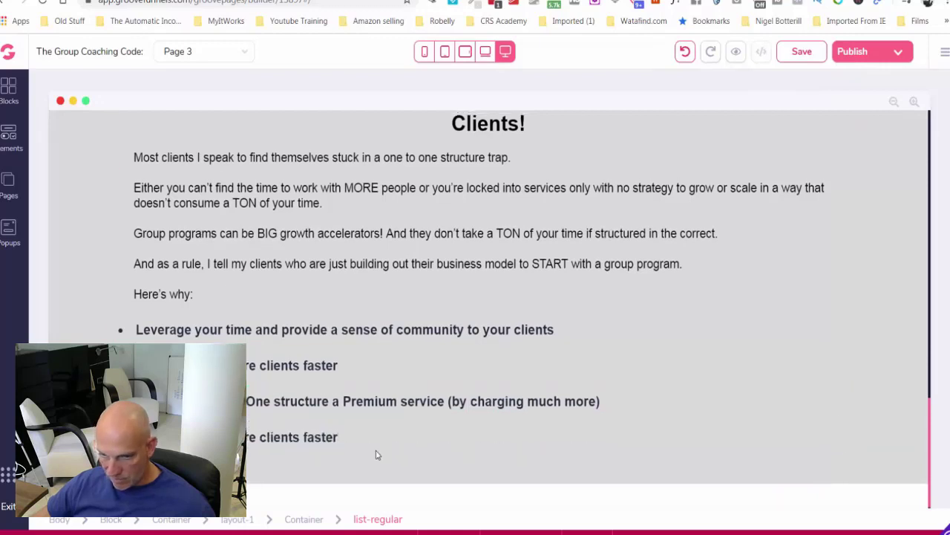
# Update the last list item's text to "Work with your high-paying clients in a much deeper capacity" and close its settings.
pyautogui.click(262, 446)
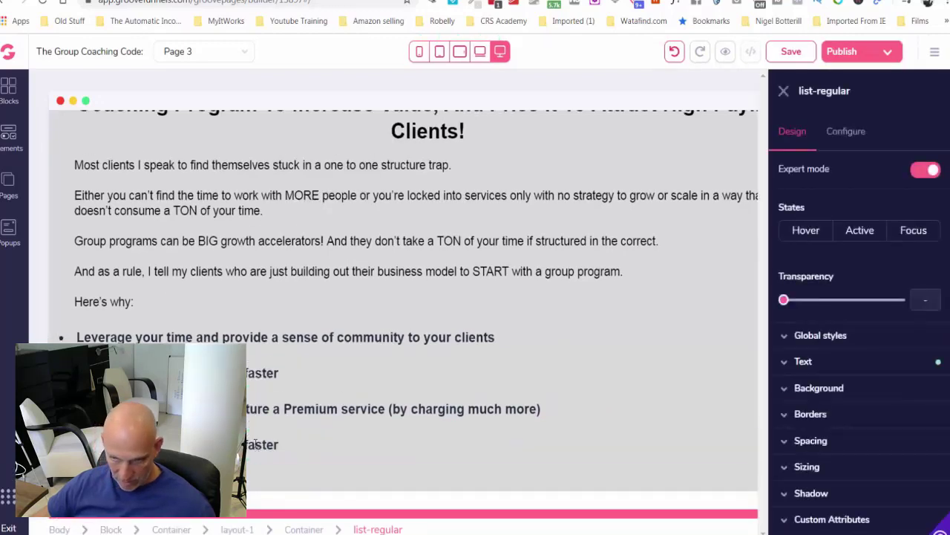
pyautogui.click(842, 134)
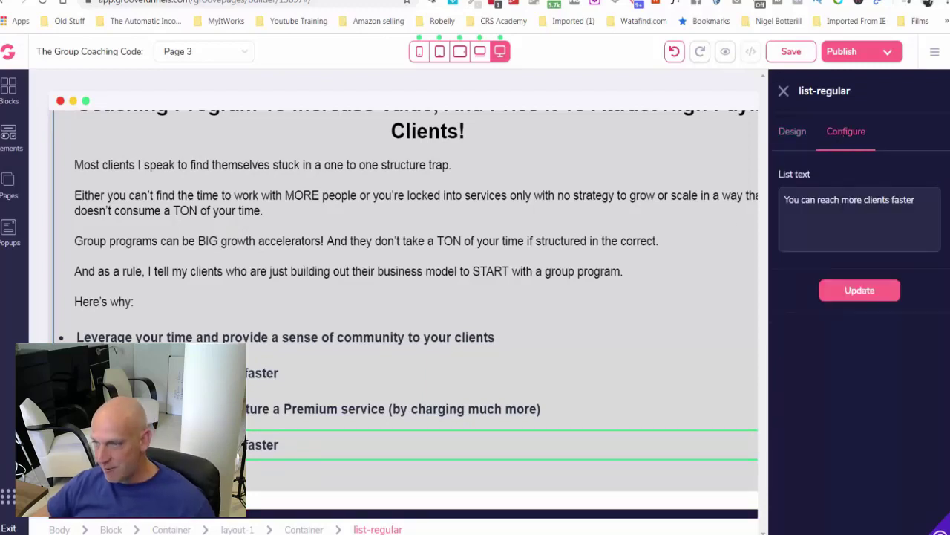
pyautogui.tripleClick(853, 200)
pyautogui.write('Work with your high-paying clients in a much deeper capacity')
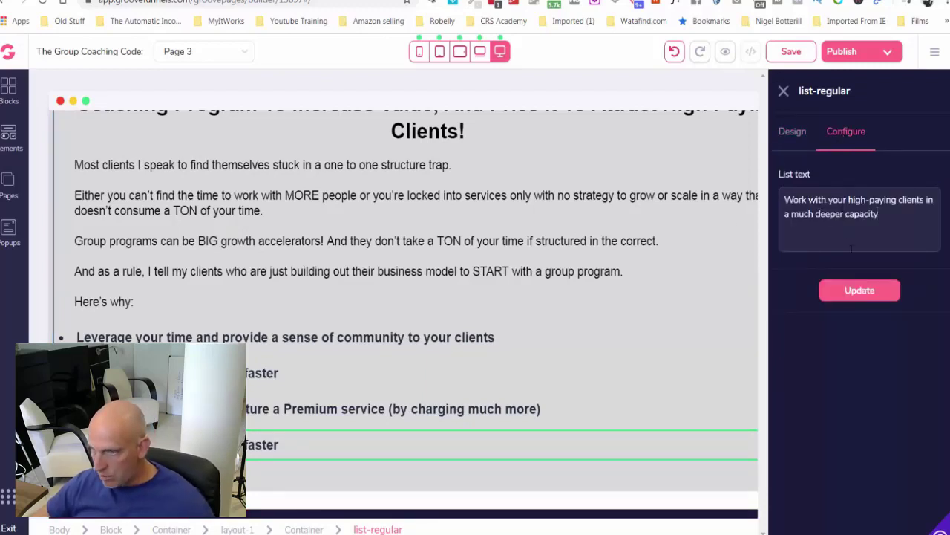
pyautogui.click(860, 290)
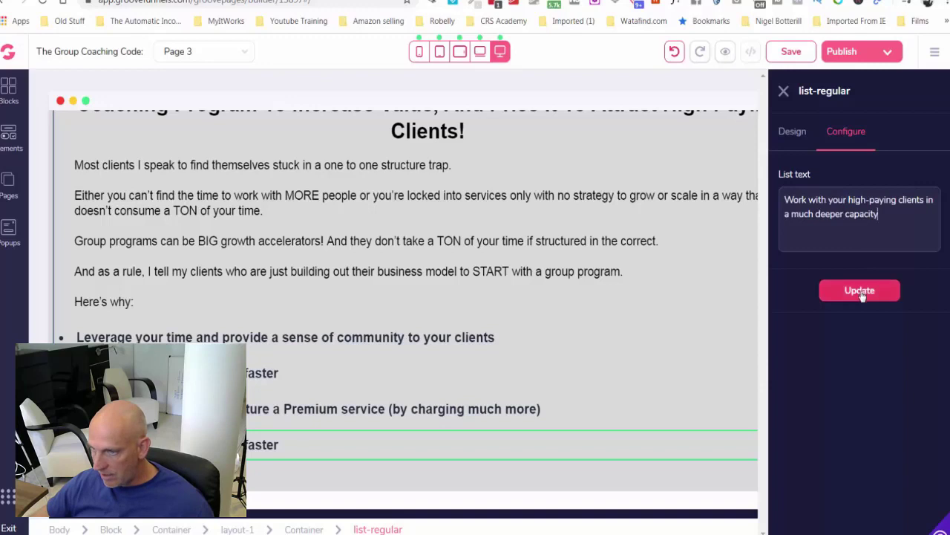
pyautogui.click(785, 91)
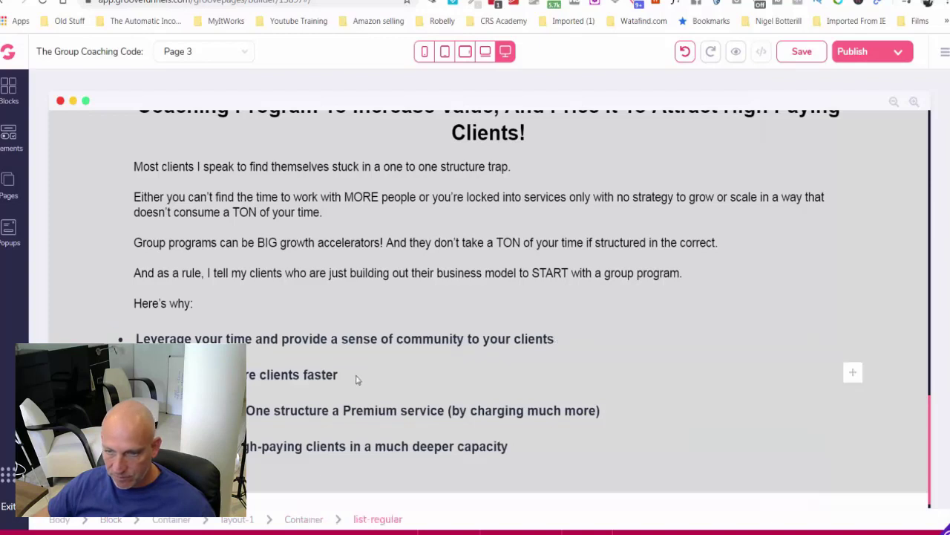
# Close the intro text's settings and save the page with the finished bullet list.
pyautogui.scroll(-1, 334, 339)
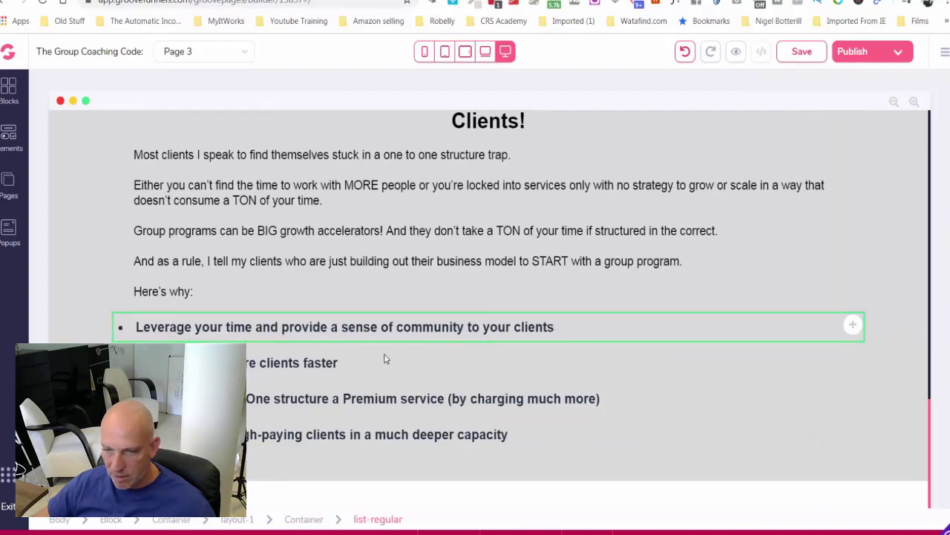
pyautogui.click(530, 157)
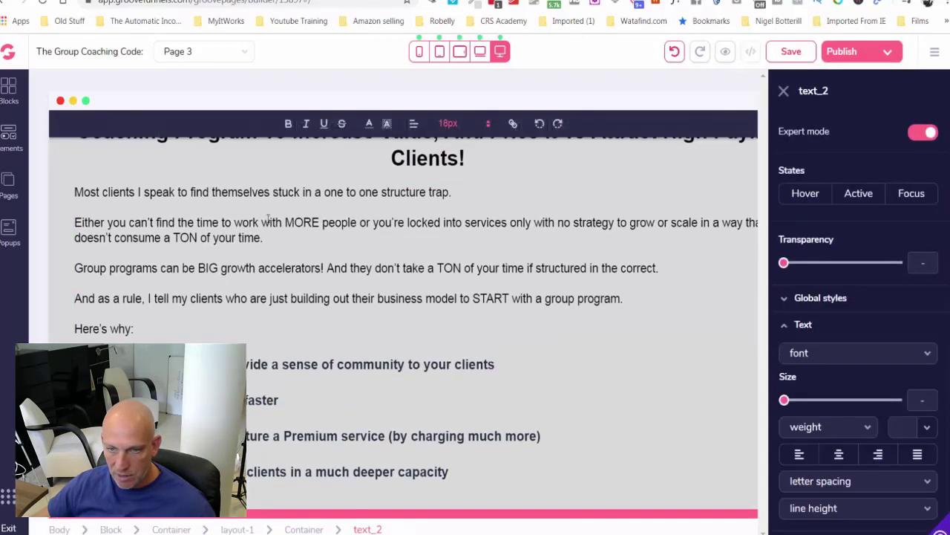
pyautogui.click(784, 91)
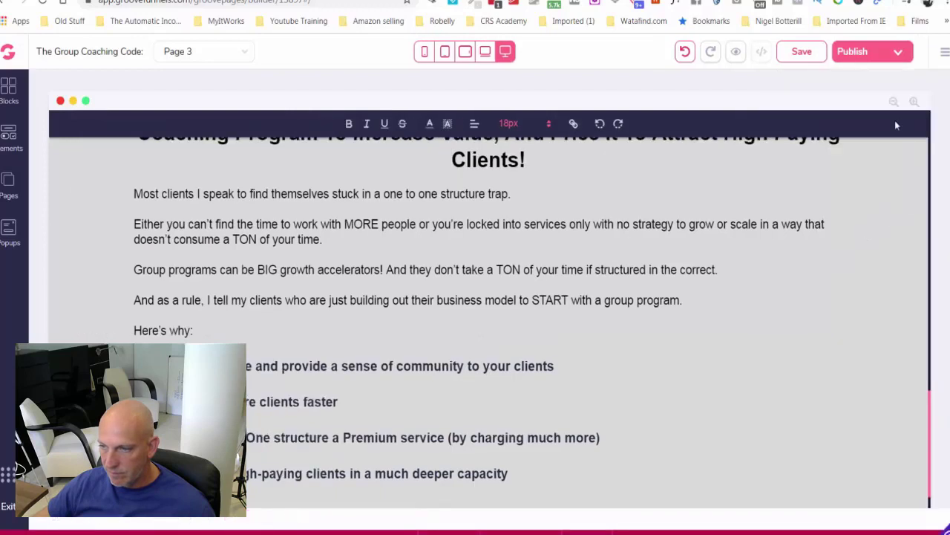
pyautogui.click(798, 54)
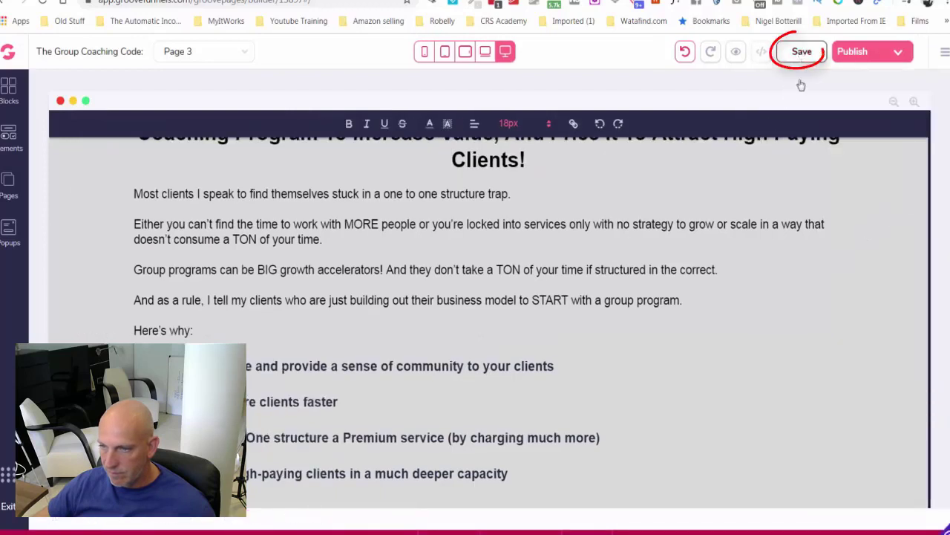
pyautogui.scroll(-1, 851, 275)
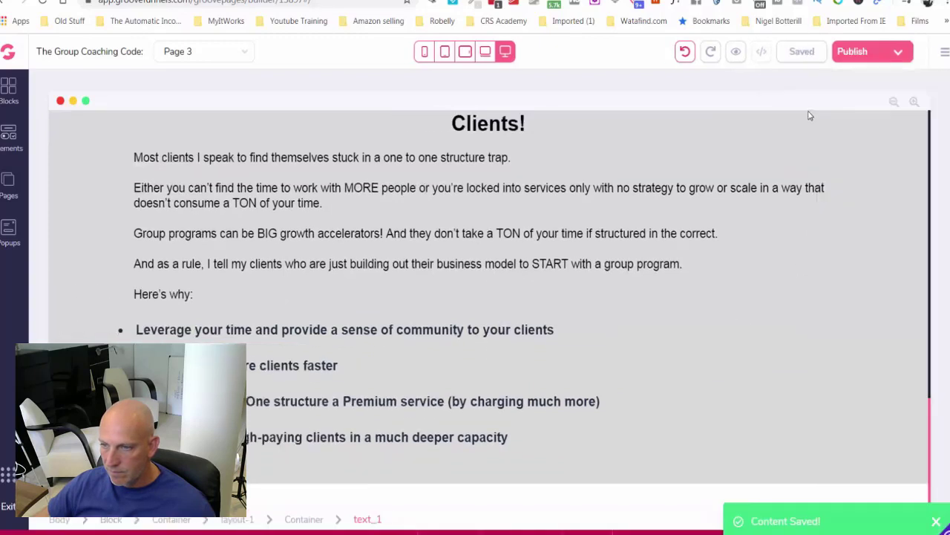
# Examine the design settings of the headline and the intro paragraphs above the bullet list.
pyautogui.click(828, 161)
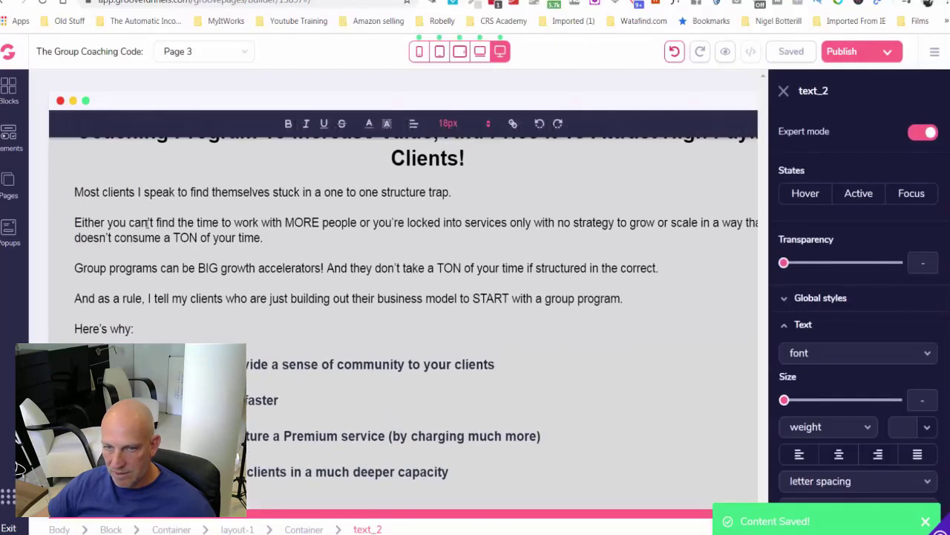
pyautogui.scroll(1, 137, 221)
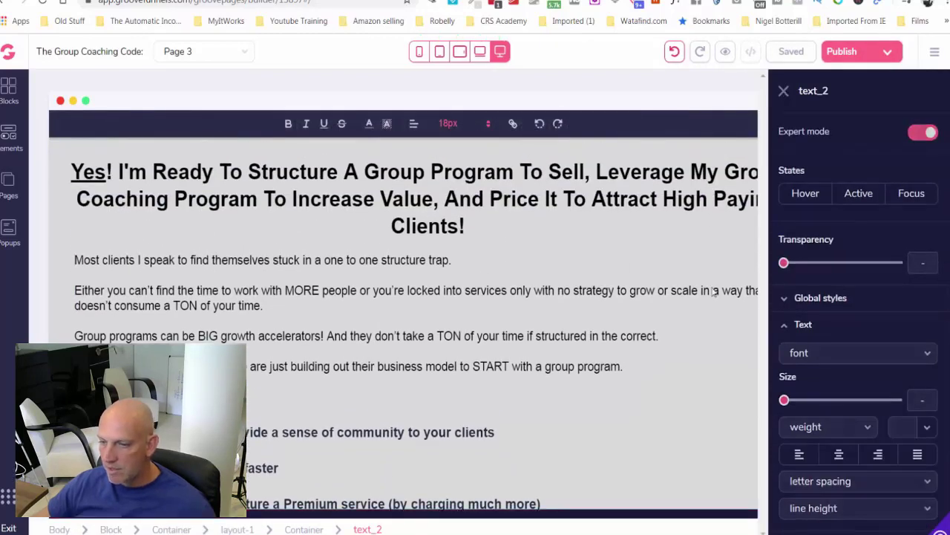
pyautogui.click(783, 91)
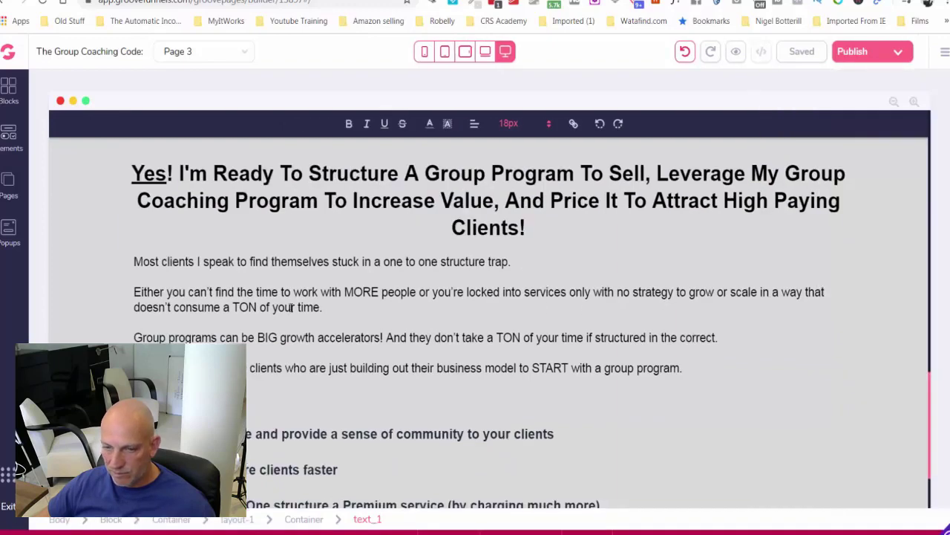
pyautogui.doubleClick(191, 197)
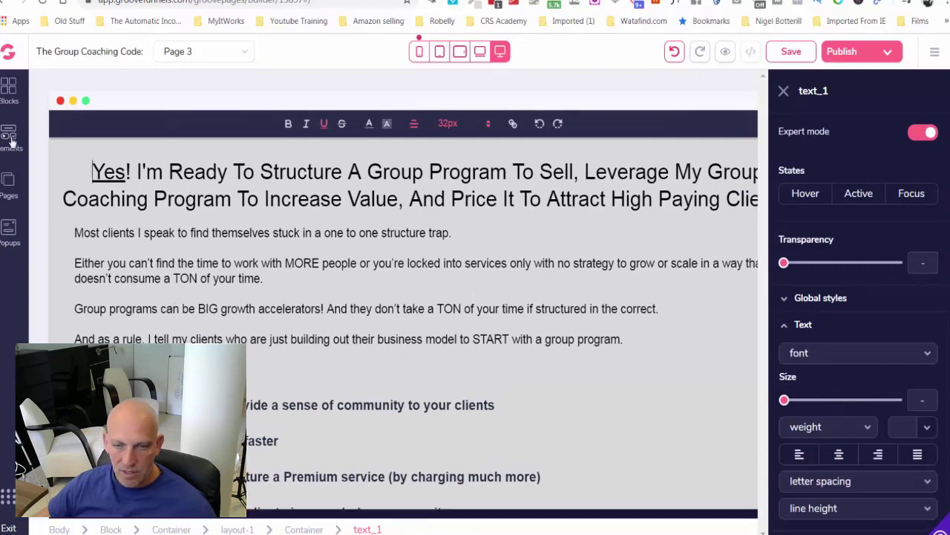
pyautogui.doubleClick(358, 321)
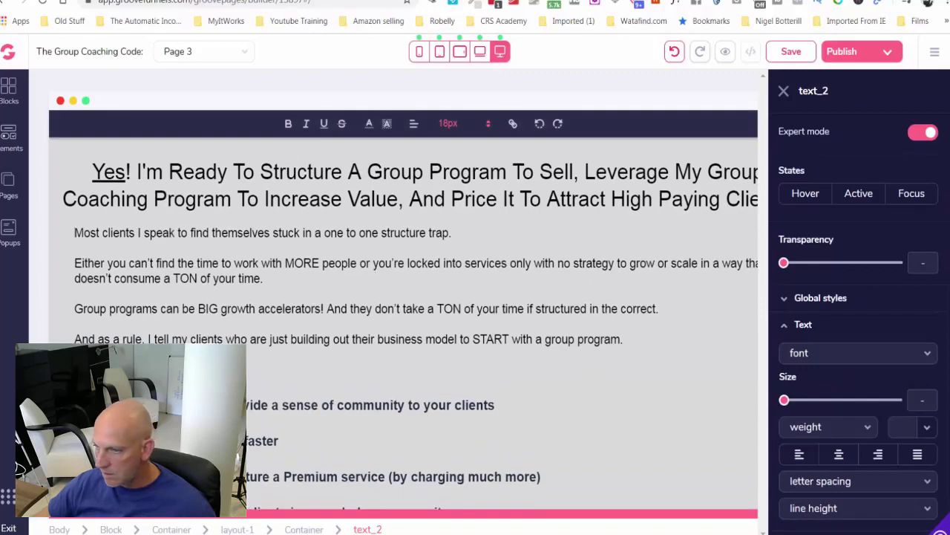
pyautogui.scroll(-2, 831, 173)
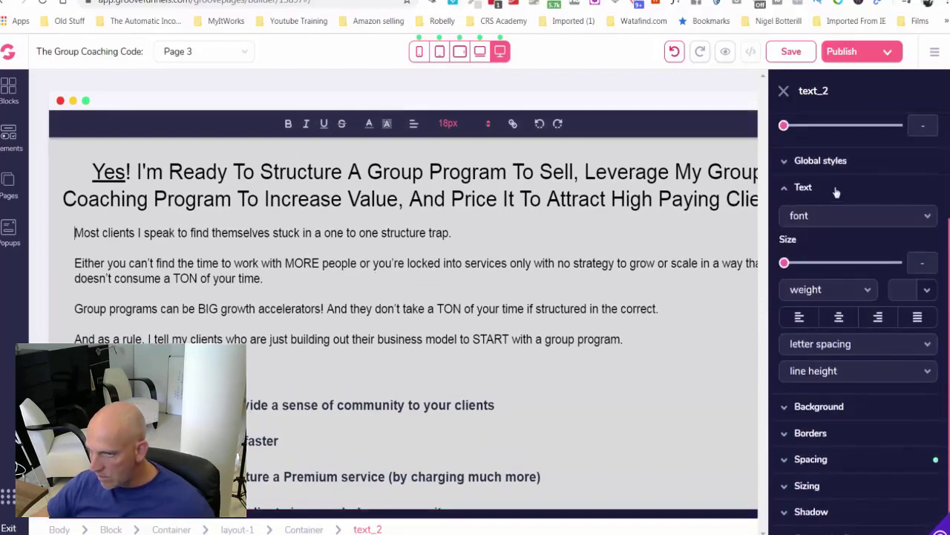
pyautogui.click(783, 186)
pyautogui.scroll(-1, 823, 223)
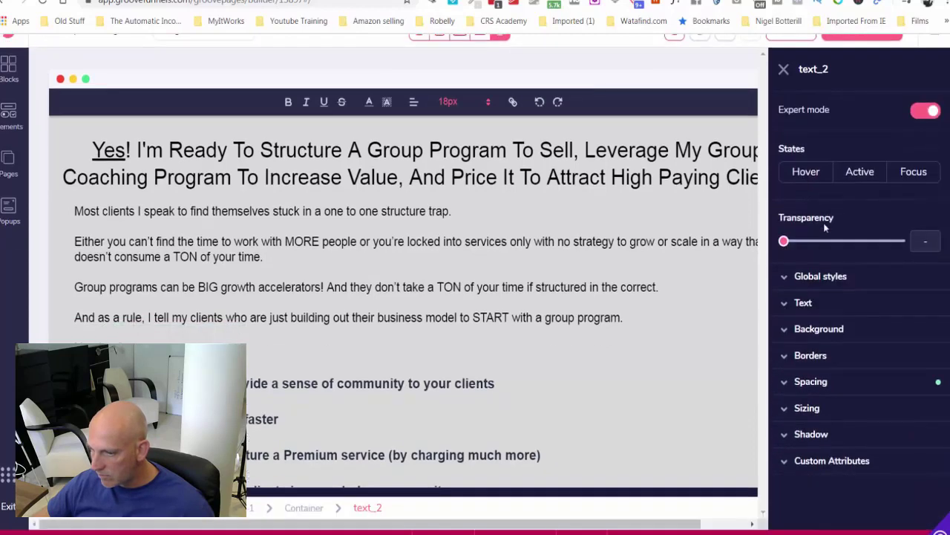
pyautogui.scroll(1, 824, 223)
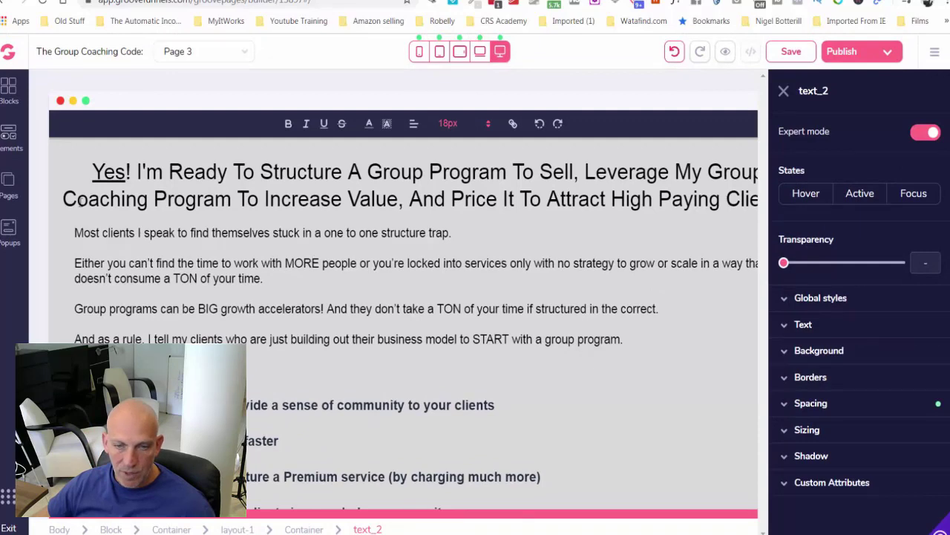
# Add a heading element from the element library directly below the last bullet item.
pyautogui.click(11, 138)
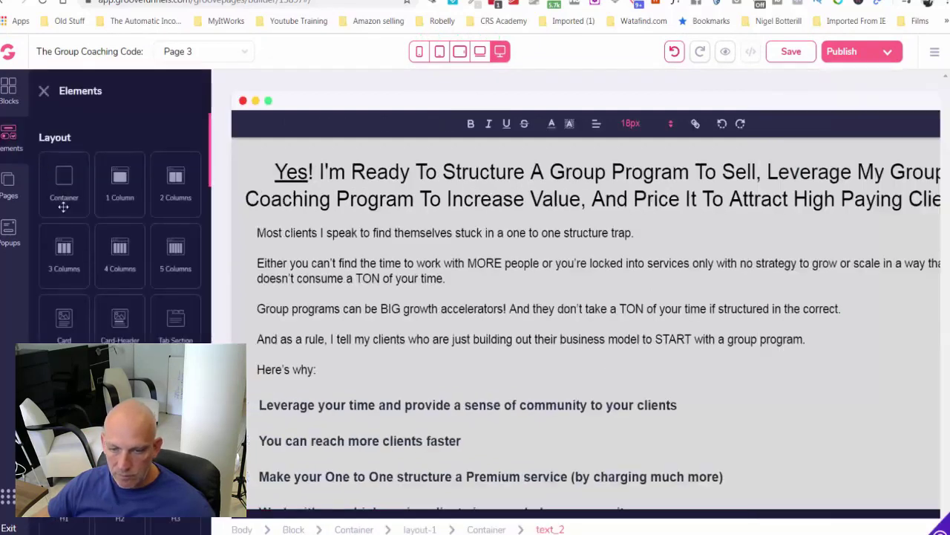
pyautogui.scroll(-4, 67, 223)
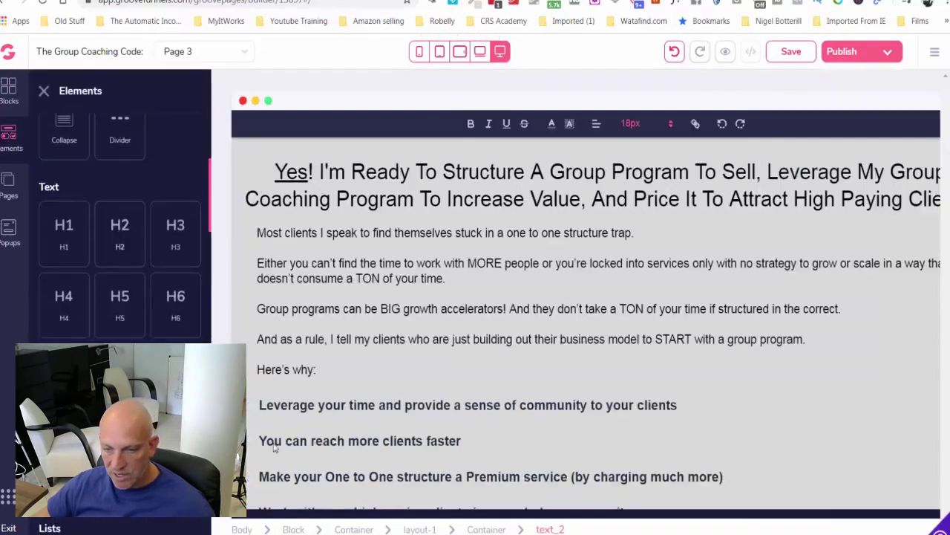
pyautogui.moveTo(275, 446); pyautogui.dragTo(394, 465)
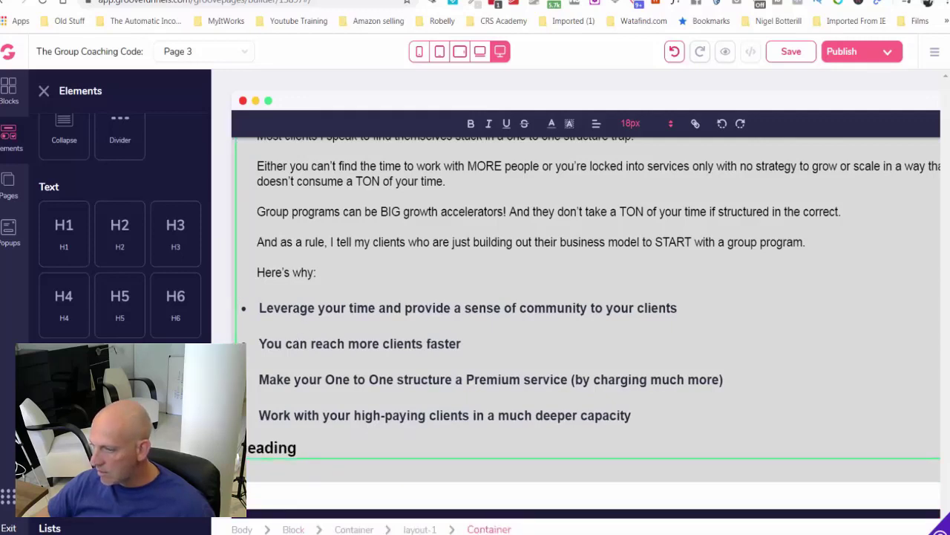
# Replace the new heading's placeholder with the copied sentence ending "One to one is the default, but that's THE TRAP!".
pyautogui.doubleClick(251, 447)
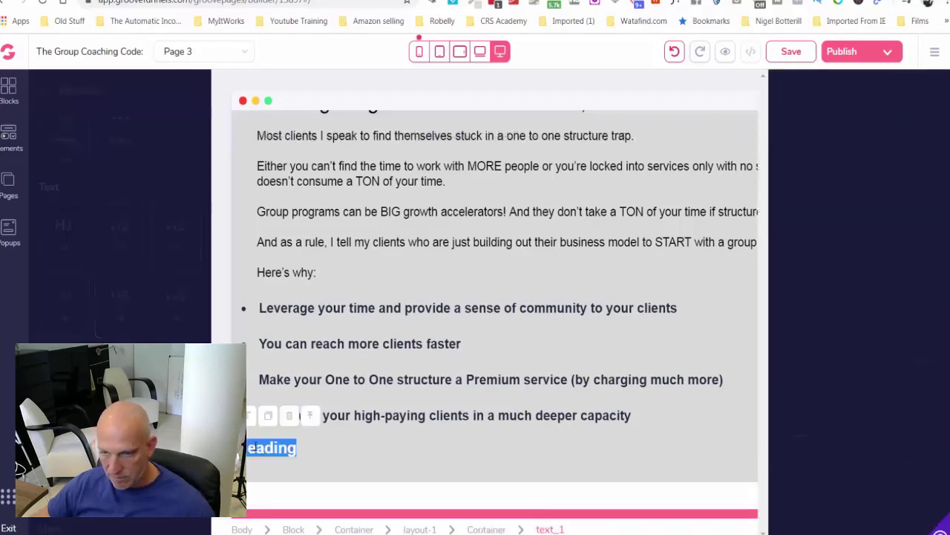
pyautogui.press('BackSpace')
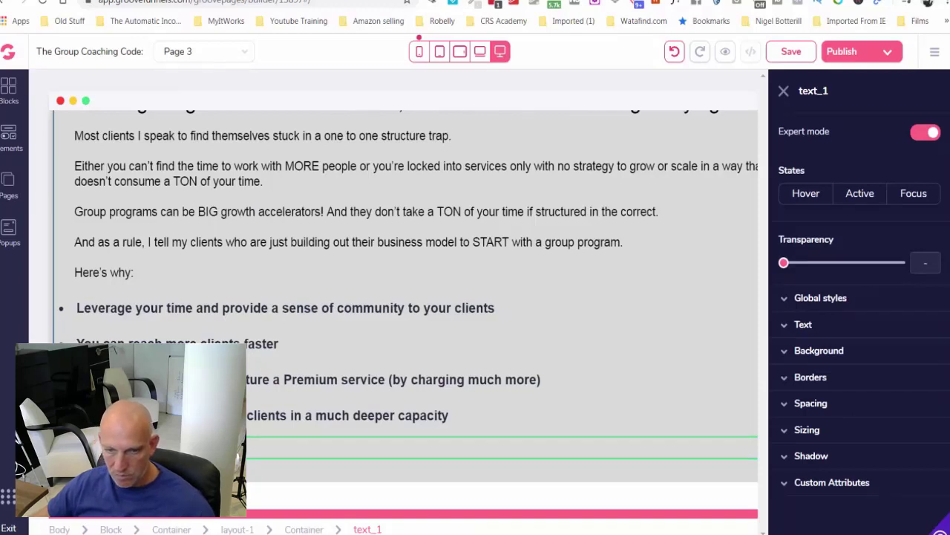
pyautogui.click(251, 447)
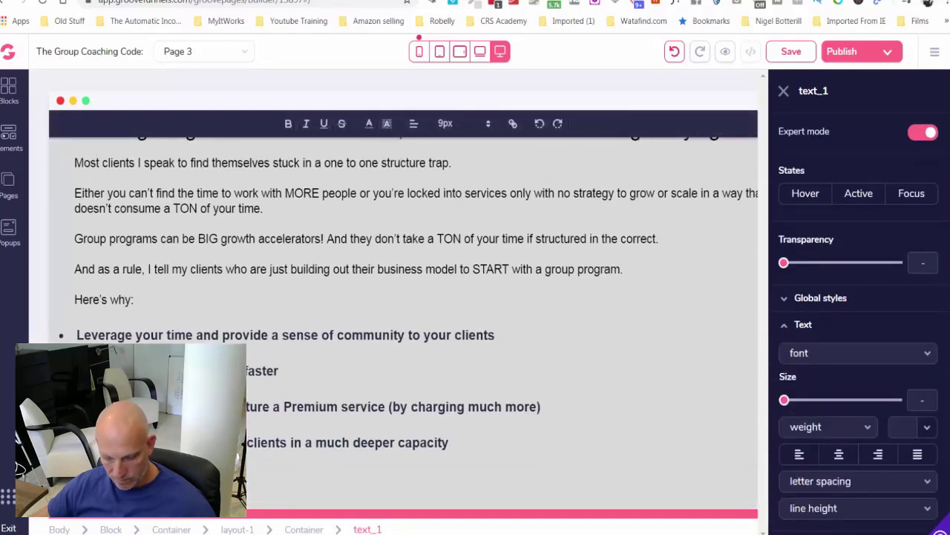
pyautogui.hotkey('ctrl', 'v')
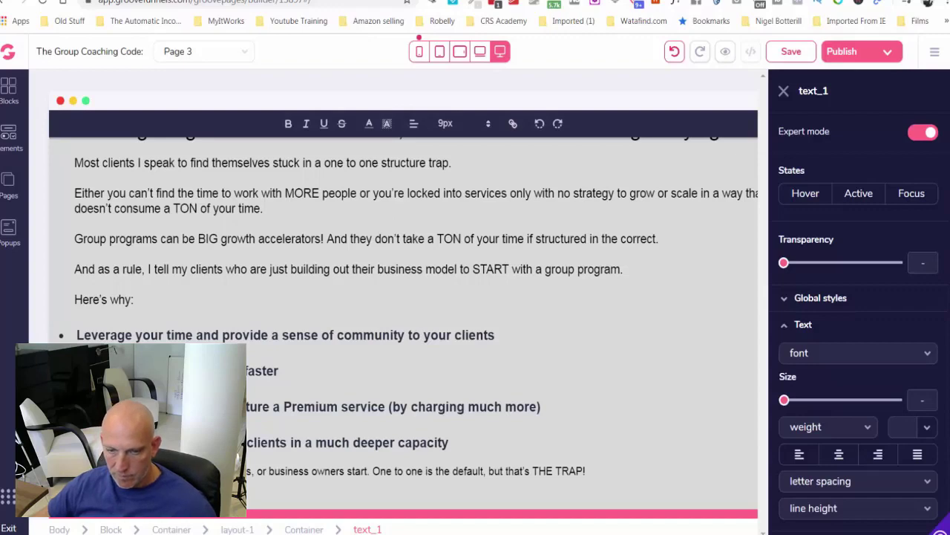
# Try the bold Group Coaching Code sentence below "THE TRAP!" at 20px, and delete it.
pyautogui.hotkey('ctrl', 'a')
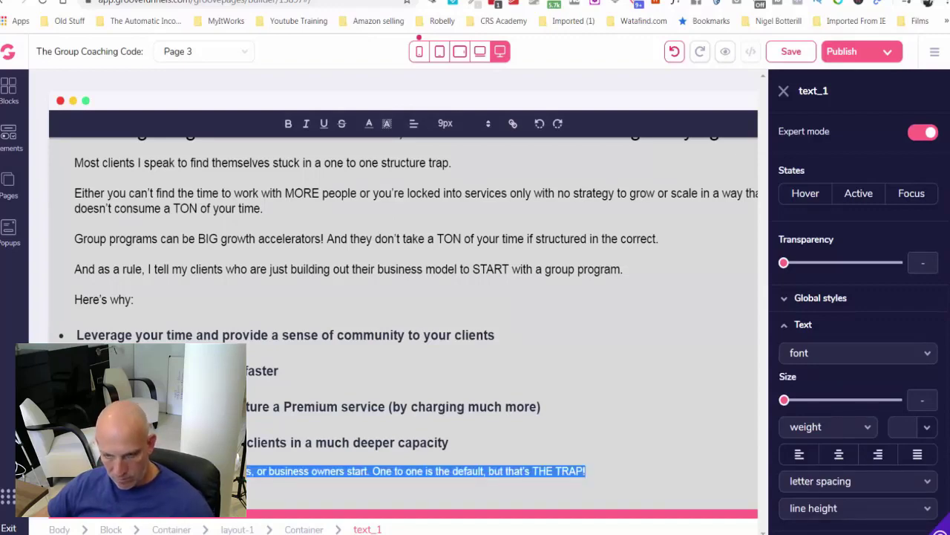
pyautogui.hotkey('shift', 'Down')
pyautogui.hotkey('shift', 'Down')
pyautogui.hotkey('shift', 'Down')
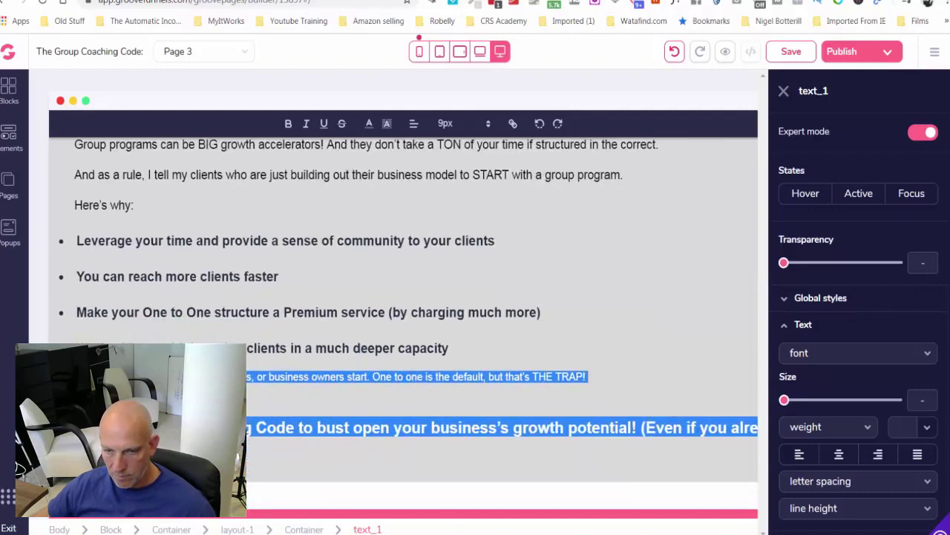
pyautogui.press('Left')
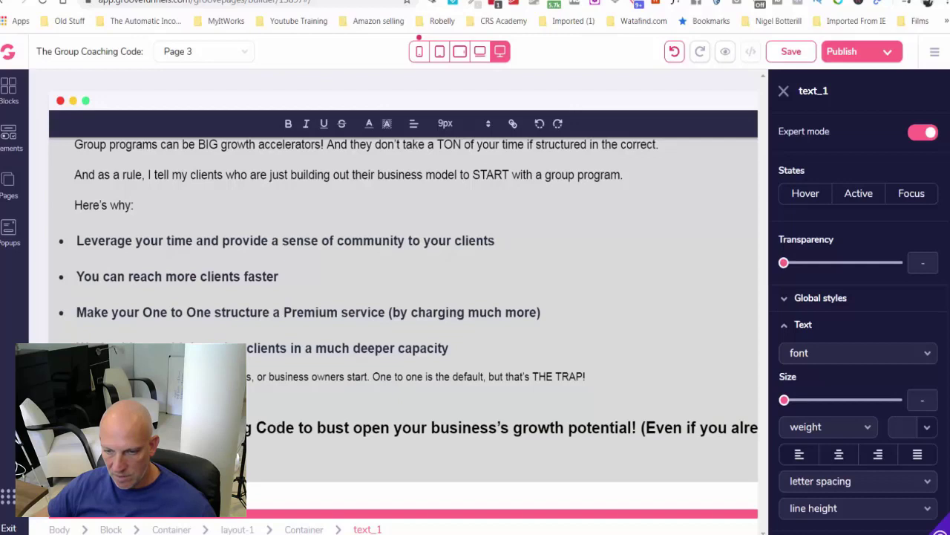
pyautogui.tripleClick(501, 428)
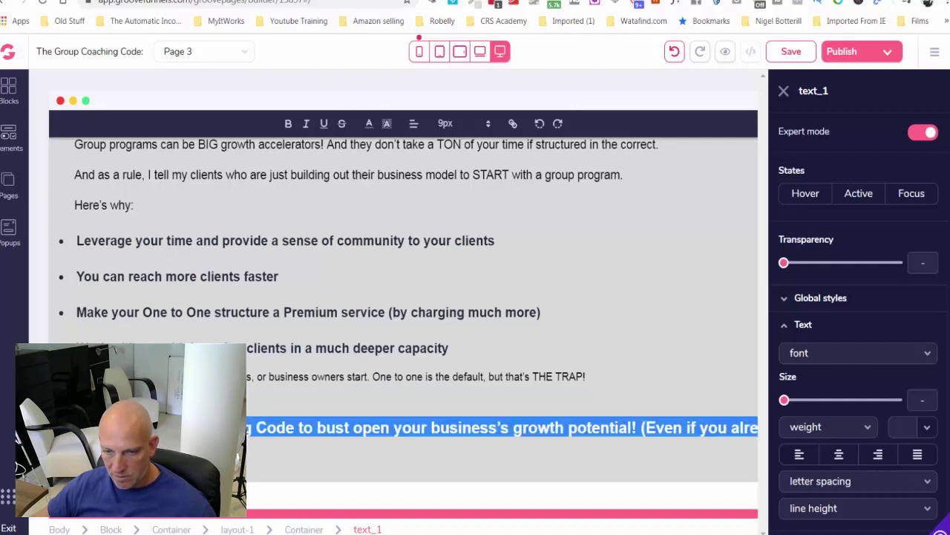
pyautogui.click(445, 125)
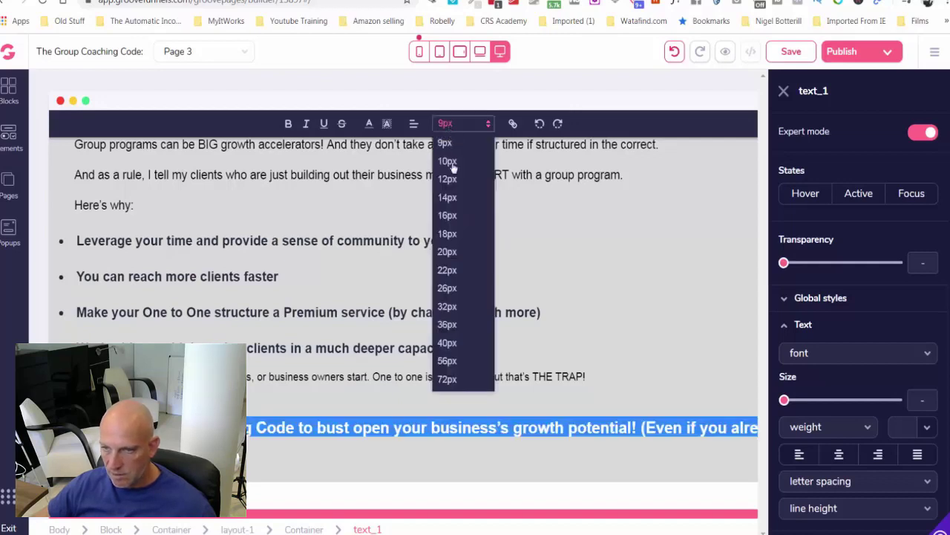
pyautogui.click(455, 254)
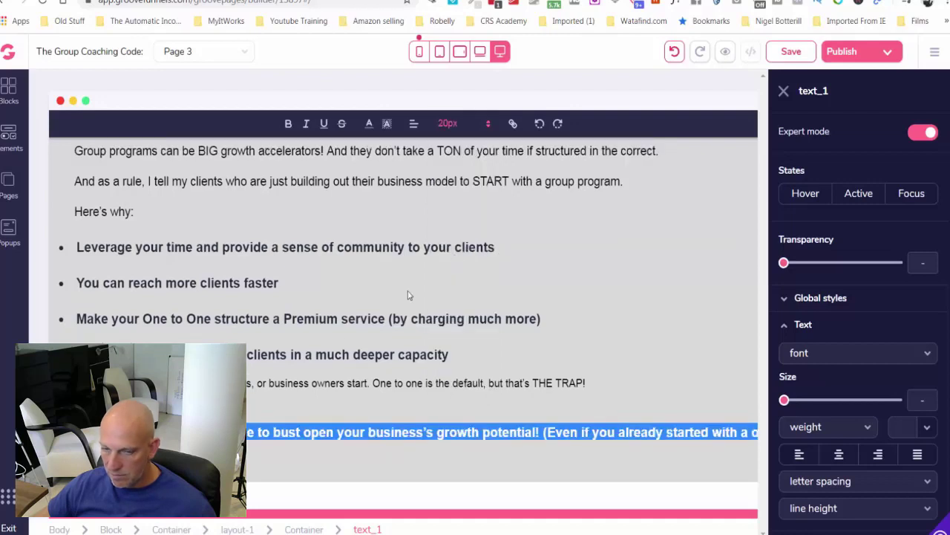
pyautogui.press('BackSpace')
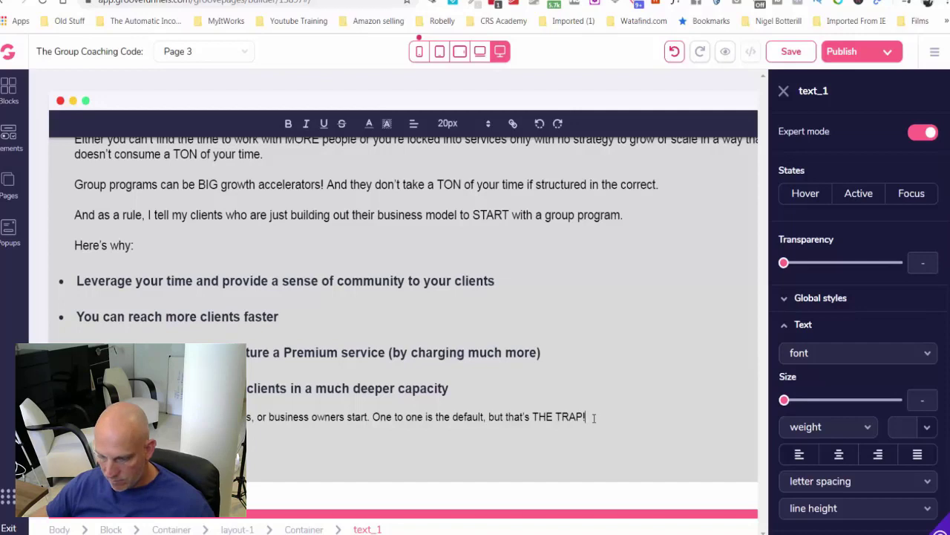
# Add the "Follow my Group Coaching Code" sentence, ending "(Even if you already started with a one to one)", on its own line below "THE TRAP!".
pyautogui.hotkey('ctrl', 'v')
pyautogui.write(')')
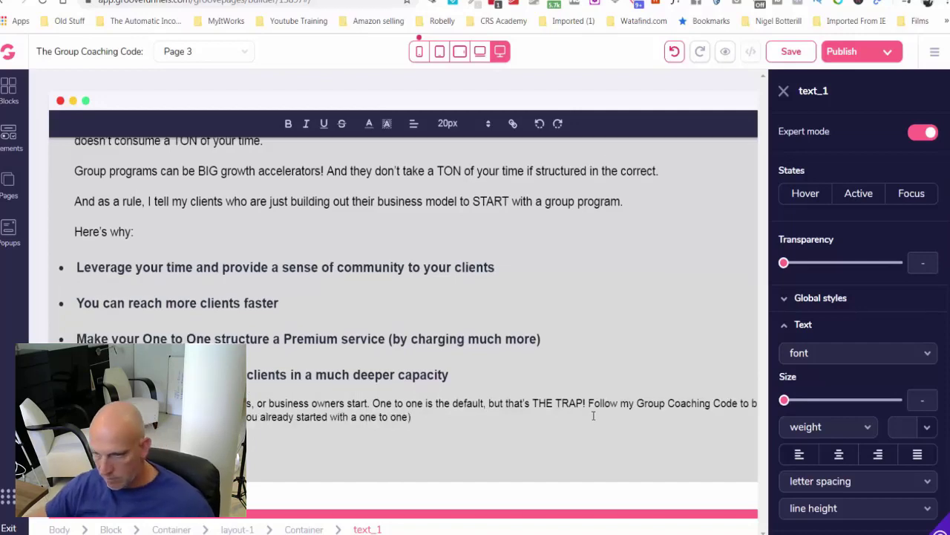
pyautogui.click(589, 402)
pyautogui.press('Return')
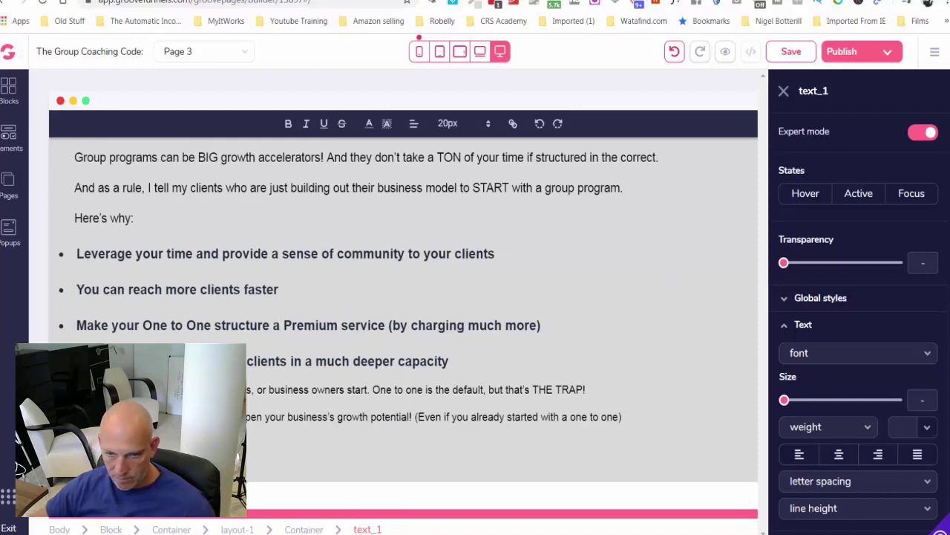
# Try the two closing sentences below the bullet list at 22px.
pyautogui.hotkey('ctrl', 'a')
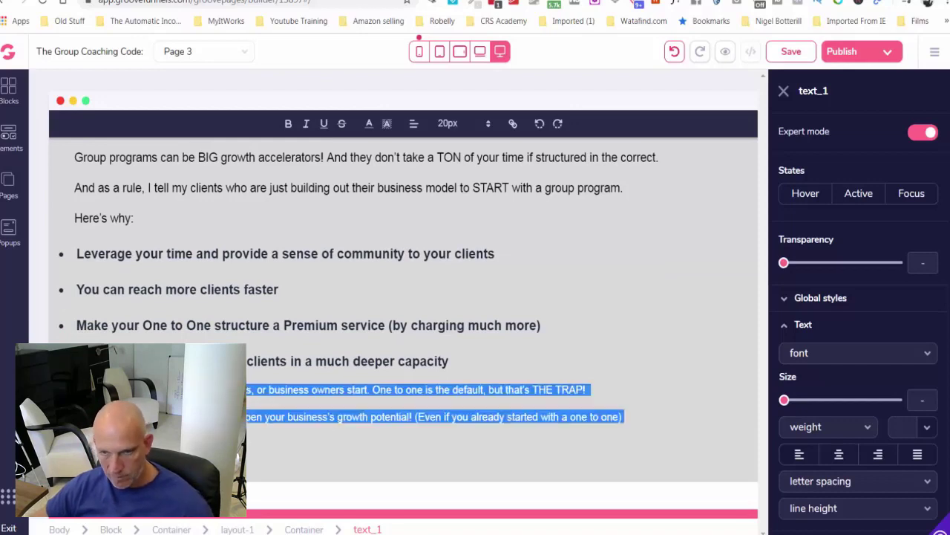
pyautogui.click(460, 125)
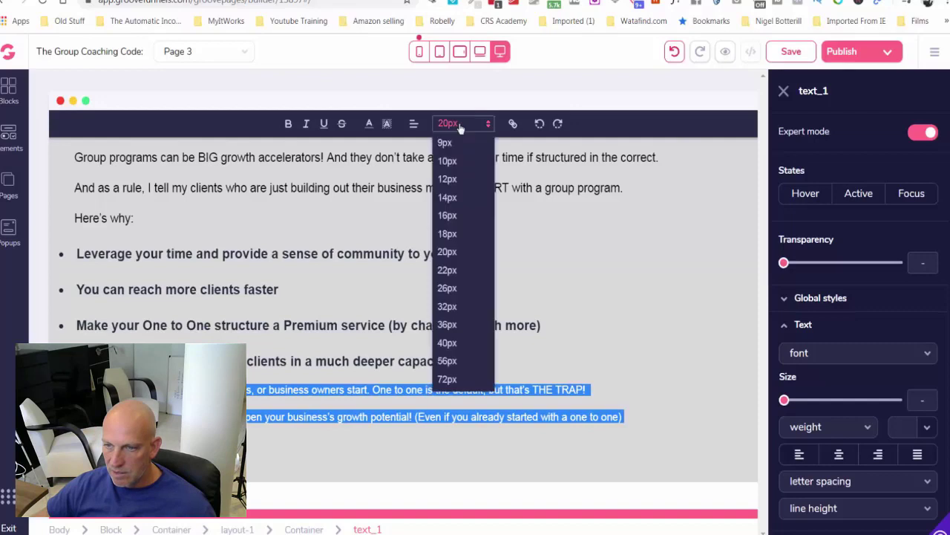
pyautogui.click(458, 271)
pyautogui.click(418, 382)
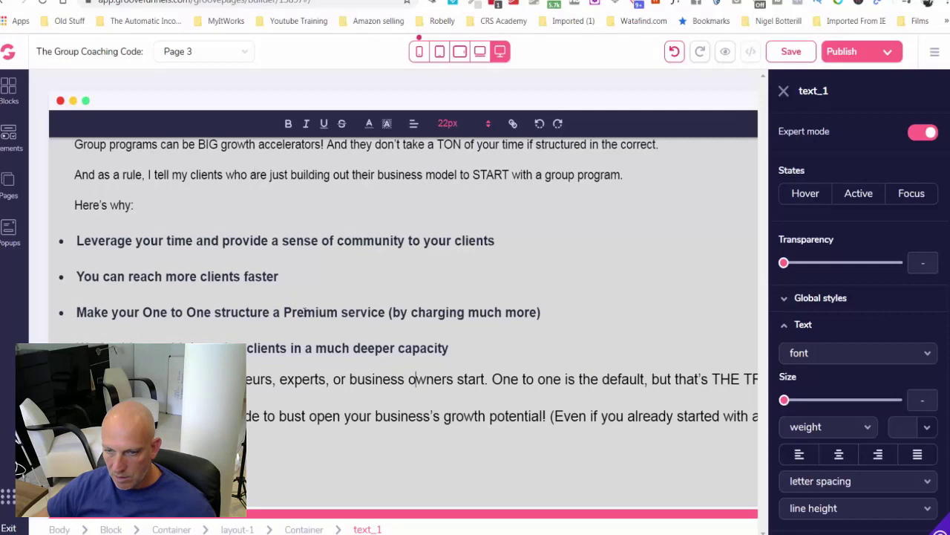
# Set both closing sentences below the bullet list to 20px in regular weight.
pyautogui.hotkey('ctrl', 'a')
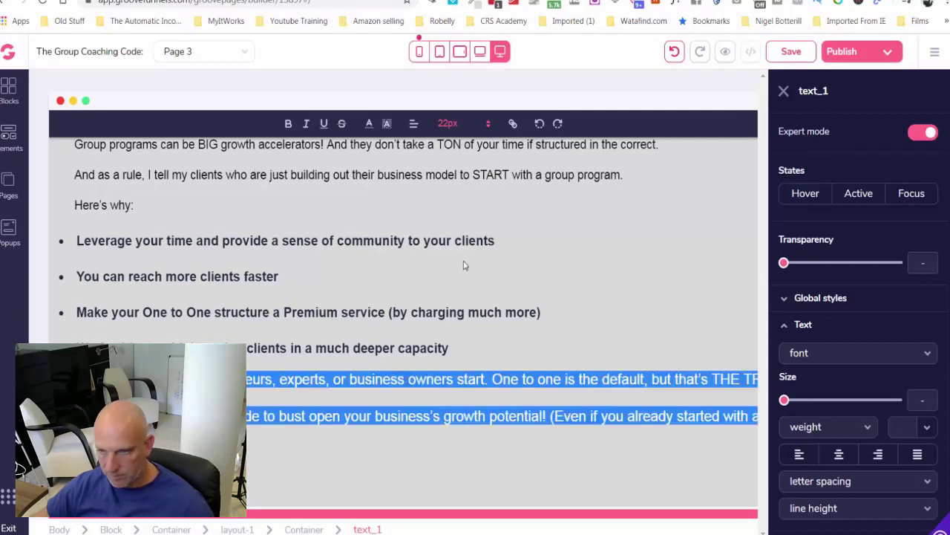
pyautogui.click(486, 126)
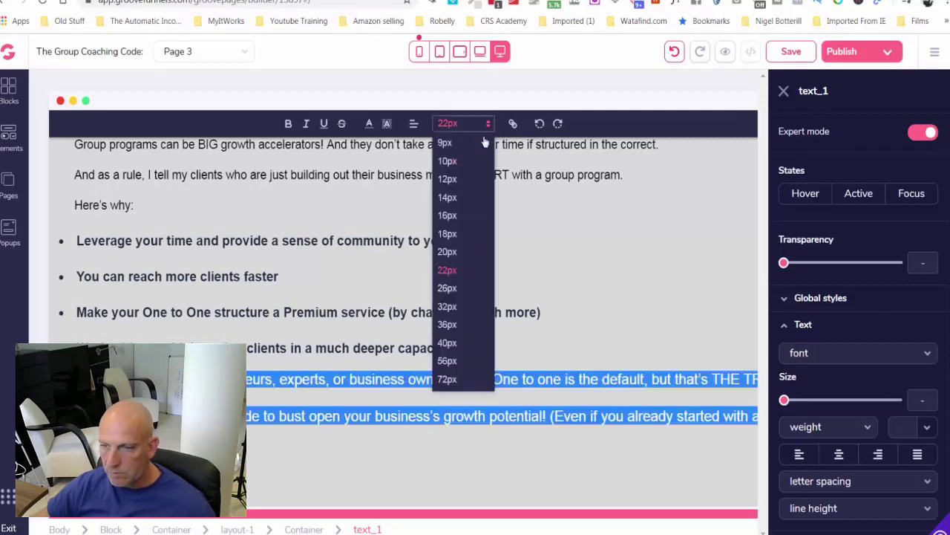
pyautogui.click(460, 253)
pyautogui.click(576, 327)
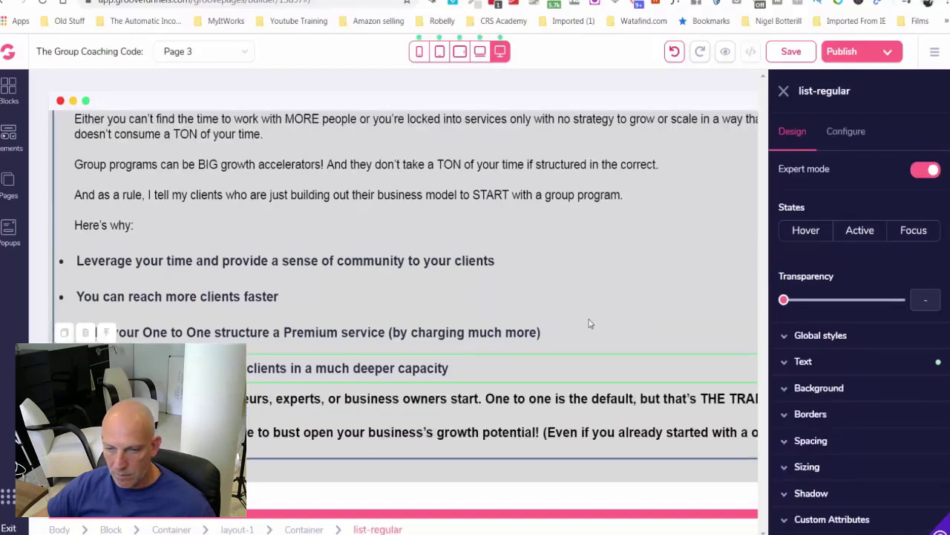
pyautogui.click(482, 417)
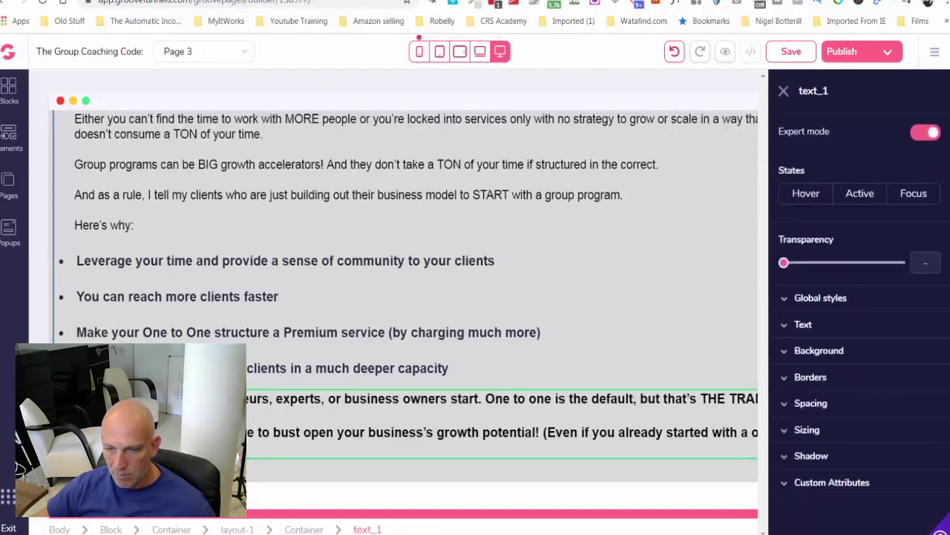
pyautogui.doubleClick(482, 417)
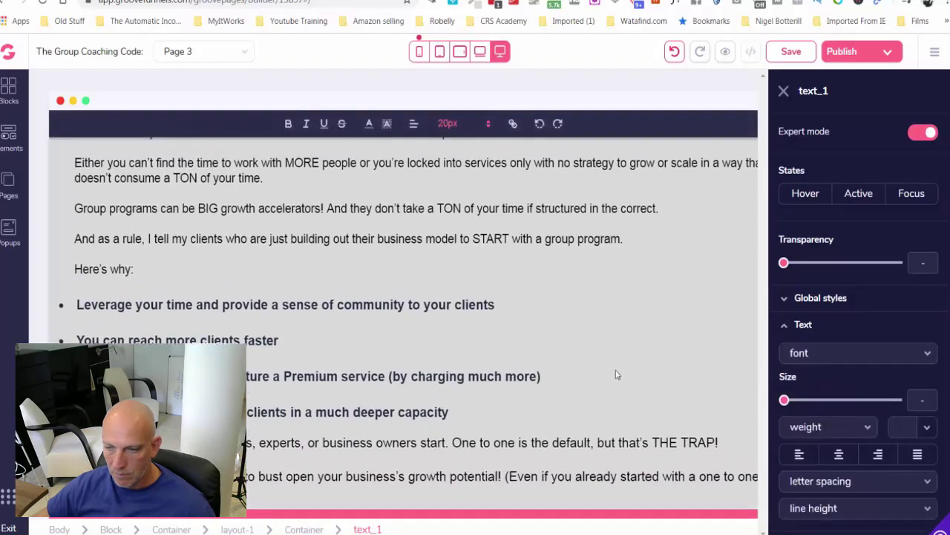
pyautogui.click(657, 364)
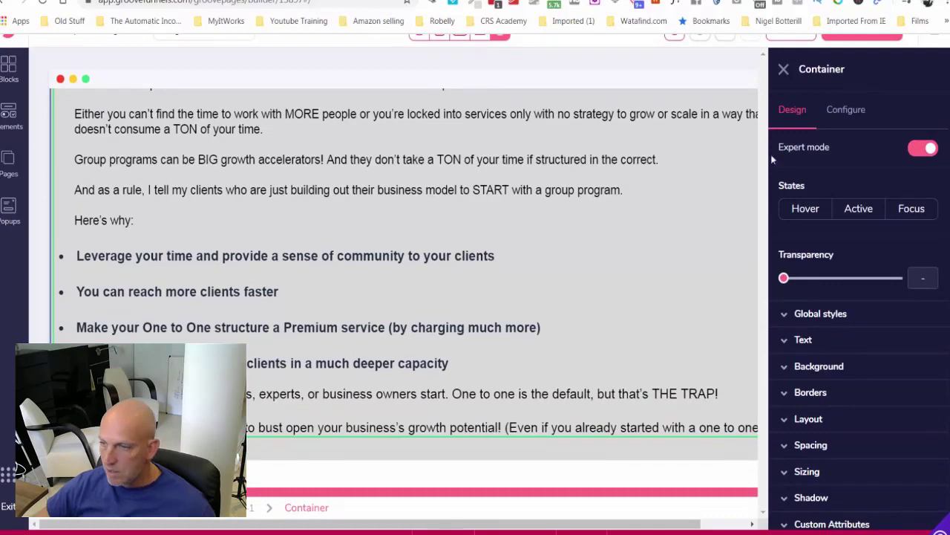
# Close the container's settings and save the page.
pyautogui.click(784, 70)
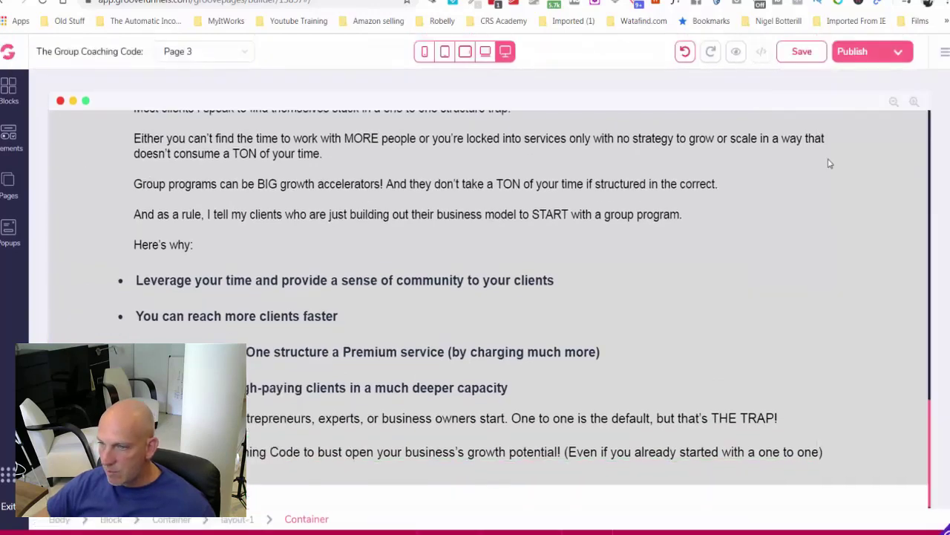
pyautogui.click(800, 60)
pyautogui.scroll(-2, 812, 240)
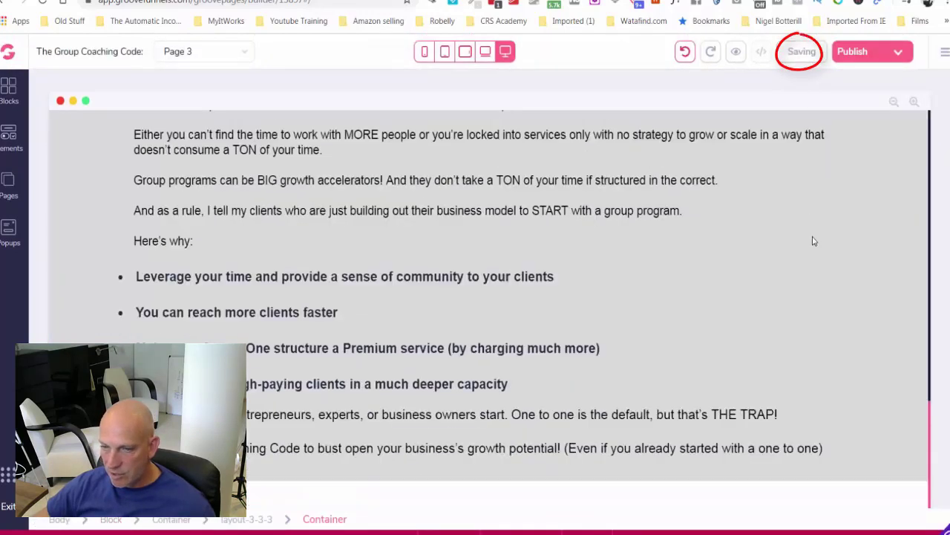
# Add an empty one-column wireframe block directly below the grey text section.
pyautogui.click(9, 95)
pyautogui.click(138, 139)
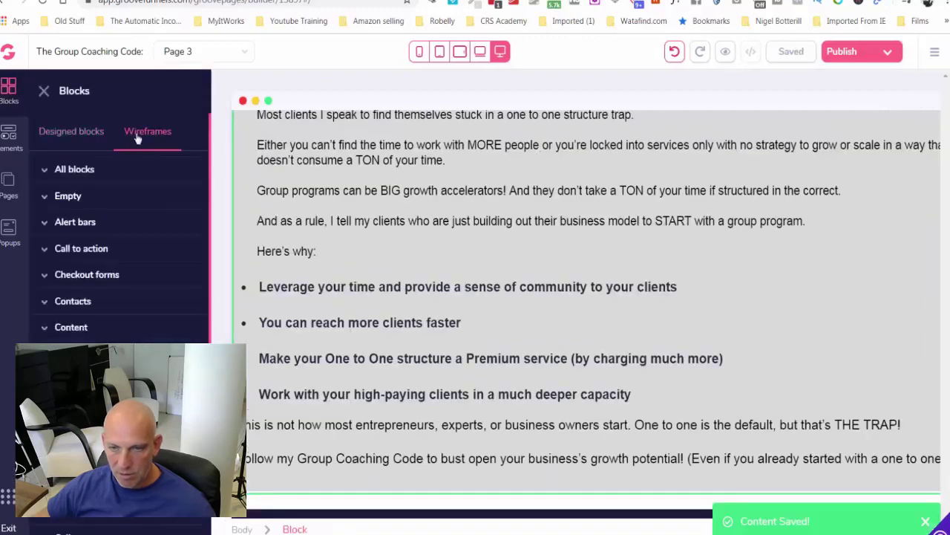
pyautogui.click(106, 196)
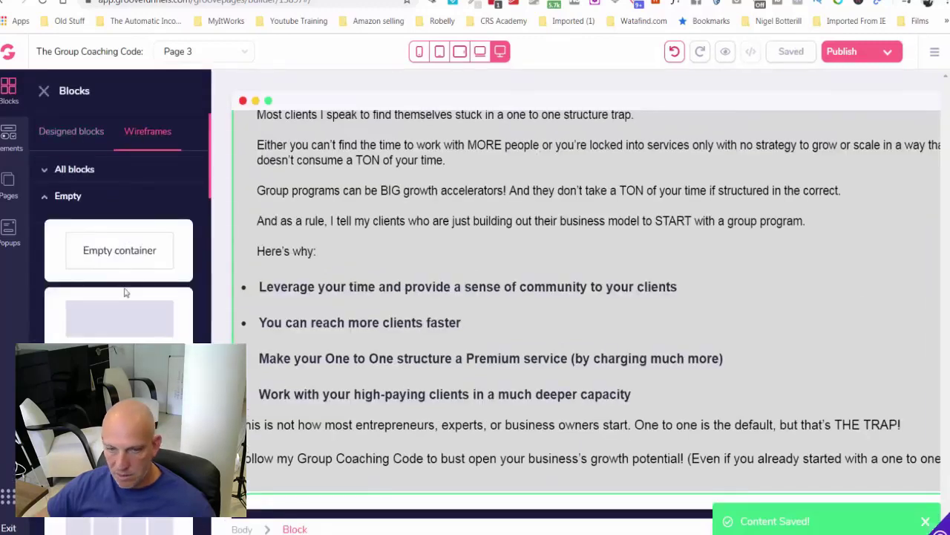
pyautogui.moveTo(125, 293); pyautogui.dragTo(511, 455)
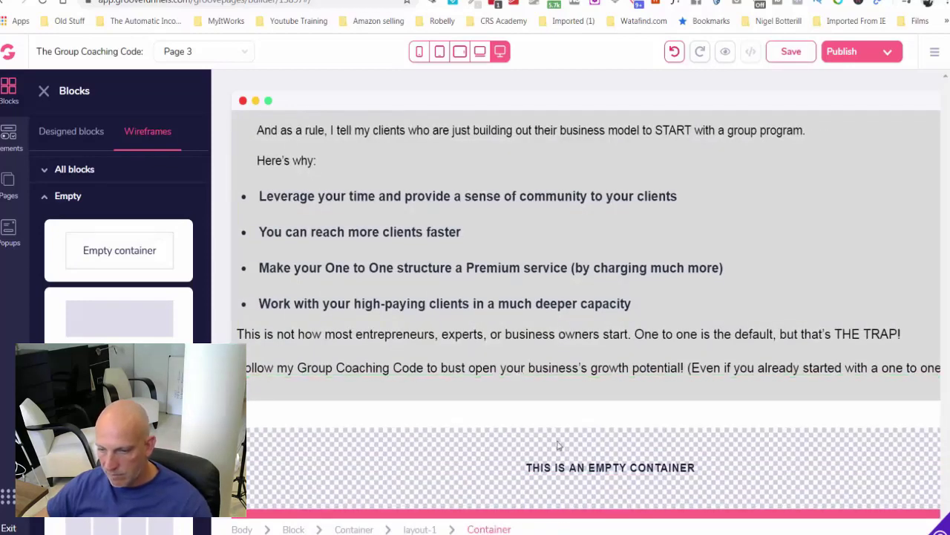
# Give the new empty container a white background colour.
pyautogui.click(562, 446)
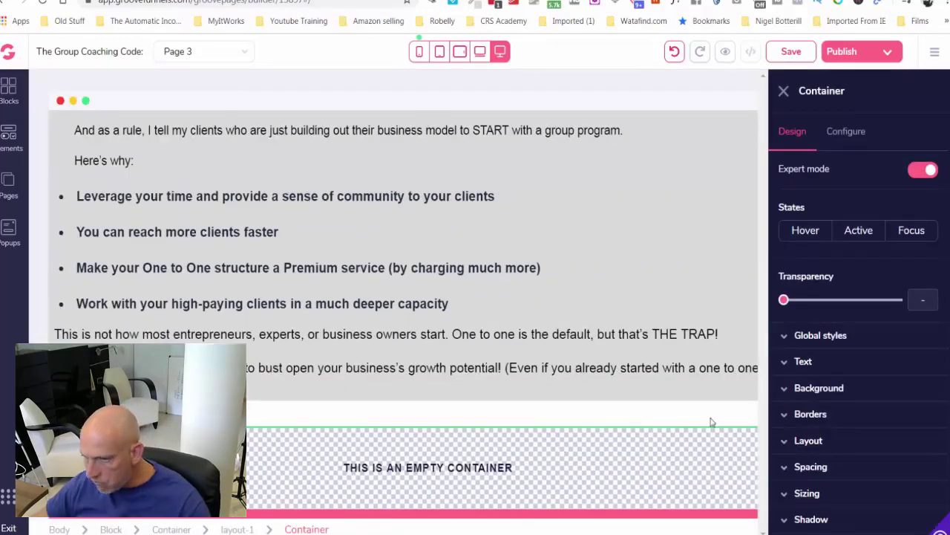
pyautogui.click(810, 391)
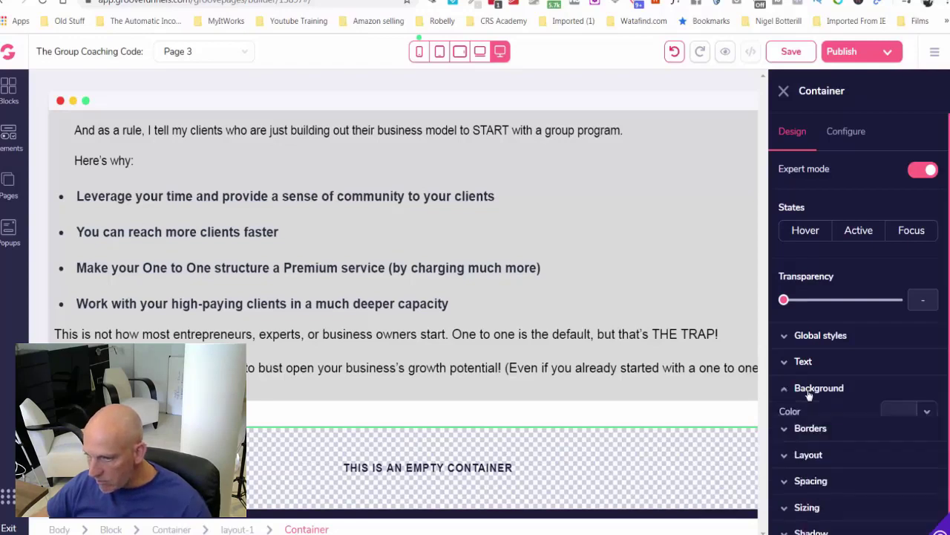
pyautogui.click(898, 414)
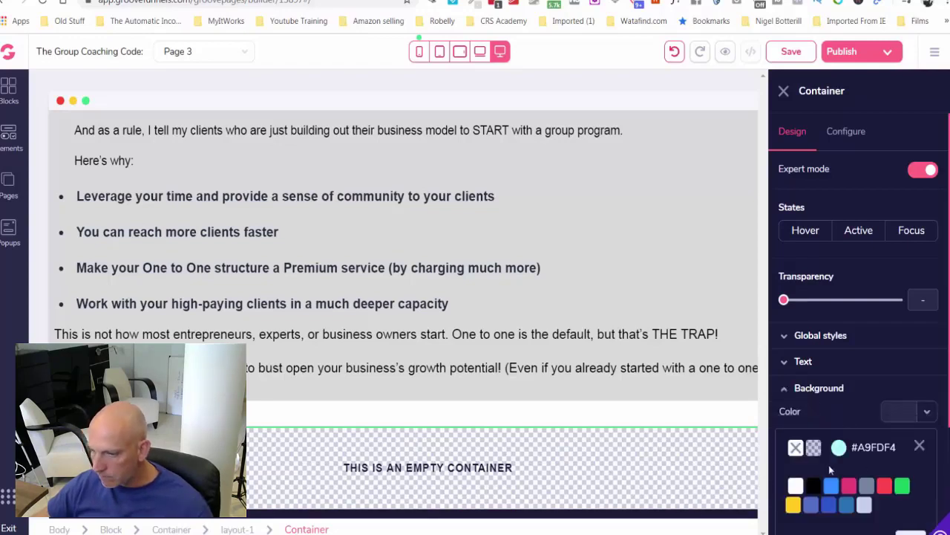
pyautogui.click(795, 485)
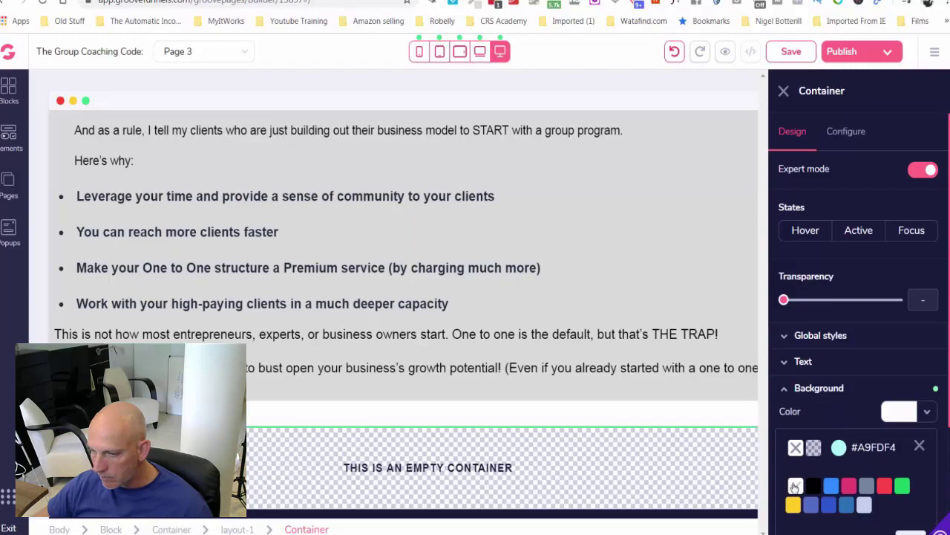
pyautogui.scroll(-3, 888, 491)
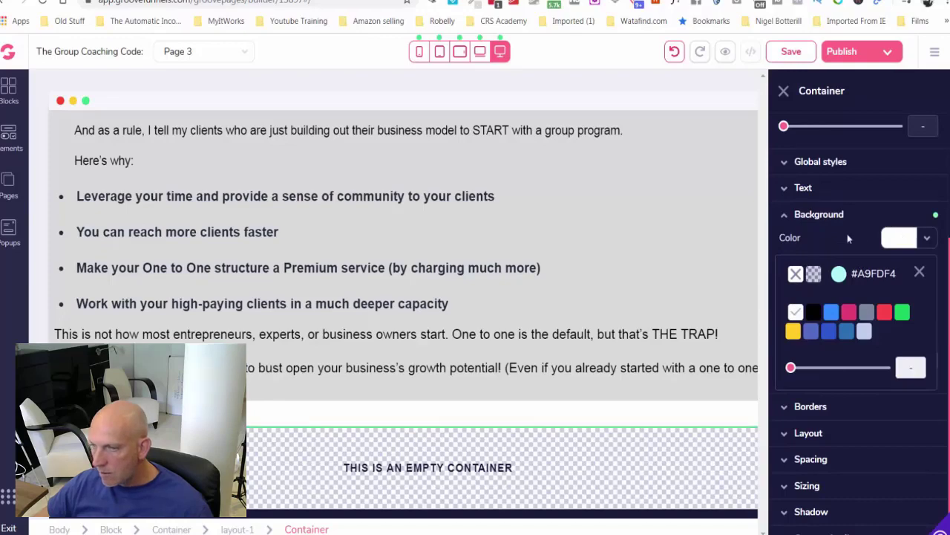
pyautogui.click(789, 215)
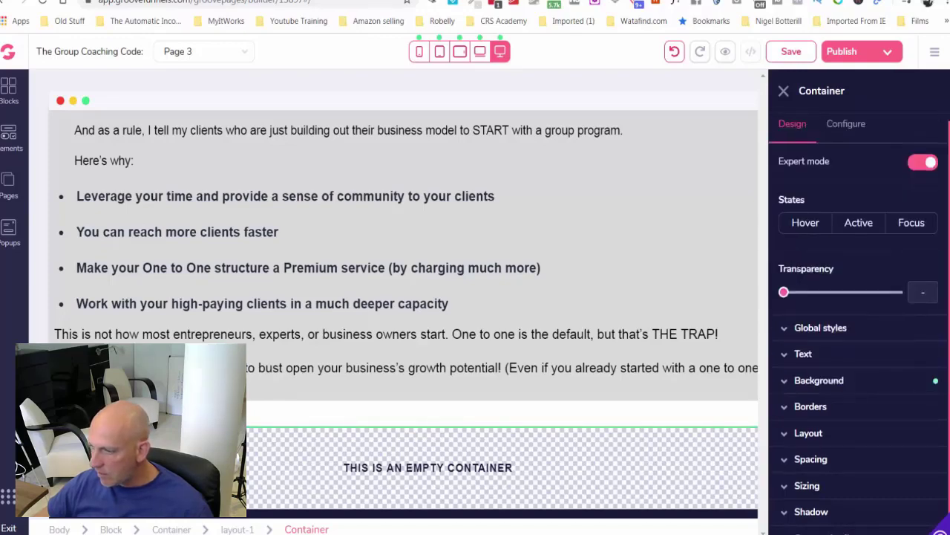
# Place an H1 heading element inside the new empty container.
pyautogui.scroll(3, 628, 338)
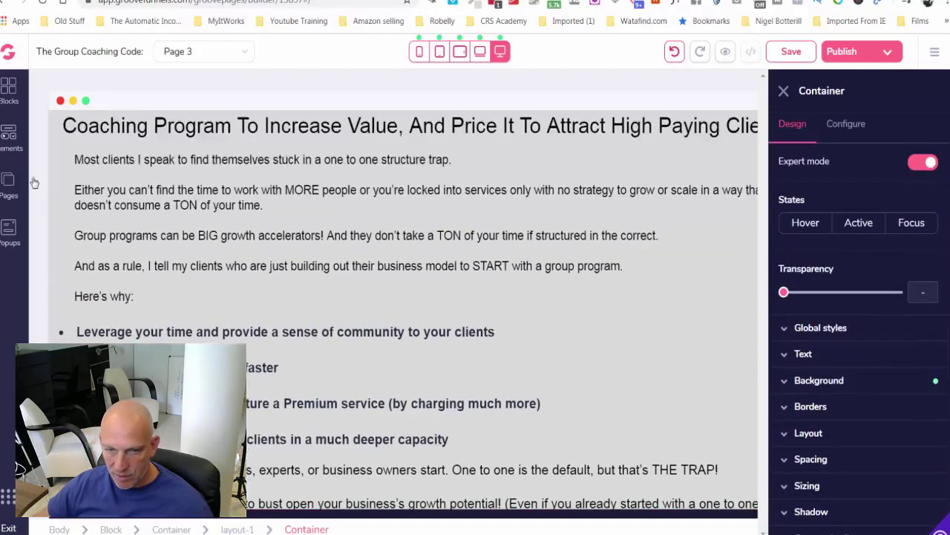
pyautogui.scroll(-2, 195, 265)
pyautogui.scroll(-1, 195, 265)
pyautogui.click(9, 135)
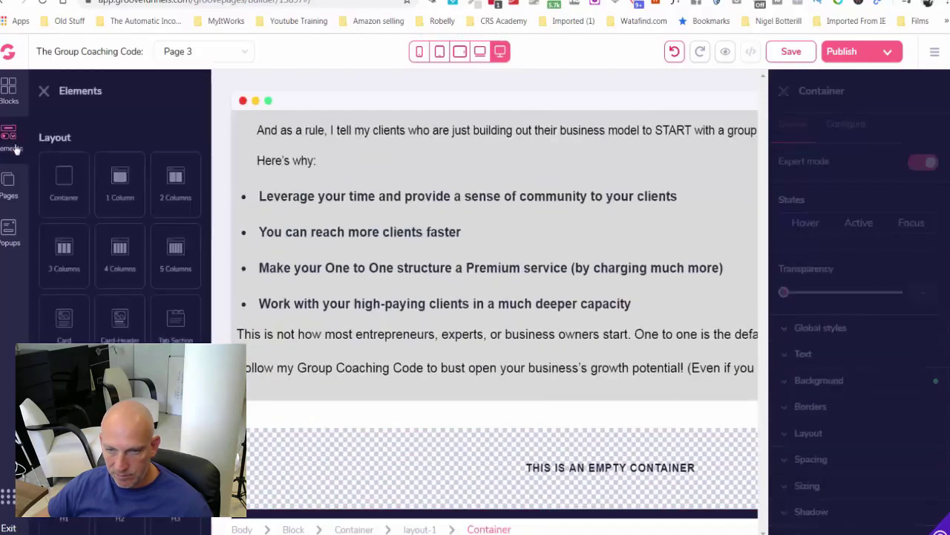
pyautogui.scroll(-3, 107, 261)
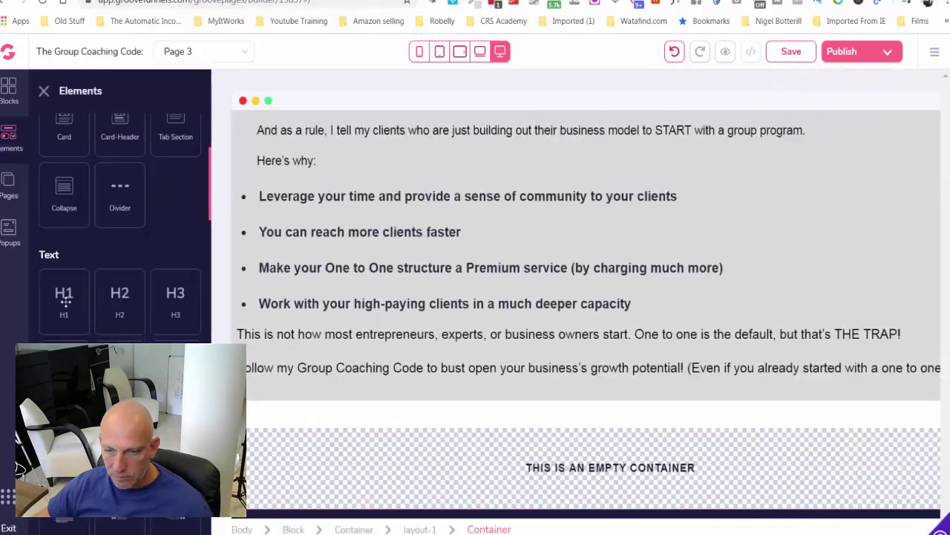
pyautogui.moveTo(66, 300); pyautogui.dragTo(511, 484)
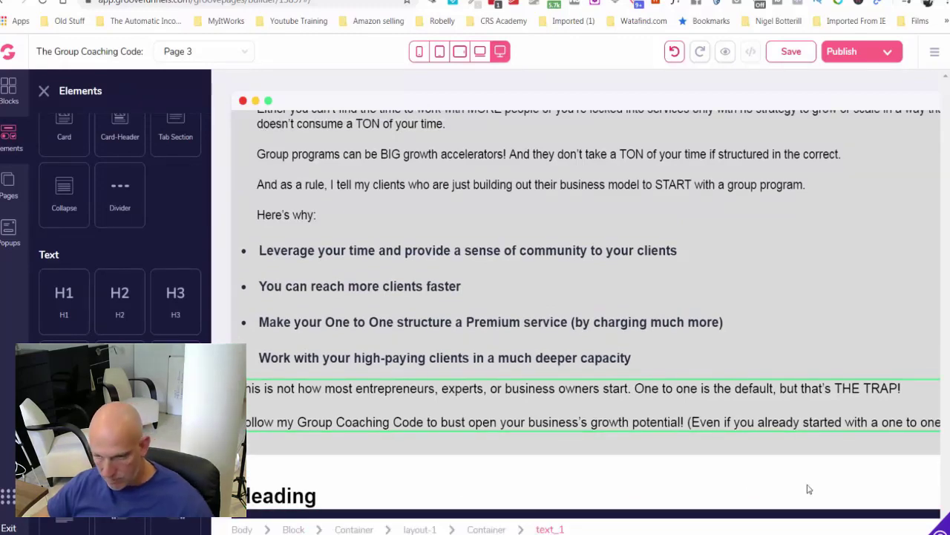
# Replace the H1 placeholder with the copied "act now you will get instant access to "The Group Coaching Code" which includes:" sentence, on one continuous line.
pyautogui.click(260, 469)
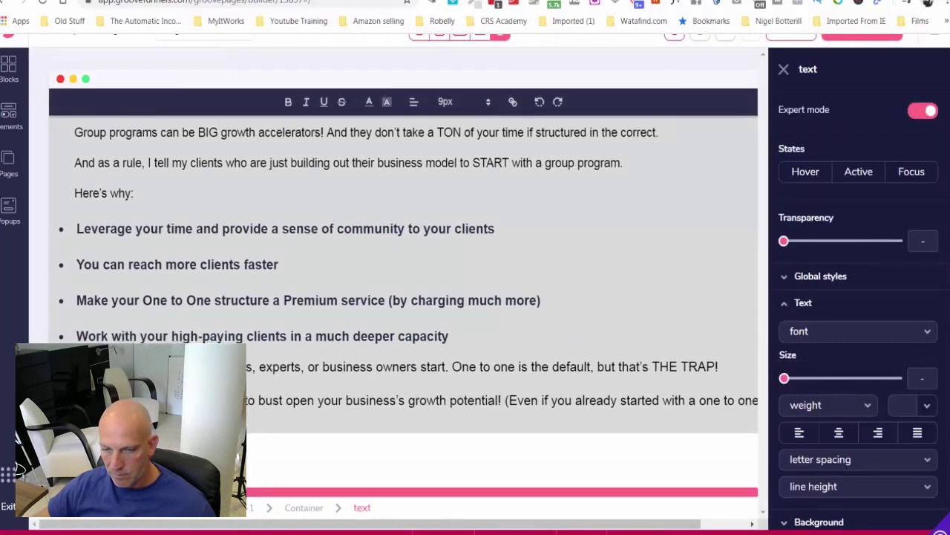
pyautogui.hotkey('ctrl', 'v')
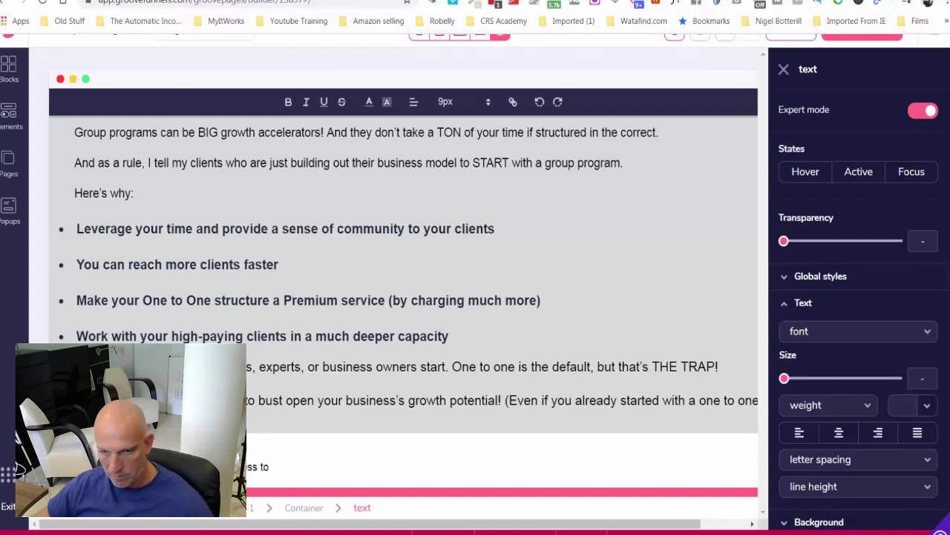
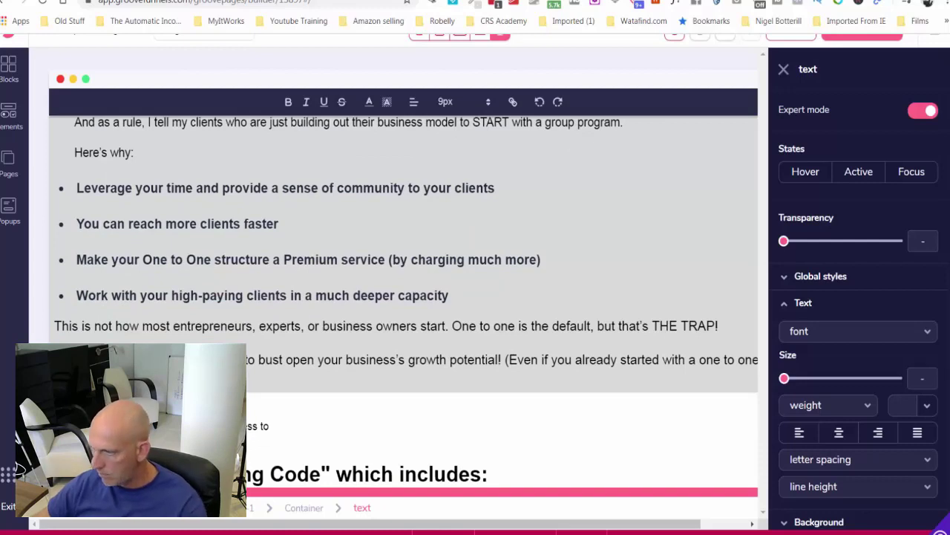
pyautogui.press('BackSpace')
pyautogui.press('BackSpace')
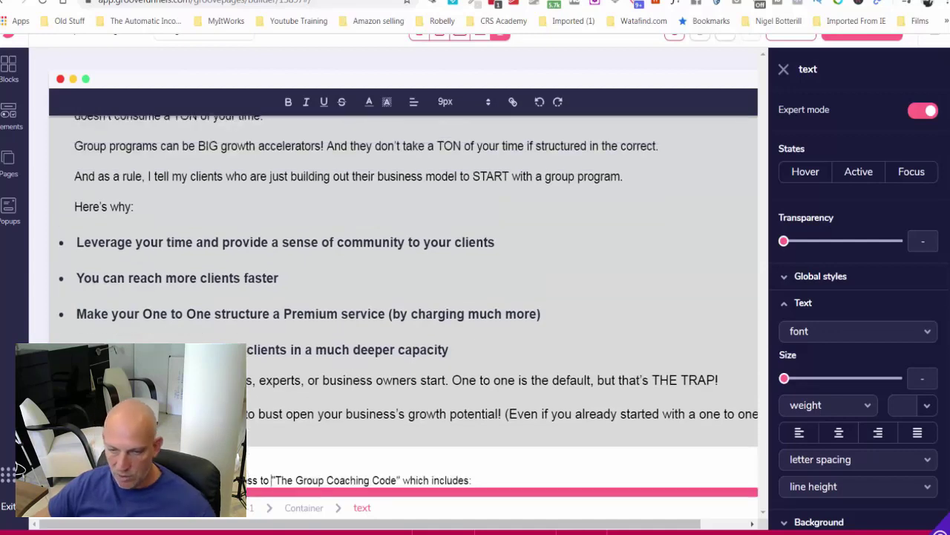
# Set the "instant access" heading to 40px, centre it, and finish editing it.
pyautogui.hotkey('ctrl', 'a')
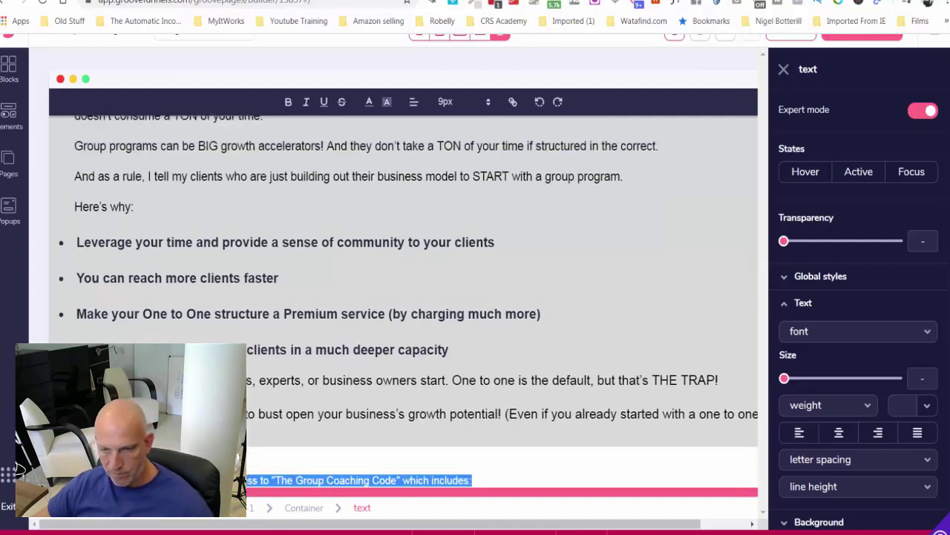
pyautogui.click(484, 103)
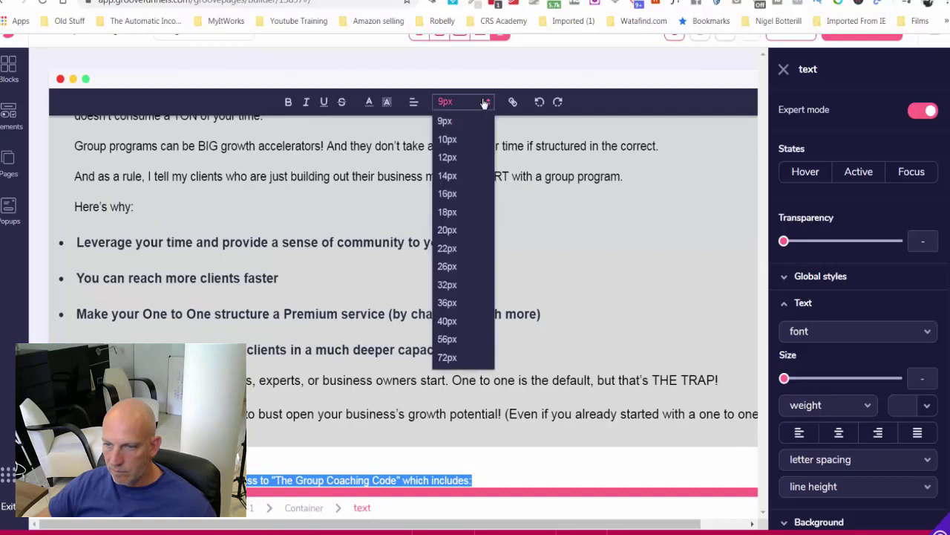
pyautogui.click(448, 320)
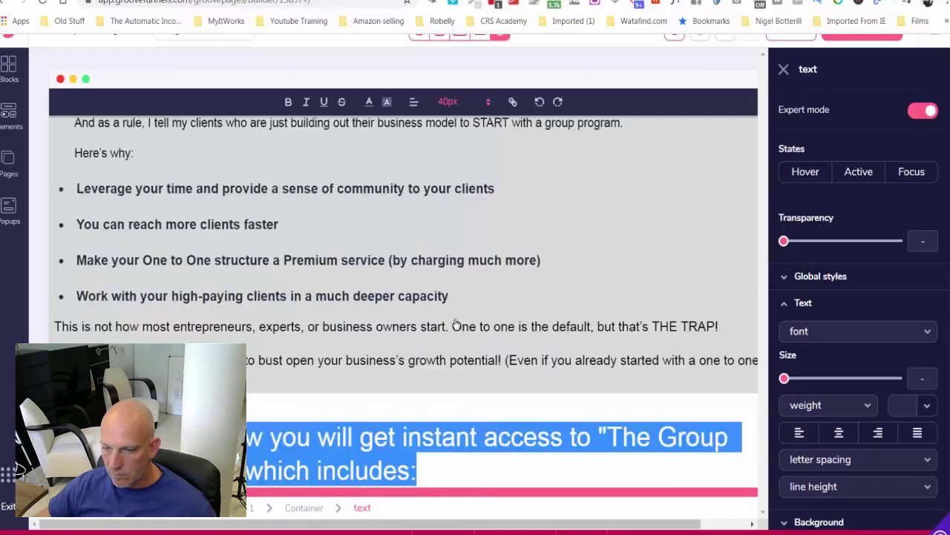
pyautogui.click(414, 105)
pyautogui.click(415, 138)
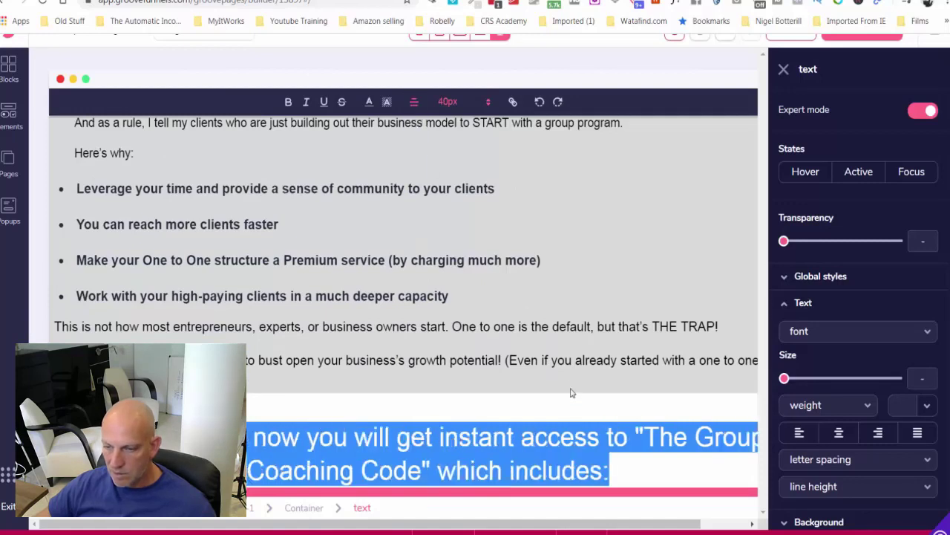
pyautogui.click(624, 430)
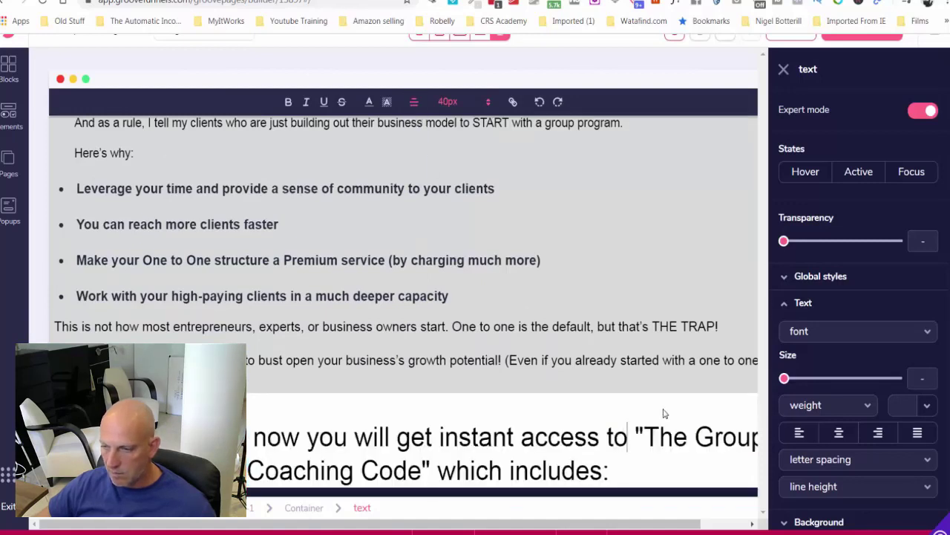
pyautogui.click(783, 70)
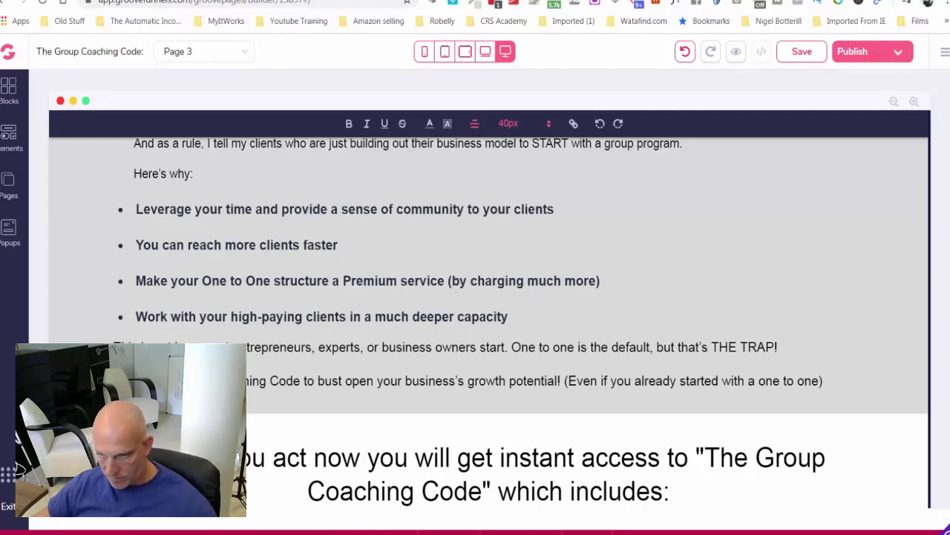
pyautogui.click(456, 306)
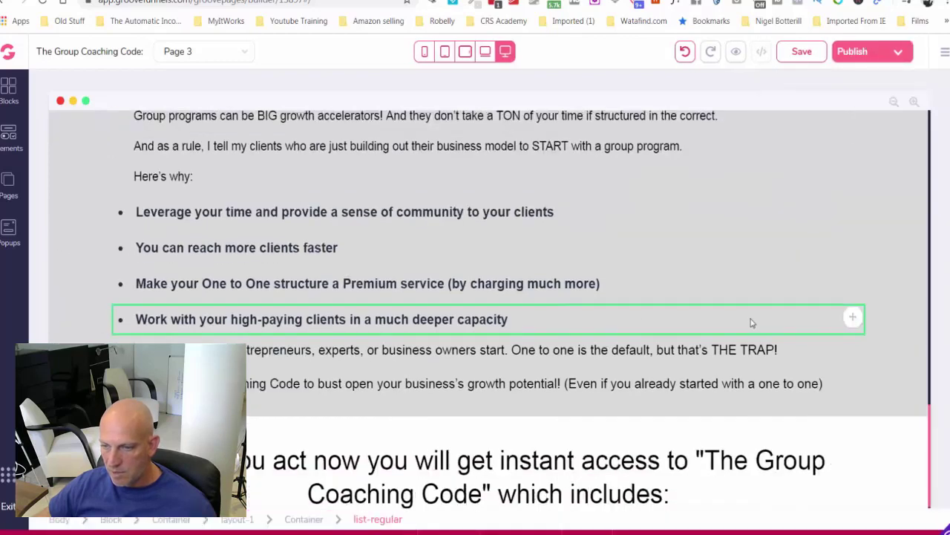
# Duplicate the "Work with your high-paying clients in a much deeper capacity" bullet and move the copy below the "instant access" heading.
pyautogui.click(750, 322)
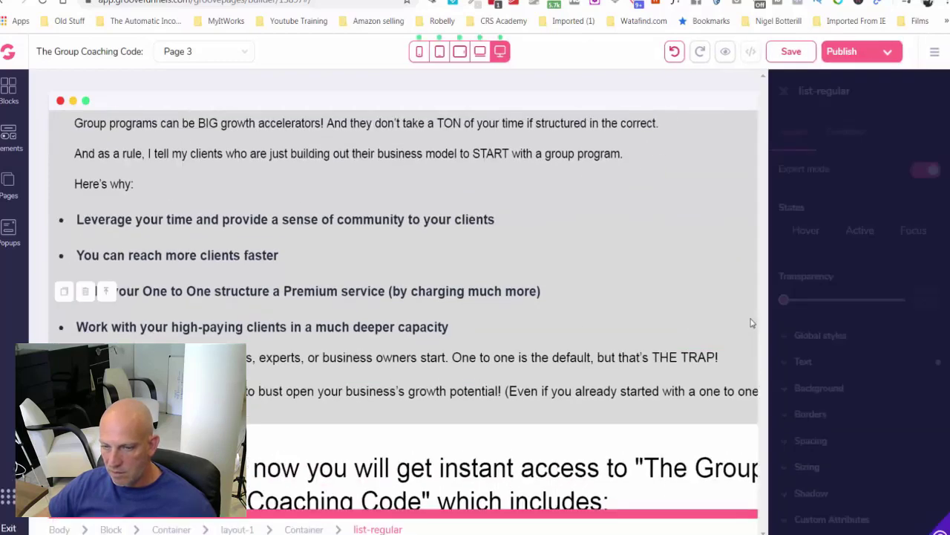
pyautogui.click(65, 294)
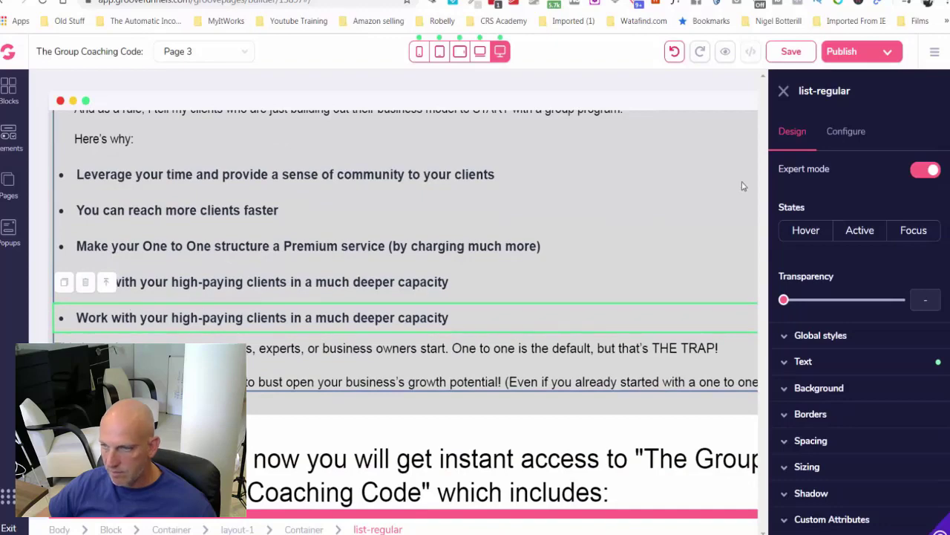
pyautogui.click(783, 92)
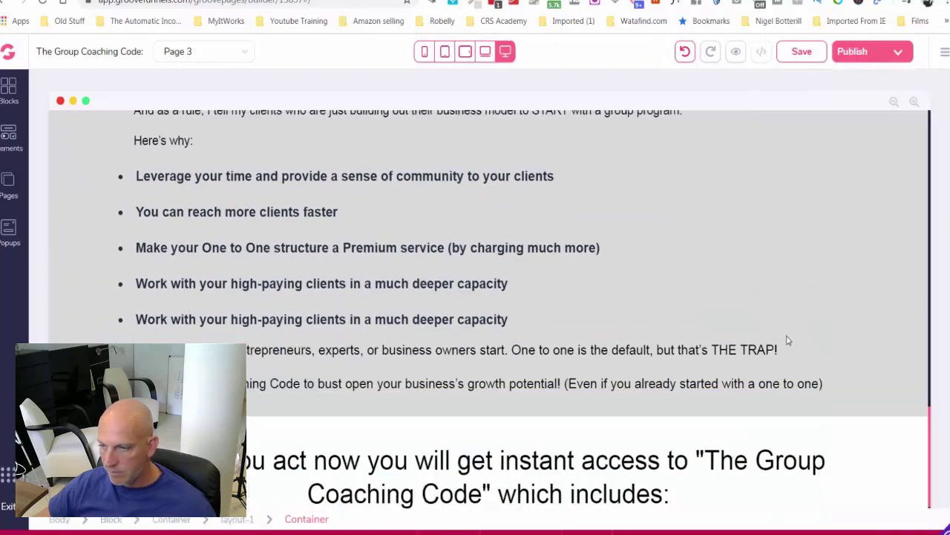
pyautogui.moveTo(851, 321); pyautogui.dragTo(812, 489)
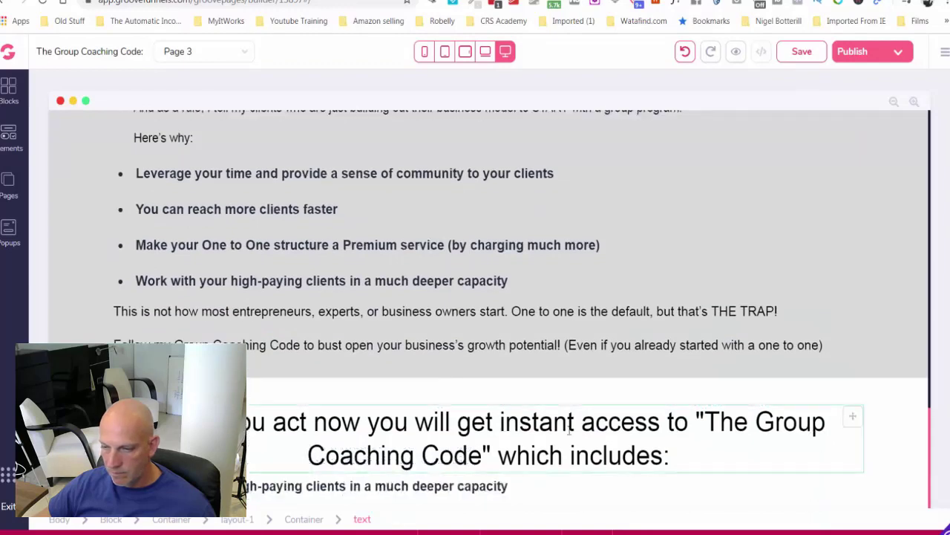
# Change the bullet below the "instant access" heading to "Training on the 3 step funnel formula" and close its settings.
pyautogui.click(488, 484)
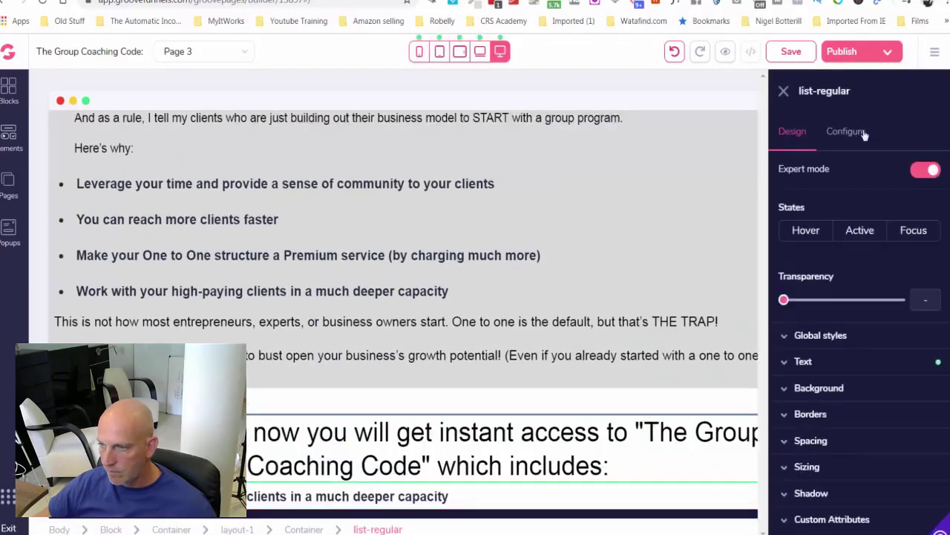
pyautogui.click(854, 132)
pyautogui.tripleClick(854, 201)
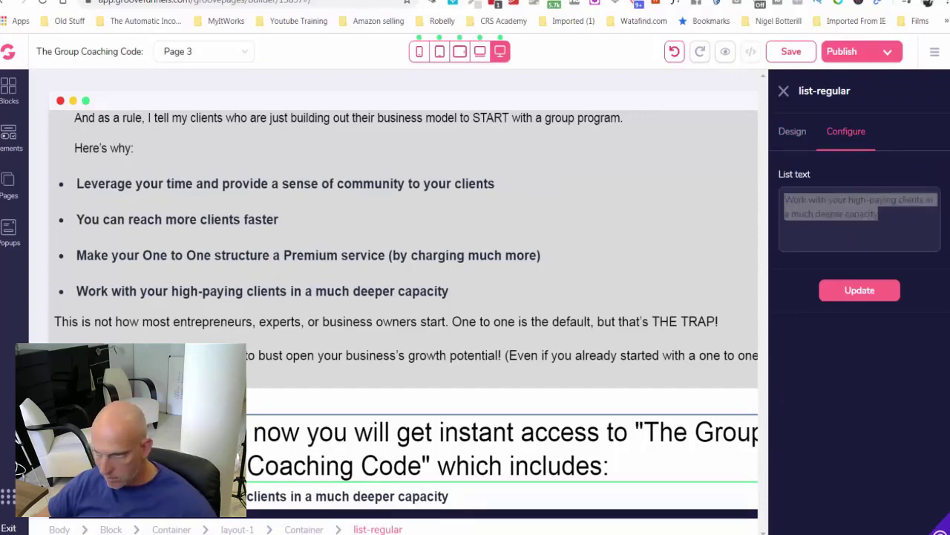
pyautogui.tripleClick(848, 213)
pyautogui.write('Training on the 3 step funnel formula')
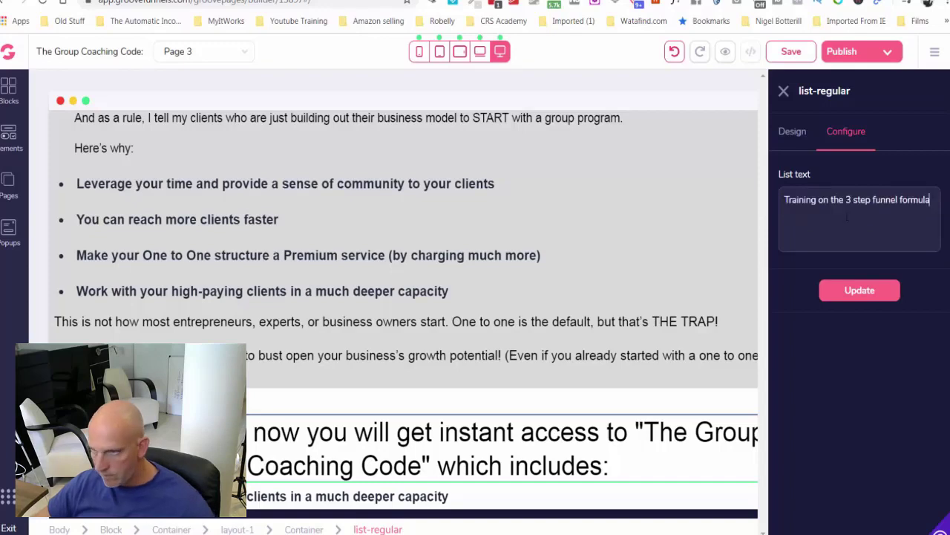
pyautogui.click(862, 290)
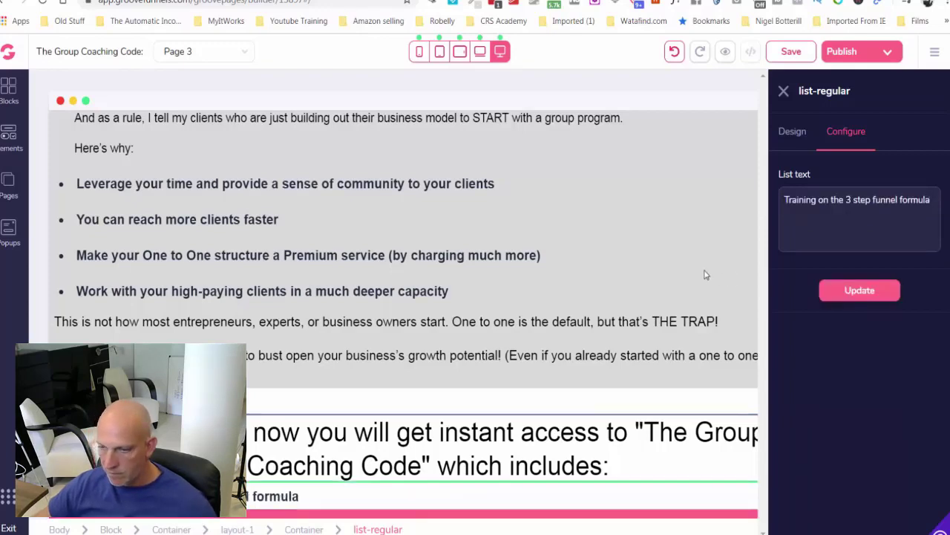
pyautogui.click(793, 133)
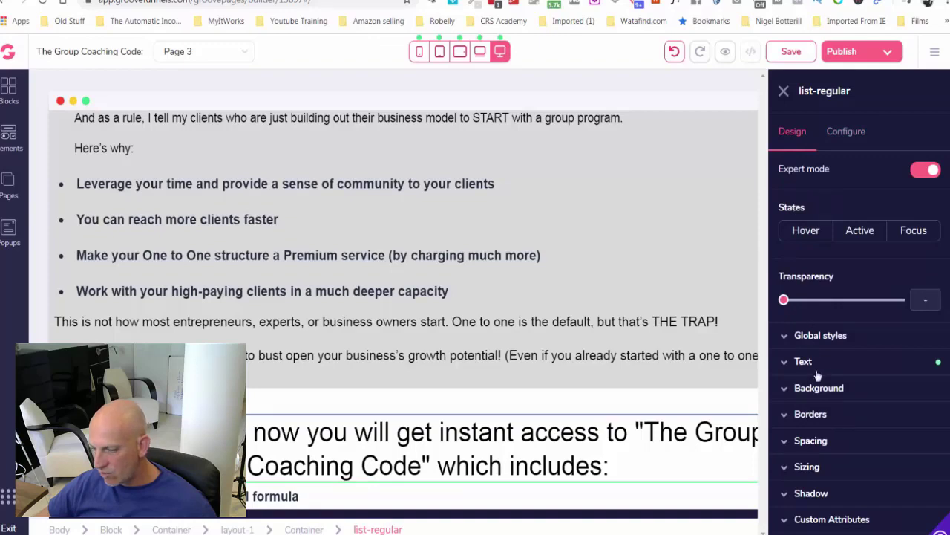
pyautogui.click(785, 91)
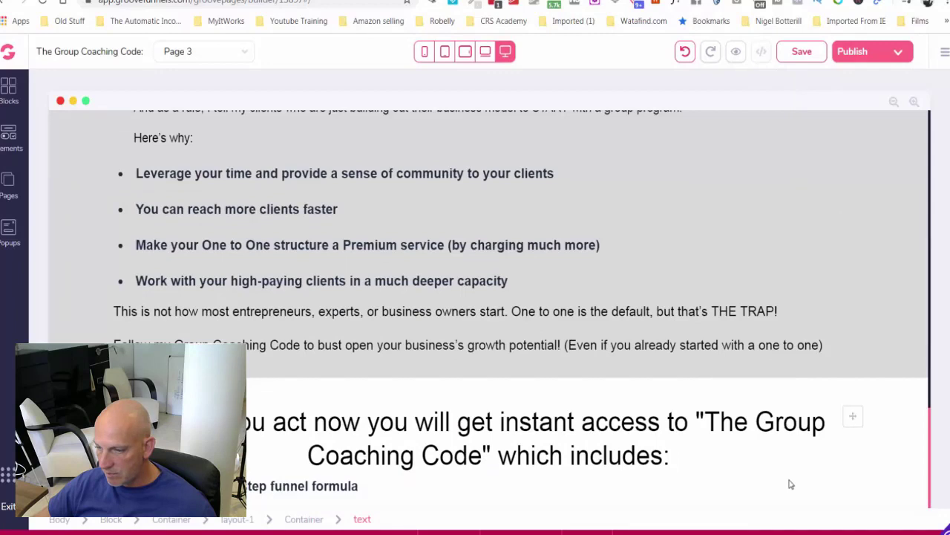
# Duplicate the "Training on the 3 step funnel formula" bullet in the white section.
pyautogui.click(791, 485)
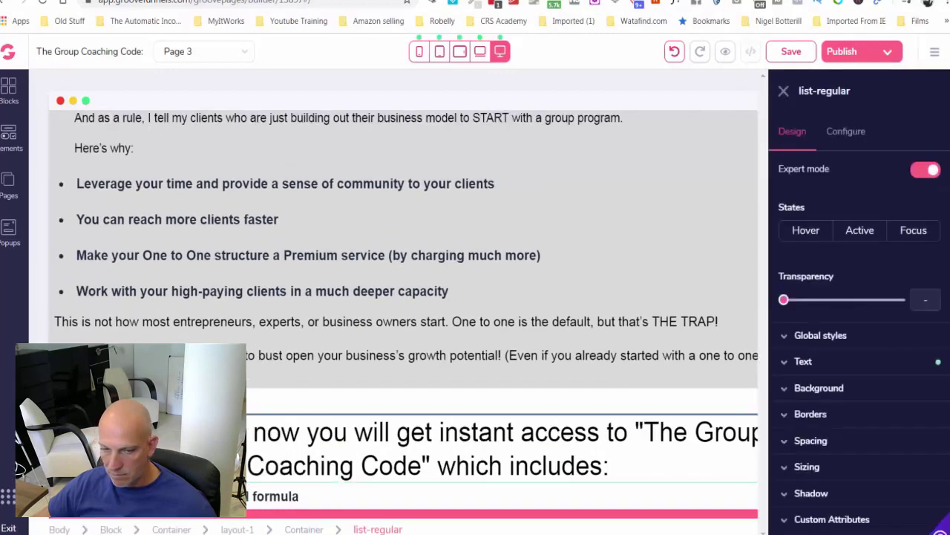
pyautogui.scroll(-1, 533, 429)
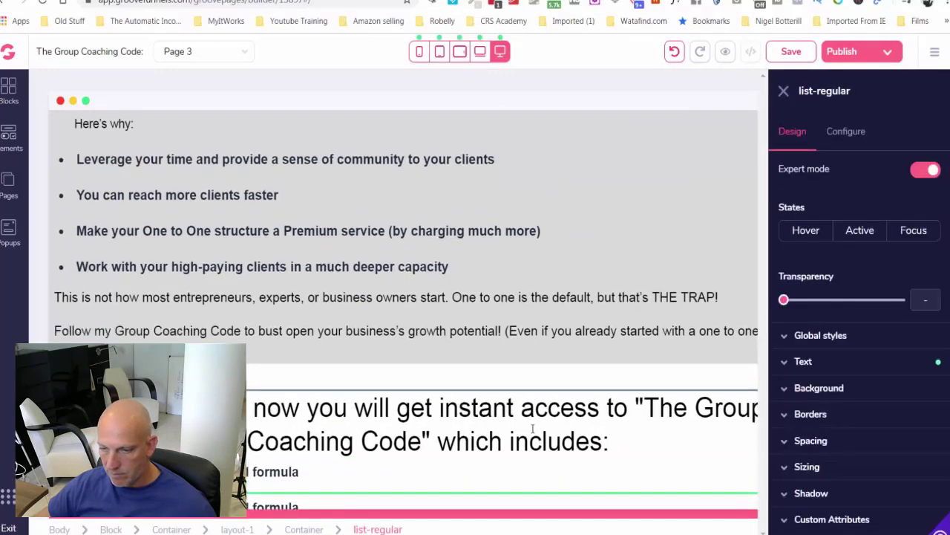
pyautogui.scroll(-1, 532, 429)
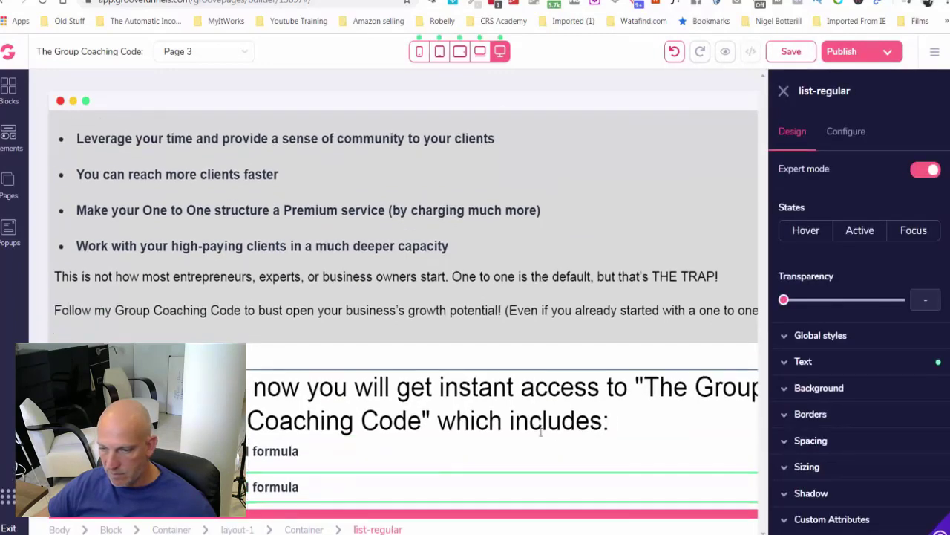
# Set the top margin of the first bullet below the "instant access" heading to 5 and close the settings.
pyautogui.click(717, 459)
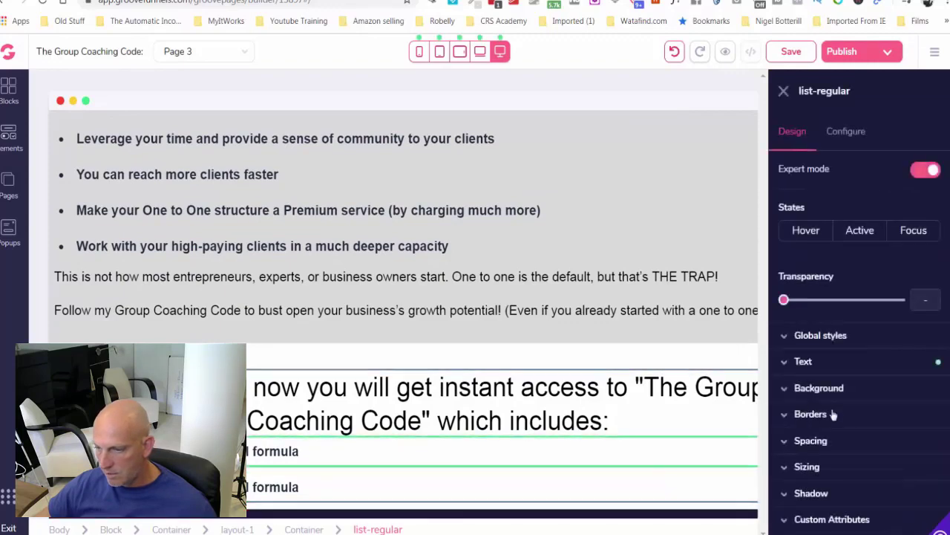
pyautogui.click(830, 440)
pyautogui.click(858, 471)
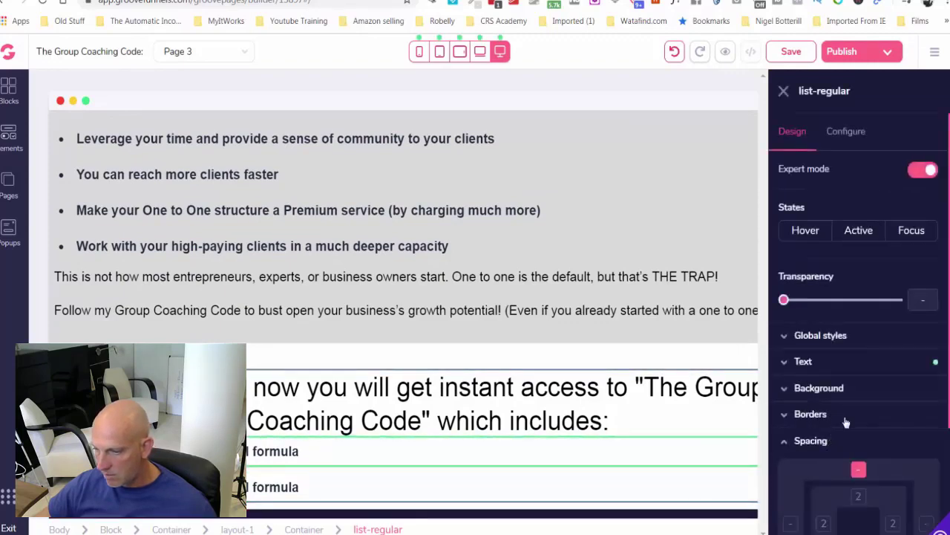
pyautogui.scroll(-3, 847, 422)
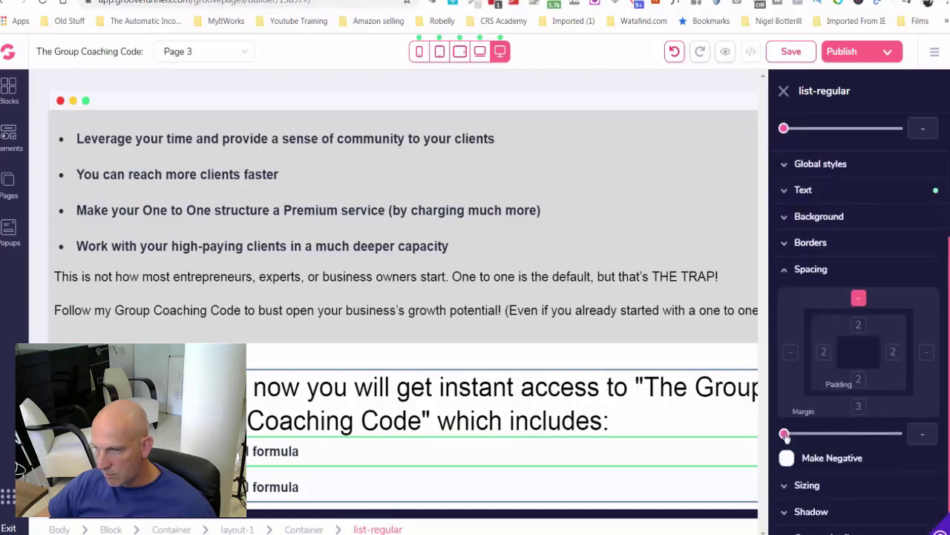
pyautogui.moveTo(791, 437); pyautogui.dragTo(811, 441)
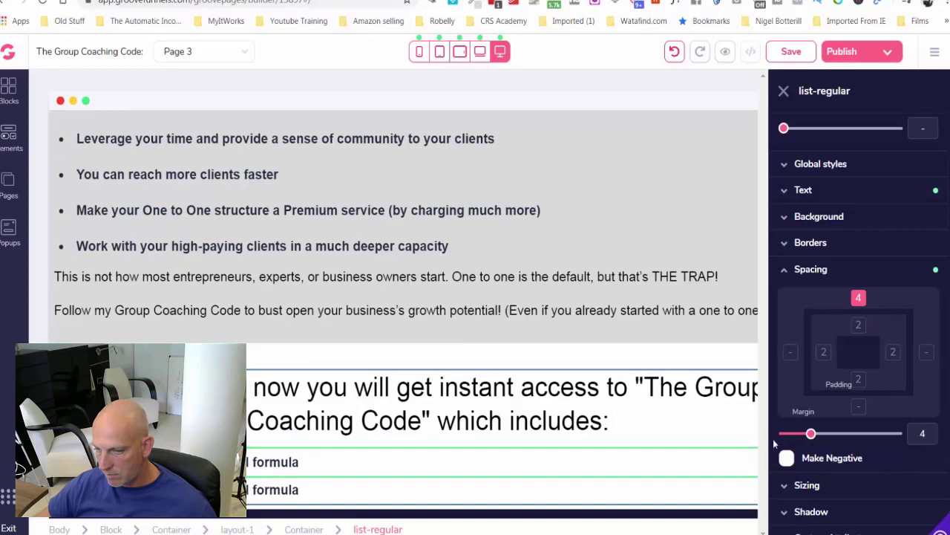
pyautogui.click(732, 433)
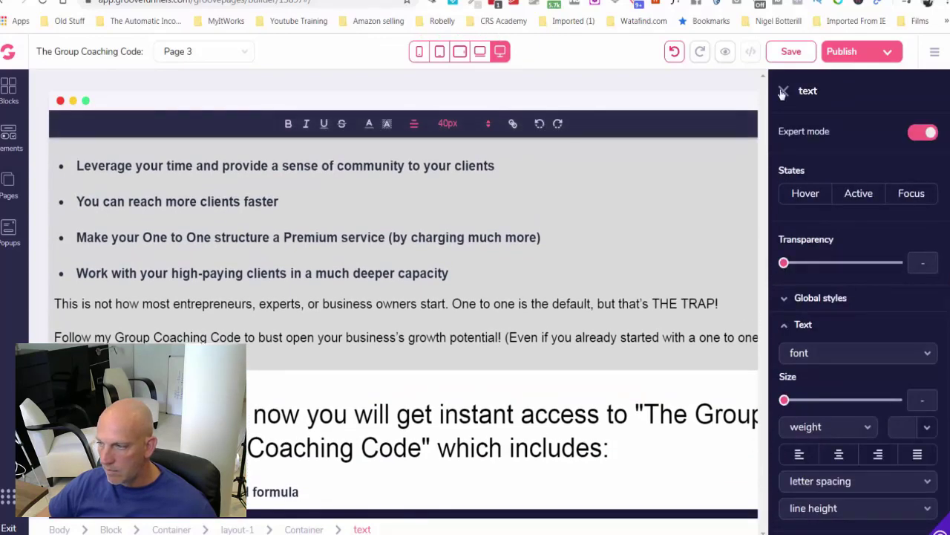
pyautogui.click(783, 91)
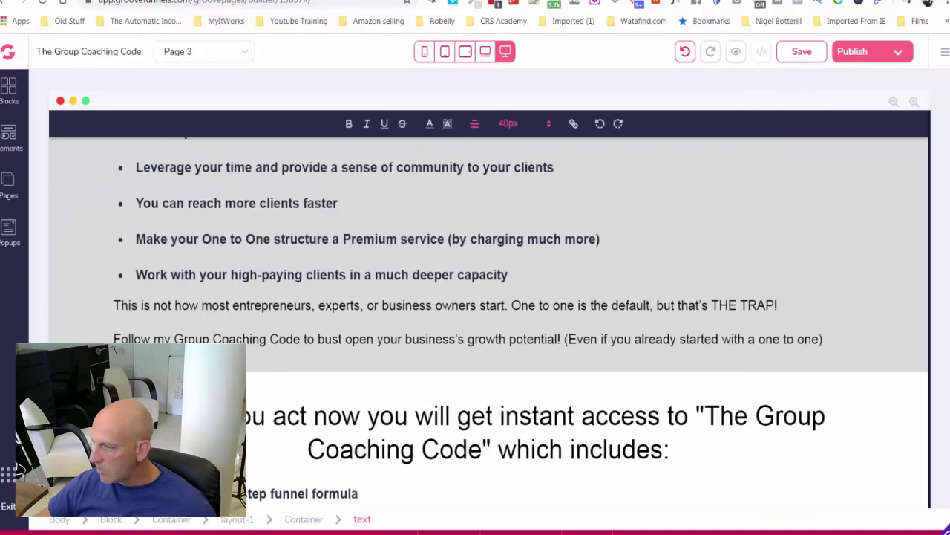
# Change the second bullet in the white section to "How to fill your group coaching with 10-20 people quickly".
pyautogui.scroll(-1, 399, 408)
pyautogui.click(276, 486)
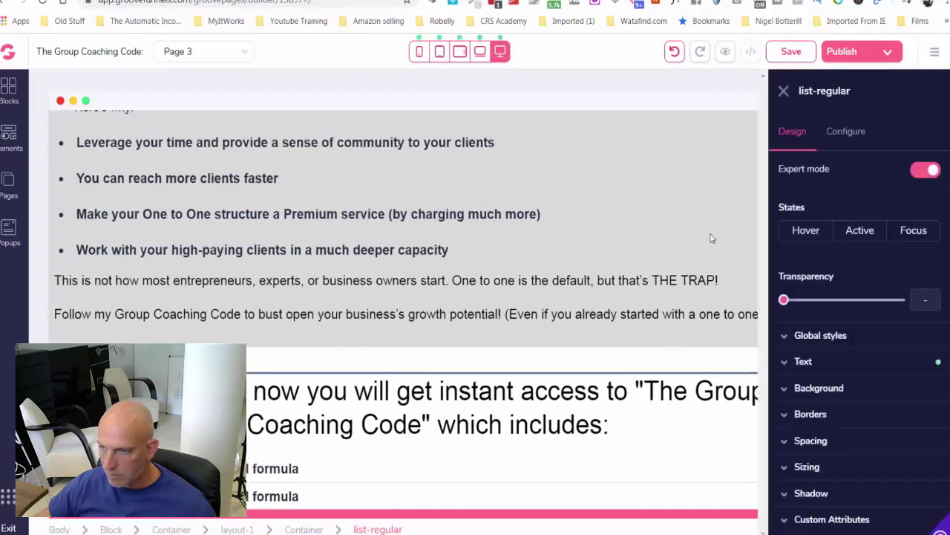
pyautogui.click(848, 134)
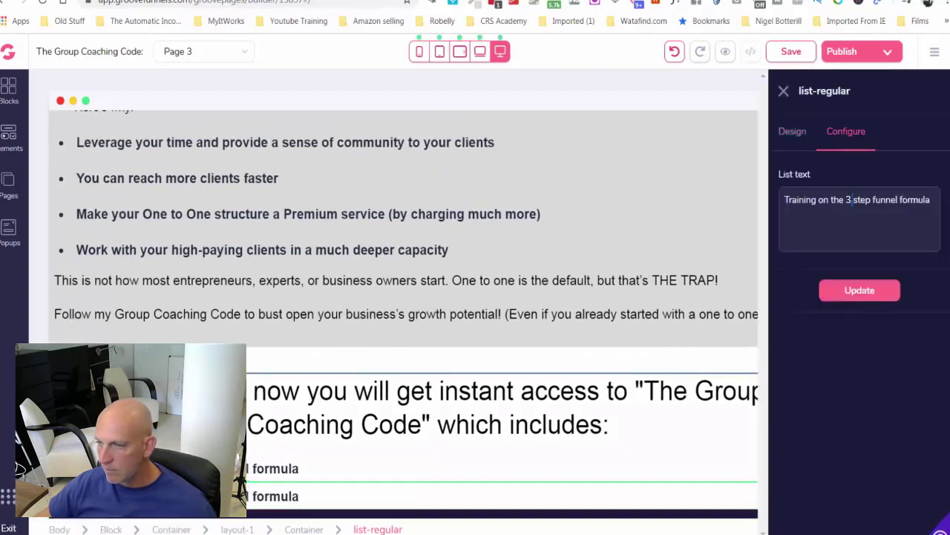
pyautogui.hotkey('ctrl', 'a')
pyautogui.write('How to fill your group coaching with 10-20 people quickly')
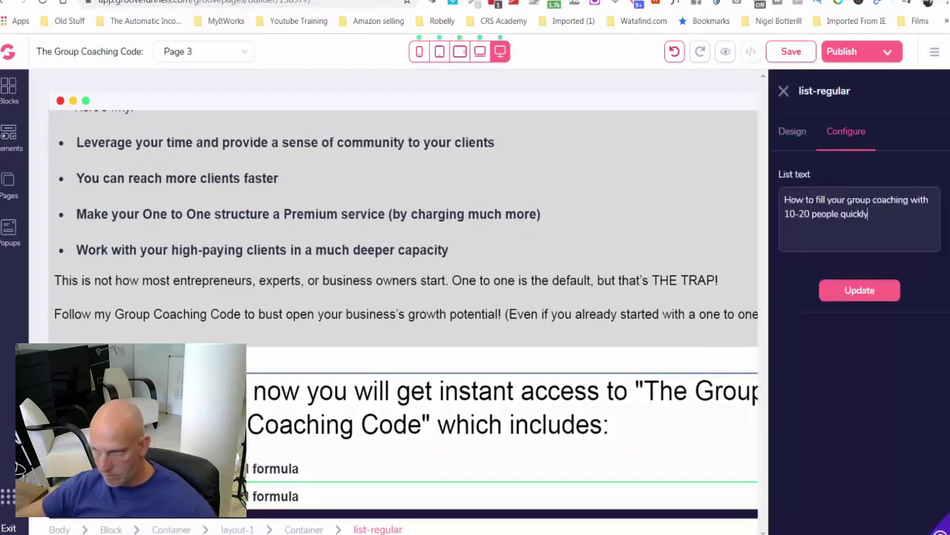
pyautogui.click(876, 297)
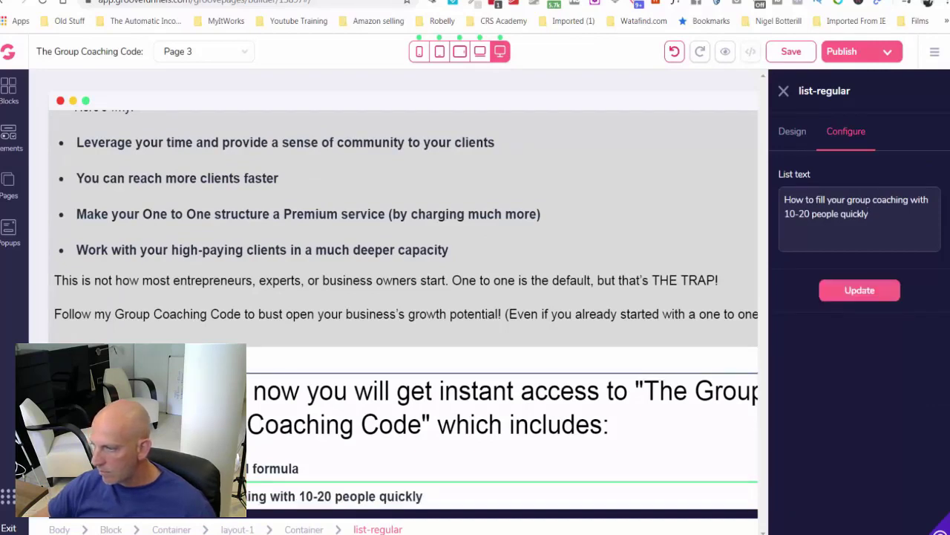
pyautogui.click(836, 294)
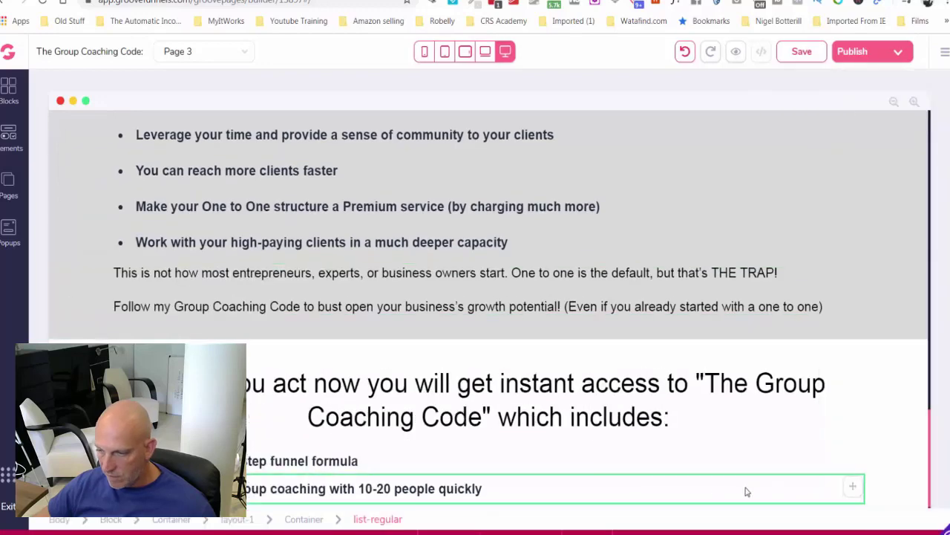
# Duplicate the first "3 step funnel formula" bullet again and close the copy's settings.
pyautogui.click(710, 492)
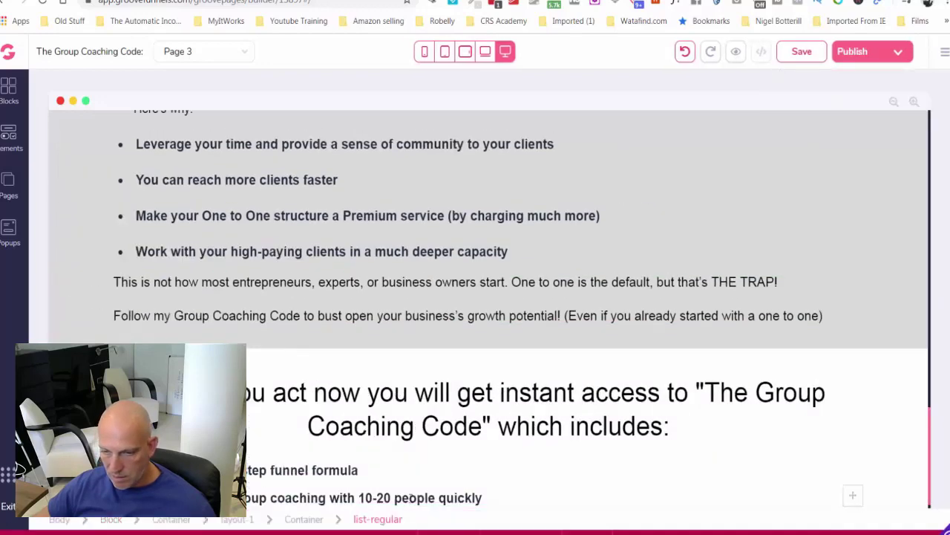
pyautogui.click(685, 502)
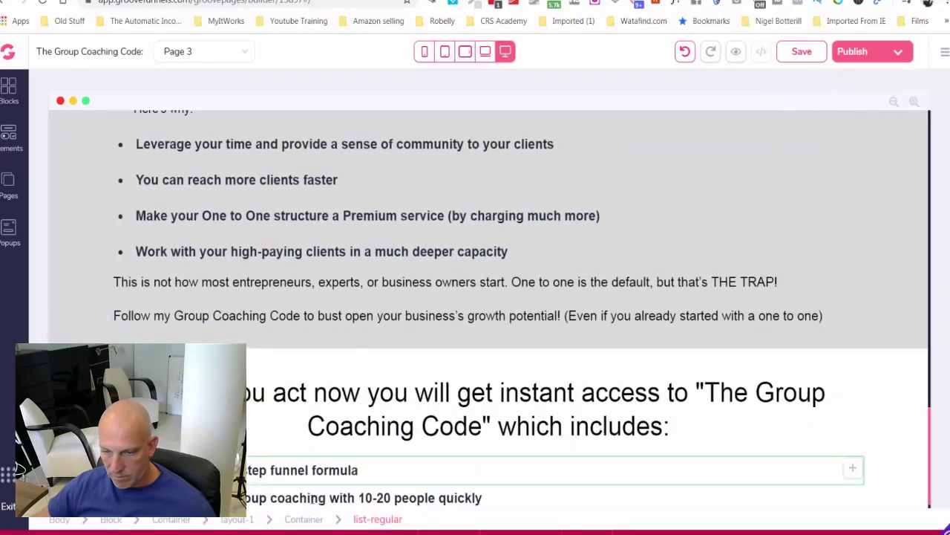
pyautogui.click(583, 501)
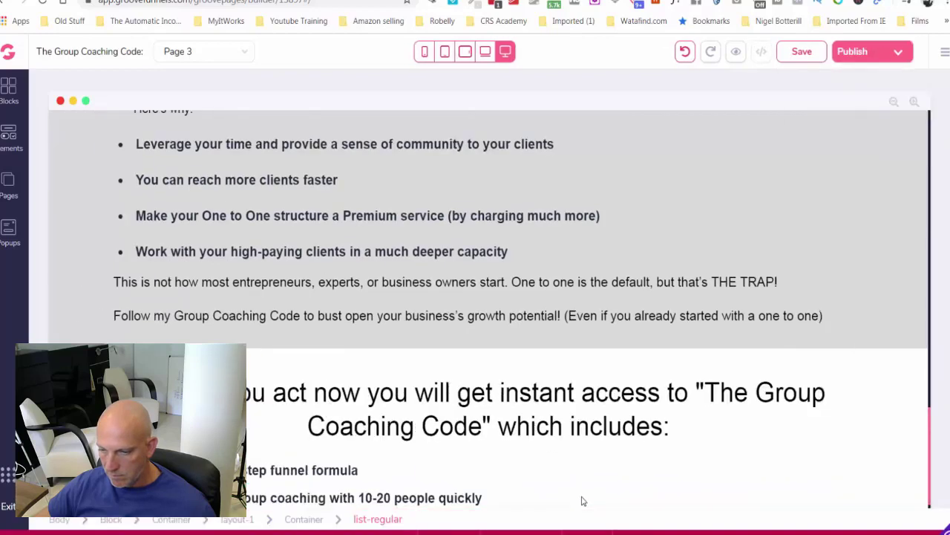
pyautogui.click(439, 463)
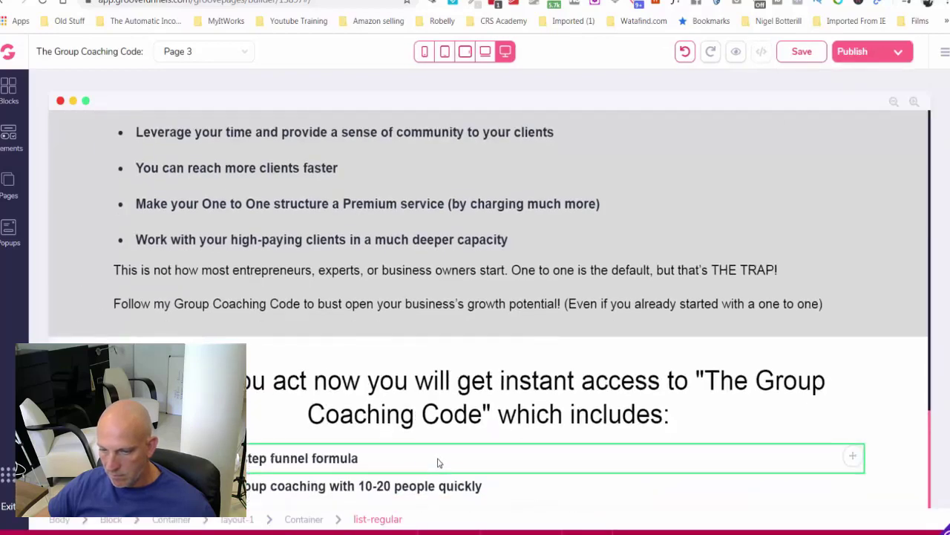
pyautogui.hotkey('ctrl', 'v')
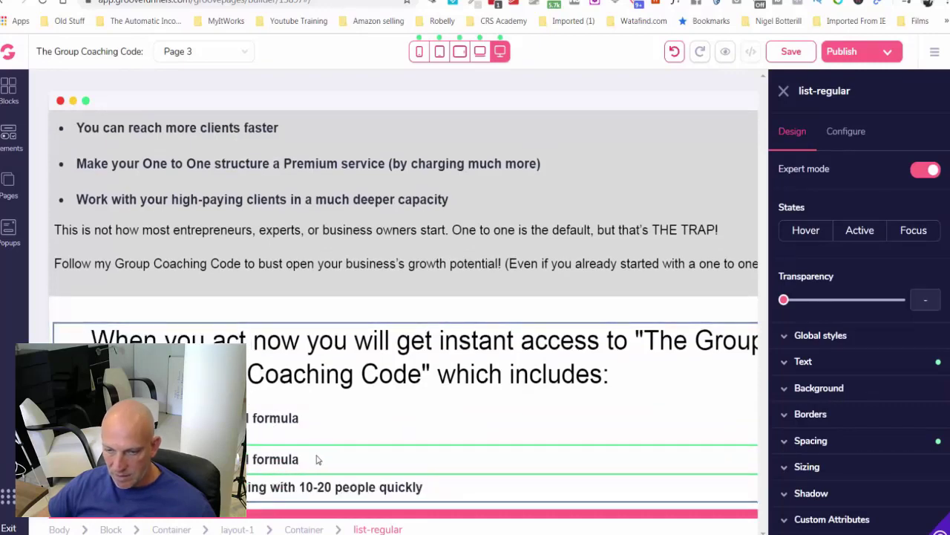
pyautogui.click(785, 91)
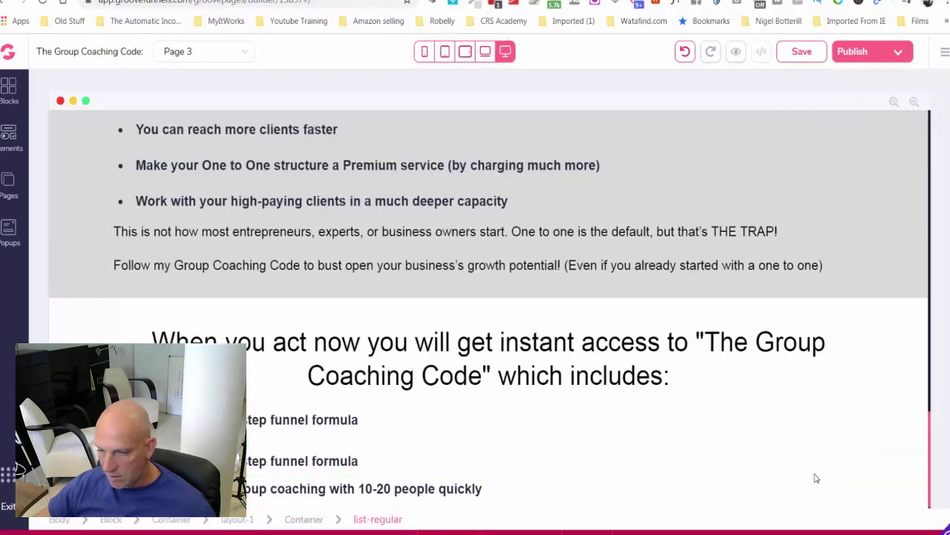
# Move the copied "3 step funnel formula" bullet below the "10-20 people quickly" bullet.
pyautogui.tripleClick(815, 484)
pyautogui.click(814, 490)
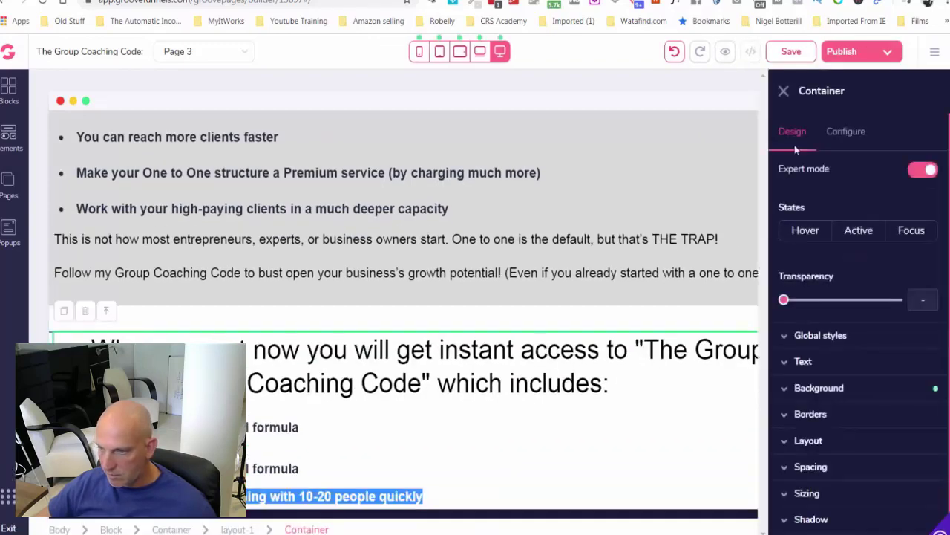
pyautogui.click(783, 92)
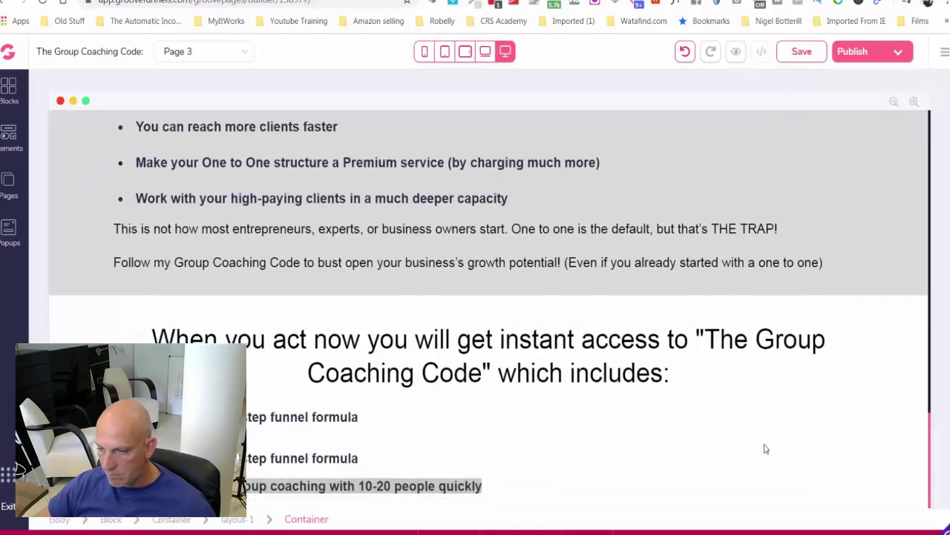
pyautogui.moveTo(850, 457); pyautogui.dragTo(846, 490)
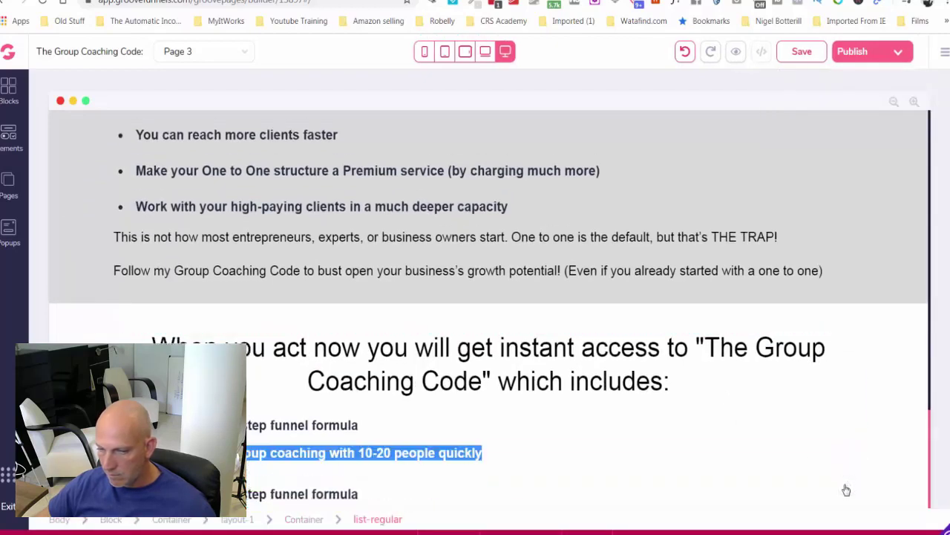
# Lower the top margin of the third bullet in the white section to 2.
pyautogui.click(277, 496)
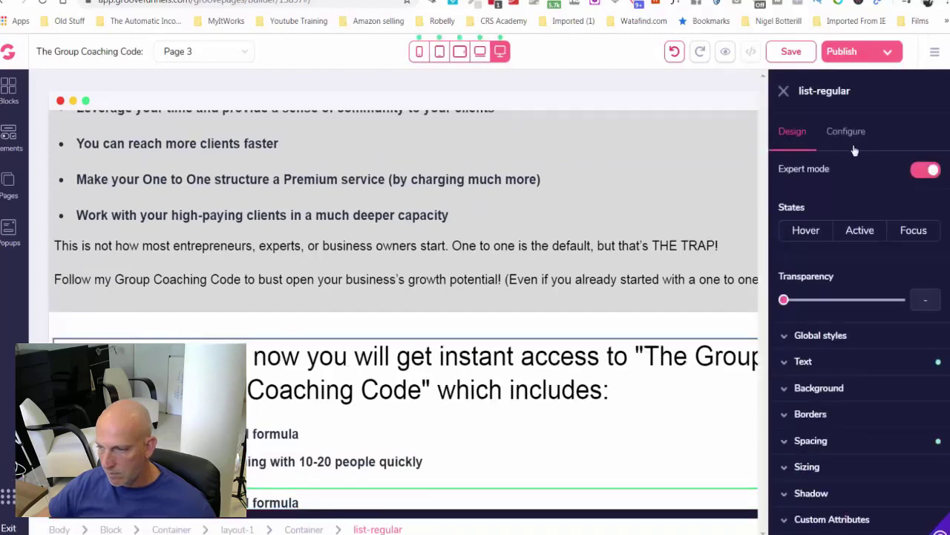
pyautogui.click(832, 448)
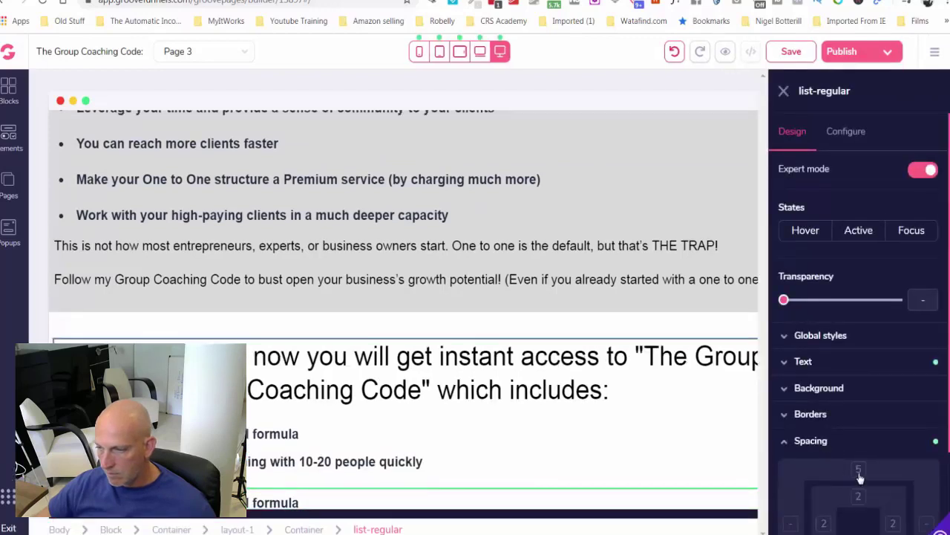
pyautogui.click(859, 471)
pyautogui.scroll(-3, 831, 475)
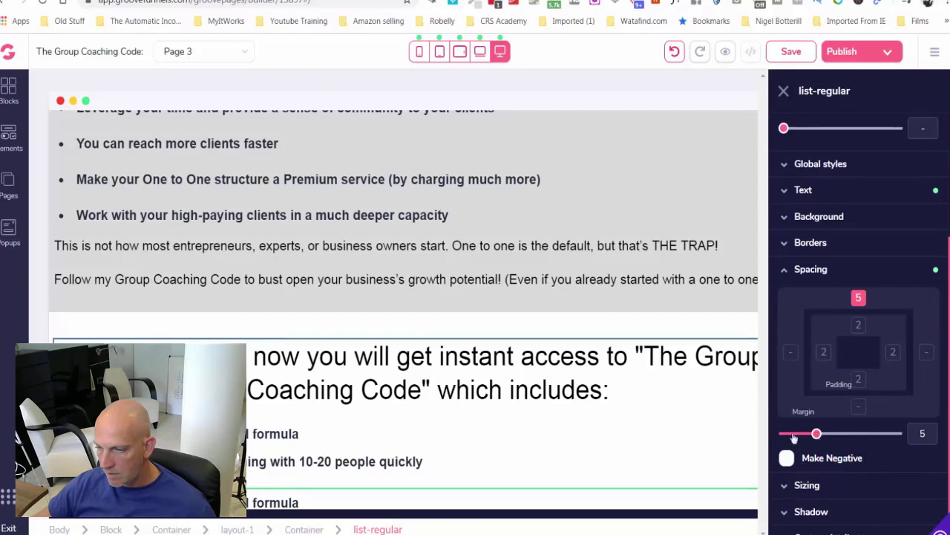
pyautogui.moveTo(794, 438); pyautogui.dragTo(757, 435)
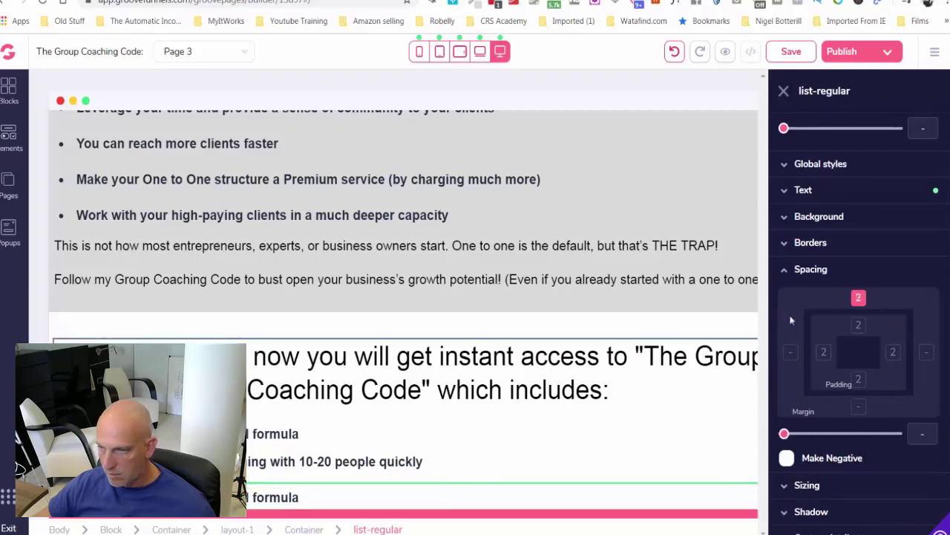
# Change the third bullet's text to "The Secret onboarding process and call structure" and close its settings.
pyautogui.scroll(3, 839, 163)
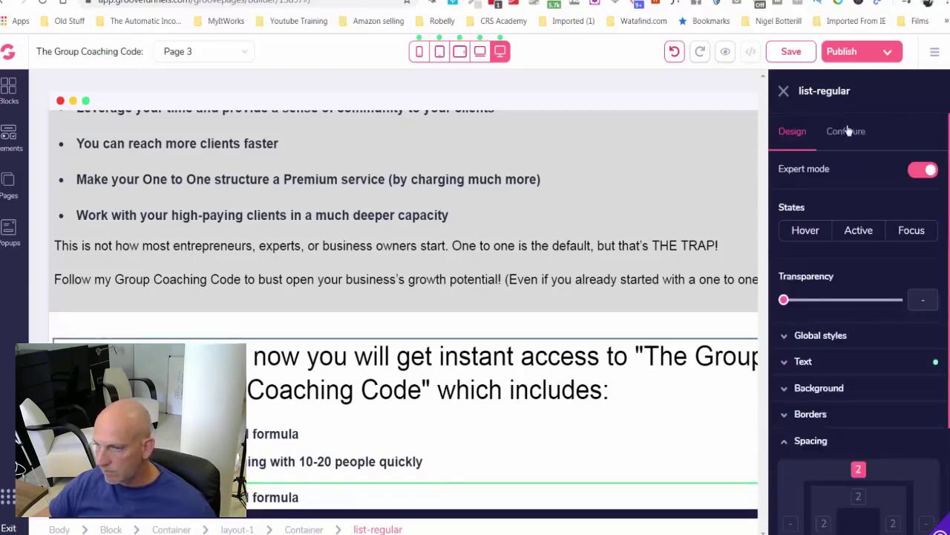
pyautogui.click(848, 131)
pyautogui.hotkey('ctrl', 'a')
pyautogui.hotkey('ctrl', 'v')
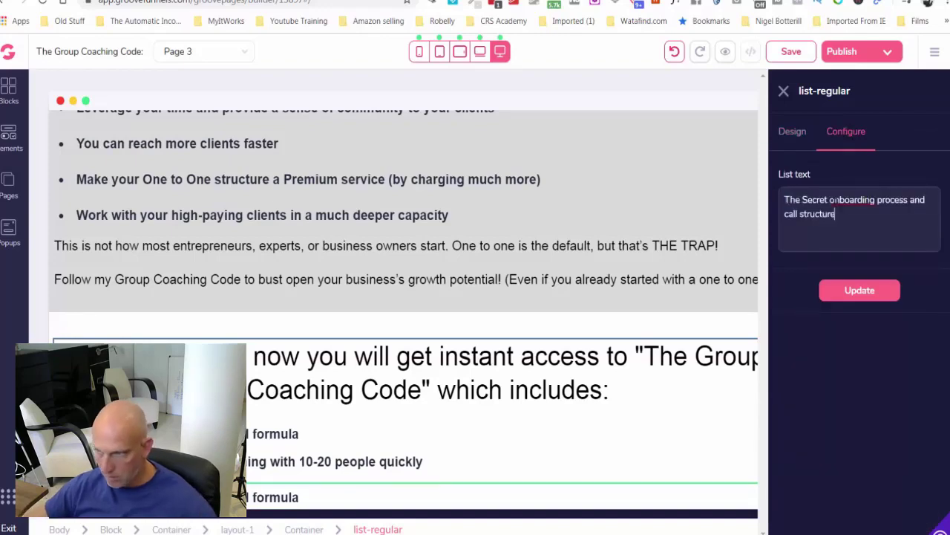
pyautogui.click(843, 288)
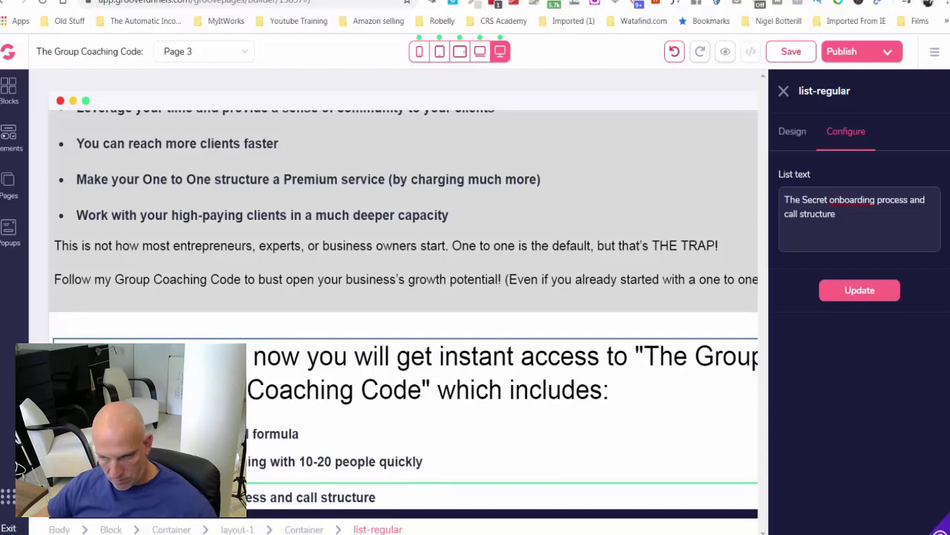
pyautogui.click(854, 289)
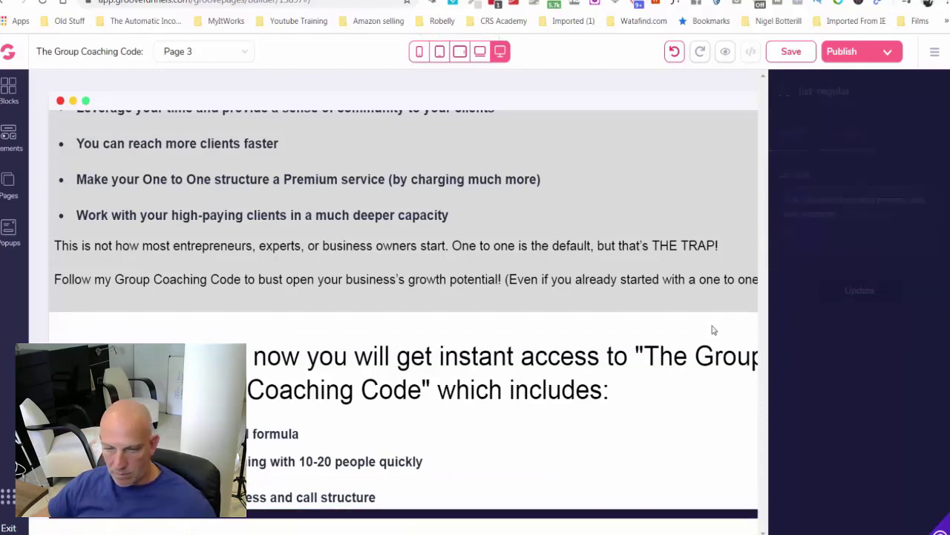
# Duplicate the first "3 step funnel formula" bullet and move the copy below the "onboarding process and call structure" bullet.
pyautogui.scroll(-1, 728, 349)
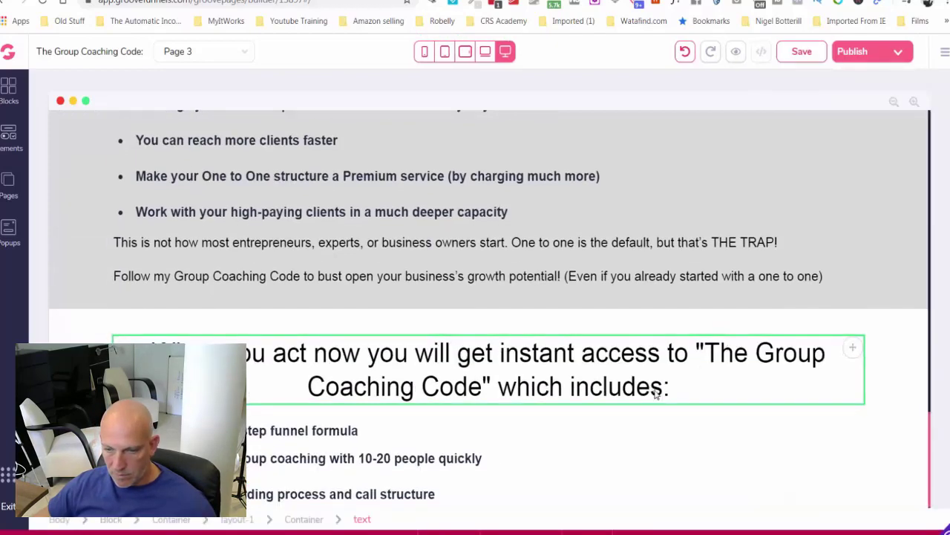
pyautogui.click(457, 497)
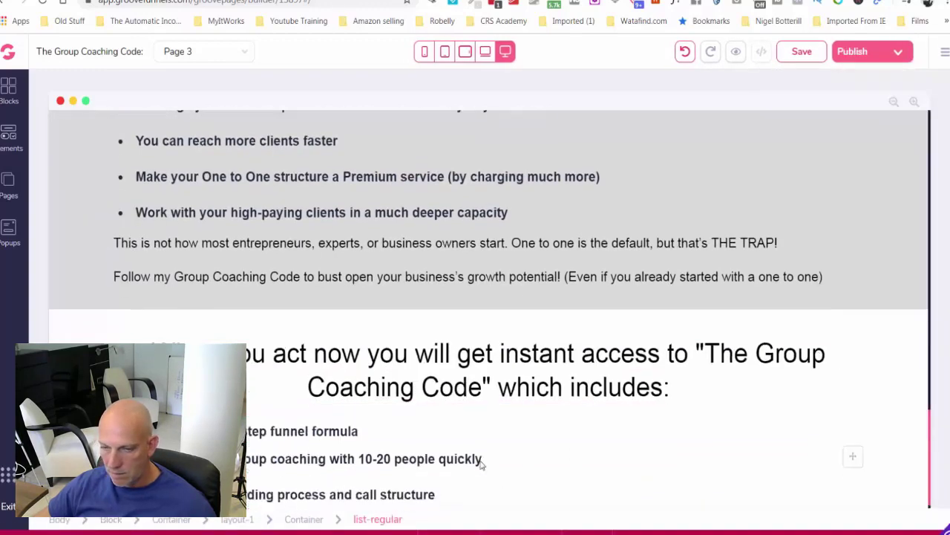
pyautogui.click(339, 451)
pyautogui.click(331, 444)
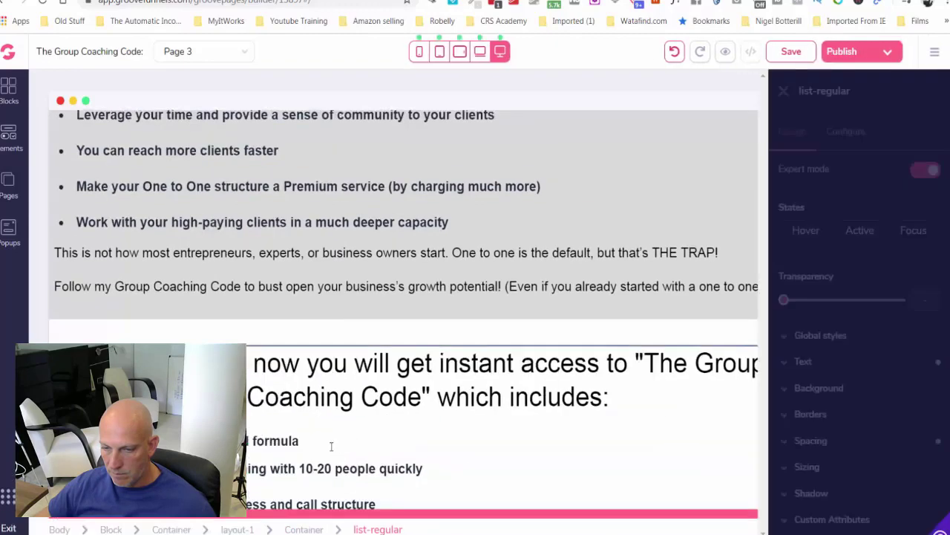
pyautogui.hotkey('ctrl', 'v')
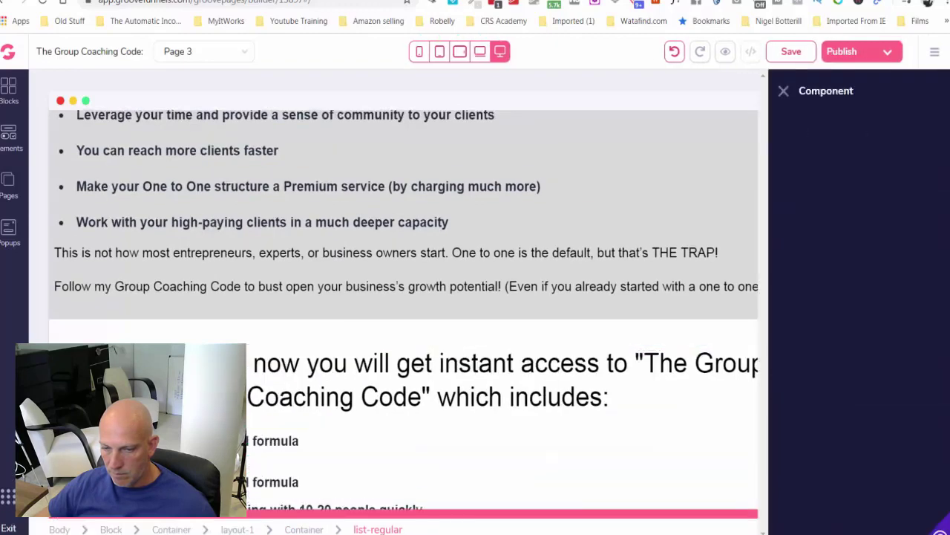
pyautogui.scroll(-1, 293, 416)
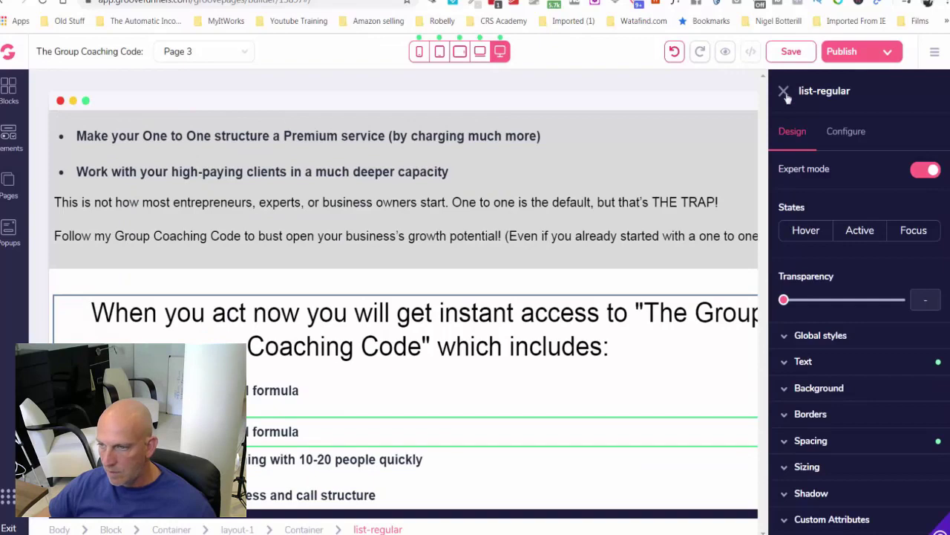
pyautogui.click(784, 91)
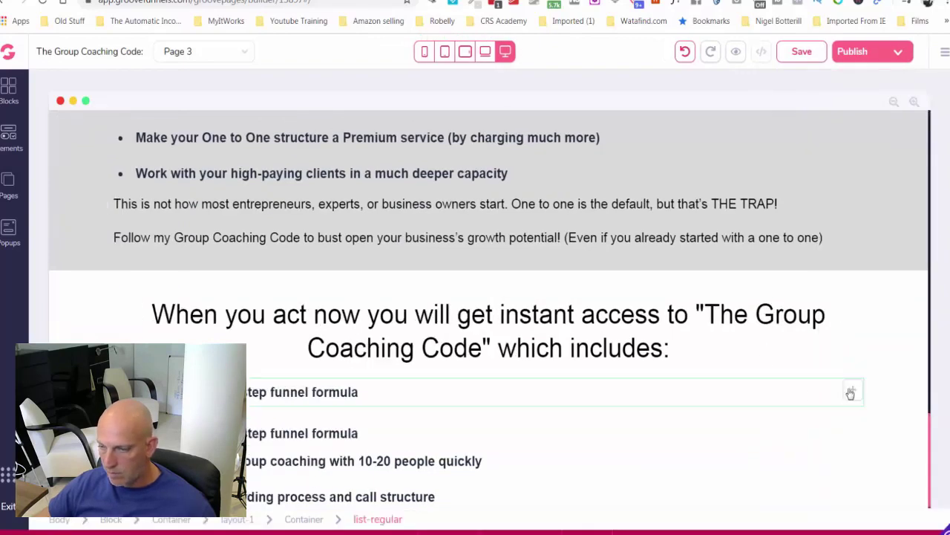
pyautogui.moveTo(851, 393); pyautogui.dragTo(847, 492)
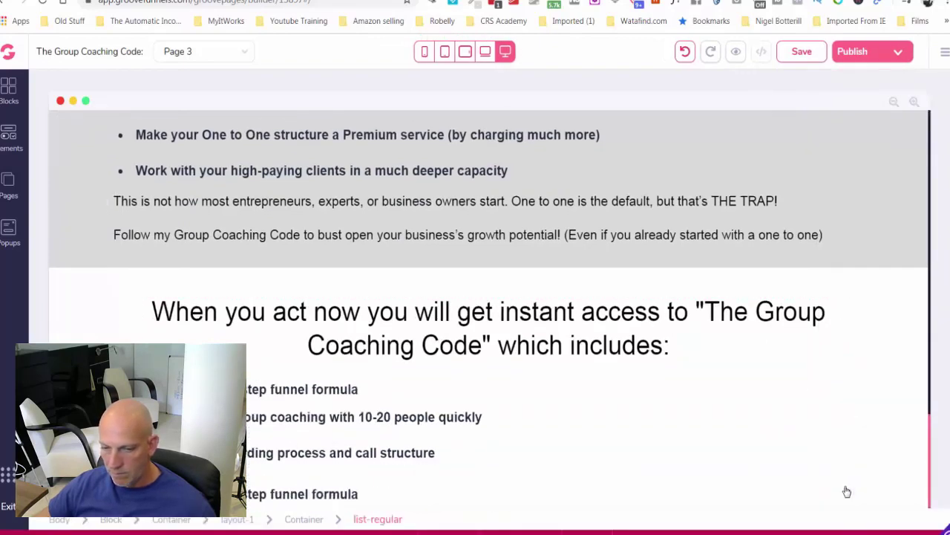
# Change the fourth bullet's text to "Module content you can access immediately".
pyautogui.click(355, 496)
pyautogui.click(846, 130)
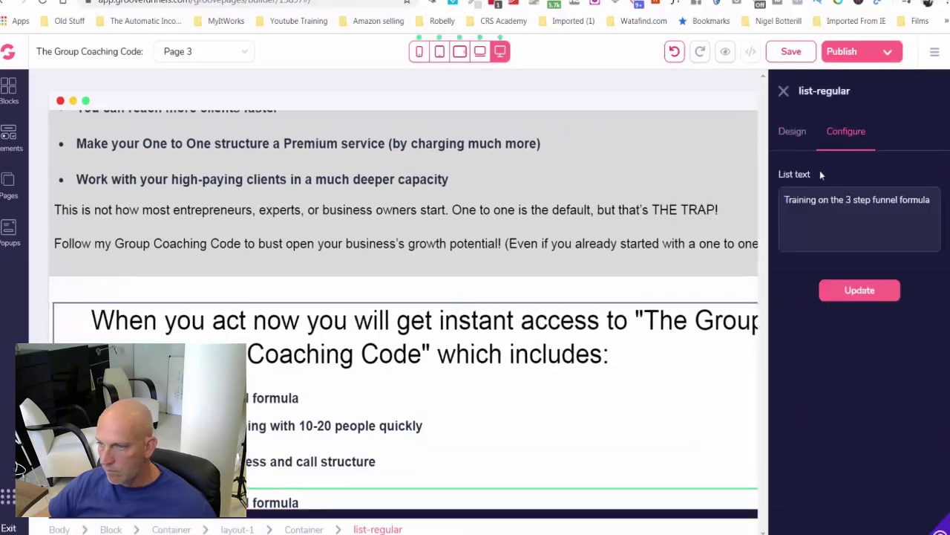
pyautogui.hotkey('ctrl', 'a')
pyautogui.write('Module content you can access immediately')
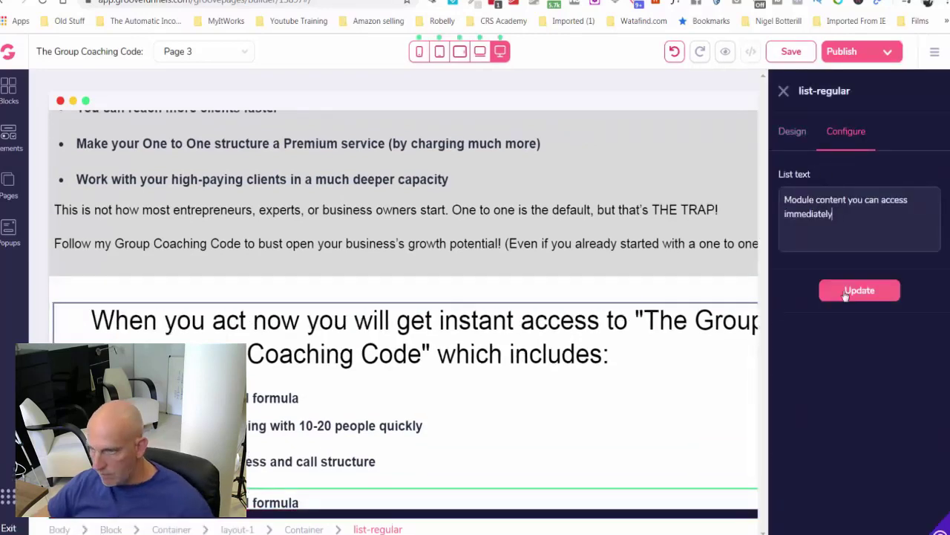
pyautogui.click(849, 292)
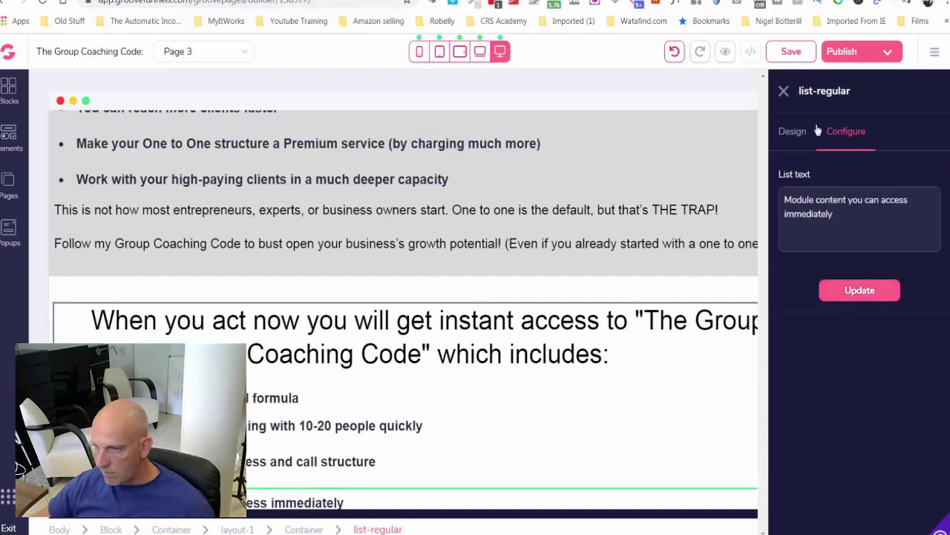
# Lower the top margin of the "access immediately" bullet to 2, close its settings and save the page.
pyautogui.click(790, 134)
pyautogui.scroll(-1, 833, 379)
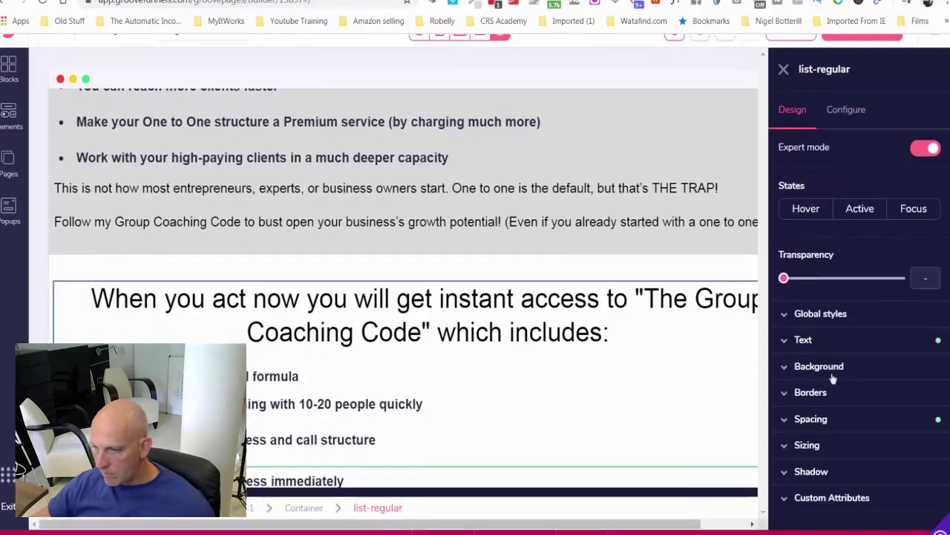
pyautogui.click(846, 418)
pyautogui.scroll(-3, 844, 375)
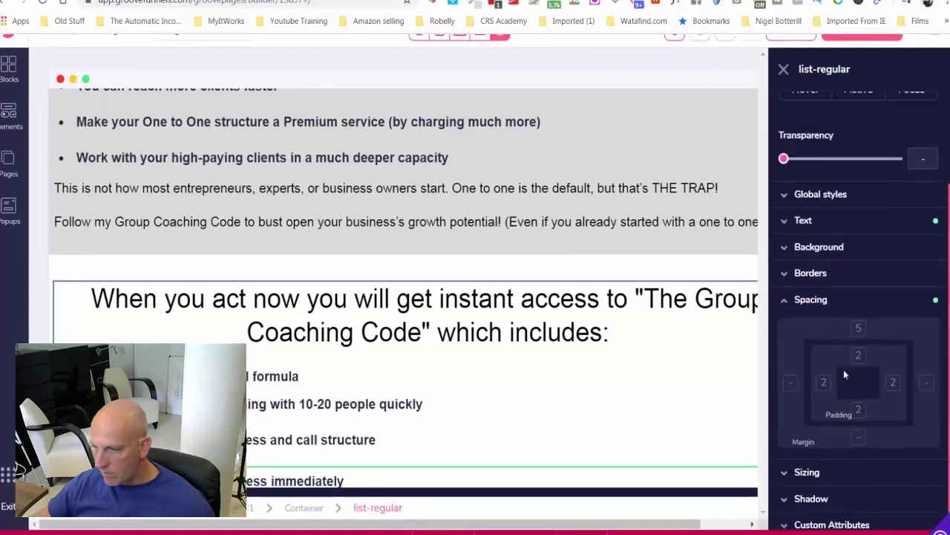
pyautogui.click(795, 475)
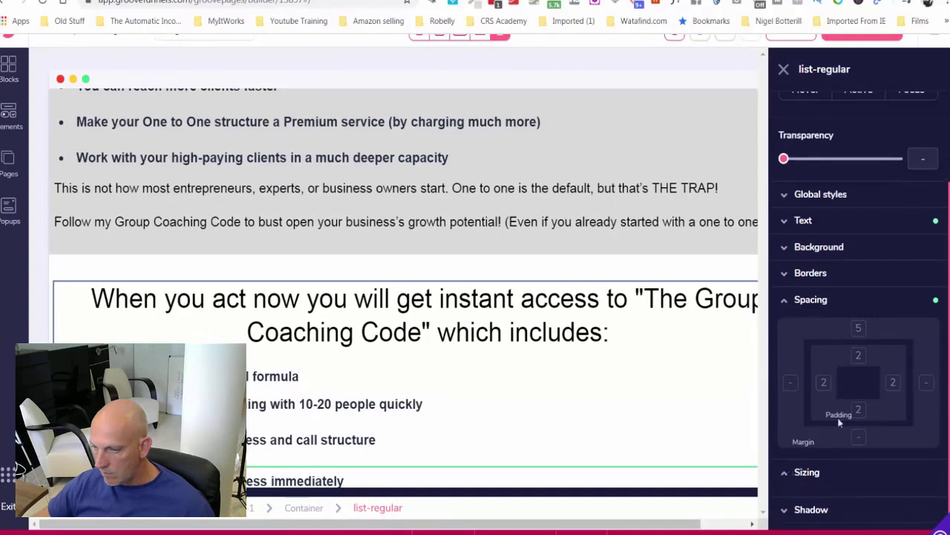
pyautogui.click(858, 331)
pyautogui.moveTo(817, 464); pyautogui.dragTo(785, 464)
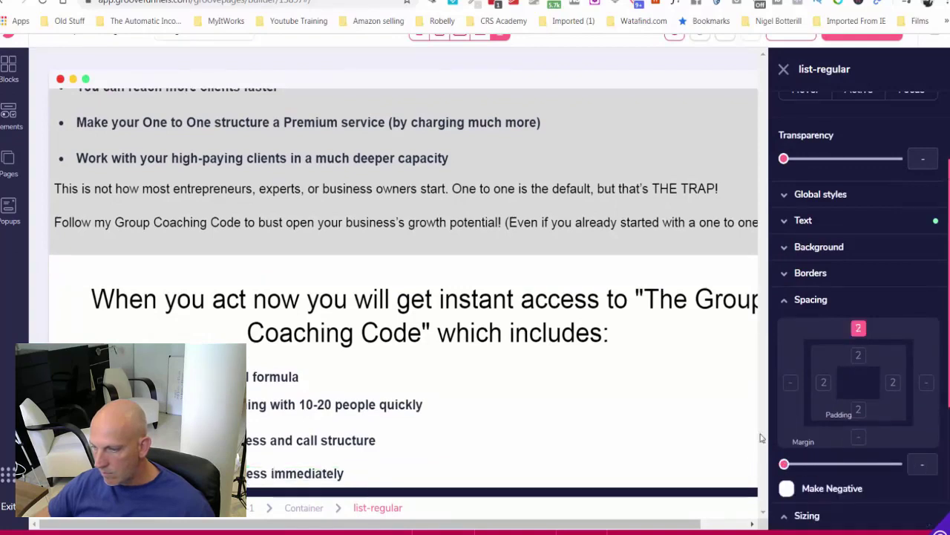
pyautogui.click(785, 70)
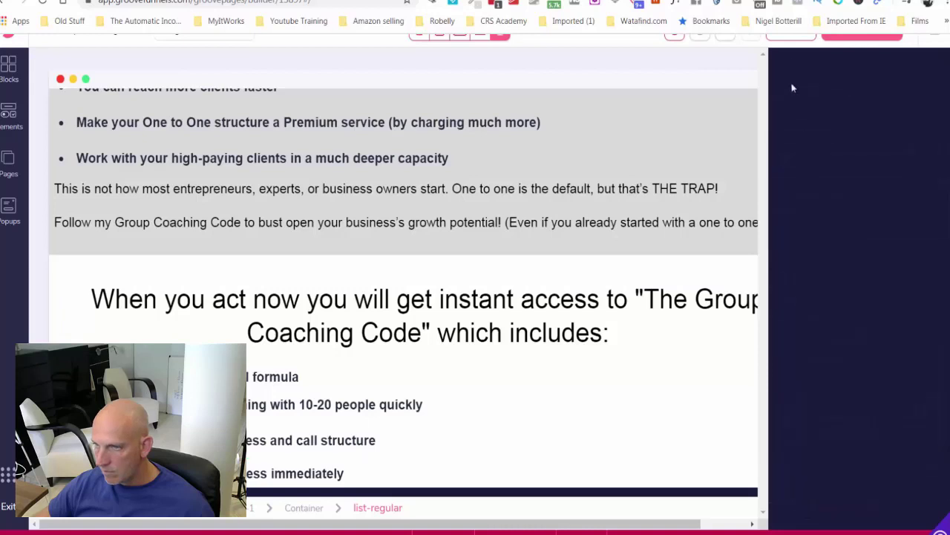
pyautogui.click(802, 51)
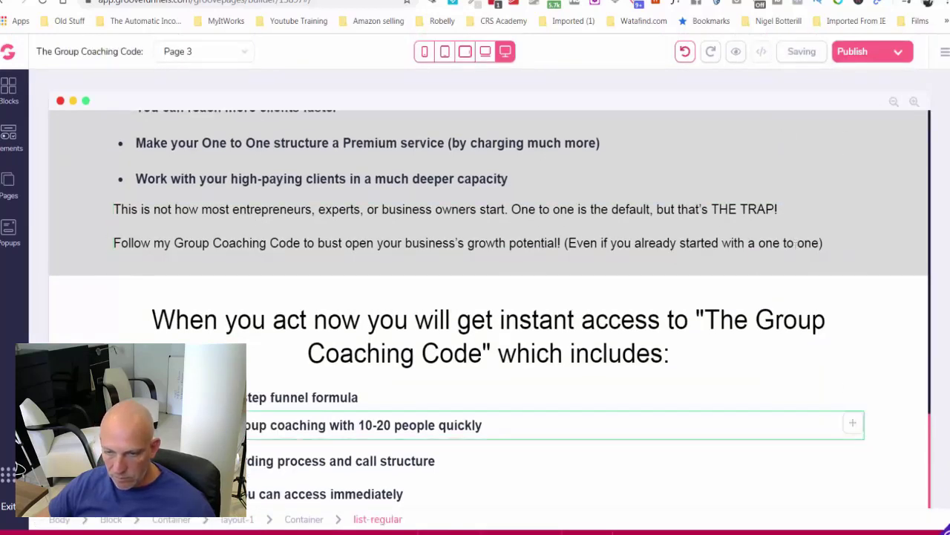
# Duplicate the first "3 step funnel formula" bullet again and move the copy below the "access immediately" bullet.
pyautogui.click(852, 422)
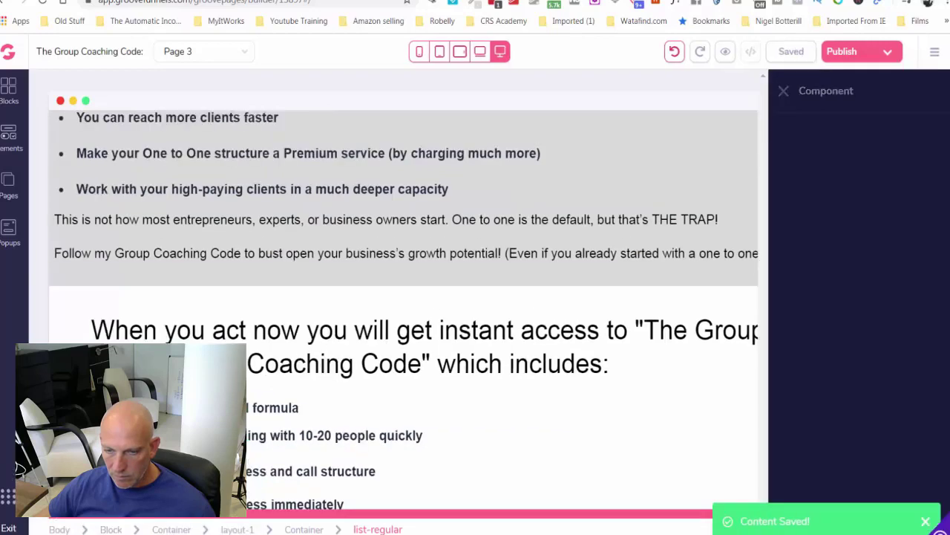
pyautogui.click(784, 91)
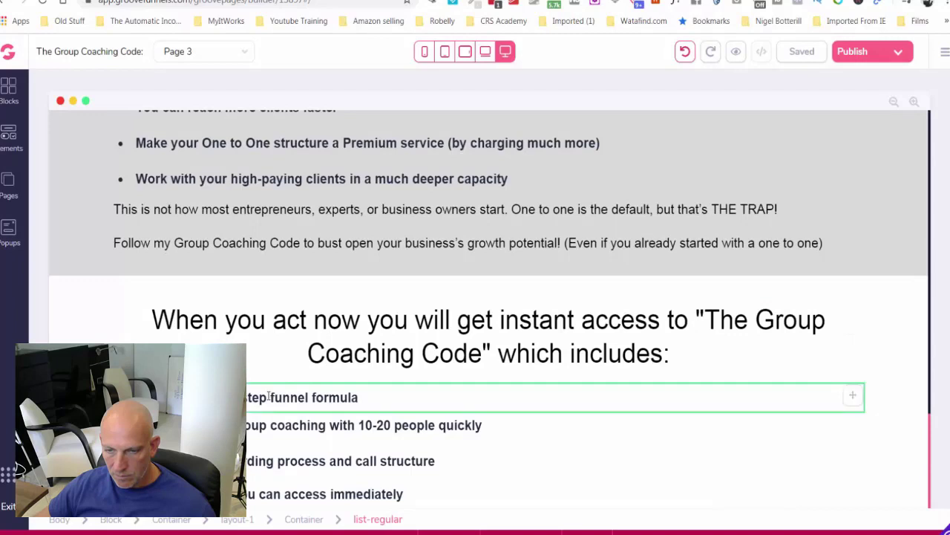
pyautogui.click(268, 397)
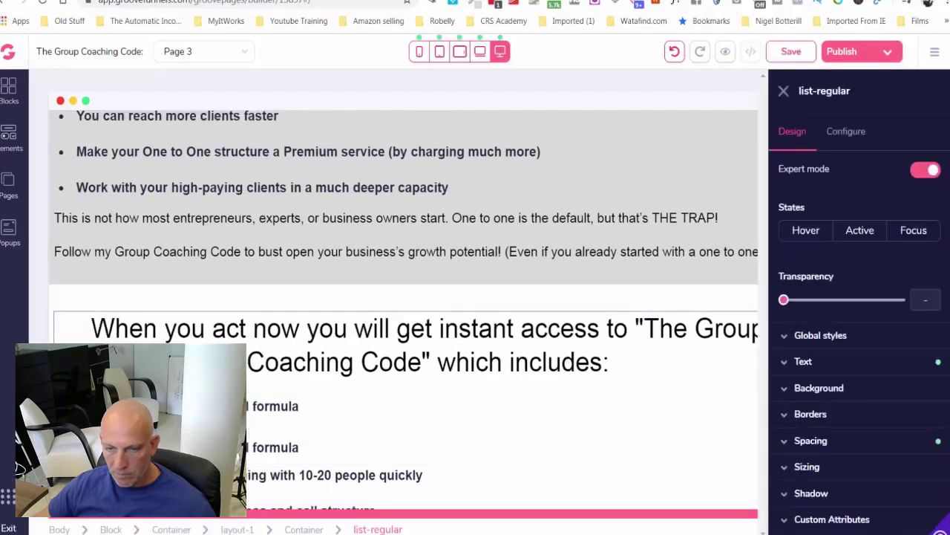
pyautogui.scroll(-1, 260, 394)
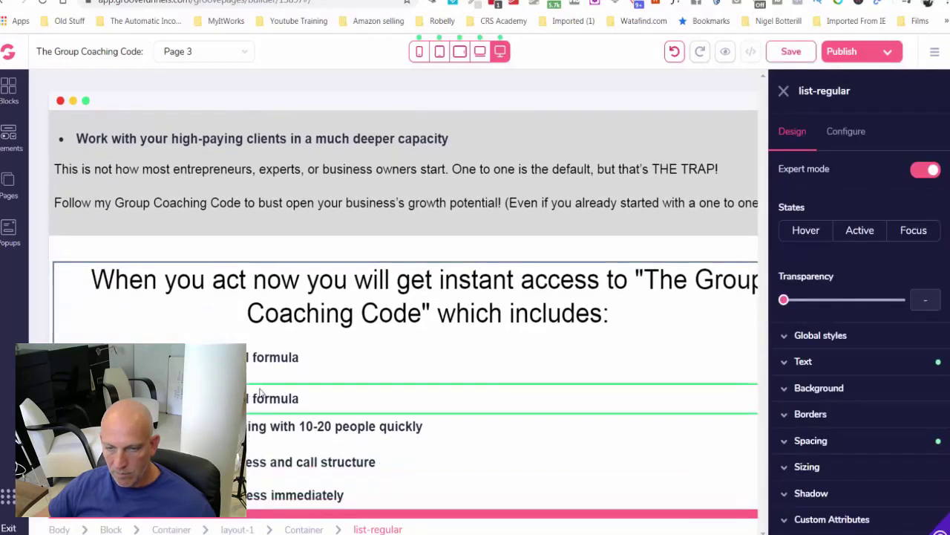
pyautogui.click(784, 93)
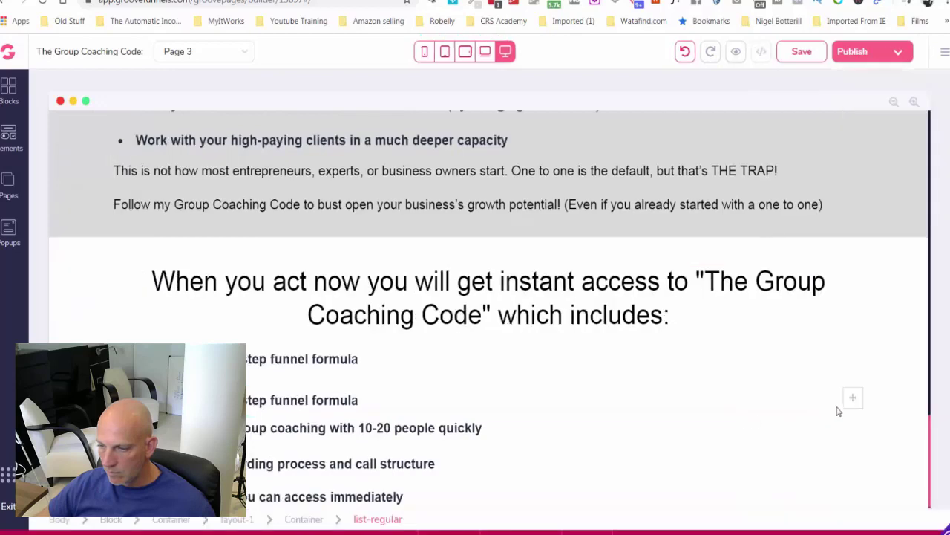
pyautogui.moveTo(850, 397); pyautogui.dragTo(851, 487)
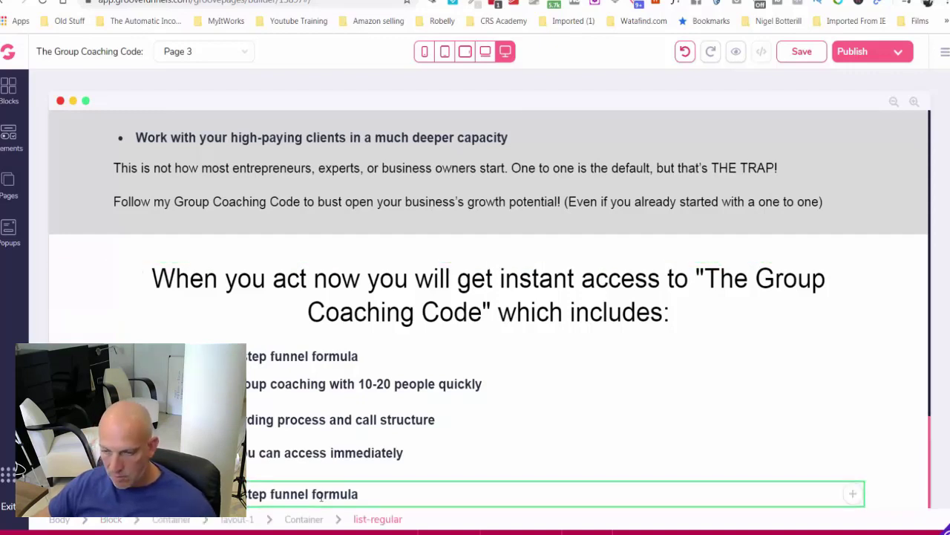
# Change the fifth bullet's text to "The way to structure your high ticket group coaching program" and close its settings.
pyautogui.click(238, 492)
pyautogui.click(846, 133)
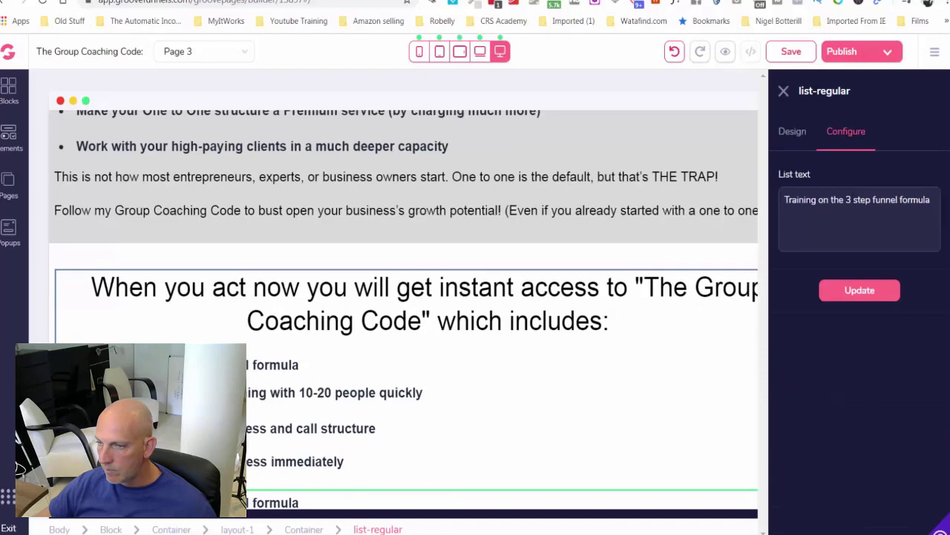
pyautogui.hotkey('ctrl', 'a')
pyautogui.write('The way to structure your high ticket group coaching program')
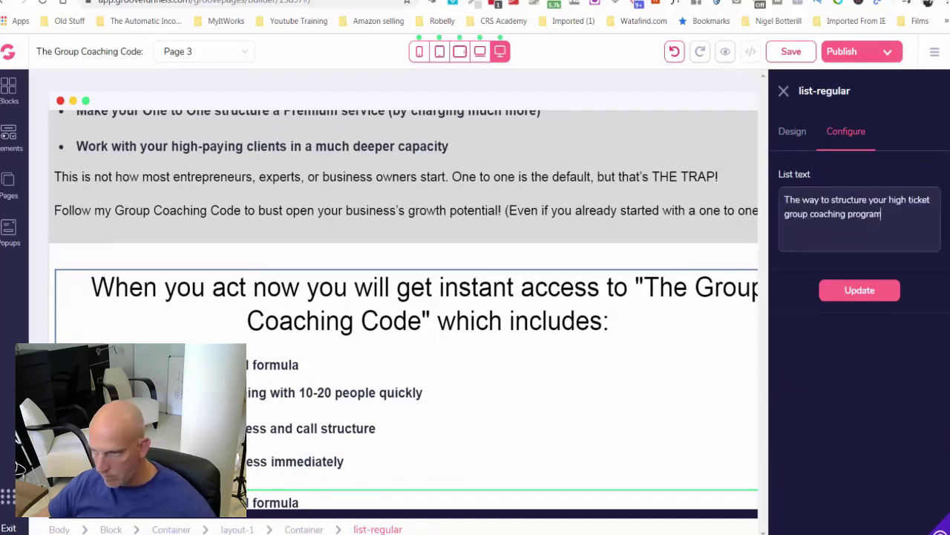
pyautogui.click(862, 290)
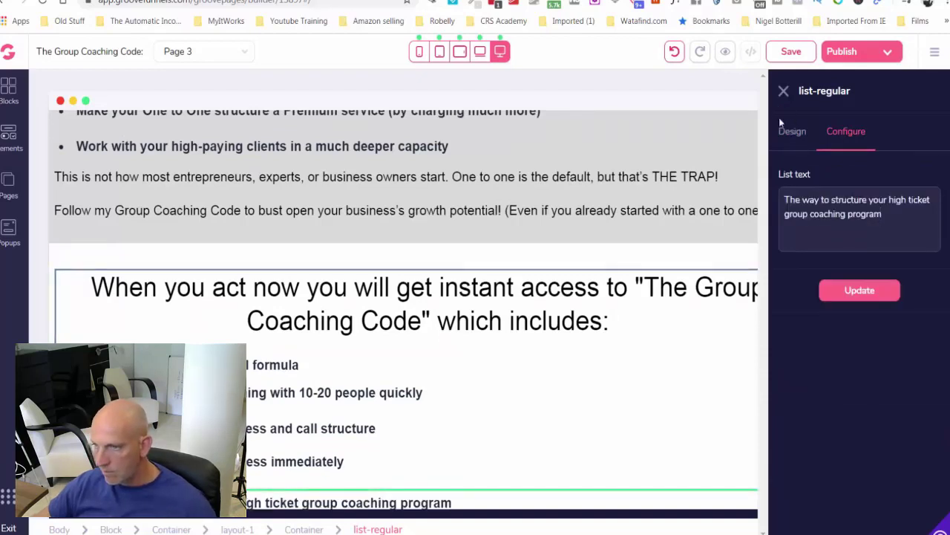
pyautogui.click(784, 91)
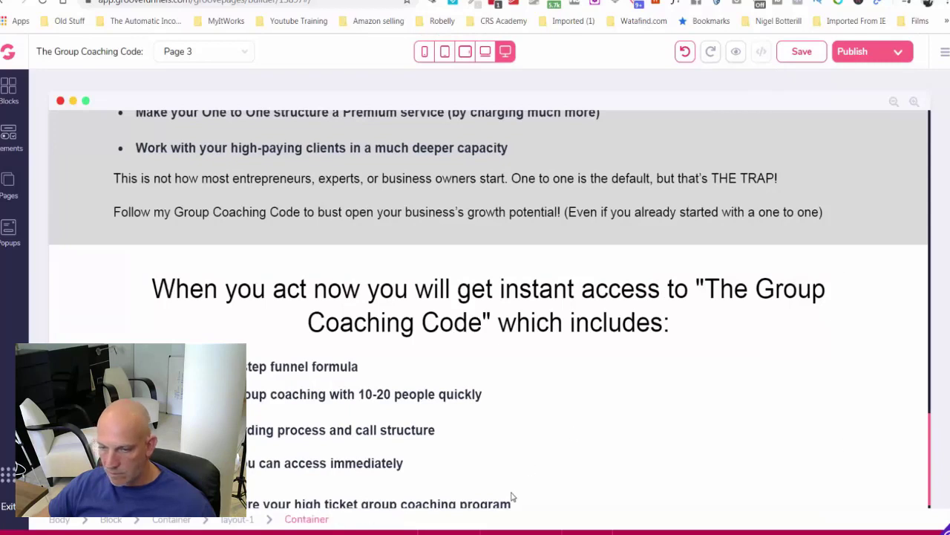
# Lower the top margin of the "high ticket group coaching program" bullet in its spacing settings.
pyautogui.click(527, 503)
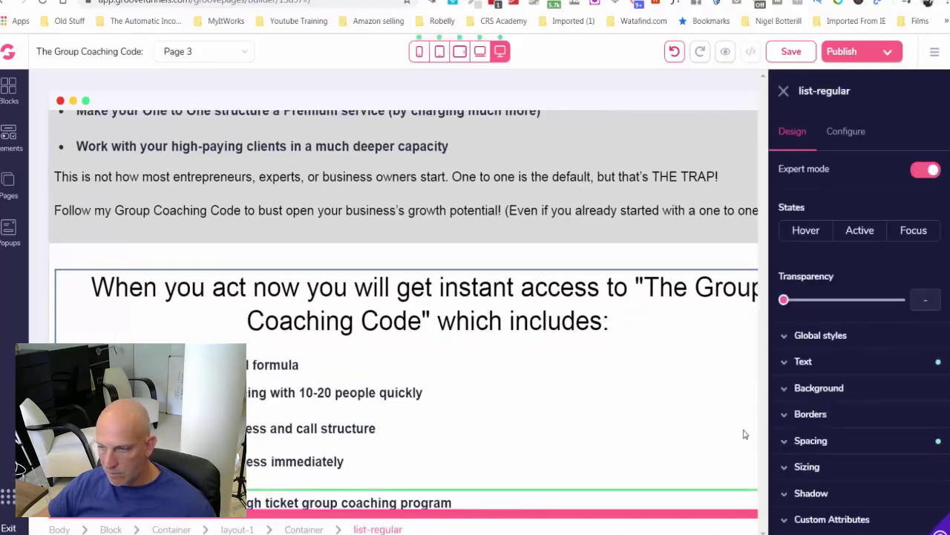
pyautogui.scroll(-1, 820, 404)
pyautogui.click(810, 419)
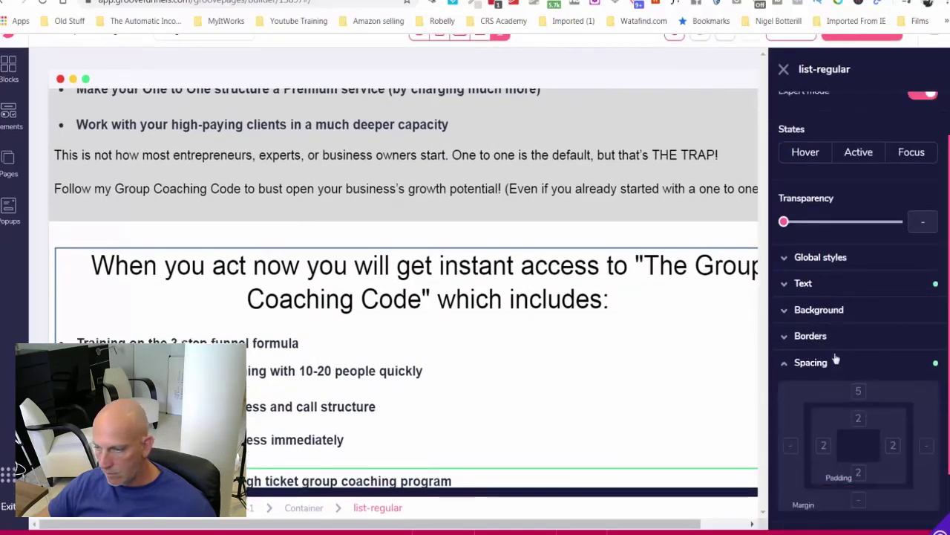
pyautogui.click(857, 320)
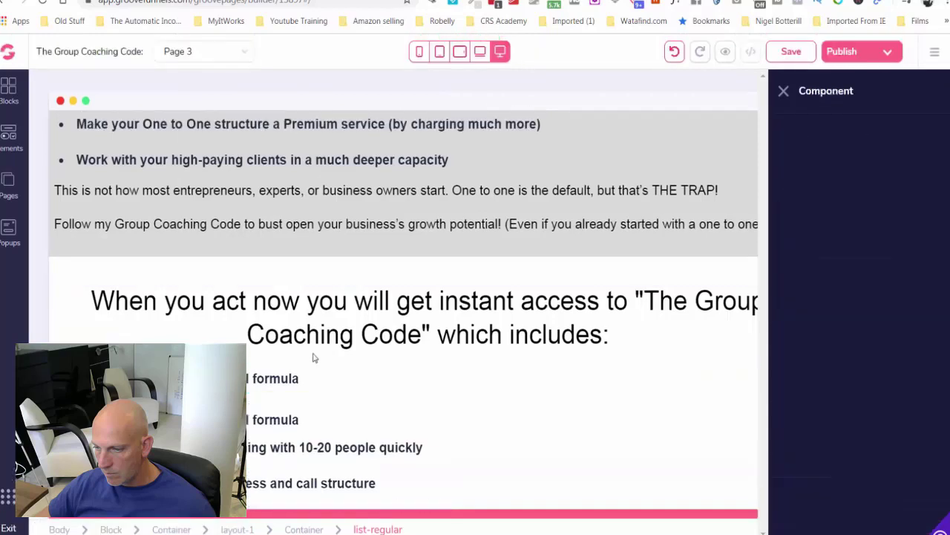
# Move the new copy of the "3 step funnel formula" bullet below the "high ticket group coaching program" bullet.
pyautogui.scroll(-1, 639, 335)
pyautogui.click(783, 91)
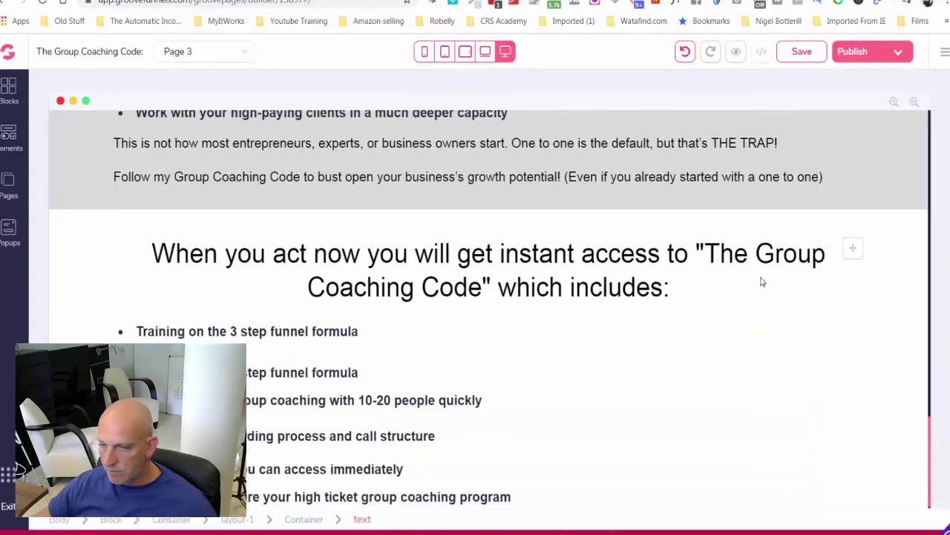
pyautogui.moveTo(852, 332); pyautogui.dragTo(829, 502)
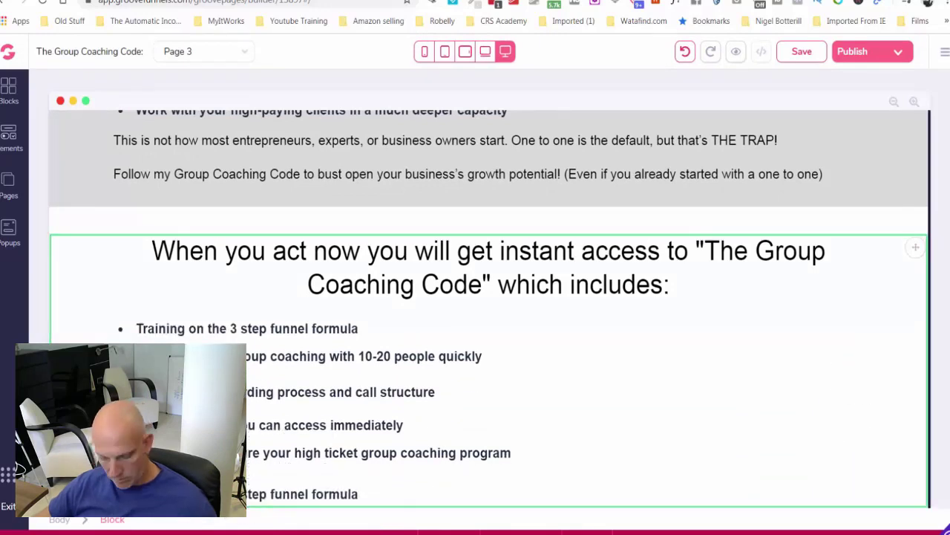
# Change the sixth bullet's text to "Worksheets and understanding what makes a good group coaching program that will actually sell".
pyautogui.click(416, 496)
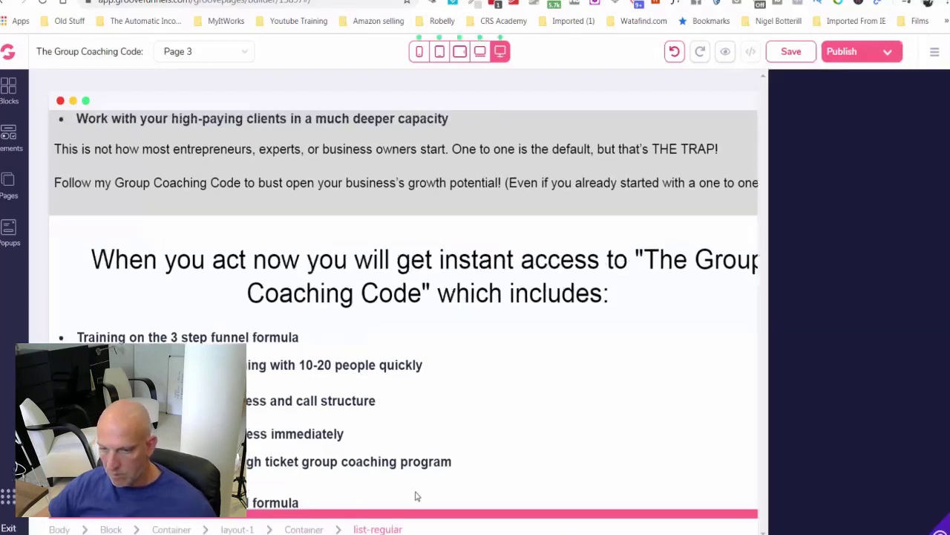
pyautogui.click(847, 131)
pyautogui.tripleClick(821, 201)
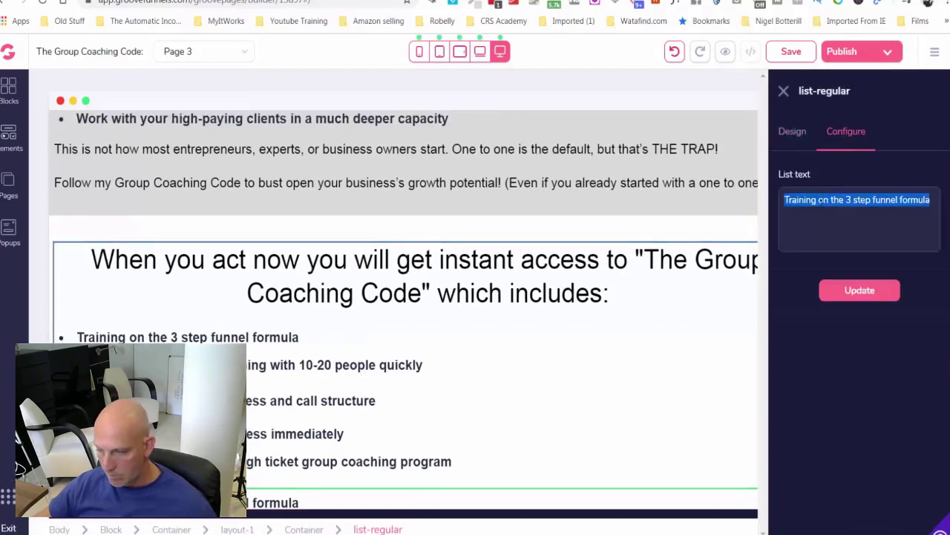
pyautogui.write('Worksheets and understanding what makes a good group coaching program that will actually sell')
pyautogui.click(860, 289)
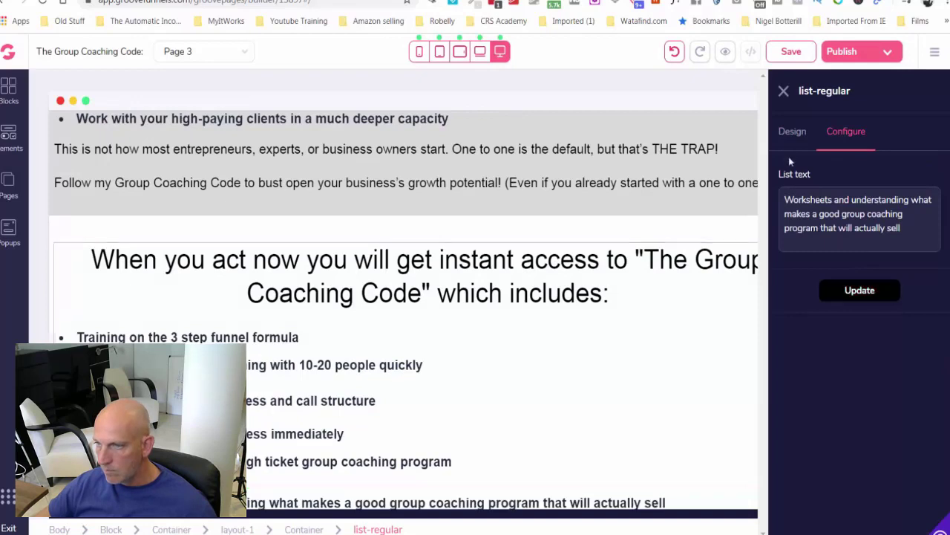
# Set the top margin of the "Worksheets" bullet to 3, close its settings and save the page.
pyautogui.click(792, 132)
pyautogui.scroll(-1, 842, 369)
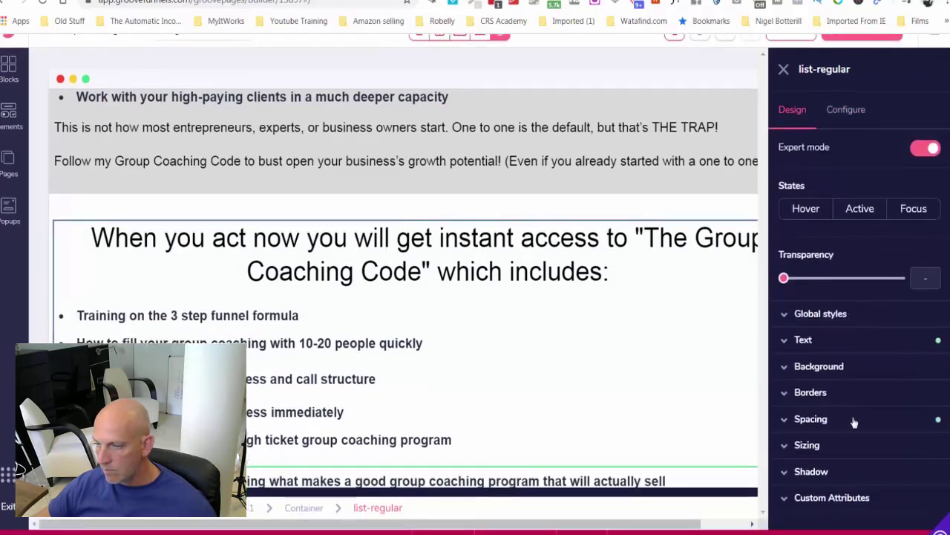
pyautogui.click(811, 419)
pyautogui.scroll(-2, 861, 416)
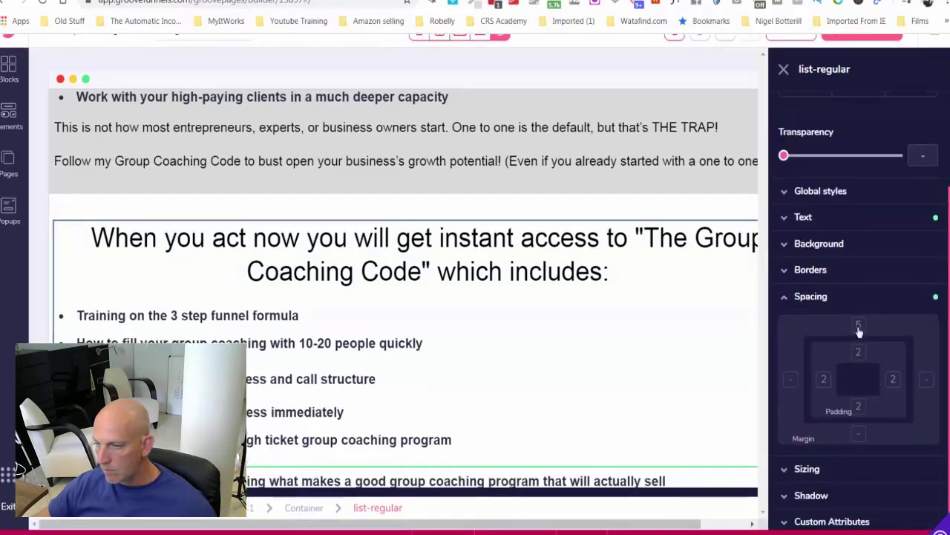
pyautogui.click(859, 326)
pyautogui.moveTo(817, 462); pyautogui.dragTo(802, 462)
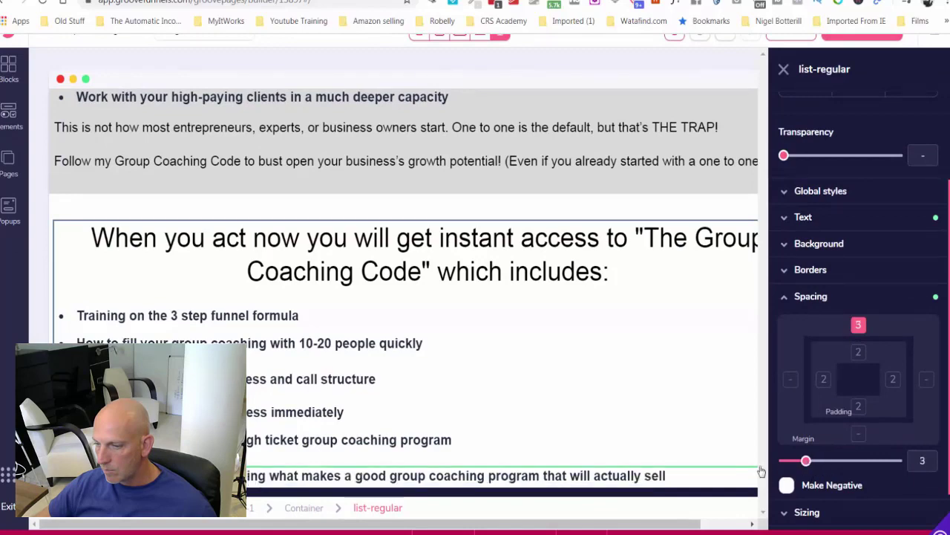
pyautogui.click(709, 401)
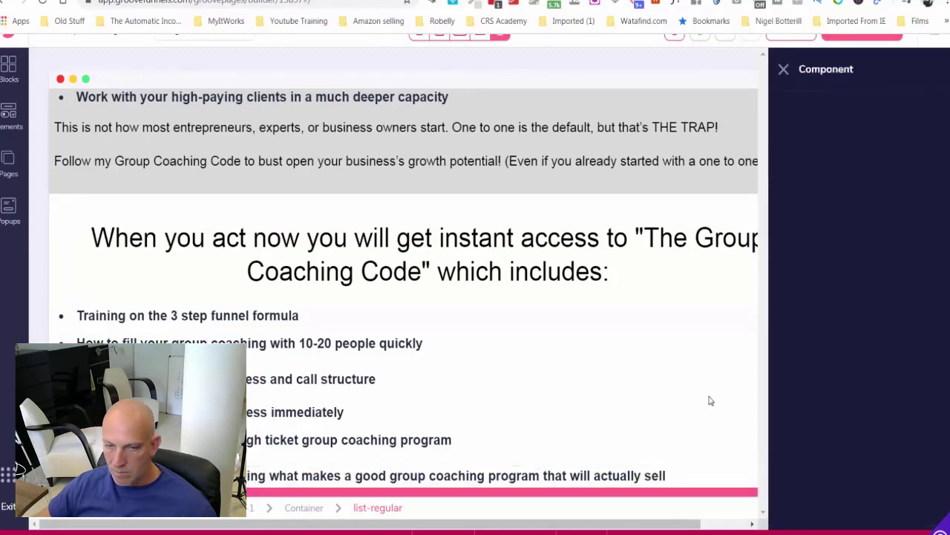
pyautogui.click(784, 71)
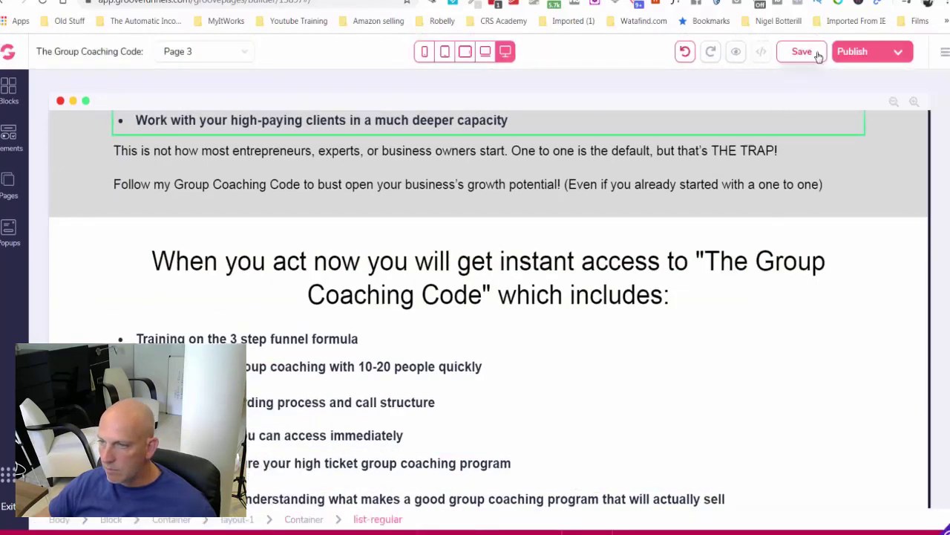
pyautogui.click(817, 54)
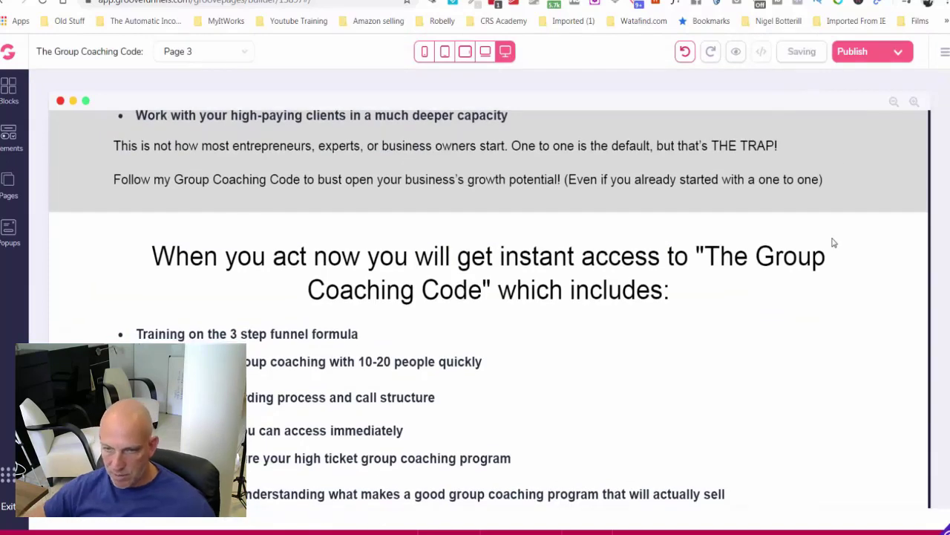
# Duplicate the three-column "GET INSTANT ACCESS" button block under "Special Offer 93% Off" and close its settings.
pyautogui.scroll(10, 833, 243)
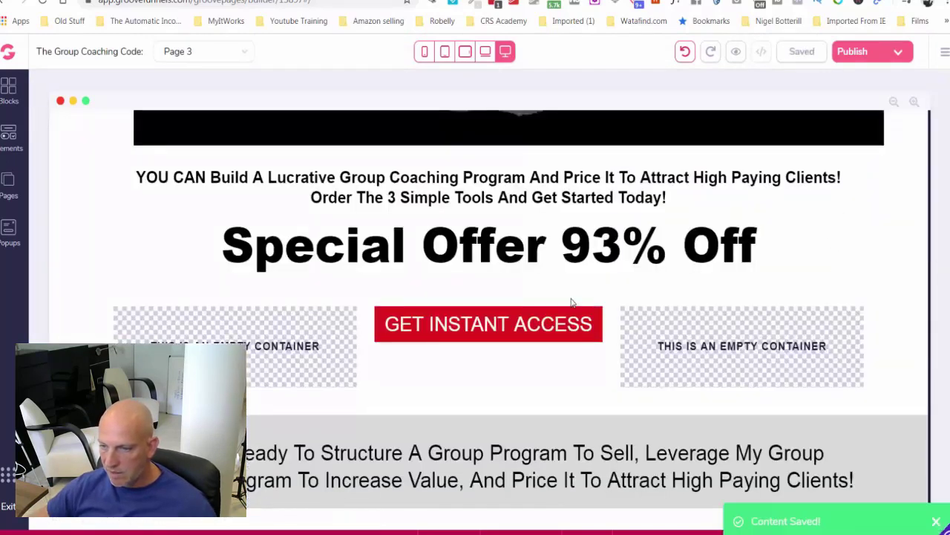
pyautogui.click(885, 319)
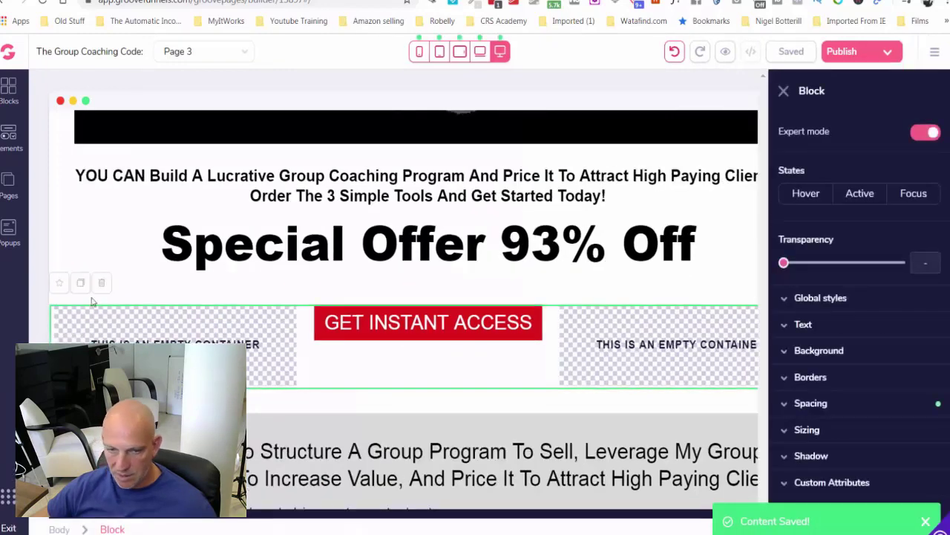
pyautogui.click(80, 283)
pyautogui.scroll(-3, 717, 132)
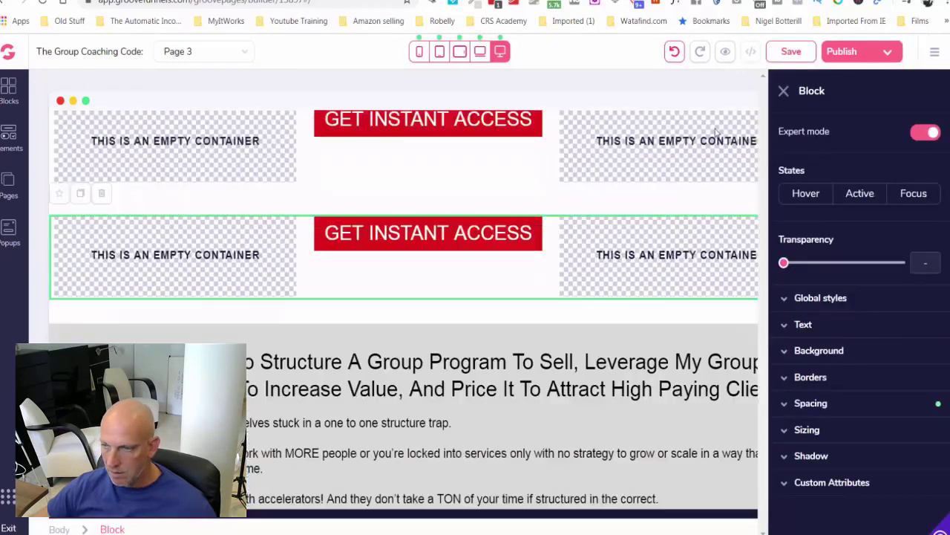
pyautogui.click(783, 91)
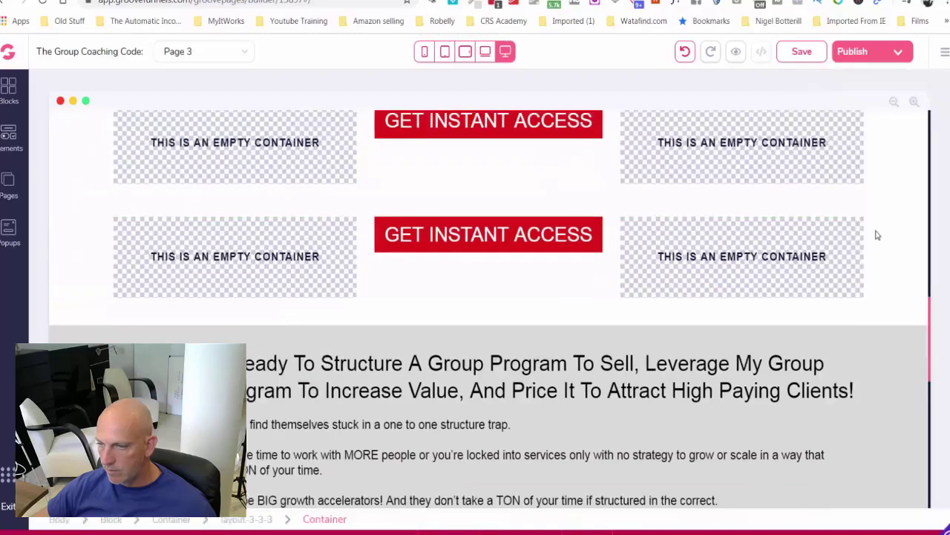
# Move the duplicated "GET INSTANT ACCESS" block down the page to directly below the white bullet list section.
pyautogui.moveTo(869, 297); pyautogui.dragTo(854, 484)
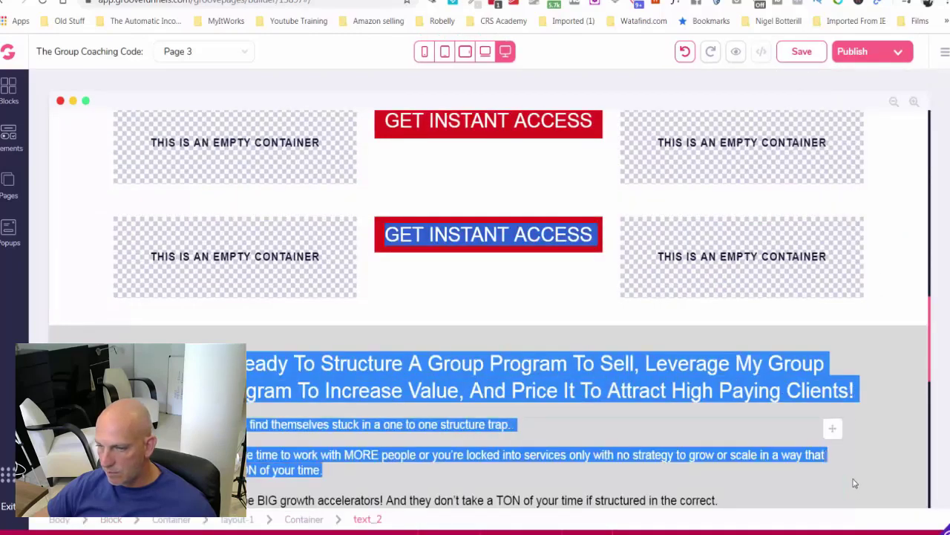
pyautogui.click(877, 175)
pyautogui.click(783, 90)
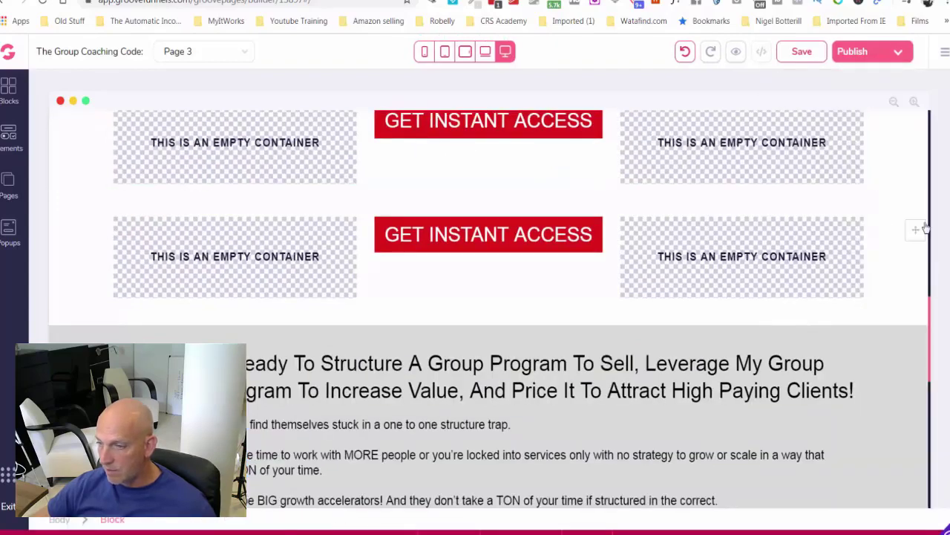
pyautogui.moveTo(914, 245); pyautogui.dragTo(892, 443)
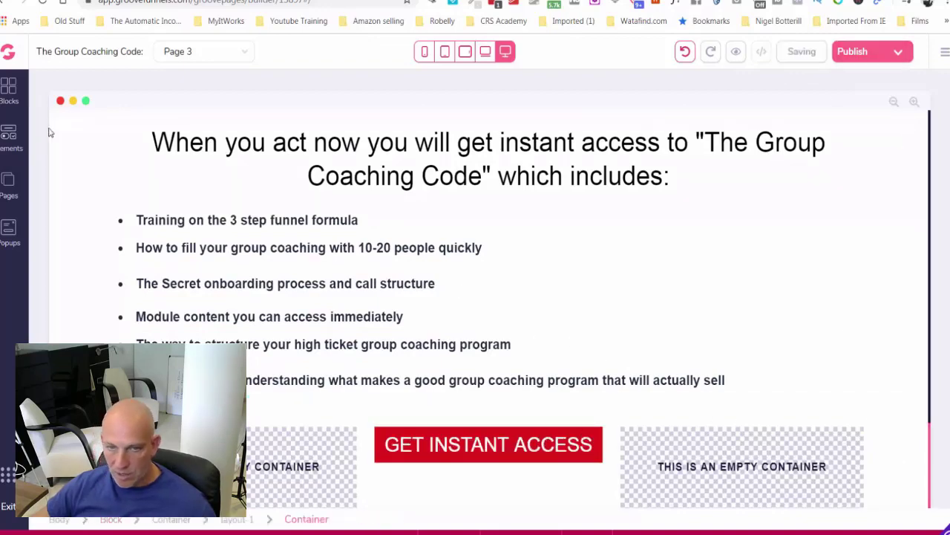
# Add an empty single-column wireframe block below the second "GET INSTANT ACCESS" block.
pyautogui.click(8, 88)
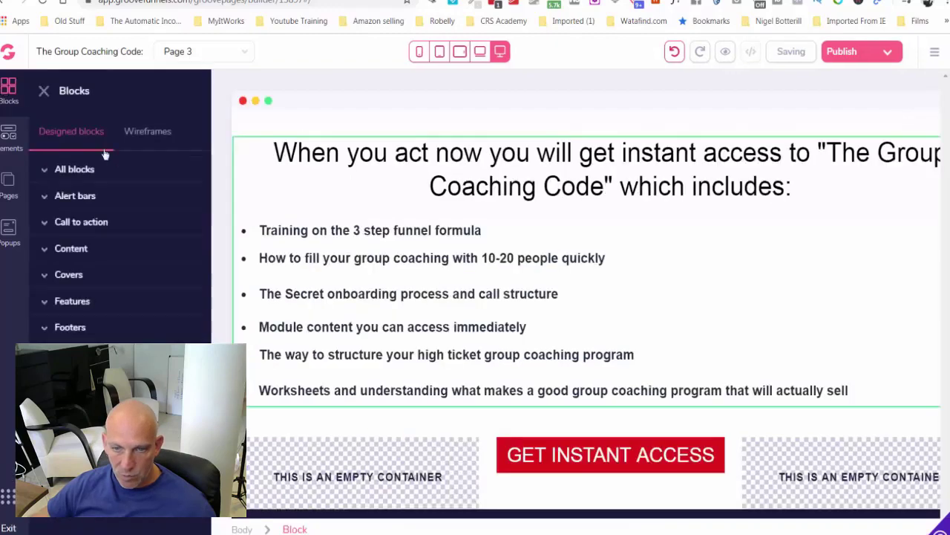
pyautogui.click(144, 136)
pyautogui.click(115, 195)
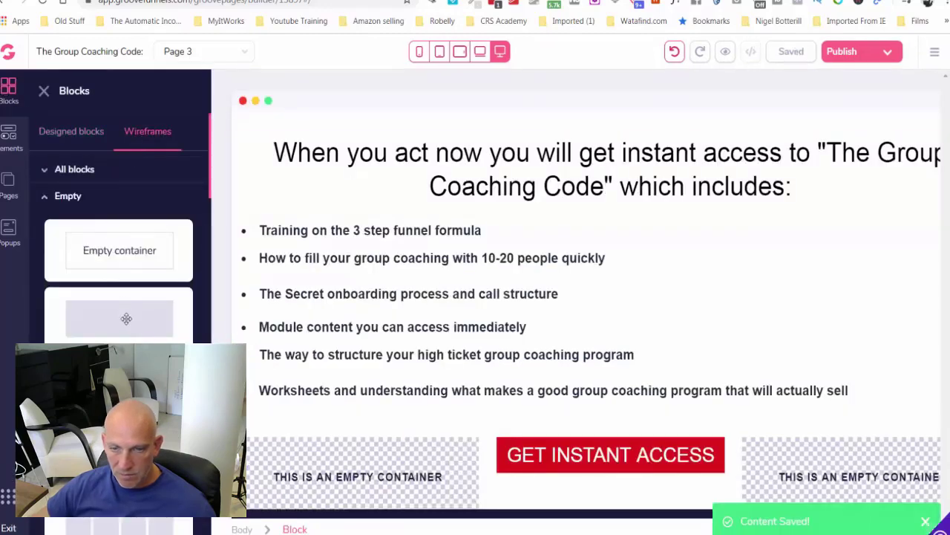
pyautogui.moveTo(125, 318); pyautogui.dragTo(575, 465)
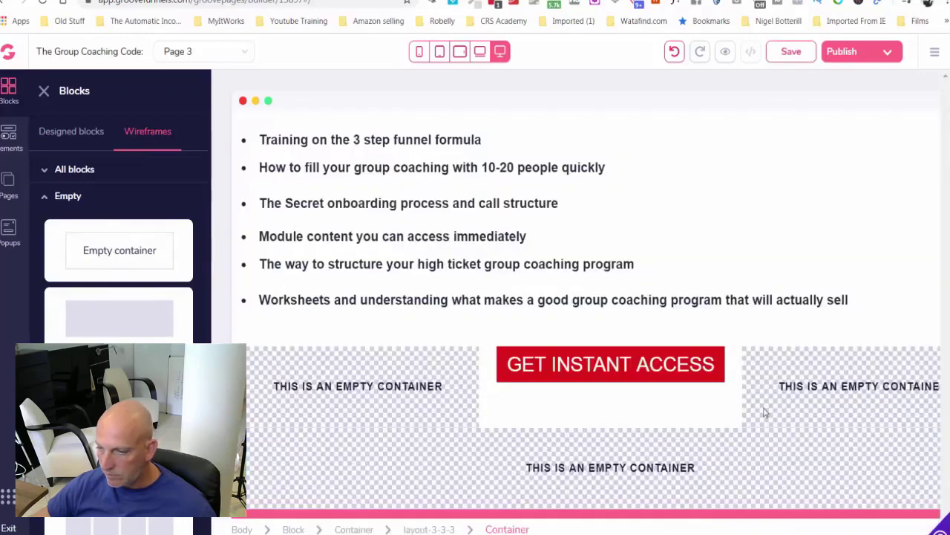
# Set the library photo of a man standing before a seated group as the new empty block's background image.
pyautogui.scroll(-1, 793, 445)
pyautogui.click(847, 425)
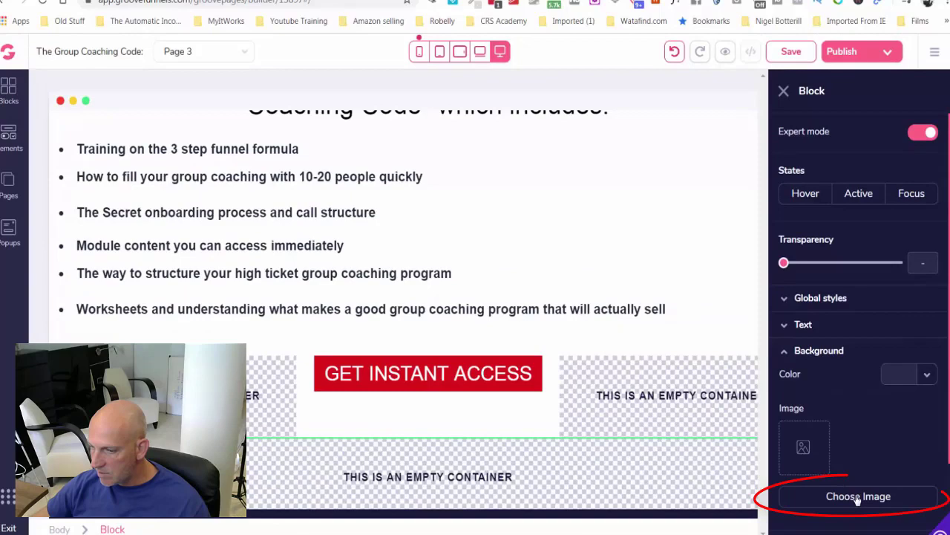
pyautogui.click(857, 498)
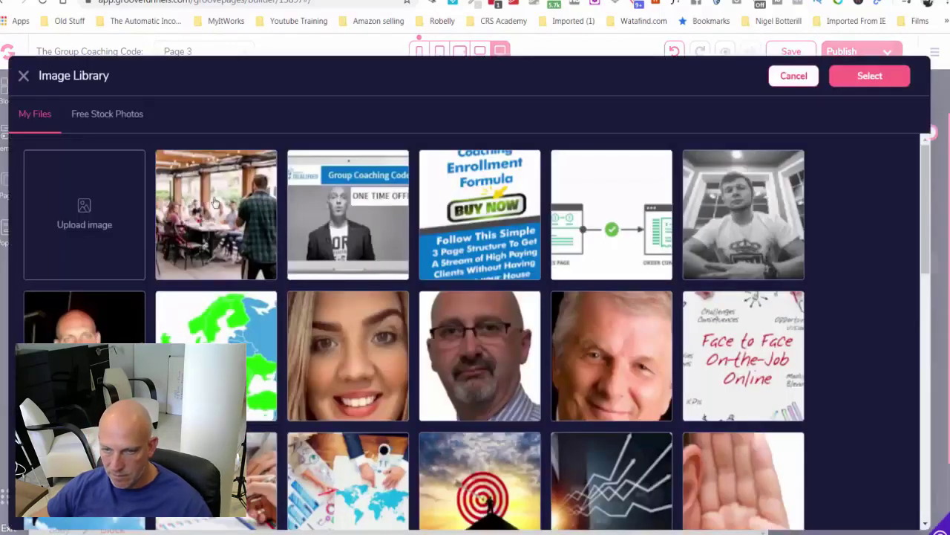
pyautogui.click(215, 202)
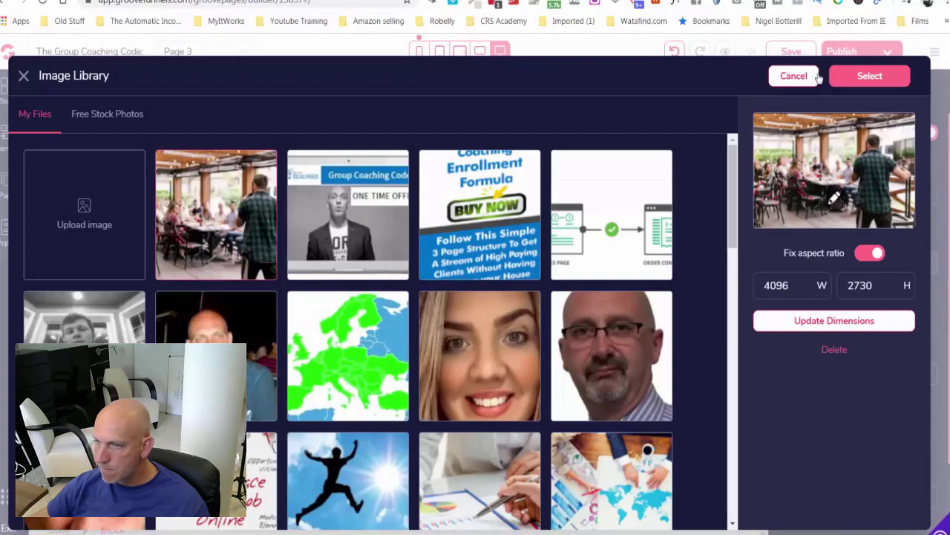
pyautogui.click(870, 77)
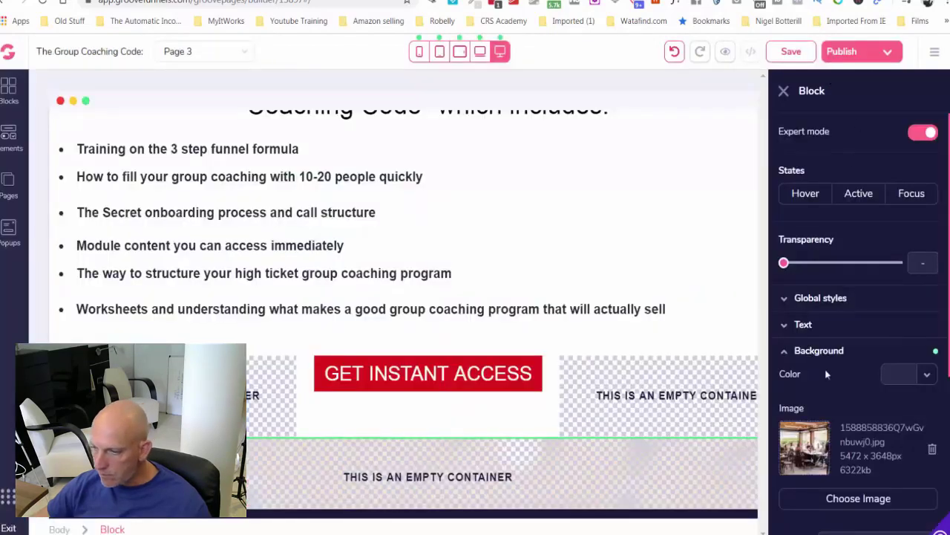
# Set the empty block's background image size to Contain.
pyautogui.scroll(-5, 825, 369)
pyautogui.scroll(-1, 799, 392)
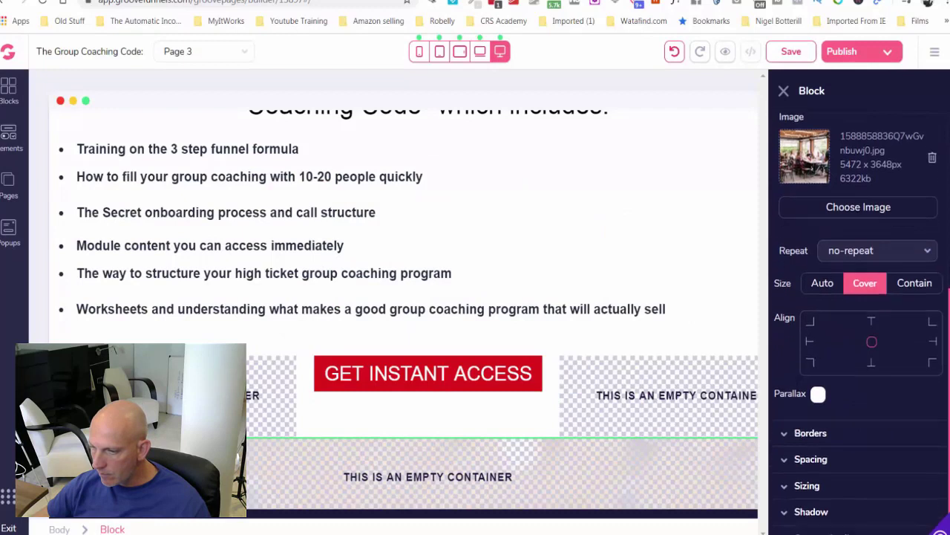
pyautogui.scroll(2, 858, 334)
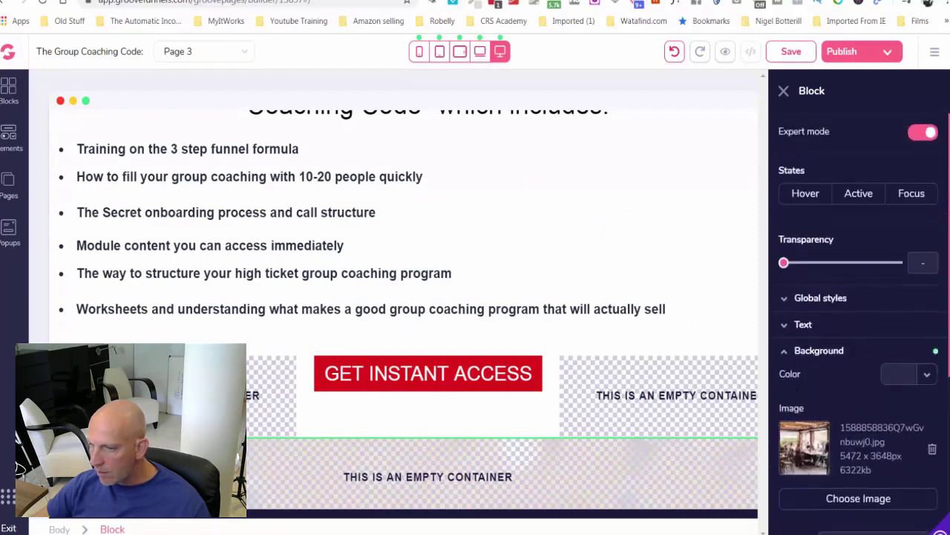
pyautogui.moveTo(784, 266)
pyautogui.mouseDown()
pyautogui.moveTo(900, 265)
pyautogui.moveTo(776, 264)
pyautogui.mouseUp()
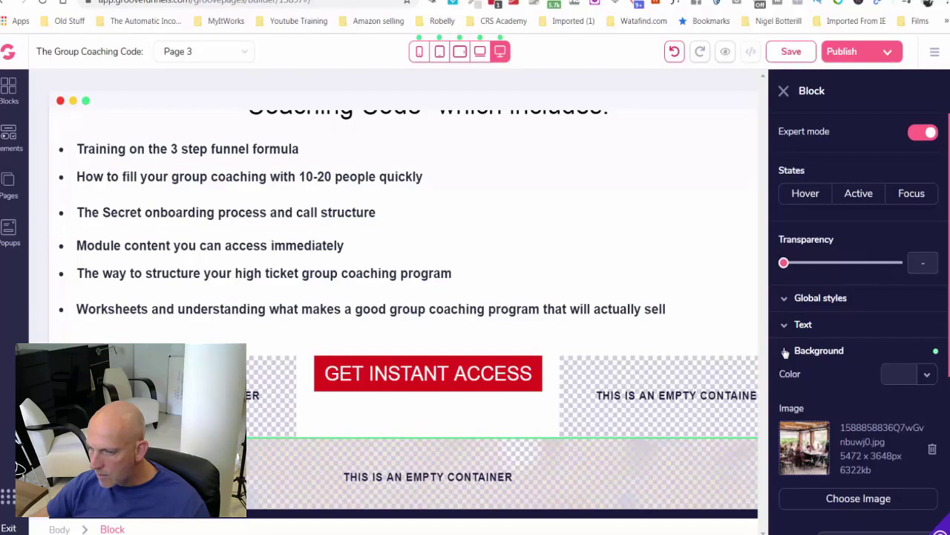
pyautogui.scroll(-3, 785, 353)
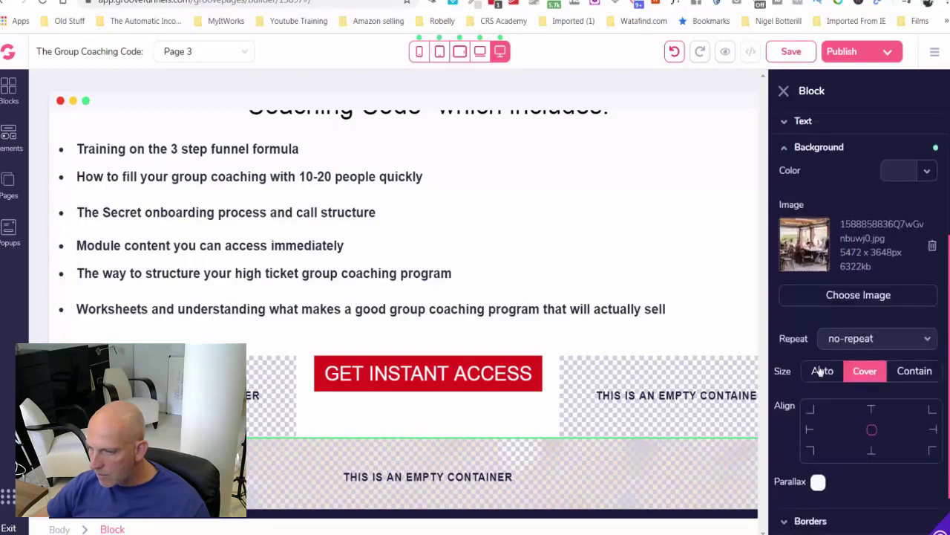
pyautogui.click(916, 372)
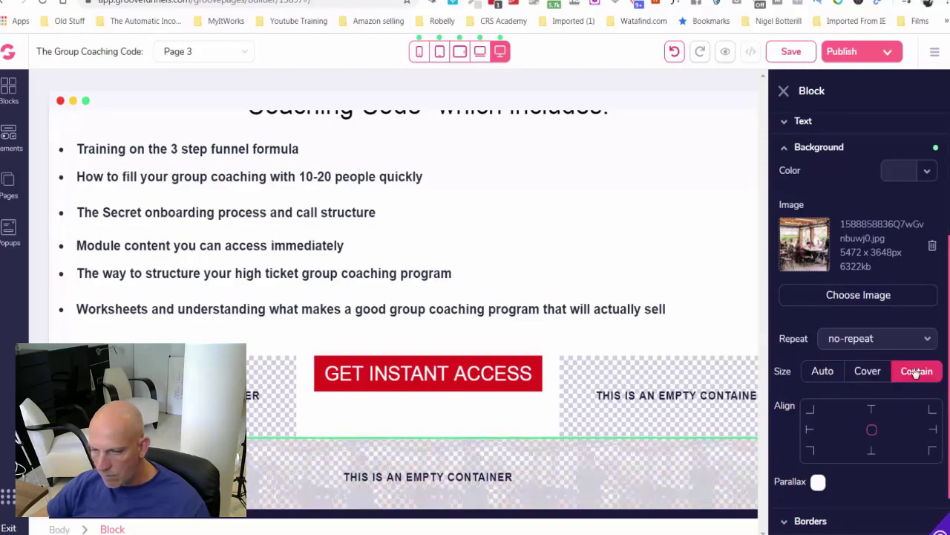
# Save the page and open its preview.
pyautogui.click(718, 225)
pyautogui.click(793, 54)
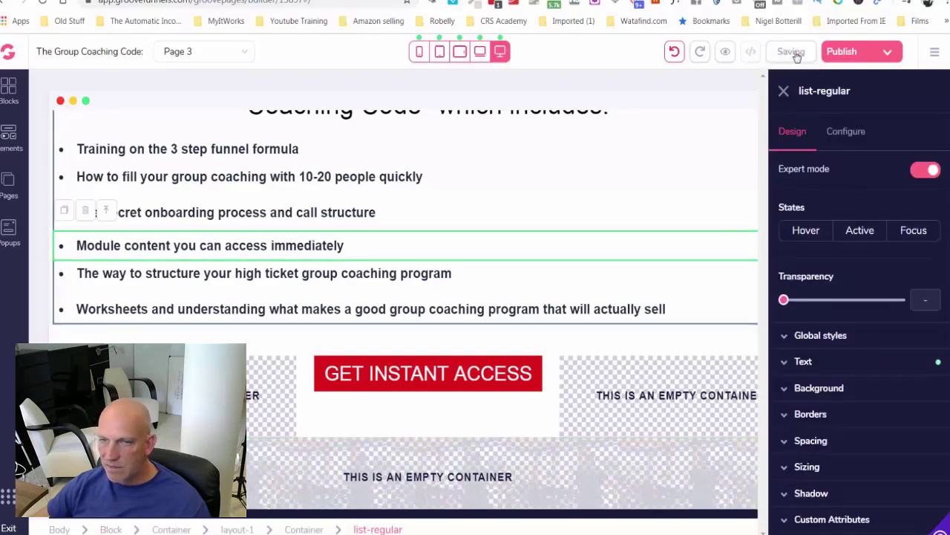
pyautogui.click(725, 51)
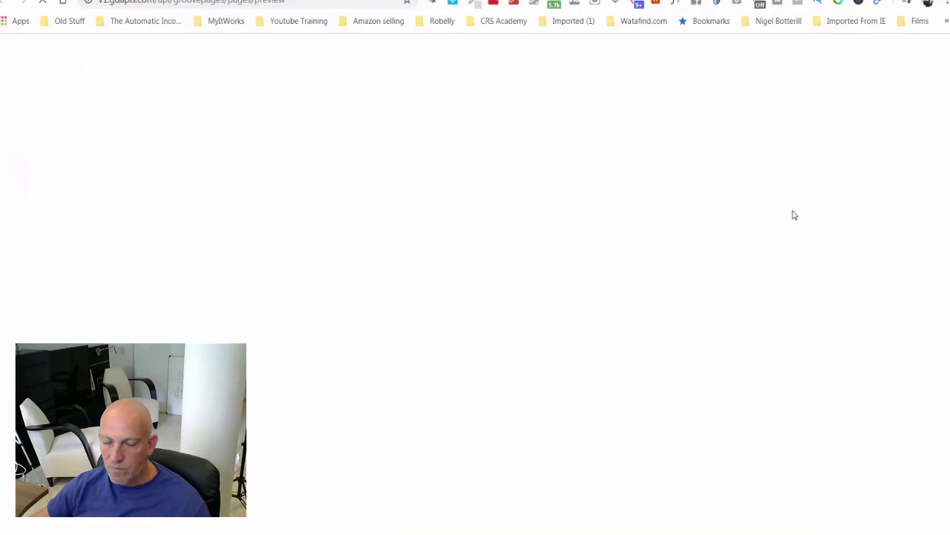
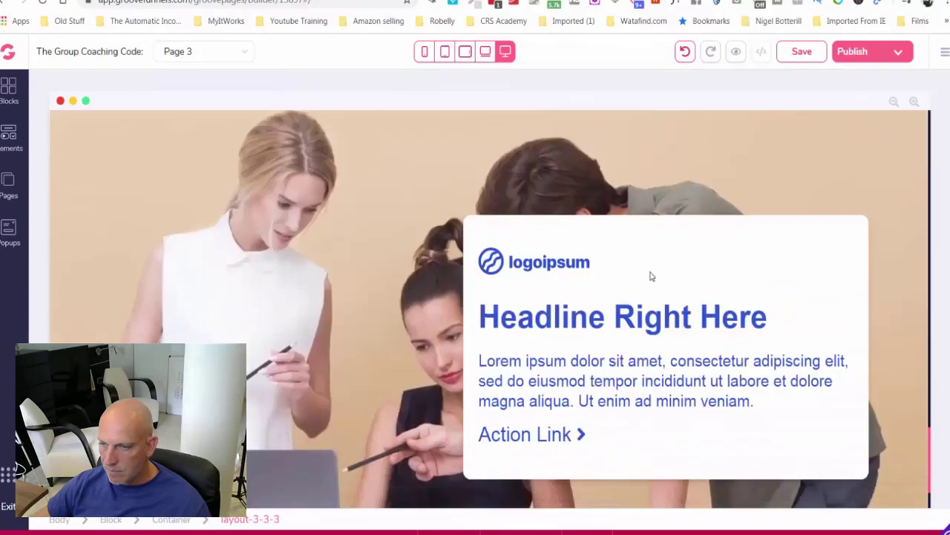
# Delete the white logo-and-headline card from the block with the three-person office photo.
pyautogui.click(828, 259)
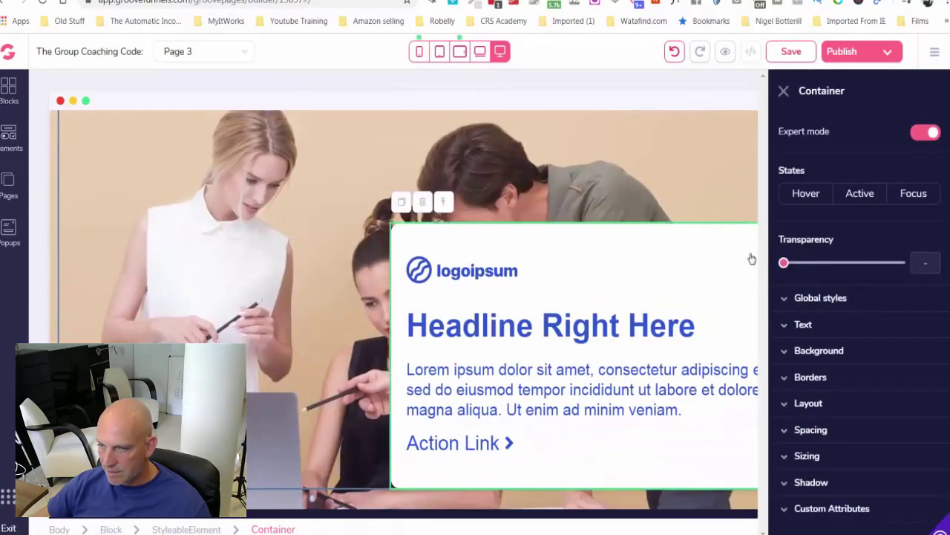
pyautogui.click(421, 202)
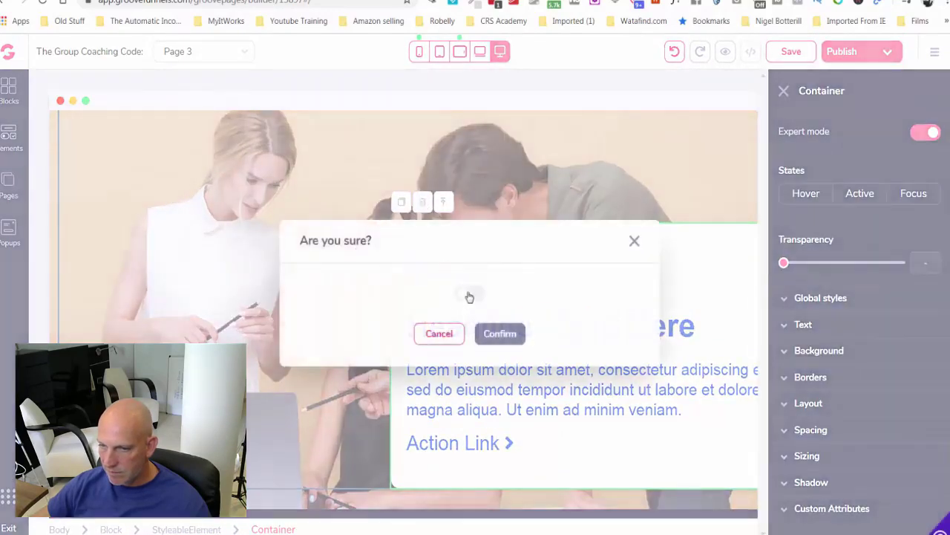
pyautogui.click(499, 334)
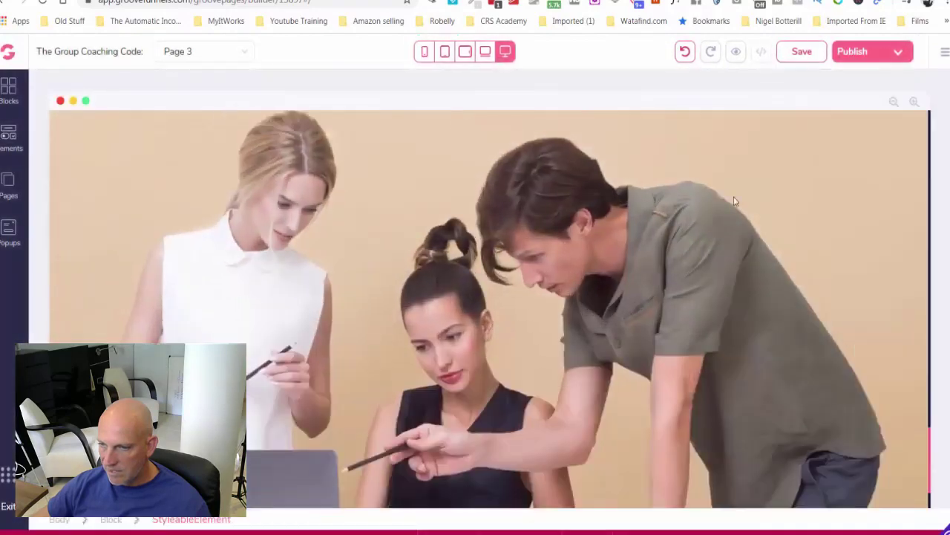
# Replace the three-person block's background image with the library photo of a man standing before a seated group.
pyautogui.scroll(2, 894, 154)
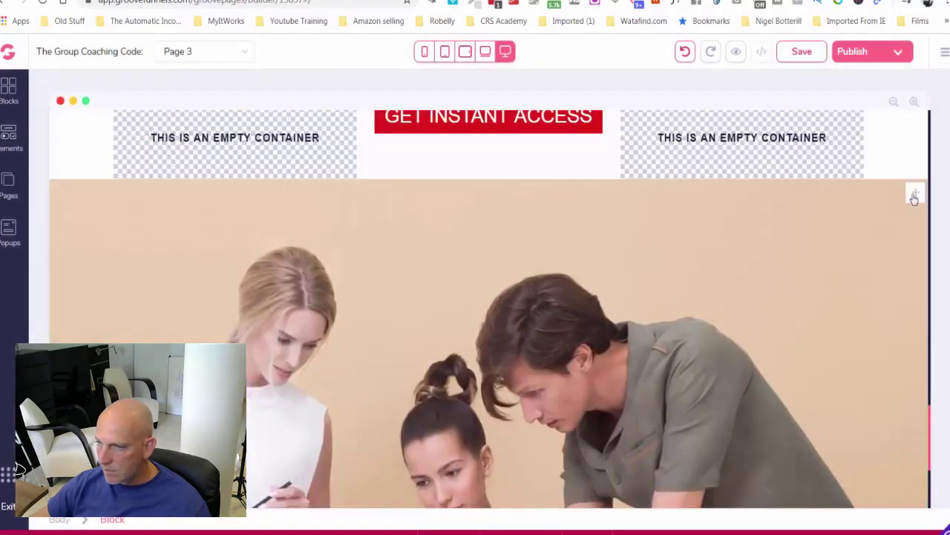
pyautogui.click(904, 202)
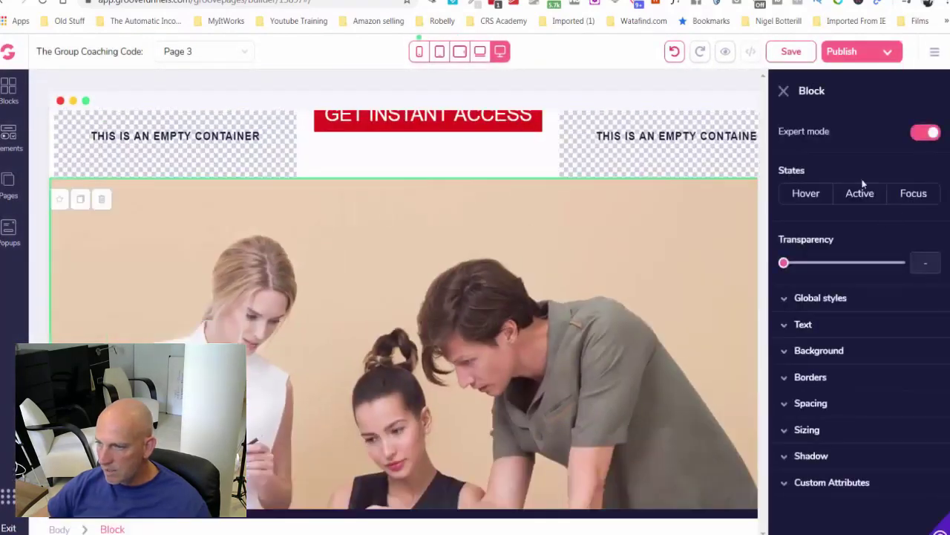
pyautogui.click(833, 350)
pyautogui.scroll(-3, 861, 353)
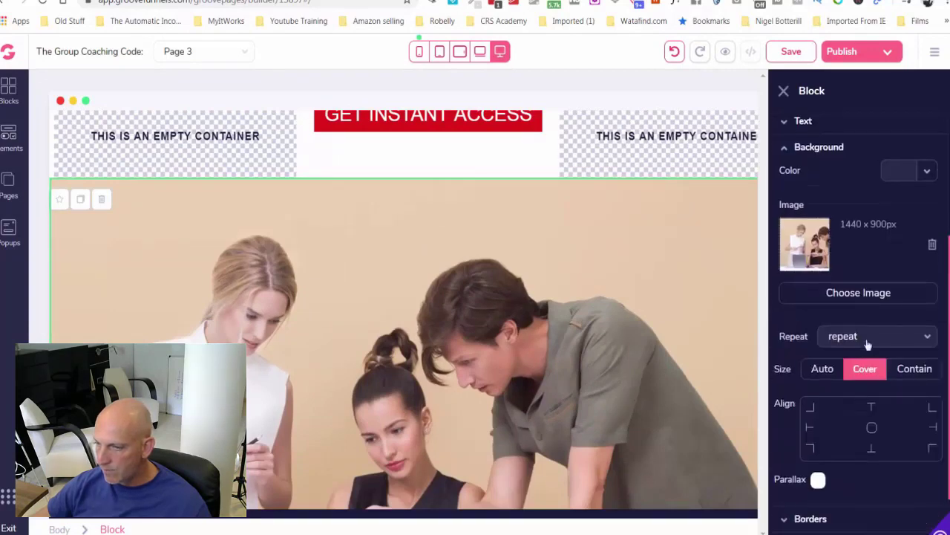
pyautogui.click(849, 293)
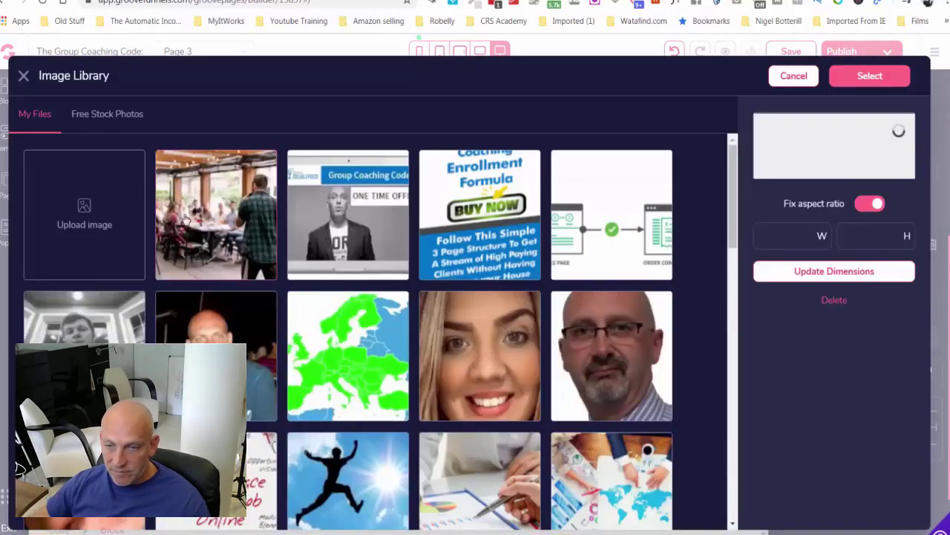
pyautogui.click(535, 265)
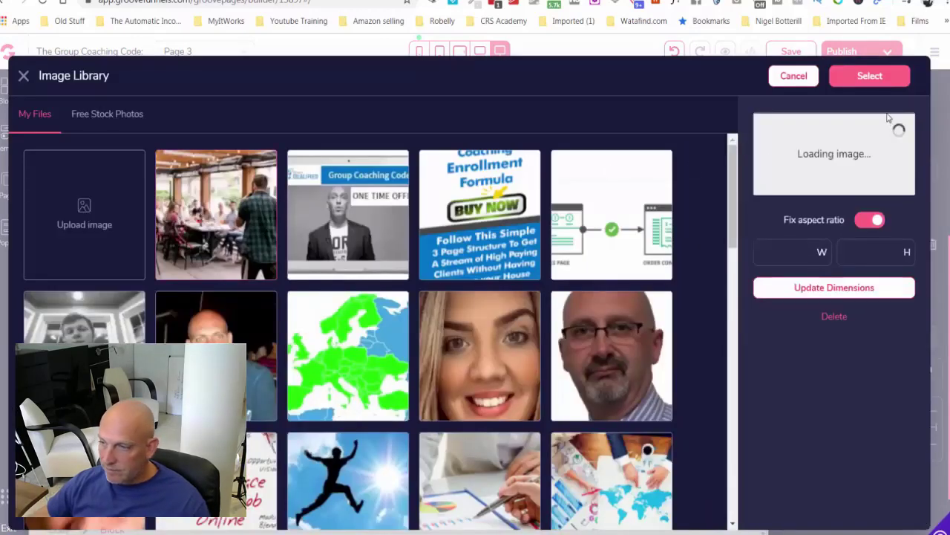
pyautogui.click(872, 77)
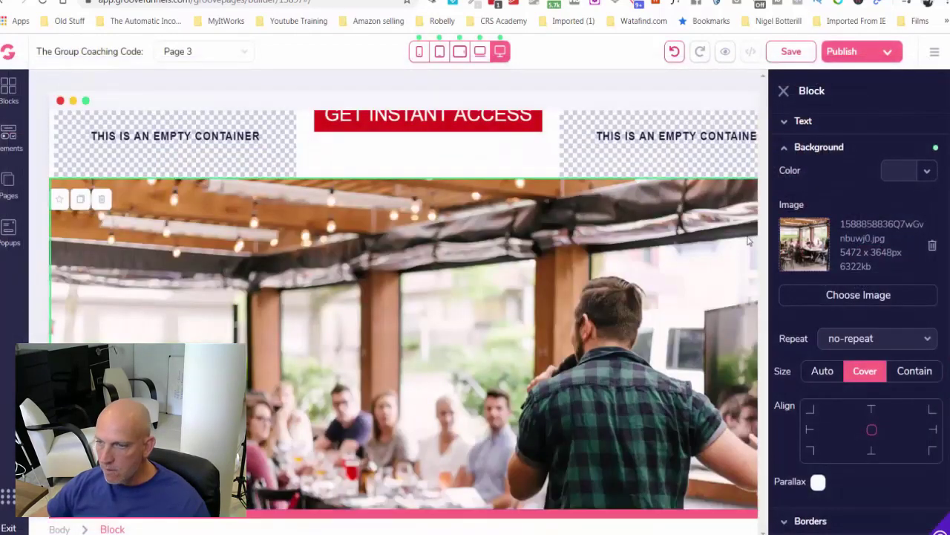
pyautogui.click(783, 91)
# Delete the redundant empty-container block with the tiled photo background below the large photo block.
pyautogui.scroll(-3, 784, 200)
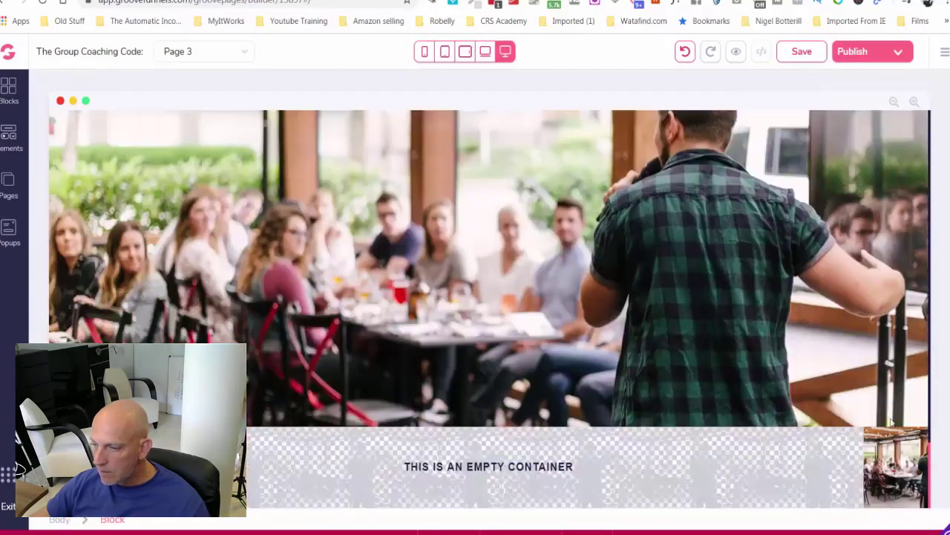
pyautogui.click(906, 442)
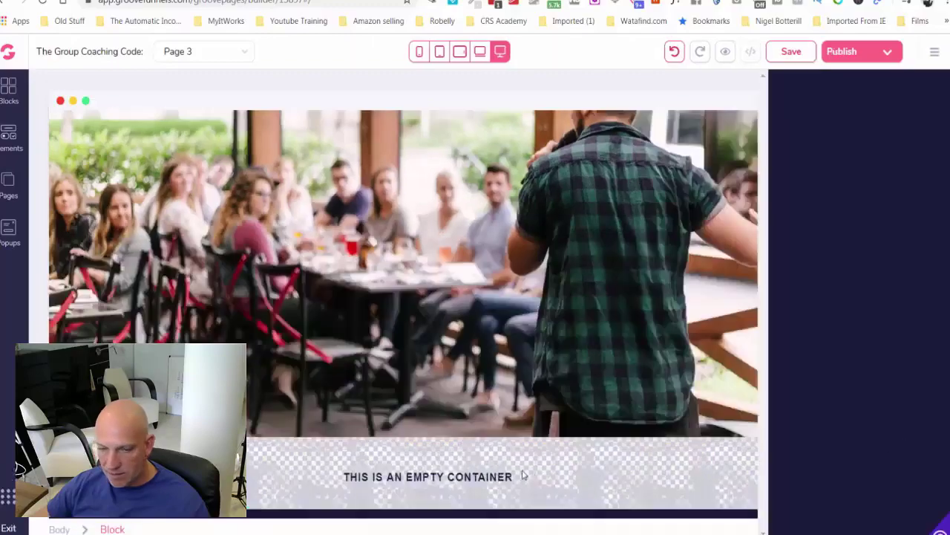
pyautogui.press('Delete')
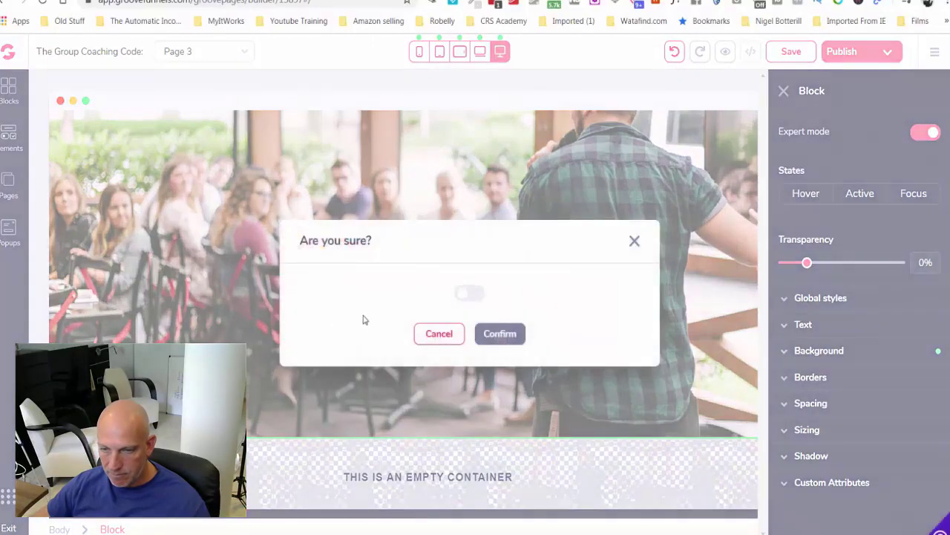
pyautogui.click(473, 295)
pyautogui.click(501, 333)
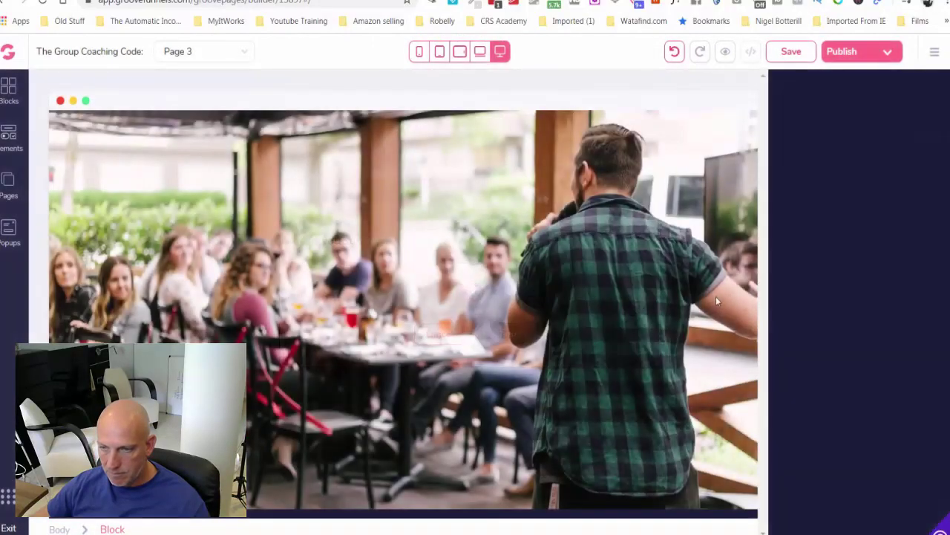
# Add an empty single-column wireframe block between the second "GET INSTANT ACCESS" block and the photo block.
pyautogui.scroll(3, 717, 300)
pyautogui.scroll(-5, 718, 301)
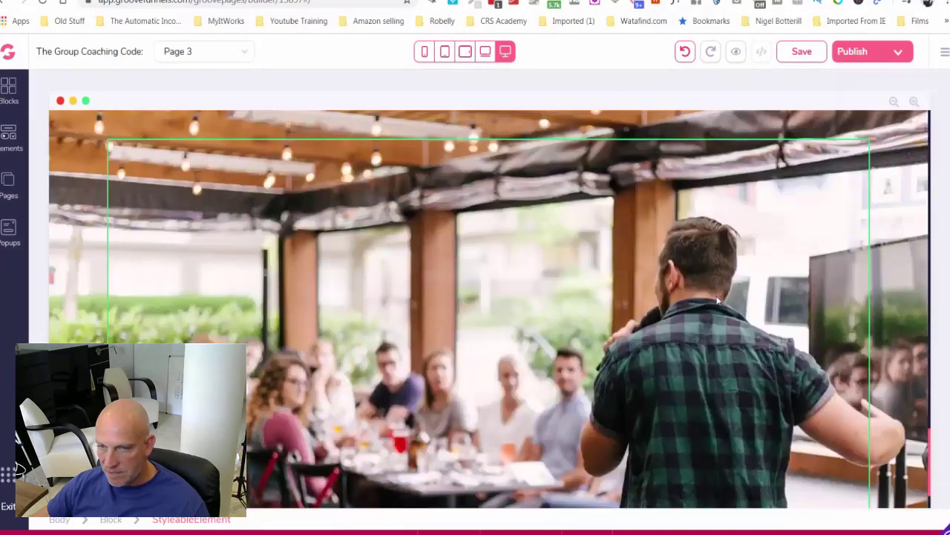
pyautogui.scroll(-1, 717, 301)
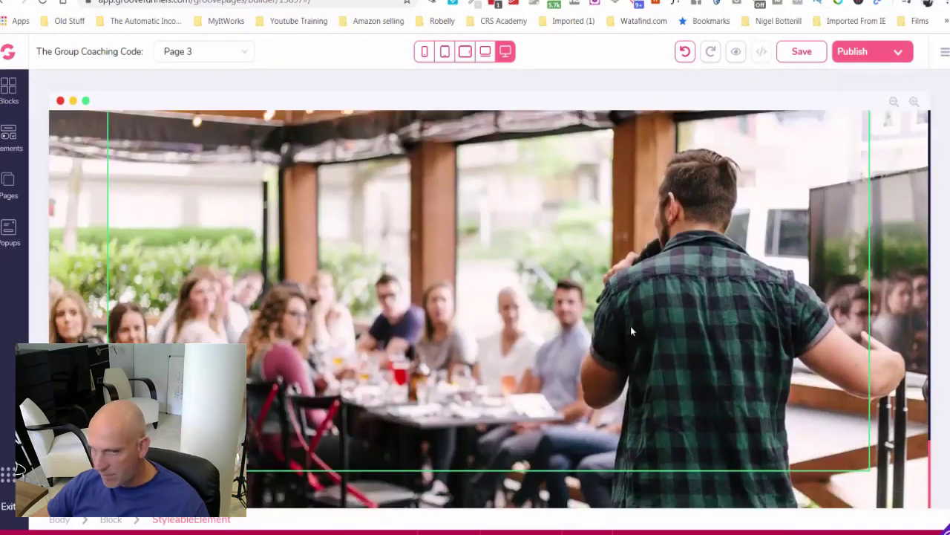
pyautogui.click(13, 98)
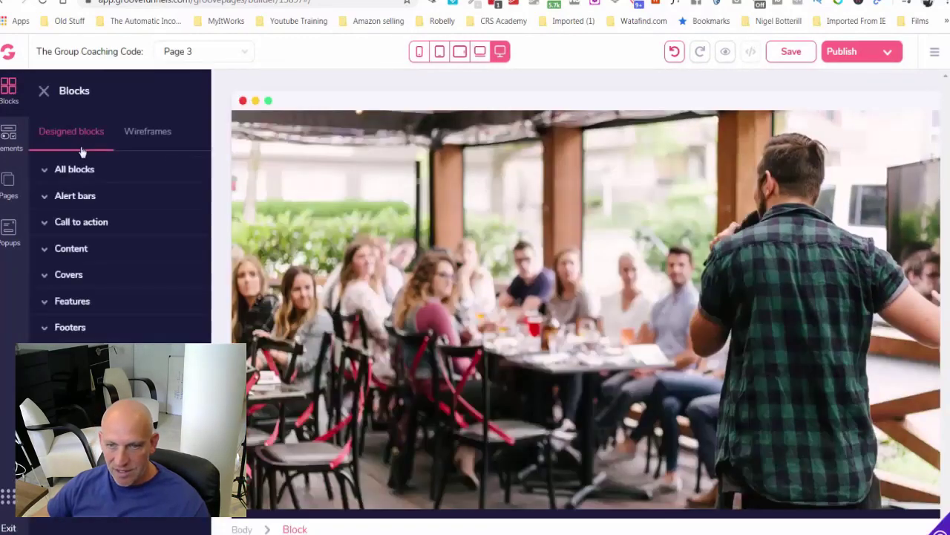
pyautogui.click(134, 145)
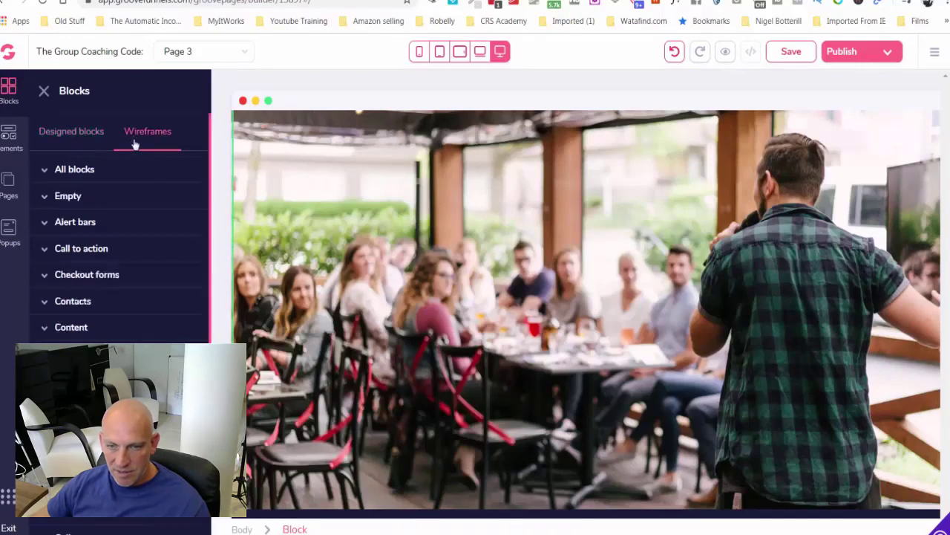
pyautogui.click(71, 195)
pyautogui.moveTo(111, 320); pyautogui.dragTo(488, 500)
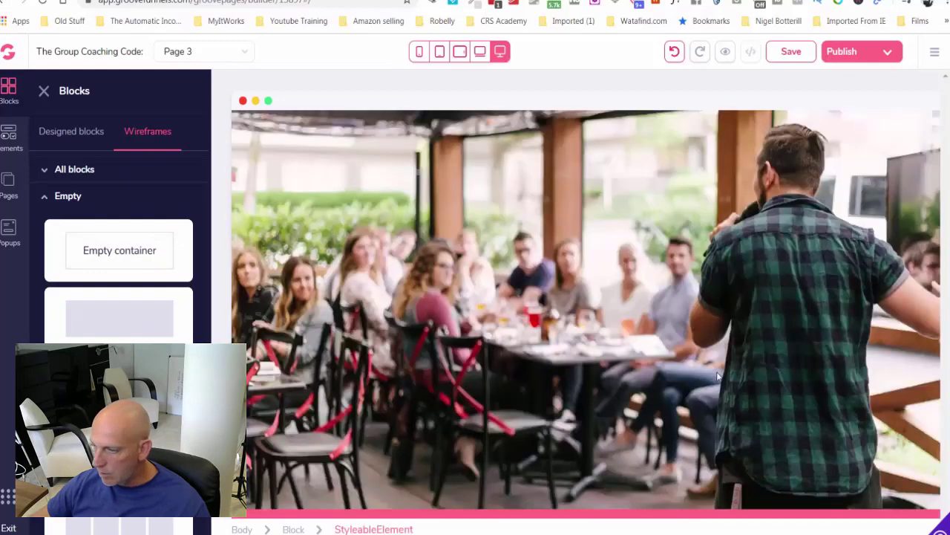
pyautogui.scroll(-2, 810, 419)
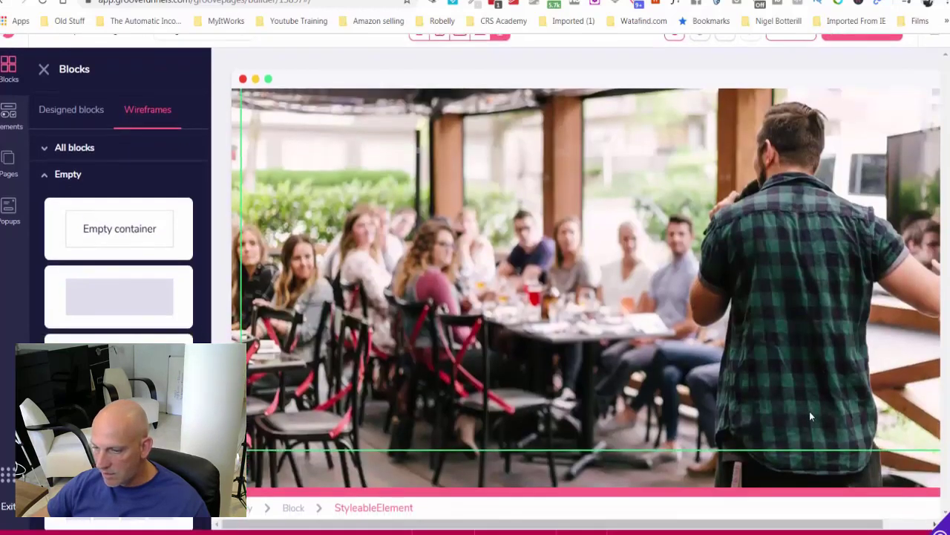
# Move the new empty single-column block from above the photo block to directly below it.
pyautogui.scroll(5, 810, 415)
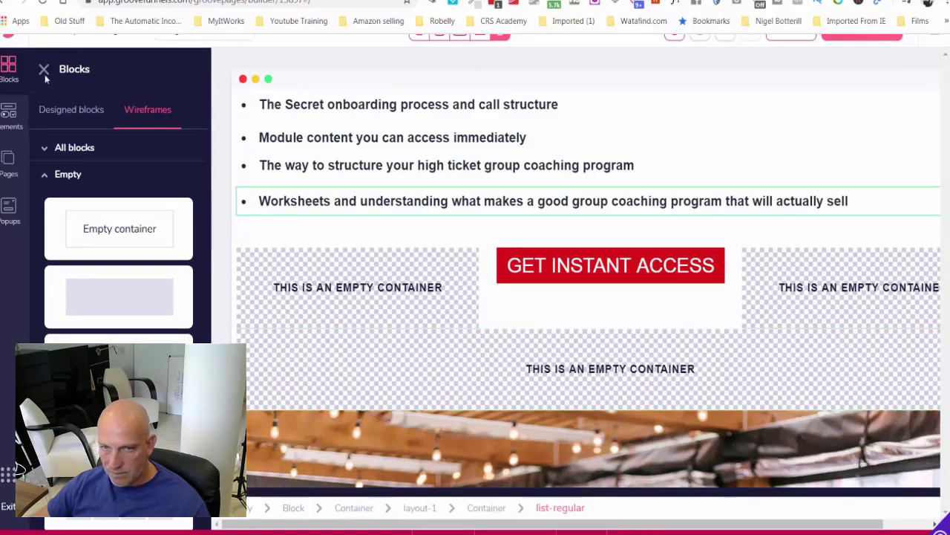
pyautogui.click(14, 74)
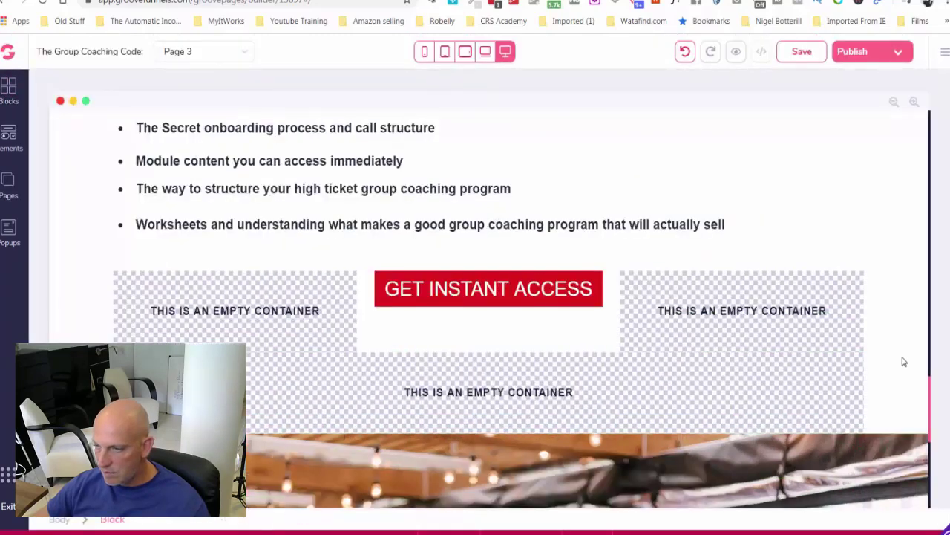
pyautogui.scroll(-5, 901, 451)
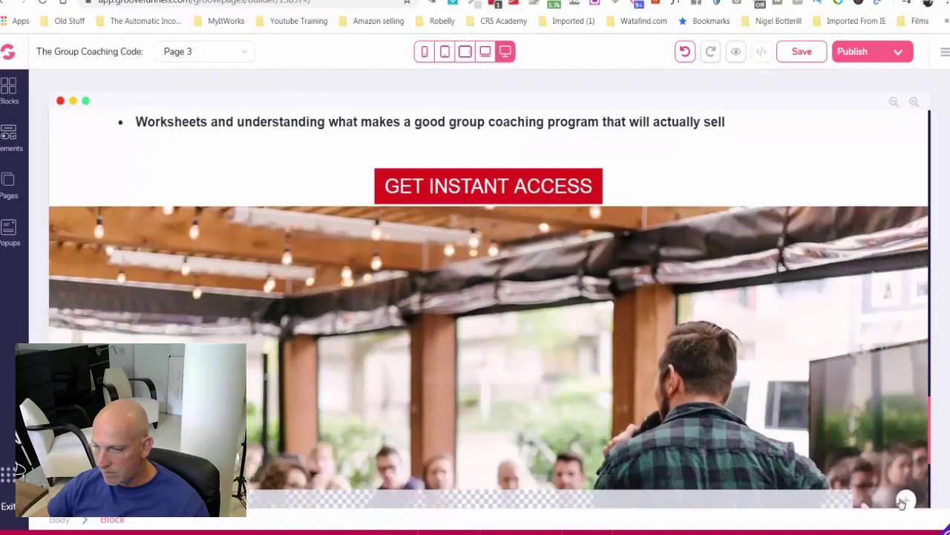
pyautogui.scroll(-2, 901, 503)
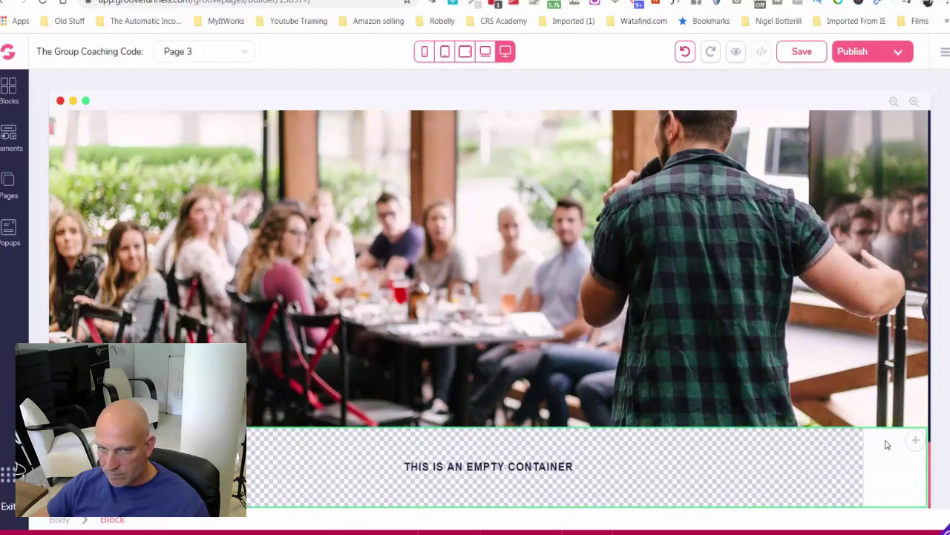
# Open the custom background color picker for the empty block below the photo.
pyautogui.click(886, 444)
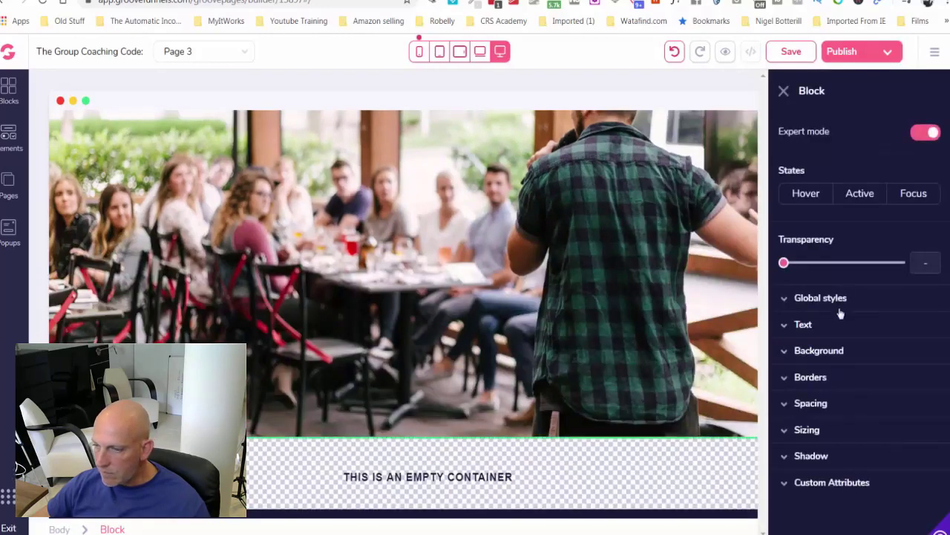
pyautogui.click(840, 354)
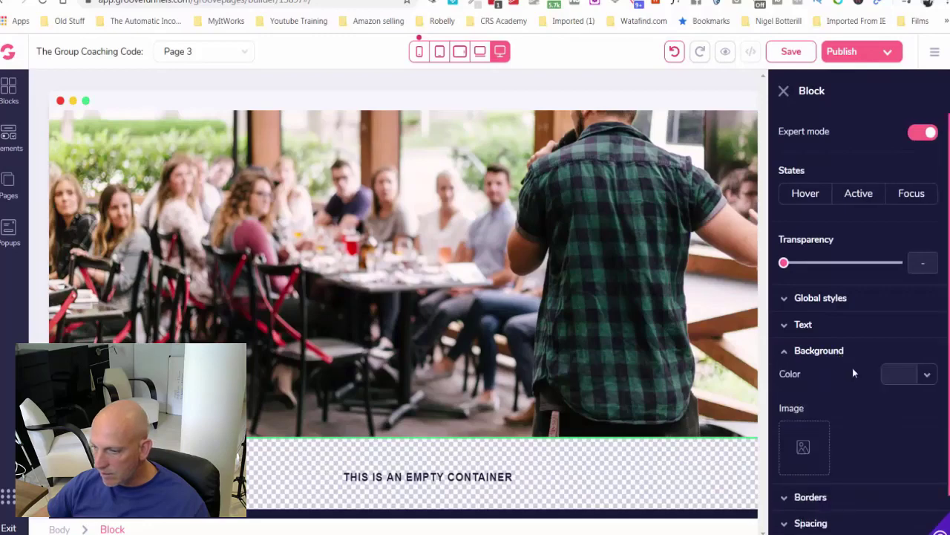
pyautogui.click(903, 373)
pyautogui.moveTo(874, 453)
pyautogui.moveTo(836, 450)
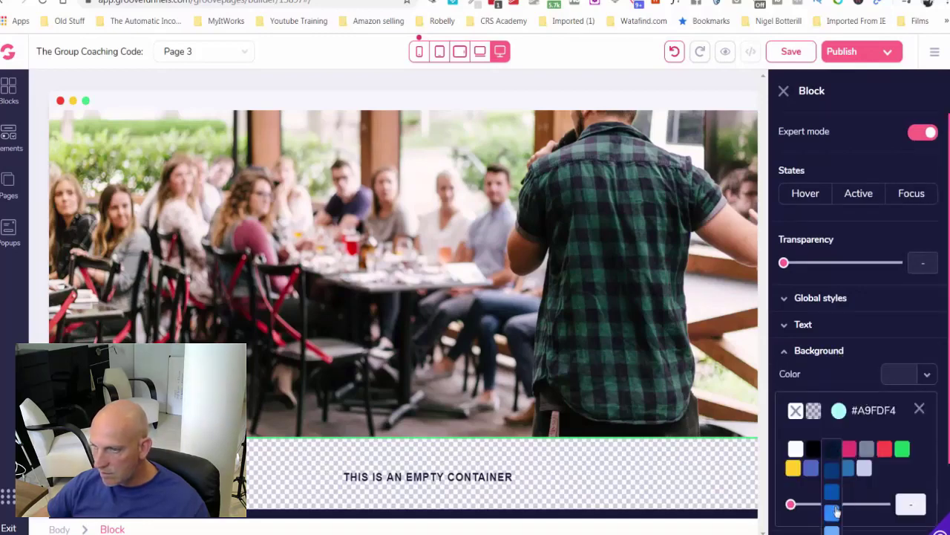
pyautogui.click(838, 415)
pyautogui.scroll(-2, 837, 414)
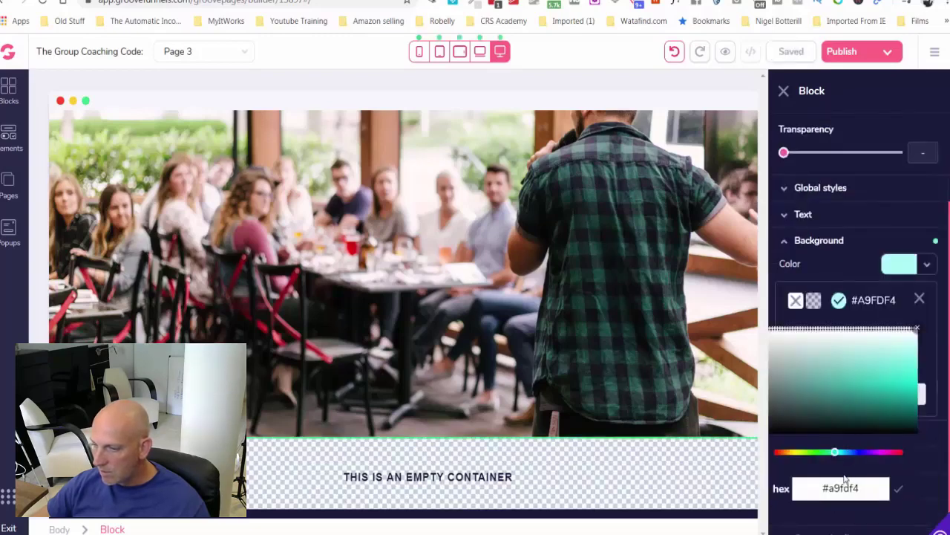
pyautogui.doubleClick(841, 487)
pyautogui.rightClick(841, 486)
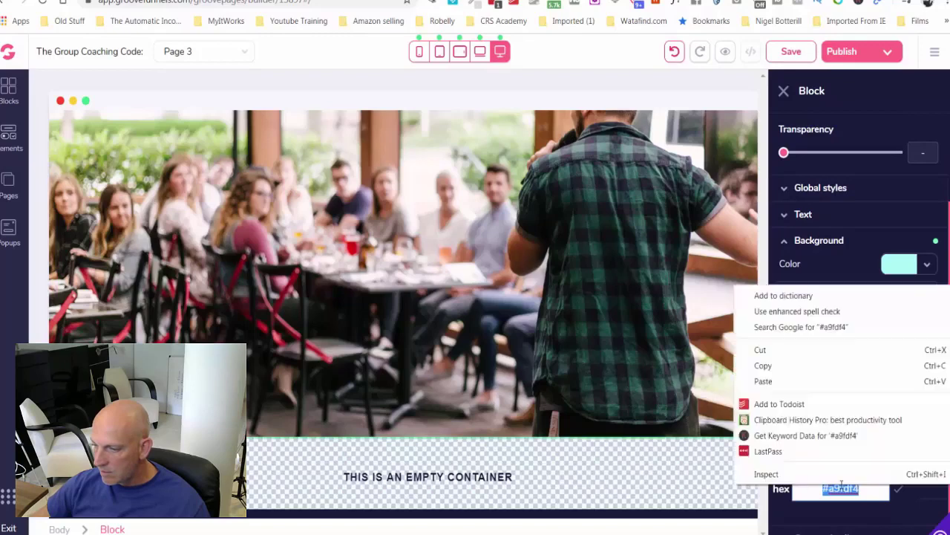
pyautogui.moveTo(821, 424)
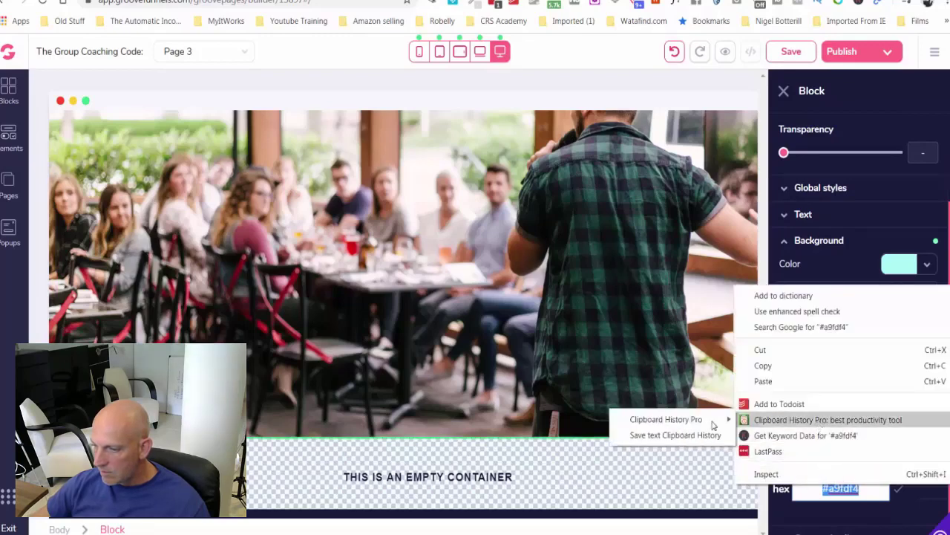
pyautogui.moveTo(668, 419)
pyautogui.moveTo(594, 423)
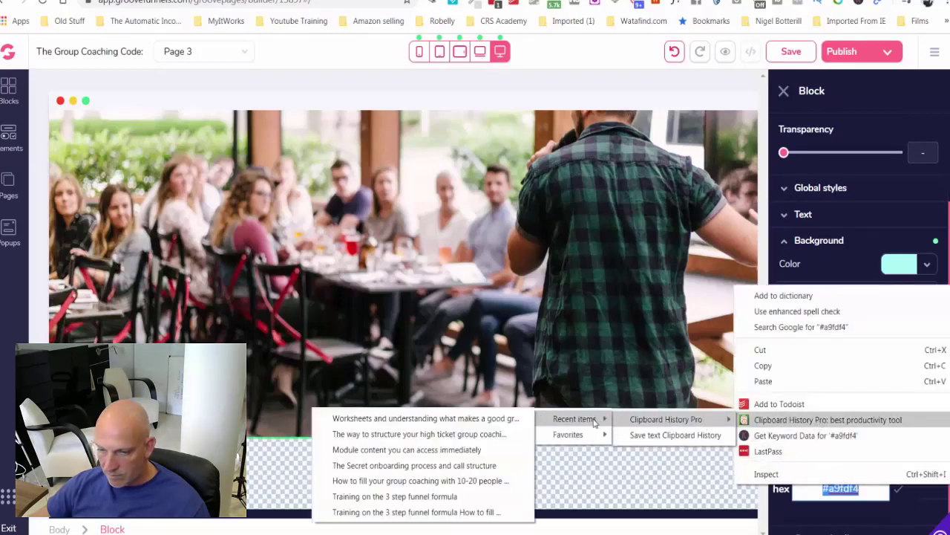
pyautogui.click(949, 297)
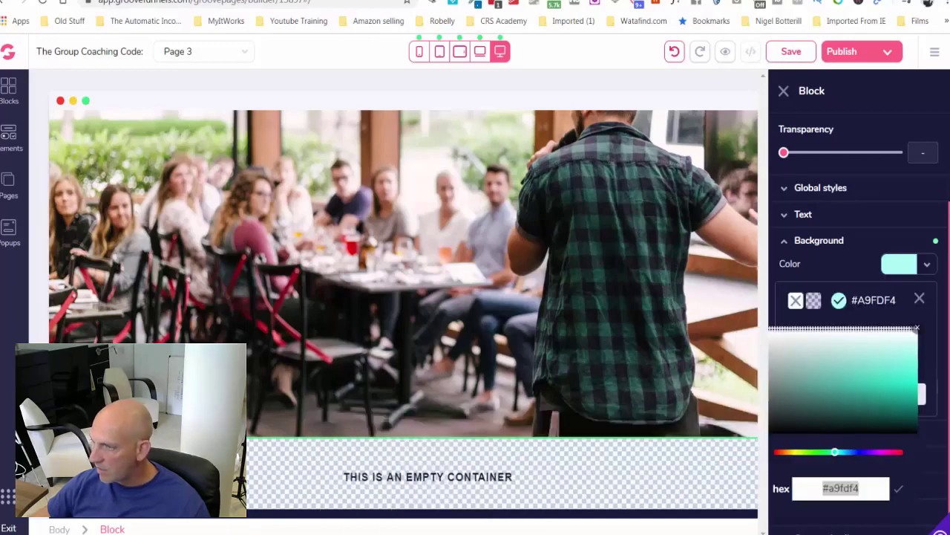
# Set the background color of the empty block below the photo to hex #0174C7.
pyautogui.click(829, 488)
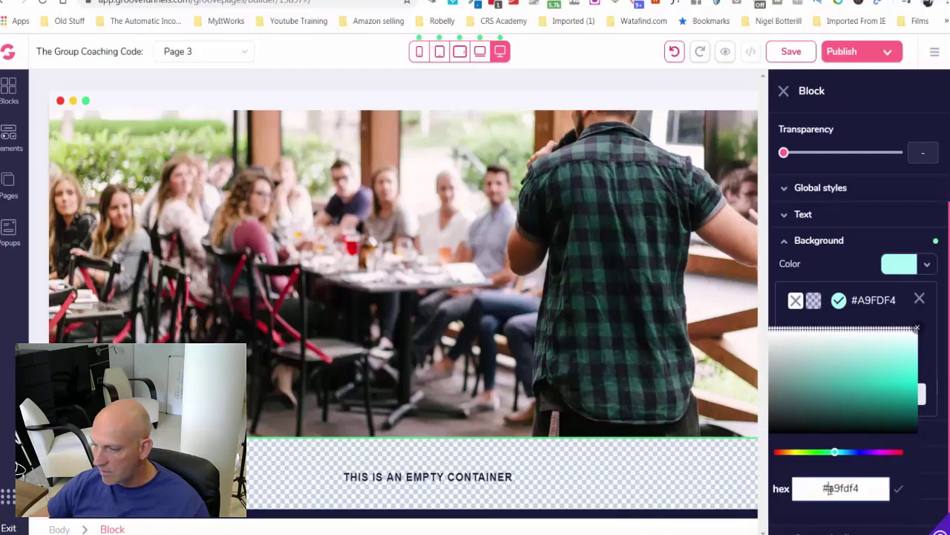
pyautogui.rightClick(839, 488)
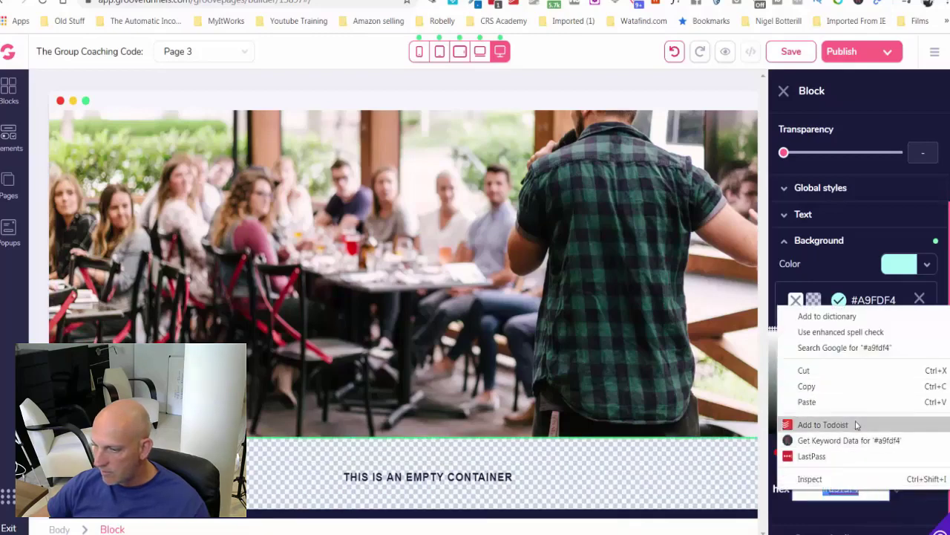
pyautogui.click(859, 402)
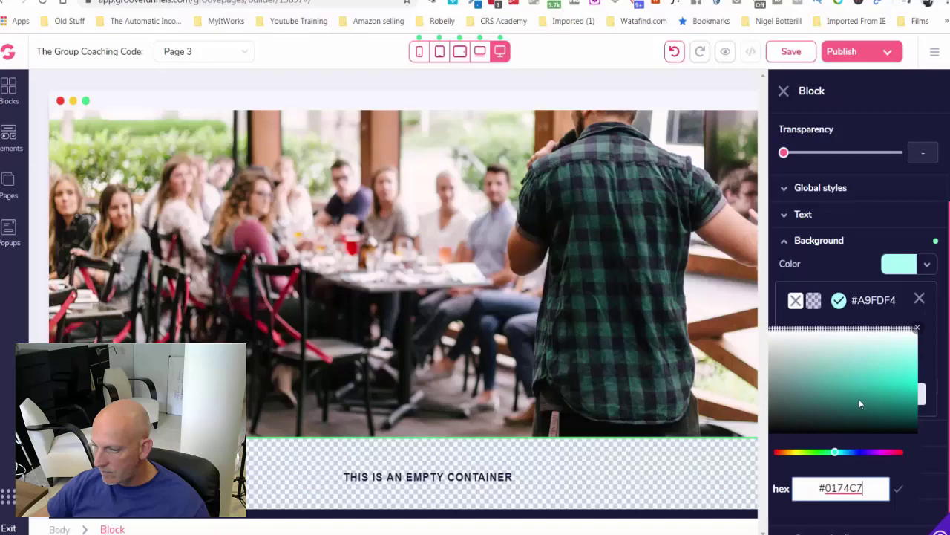
pyautogui.click(899, 488)
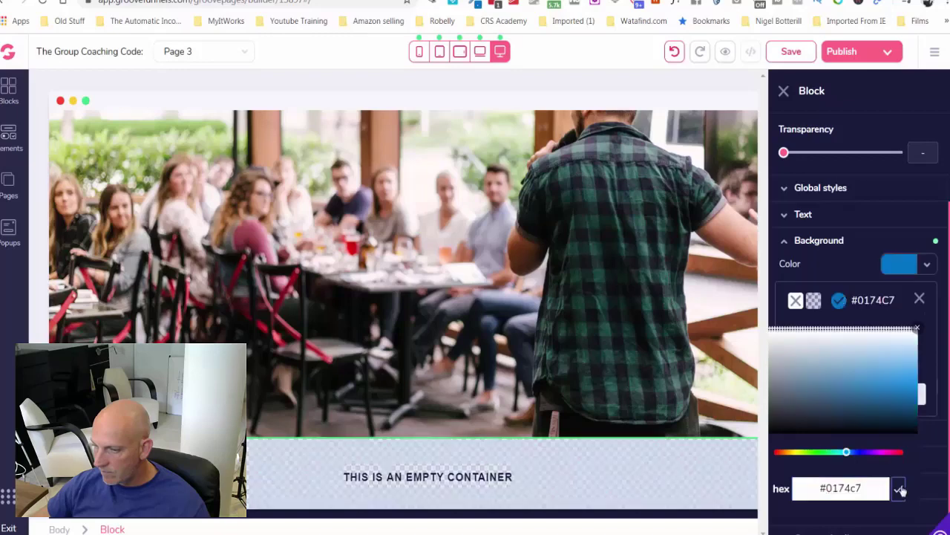
# Add an H1 heading inside the empty container of the blue block below the photo.
pyautogui.click(728, 483)
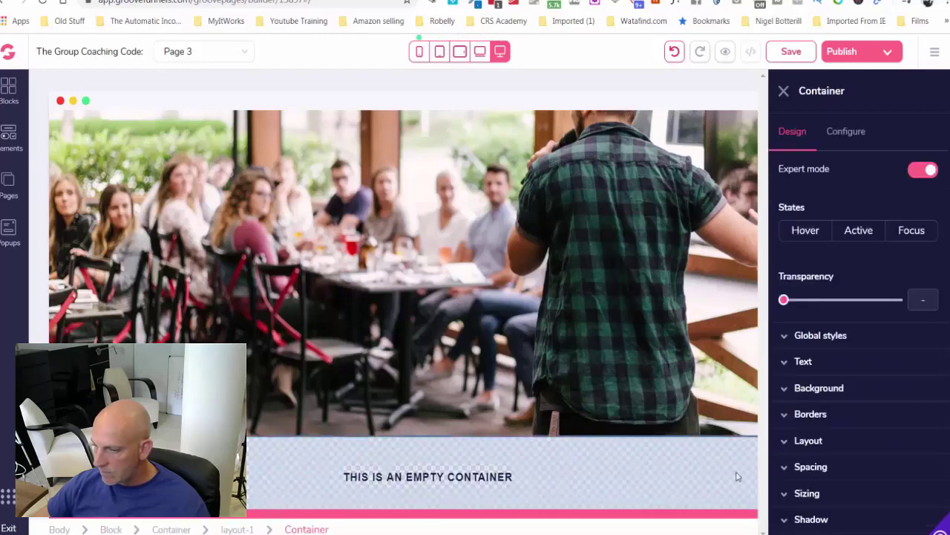
pyautogui.click(5, 151)
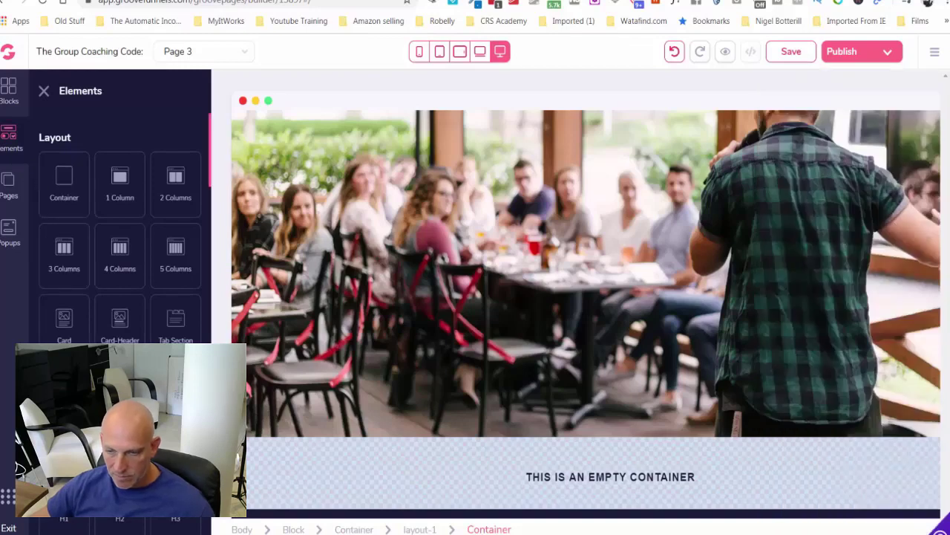
pyautogui.moveTo(64, 501); pyautogui.dragTo(478, 484)
pyautogui.click(910, 460)
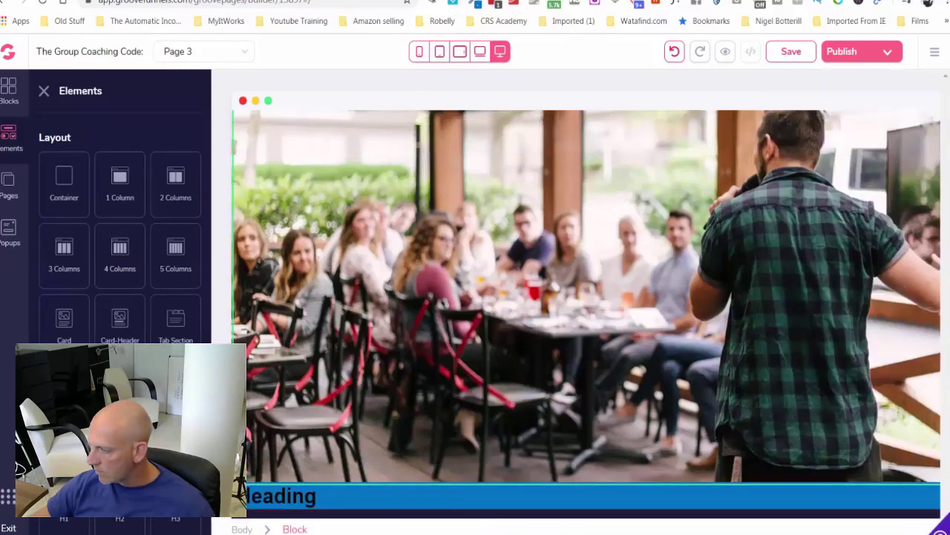
pyautogui.moveTo(64, 501); pyautogui.dragTo(244, 516)
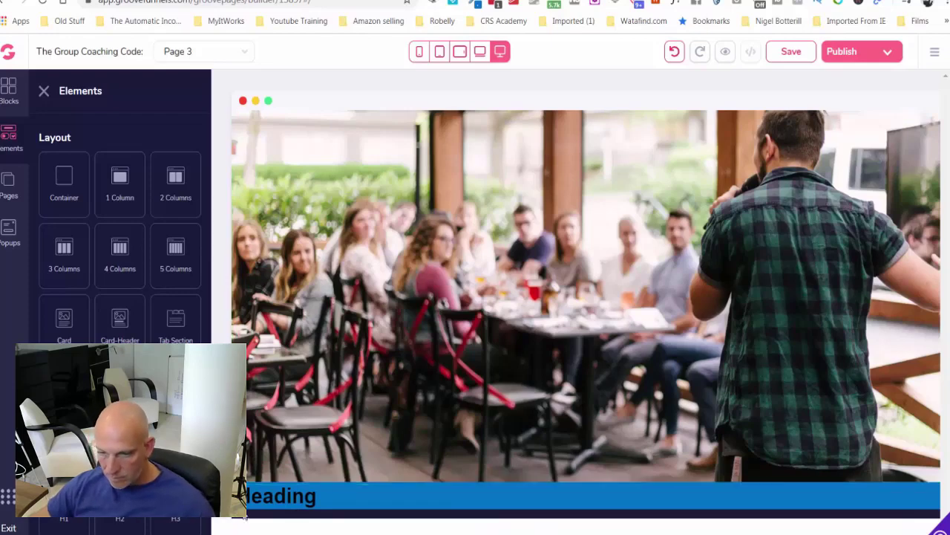
# Replace the placeholder heading in the blue block with centered white text reading "The Group Coaching Code Shows you how:".
pyautogui.click(244, 510)
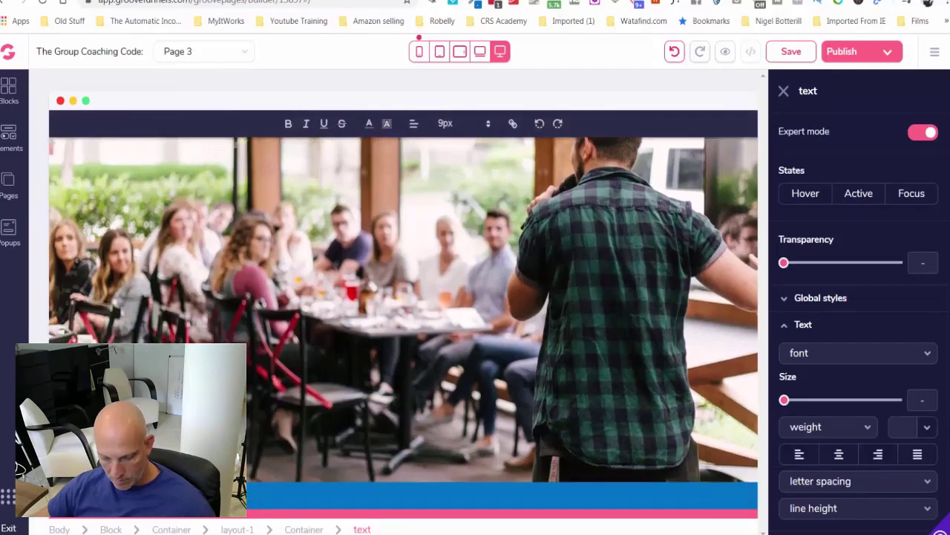
pyautogui.hotkey('ctrl', 'v')
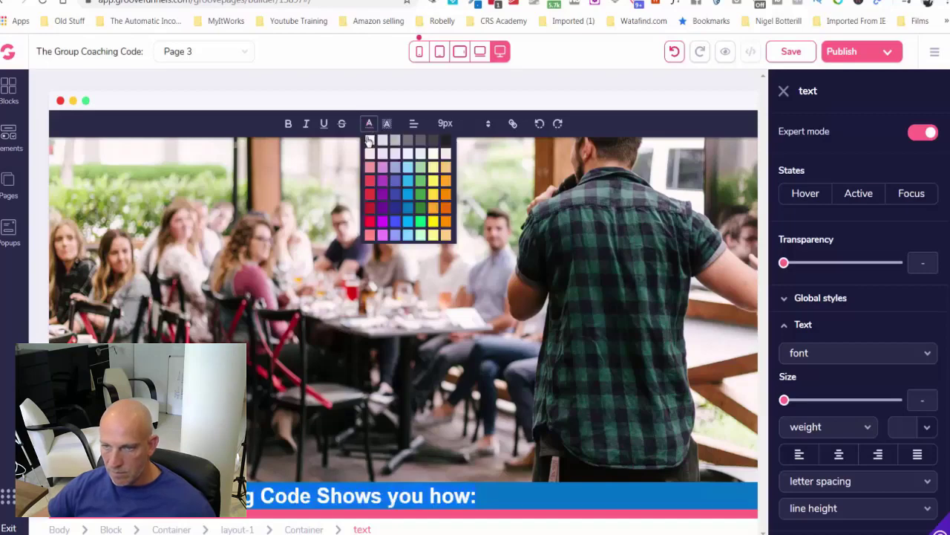
pyautogui.moveTo(416, 125)
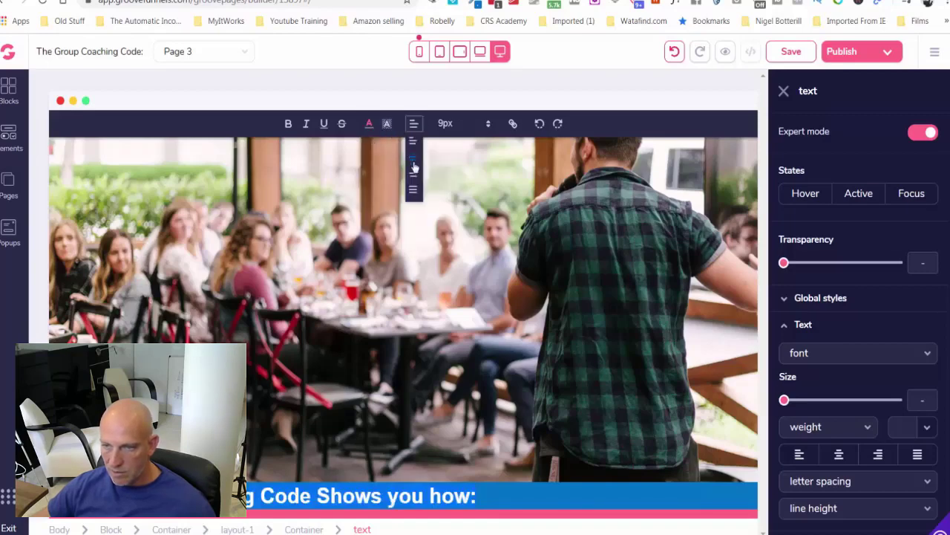
pyautogui.click(414, 163)
# Try font sizes of 40px and 56px on the heading in the blue block.
pyautogui.click(451, 124)
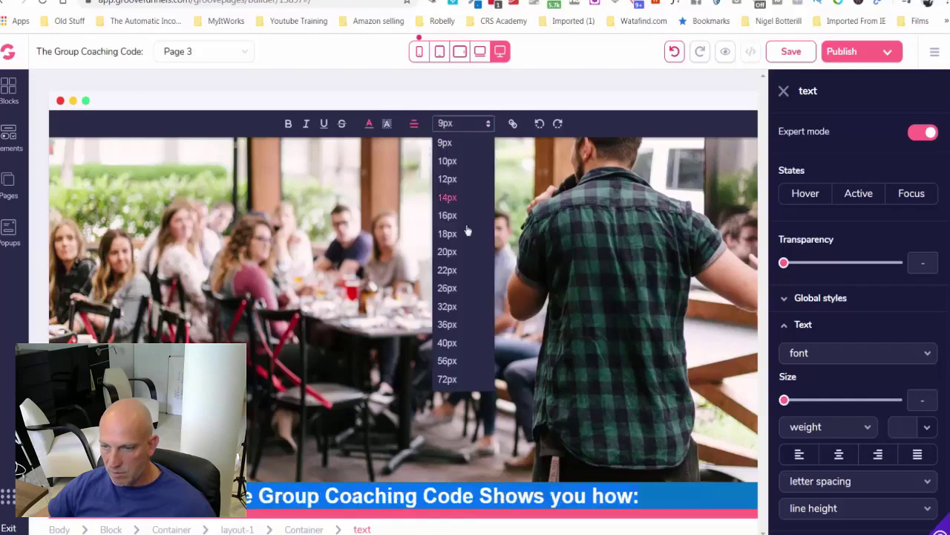
pyautogui.click(455, 344)
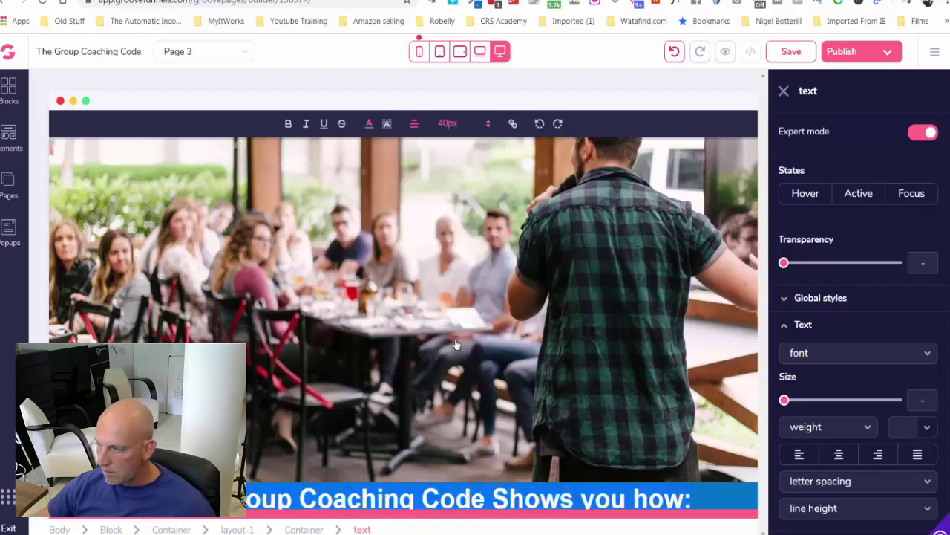
pyautogui.click(457, 124)
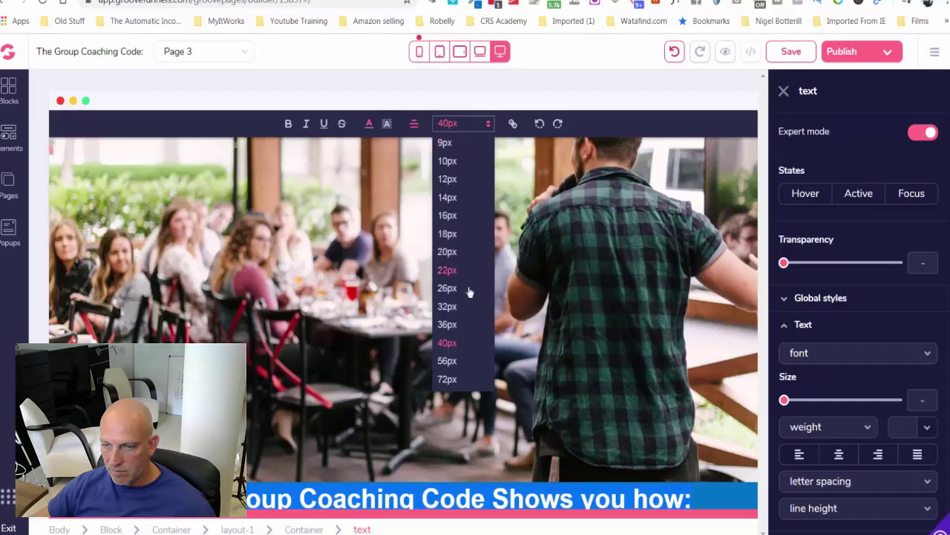
pyautogui.click(447, 361)
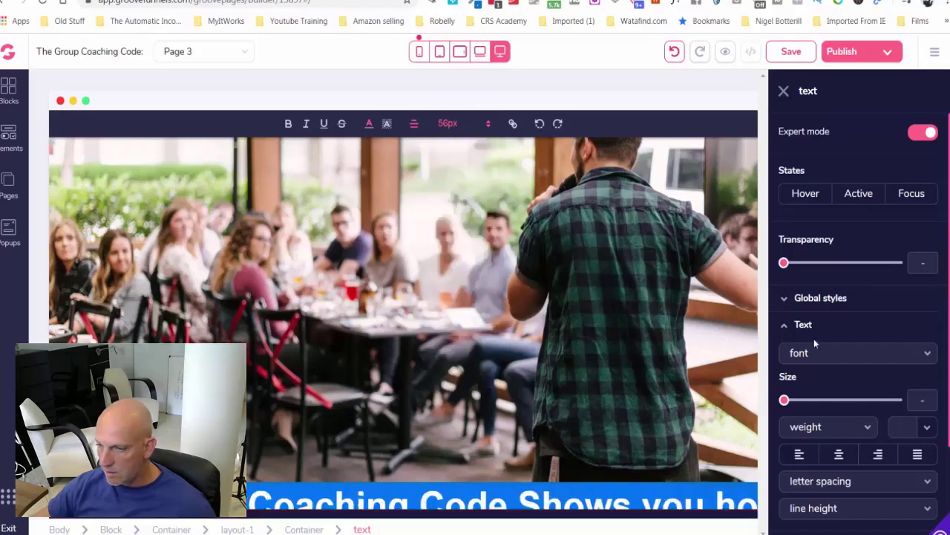
# Set the top and bottom margins of the heading in the blue block to 0.
pyautogui.click(785, 326)
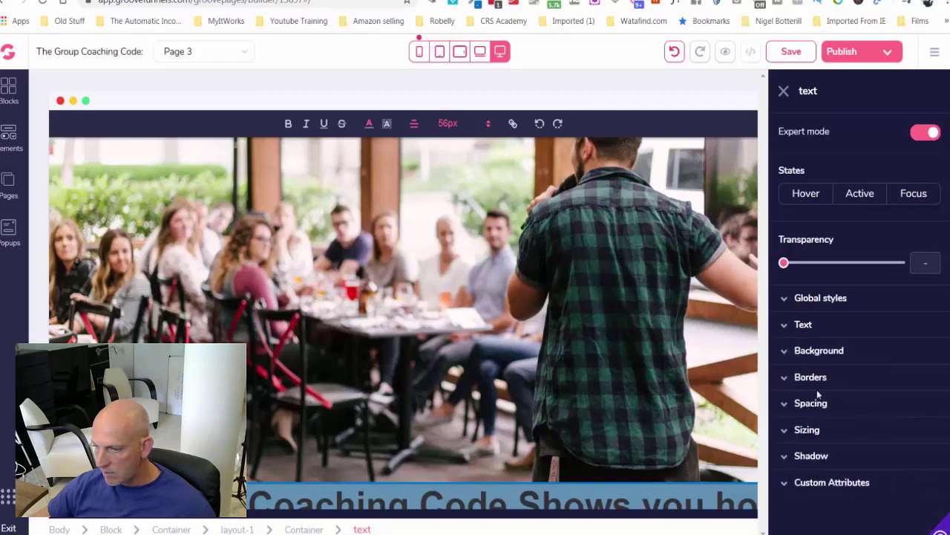
pyautogui.click(834, 403)
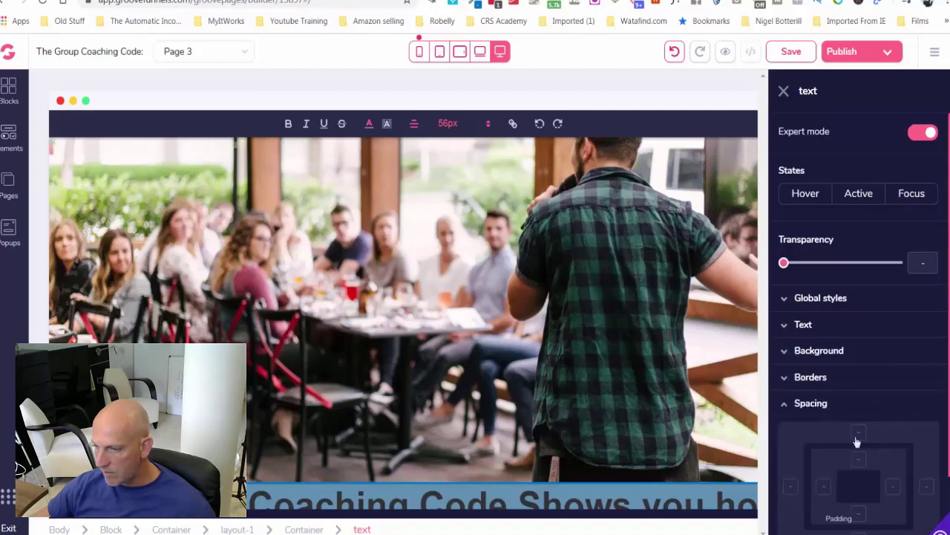
pyautogui.click(857, 433)
pyautogui.scroll(-2, 845, 415)
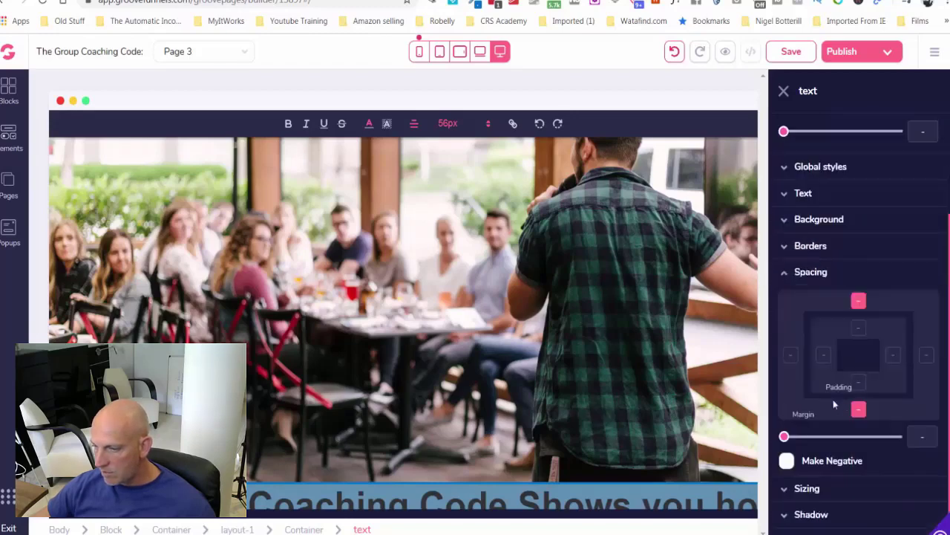
pyautogui.moveTo(785, 435)
pyautogui.mouseDown()
pyautogui.moveTo(801, 436)
pyautogui.moveTo(777, 438)
pyautogui.mouseUp()
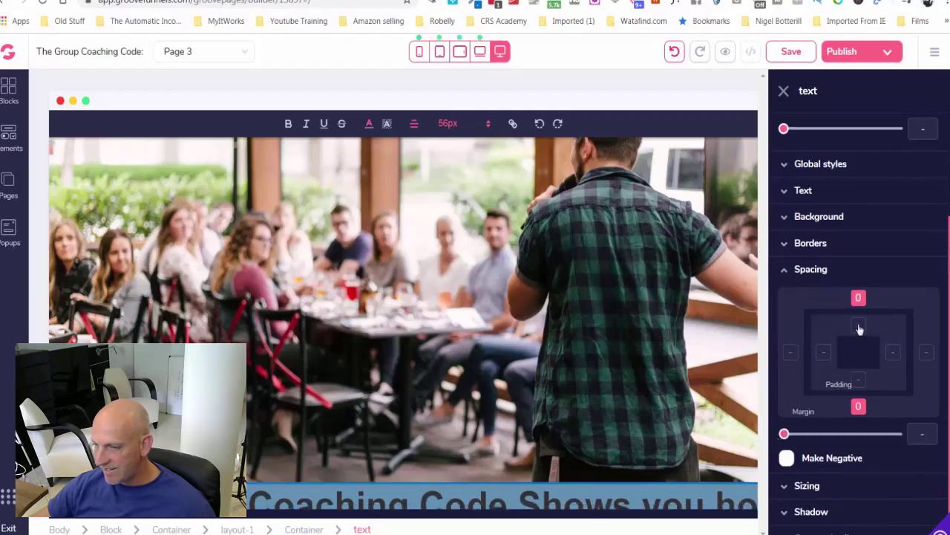
# Set the top and bottom padding of the heading in the blue block to 8.
pyautogui.scroll(1, 846, 375)
pyautogui.click(859, 404)
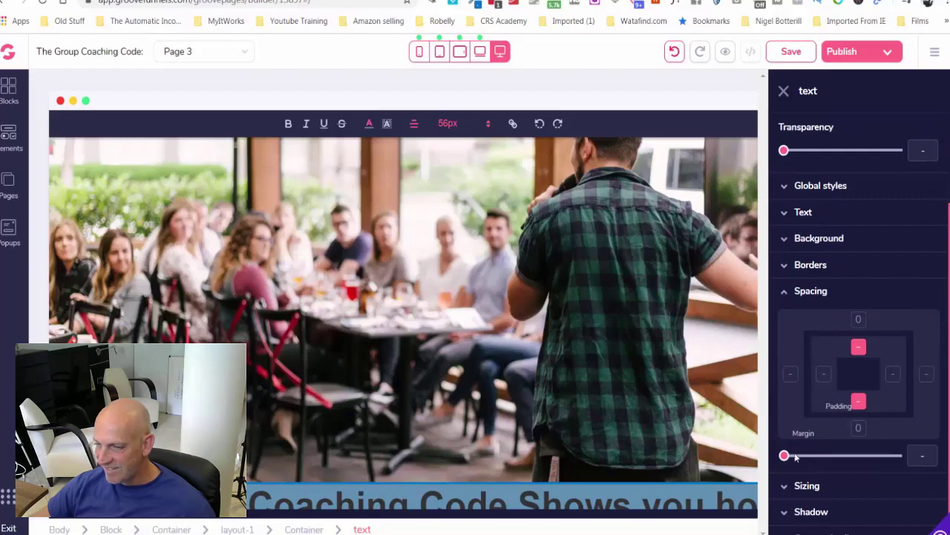
pyautogui.moveTo(784, 457); pyautogui.dragTo(830, 459)
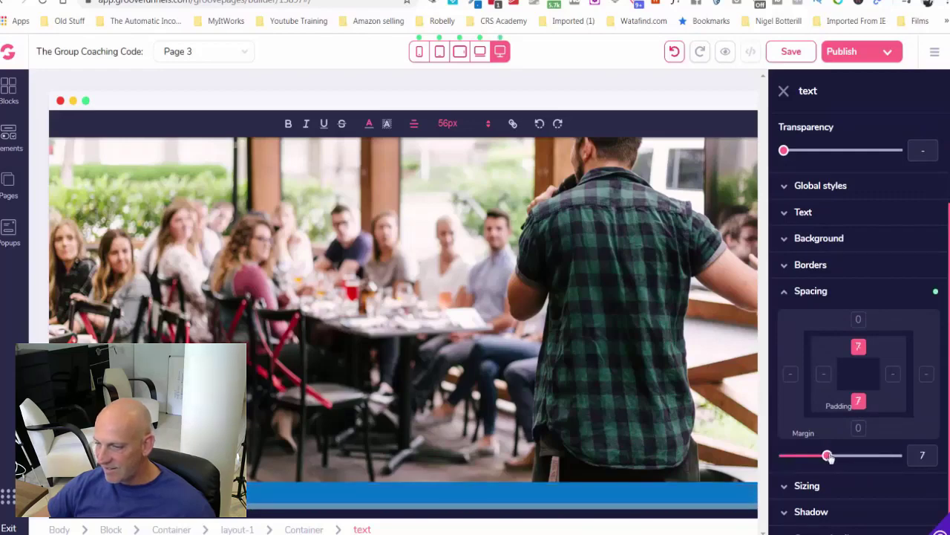
pyautogui.scroll(-2, 713, 386)
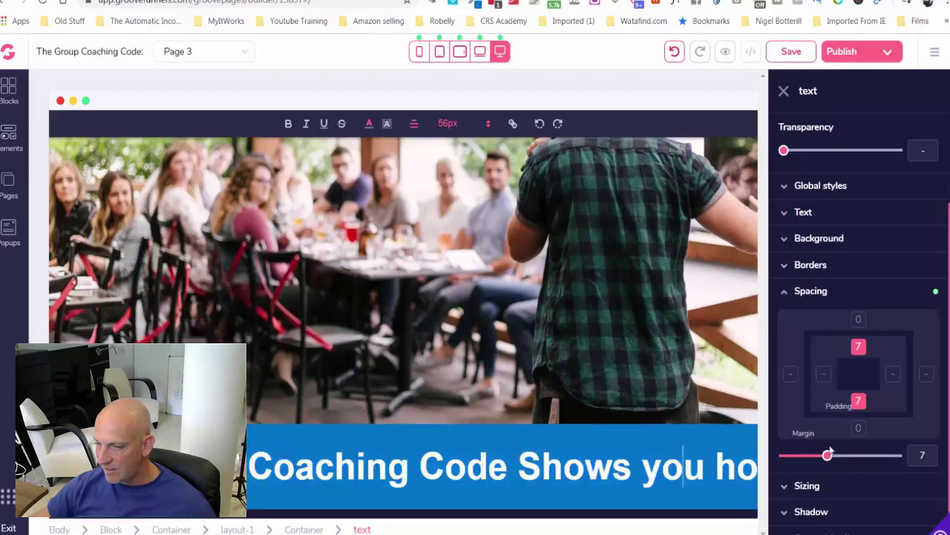
pyautogui.moveTo(828, 455); pyautogui.dragTo(833, 455)
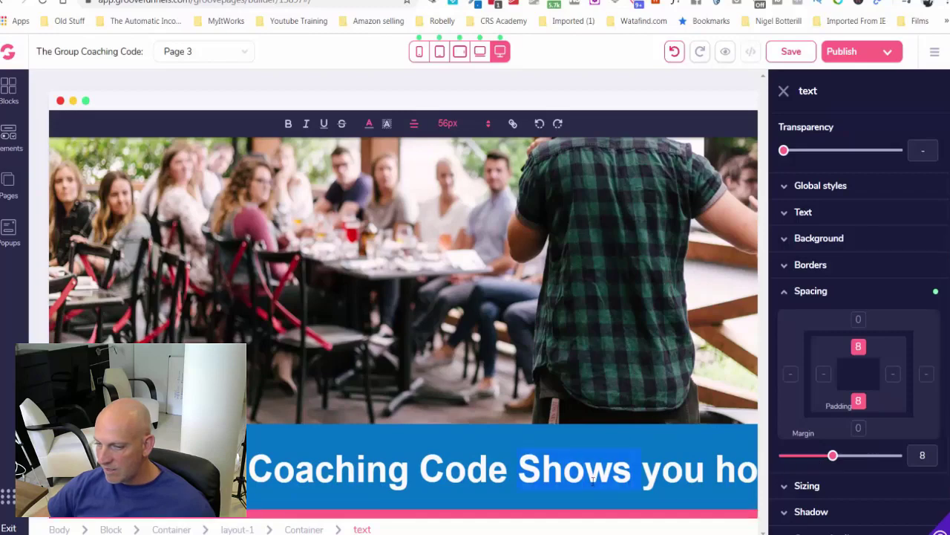
# Set the blue block's whole heading to a 40px font size and save the page.
pyautogui.click(468, 124)
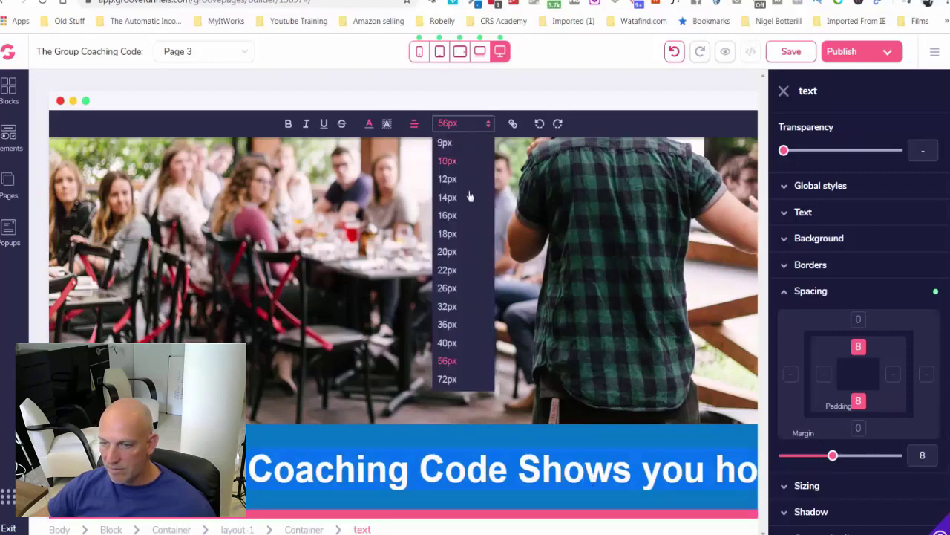
pyautogui.click(458, 344)
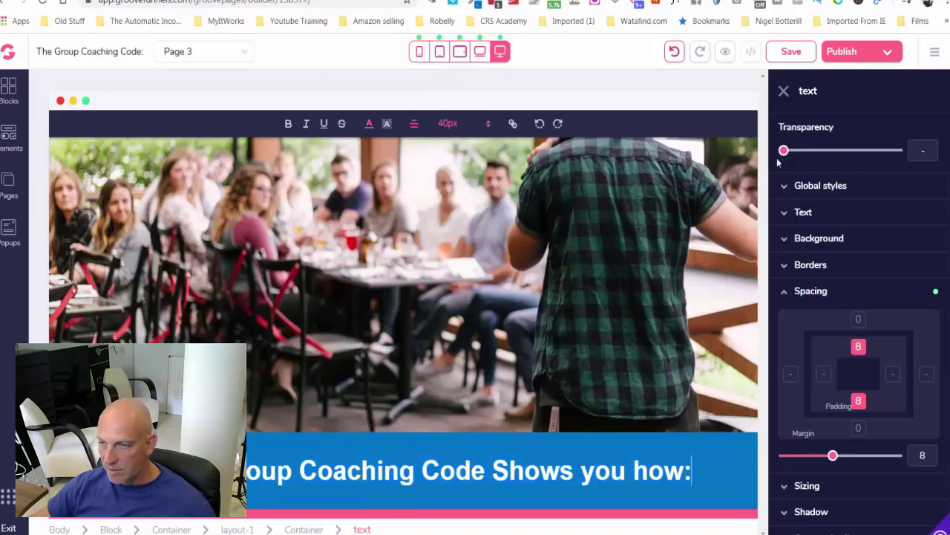
pyautogui.click(791, 52)
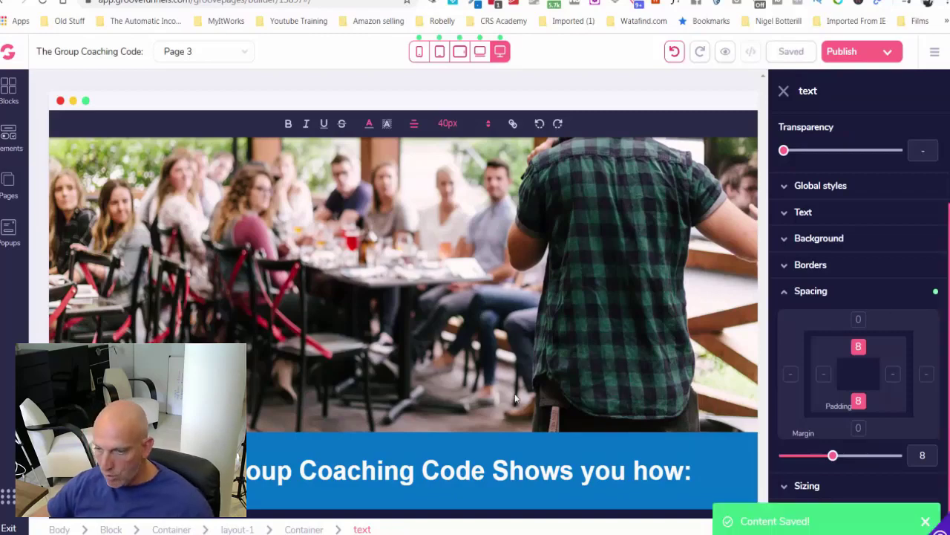
# Add an empty single-column wireframe block directly below the blue heading block.
pyautogui.click(11, 88)
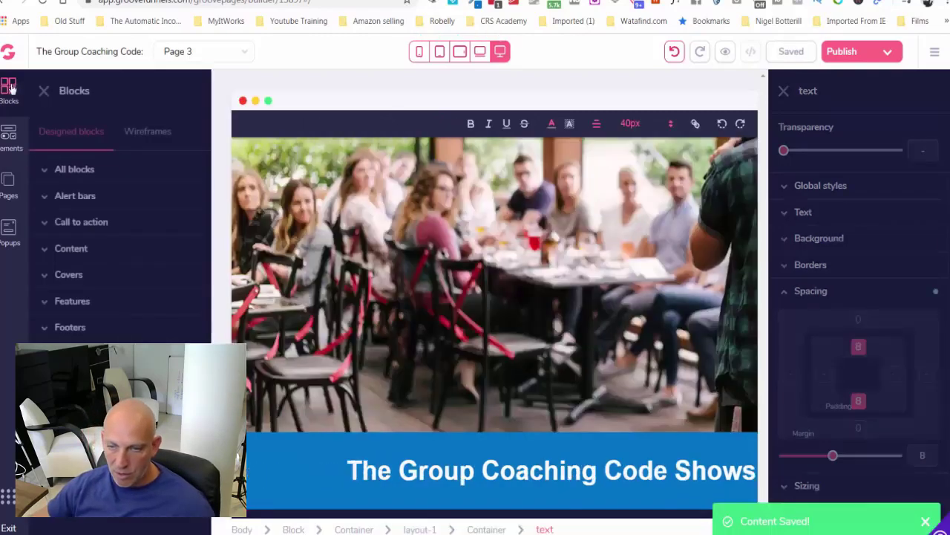
pyautogui.click(137, 135)
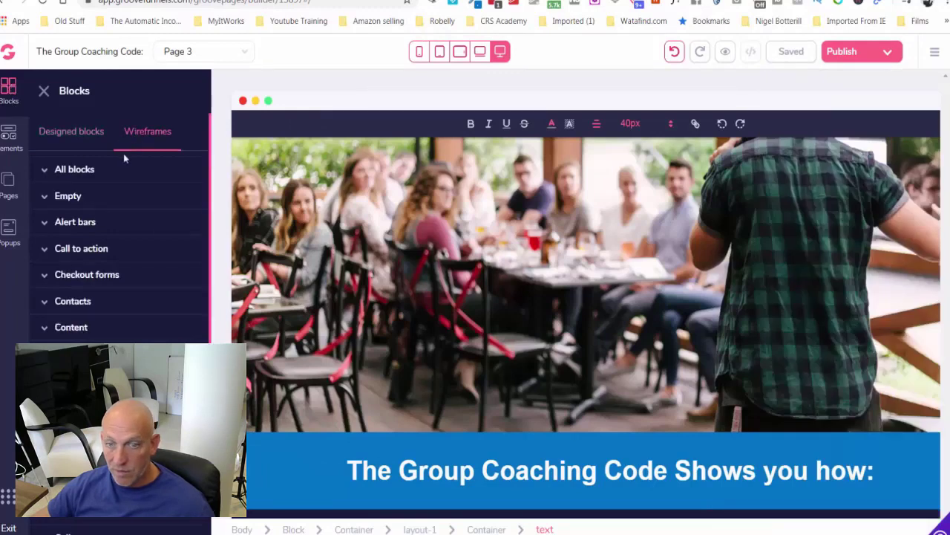
pyautogui.click(95, 195)
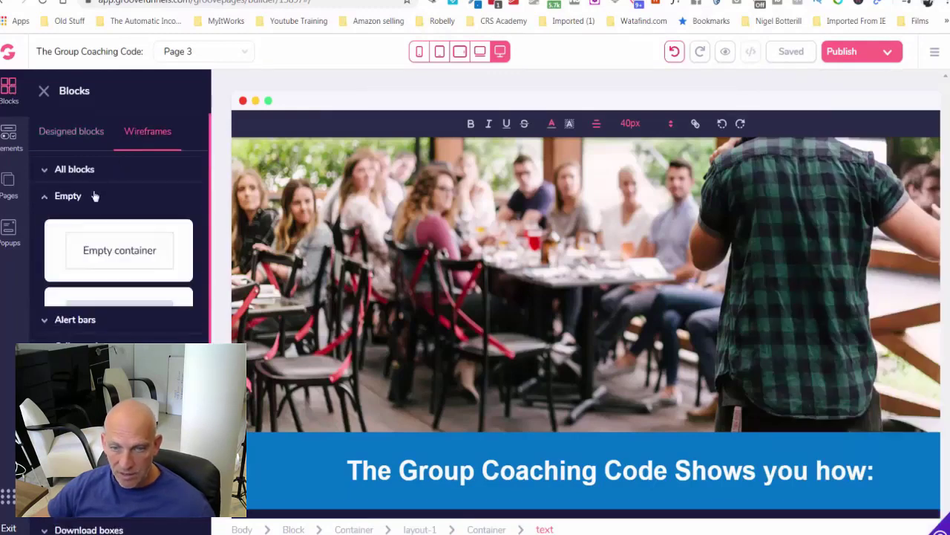
pyautogui.moveTo(115, 321); pyautogui.dragTo(575, 451)
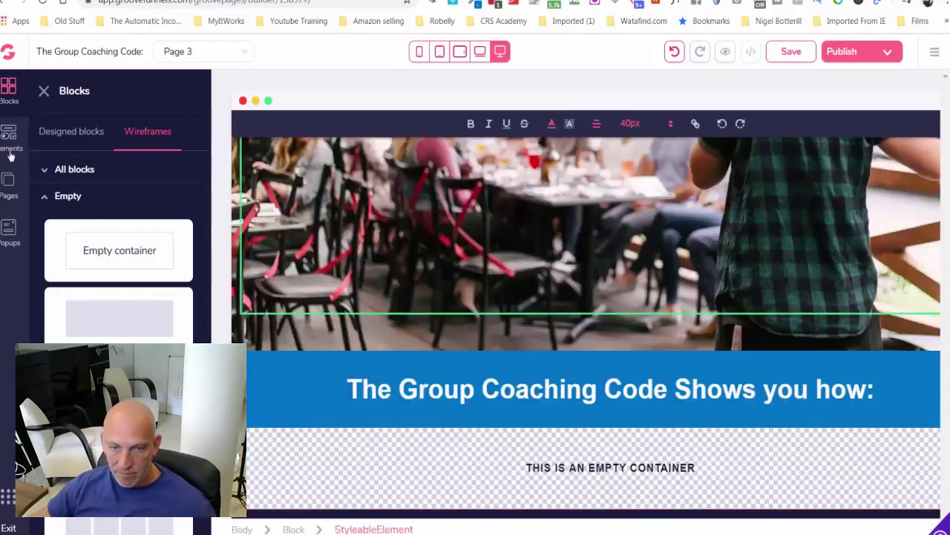
# Add an H1 heading inside the new empty container below the blue block.
pyautogui.click(9, 140)
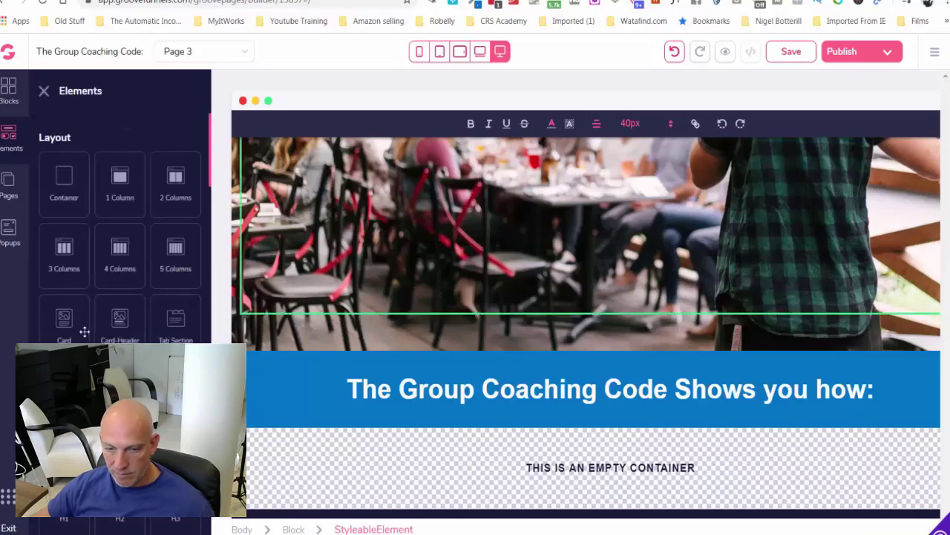
pyautogui.scroll(-2, 80, 329)
pyautogui.moveTo(64, 371); pyautogui.dragTo(550, 486)
pyautogui.scroll(-2, 459, 368)
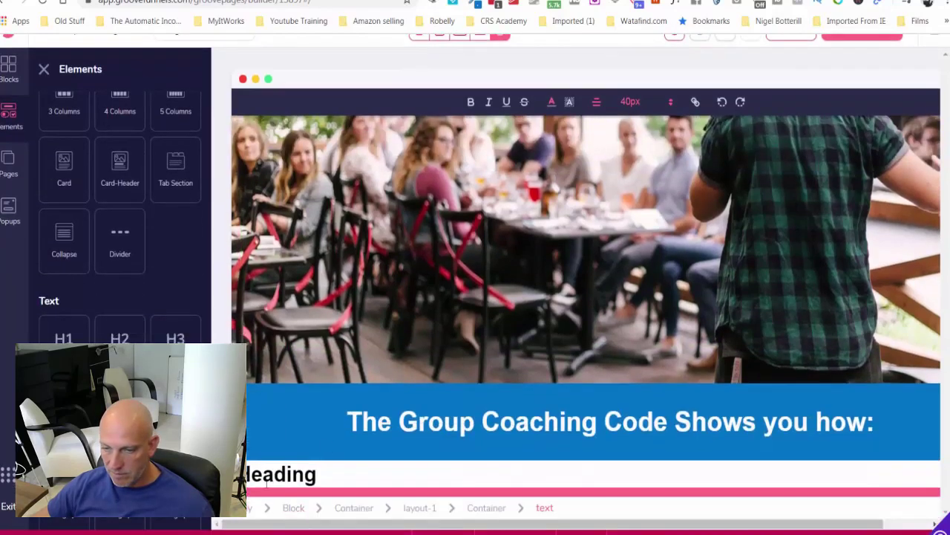
# Replace the placeholder heading in the new block with "Module #1:" and center it.
pyautogui.click(242, 477)
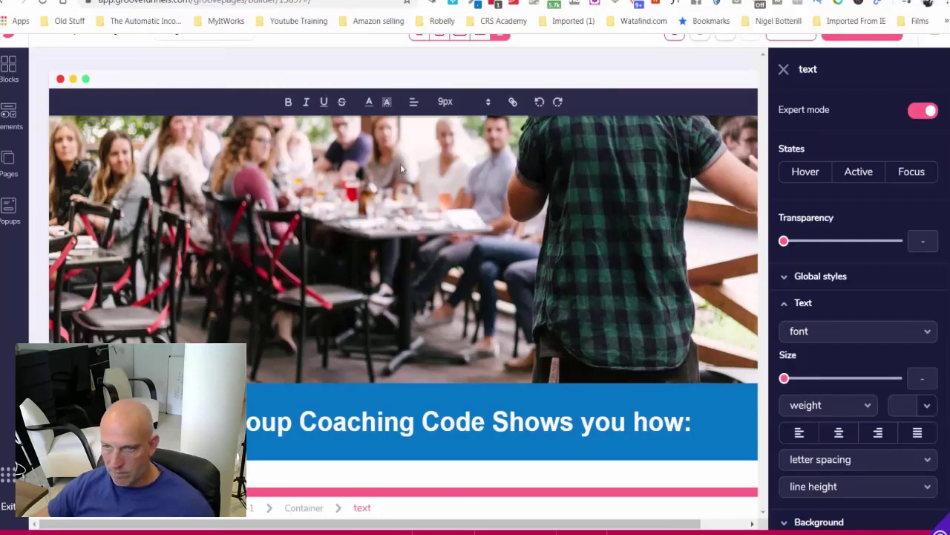
pyautogui.click(415, 104)
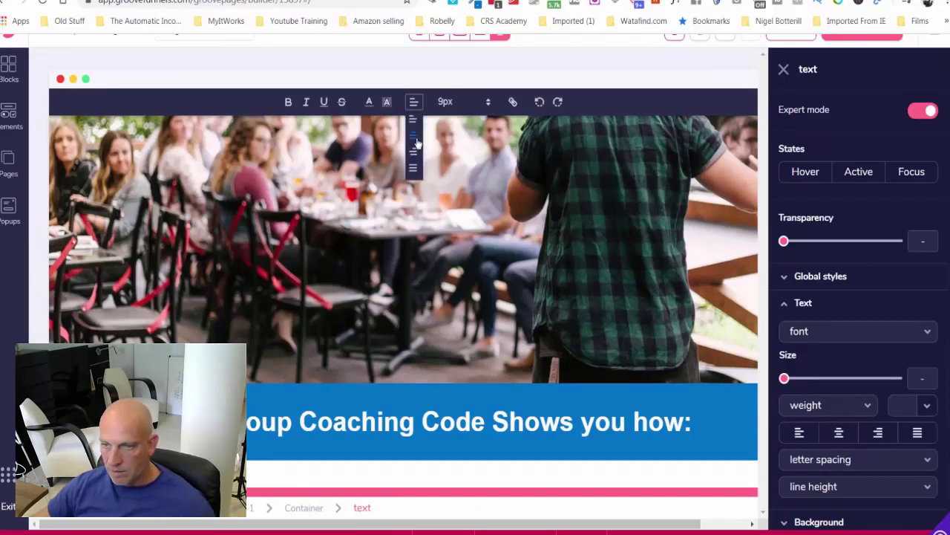
pyautogui.click(414, 137)
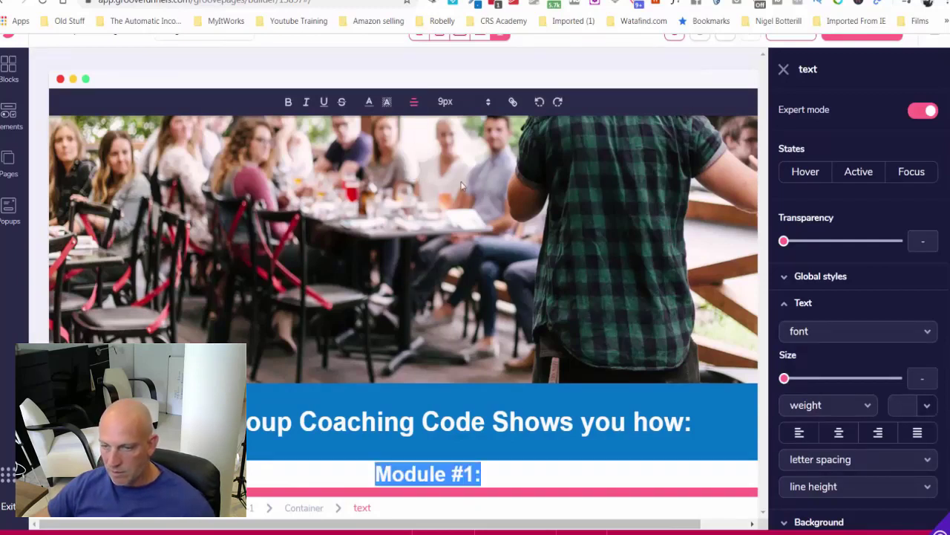
# Set the top and bottom padding of the "Module #1:" heading to 10.
pyautogui.click(782, 305)
pyautogui.click(811, 382)
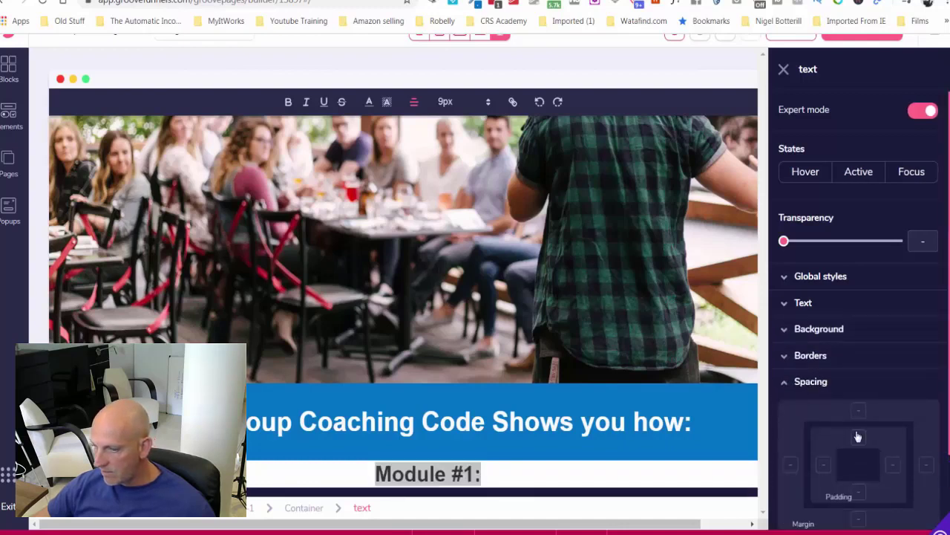
pyautogui.click(859, 438)
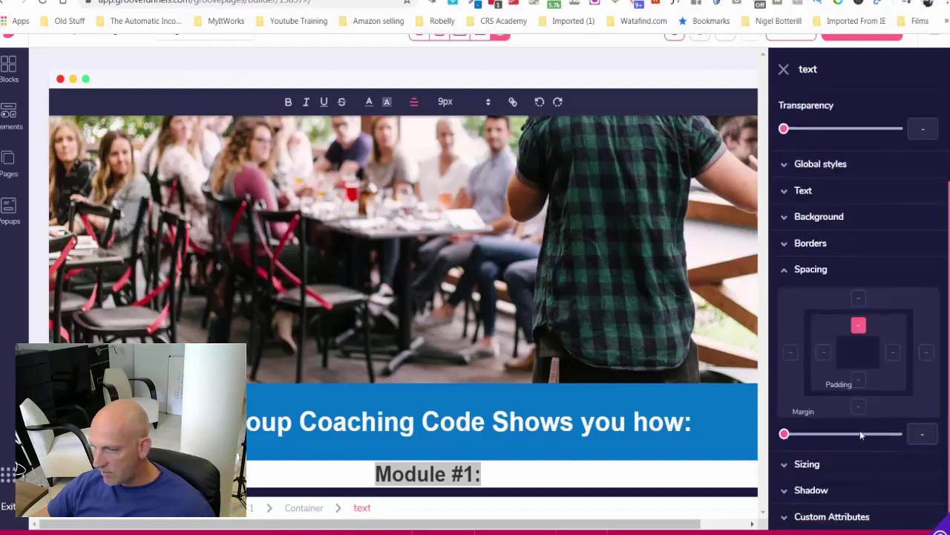
pyautogui.click(859, 380)
pyautogui.moveTo(810, 436); pyautogui.dragTo(843, 434)
pyautogui.click(743, 436)
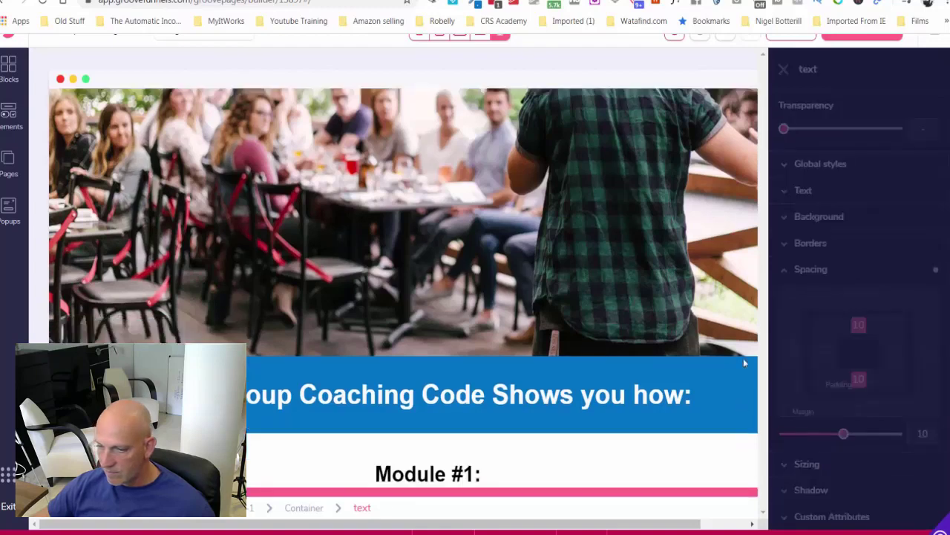
# Set the "Module #1:" heading's font size to 40px.
pyautogui.doubleClick(479, 470)
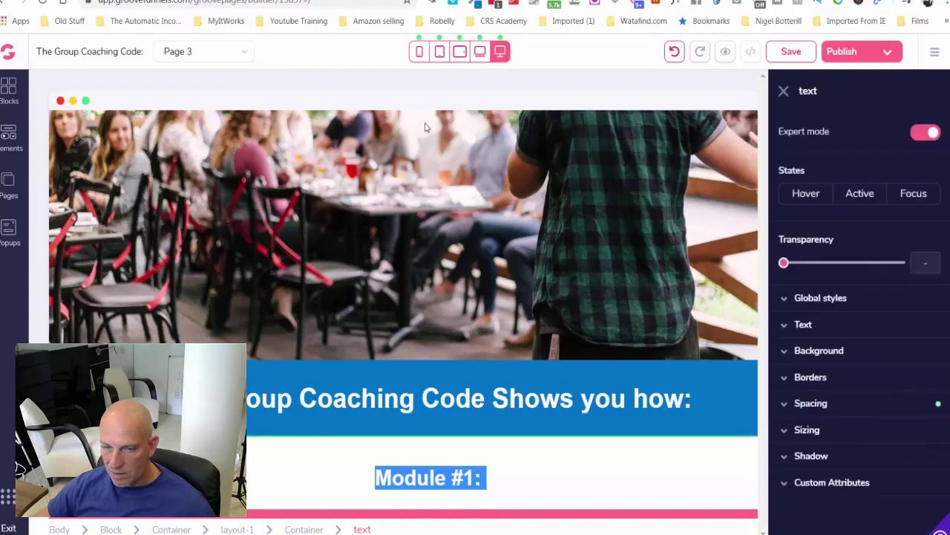
pyautogui.click(393, 479)
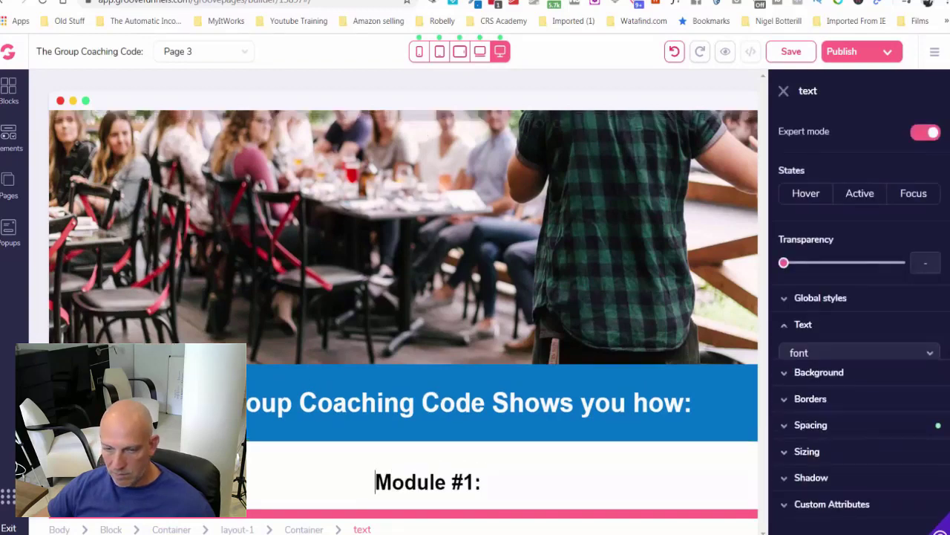
pyautogui.tripleClick(429, 503)
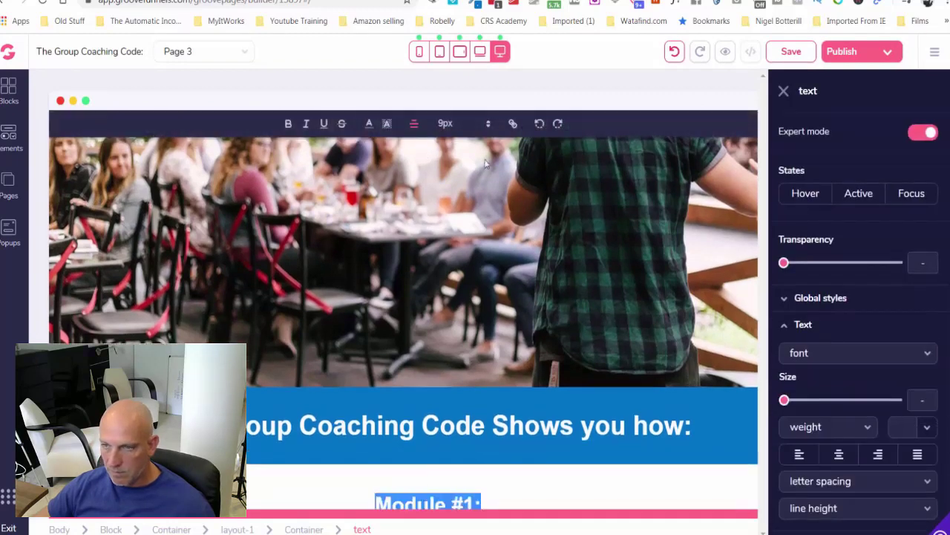
pyautogui.click(489, 124)
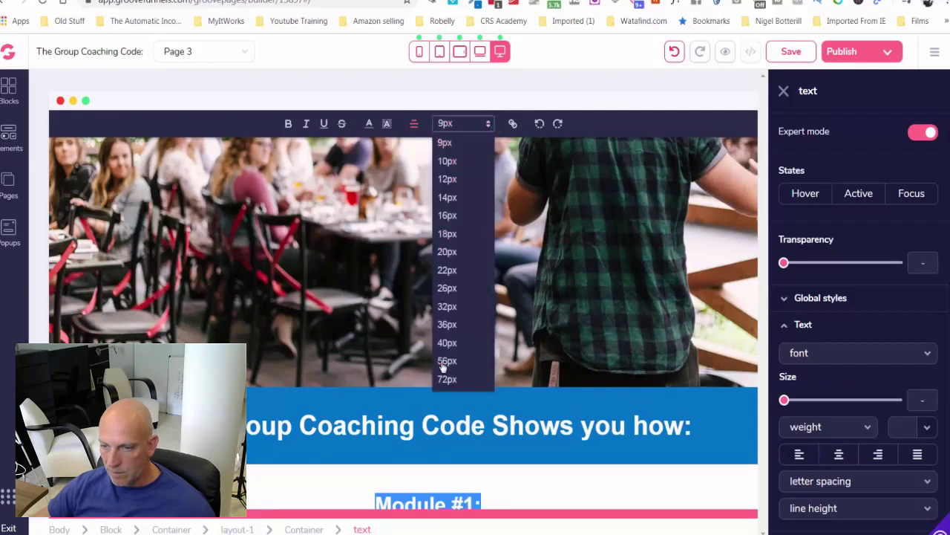
pyautogui.click(447, 361)
pyautogui.click(475, 123)
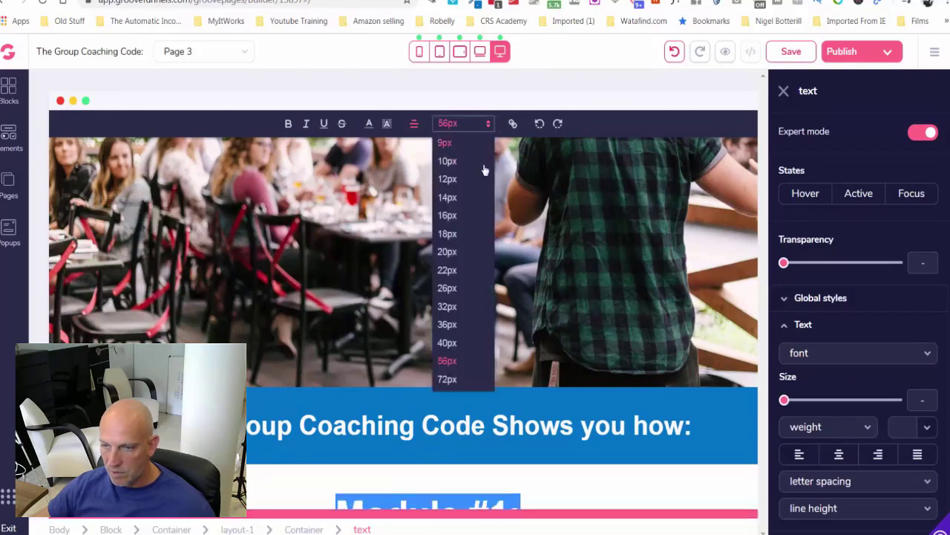
pyautogui.click(447, 343)
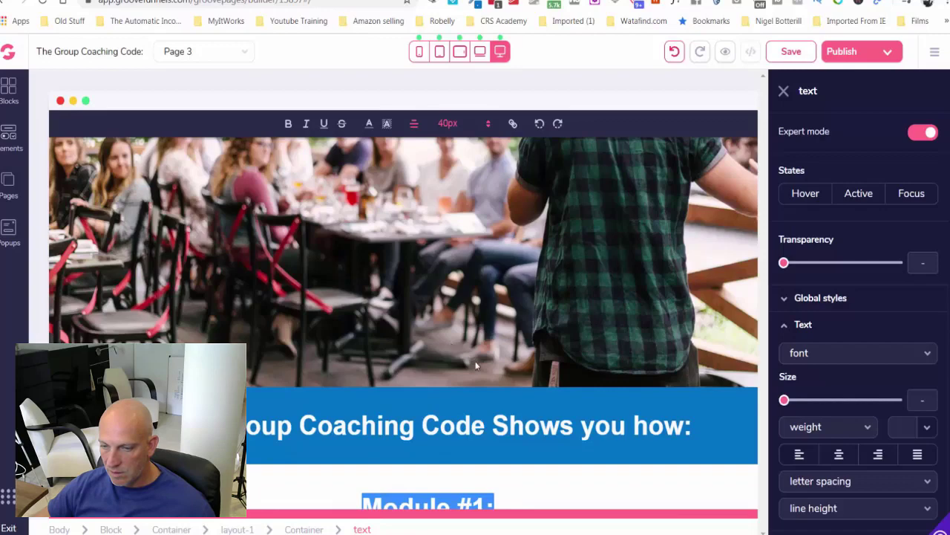
pyautogui.click(564, 464)
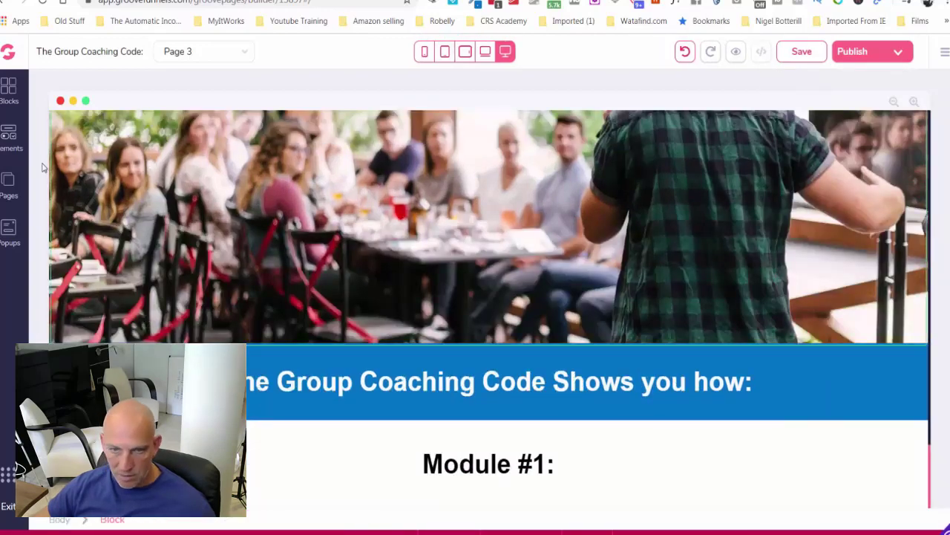
# Add an H2 heading below "Module #1:" reading "3 Step Funnel Formula For Booking Onboarding Calls".
pyautogui.click(9, 133)
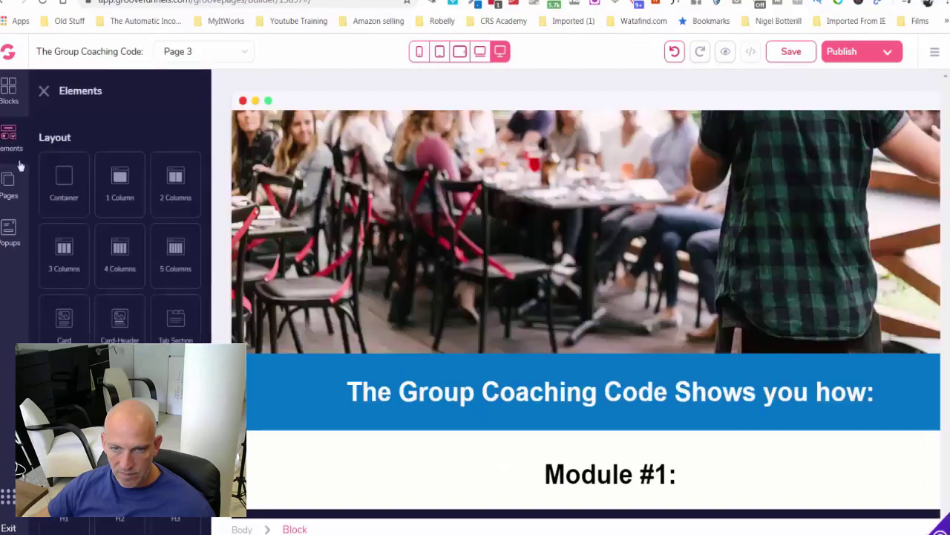
pyautogui.moveTo(119, 401); pyautogui.dragTo(458, 488)
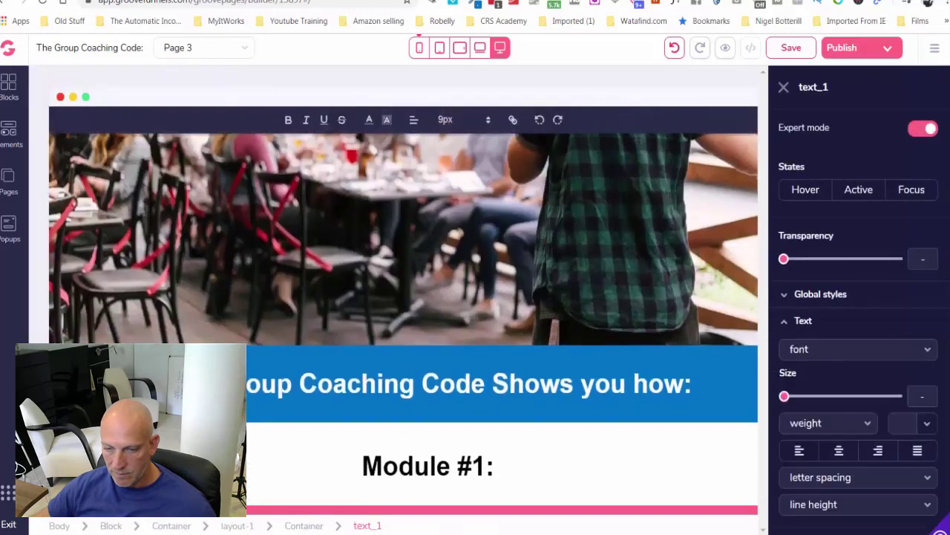
pyautogui.write('Booking Onboarding Calls')
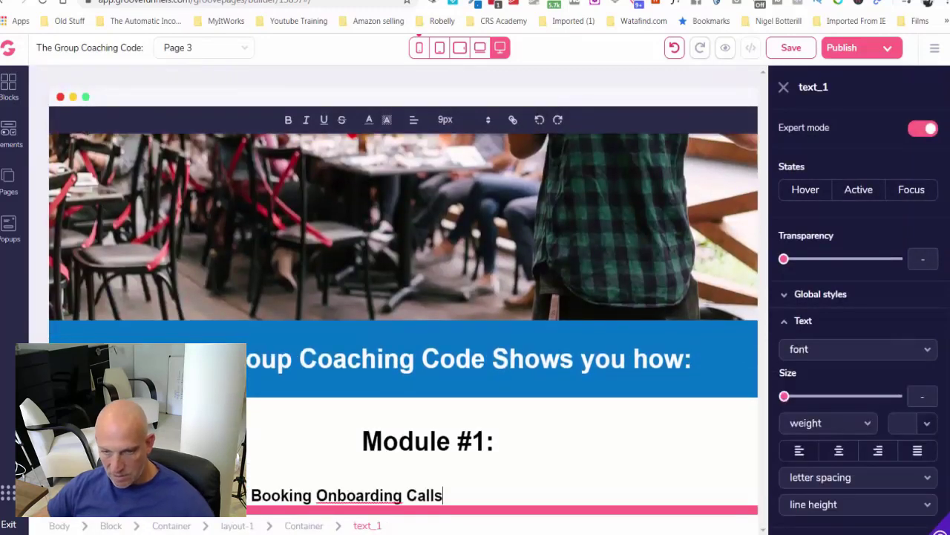
# Center the whole "3 Step Funnel Formula For Booking Onboarding Calls" heading.
pyautogui.hotkey('ctrl', 'a')
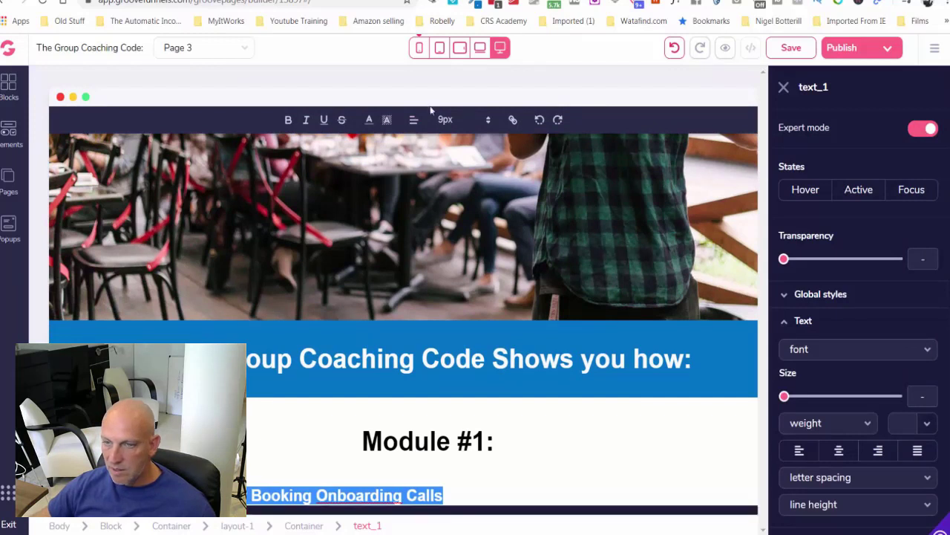
pyautogui.click(414, 119)
pyautogui.click(415, 158)
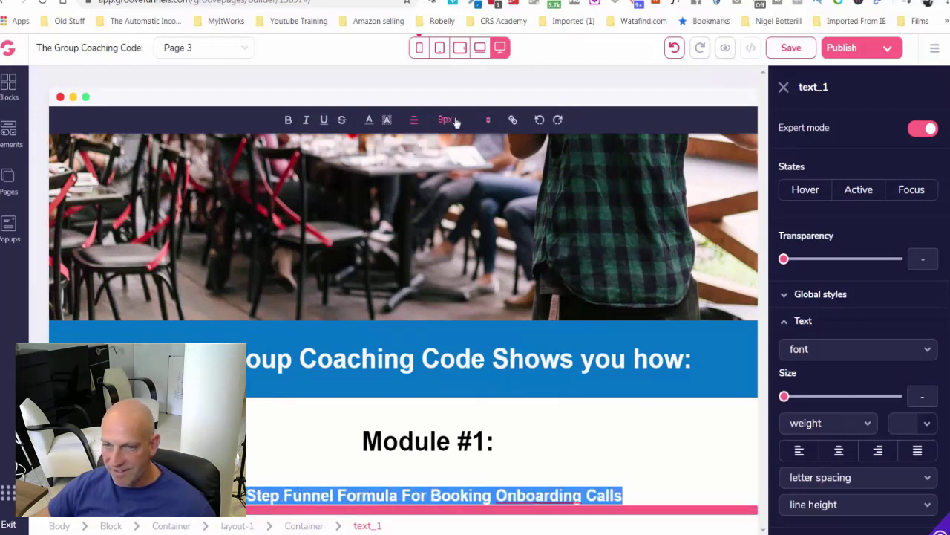
pyautogui.click(290, 121)
pyautogui.click(290, 121)
# Set the funnel formula heading's font size to 32px and save the page.
pyautogui.click(484, 119)
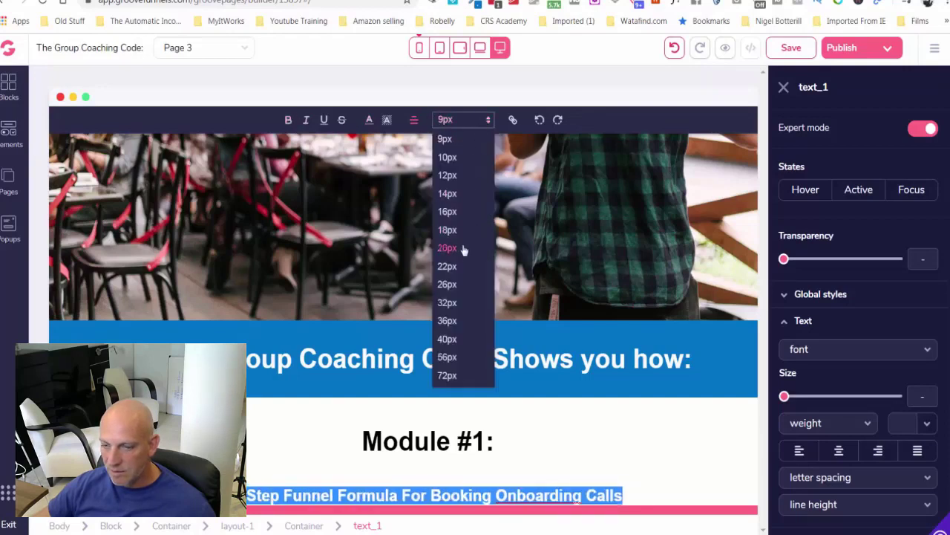
pyautogui.click(465, 248)
pyautogui.click(469, 121)
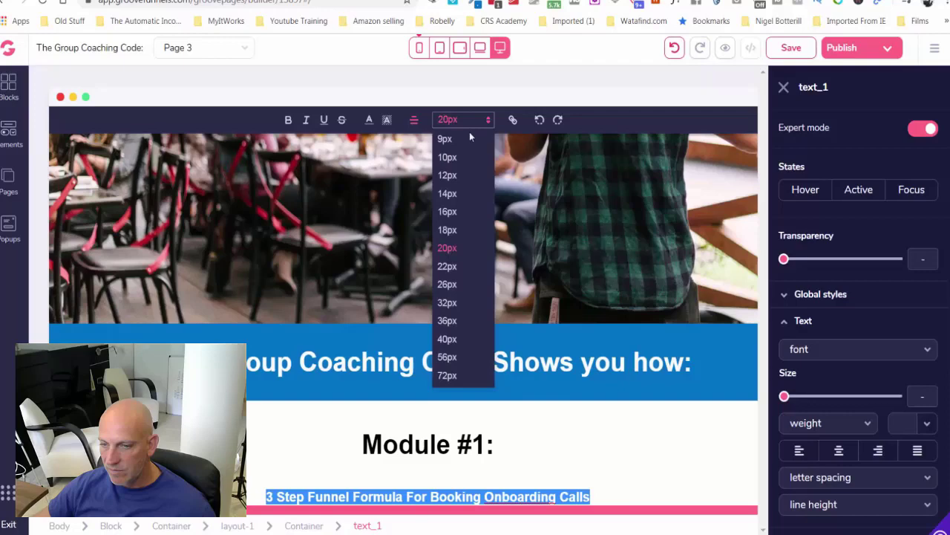
pyautogui.click(458, 305)
pyautogui.click(494, 477)
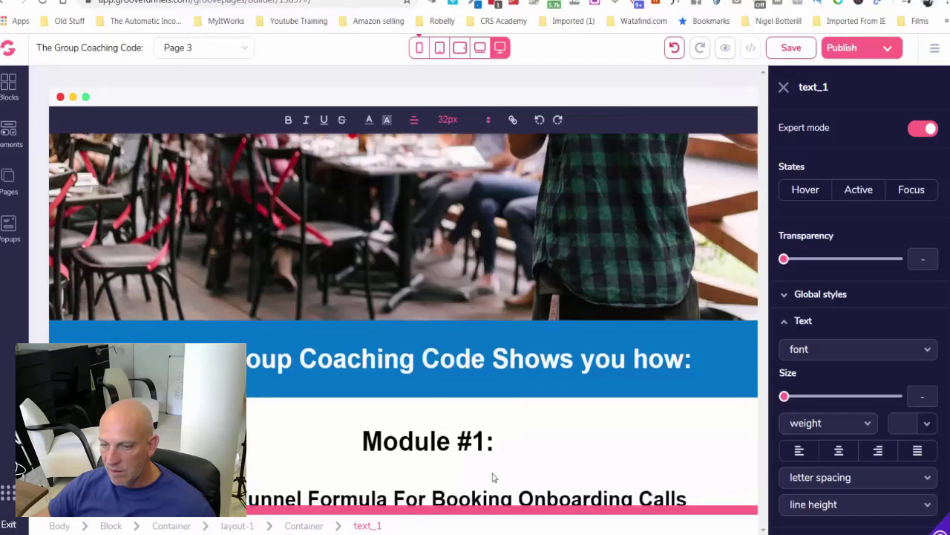
pyautogui.scroll(-1, 629, 408)
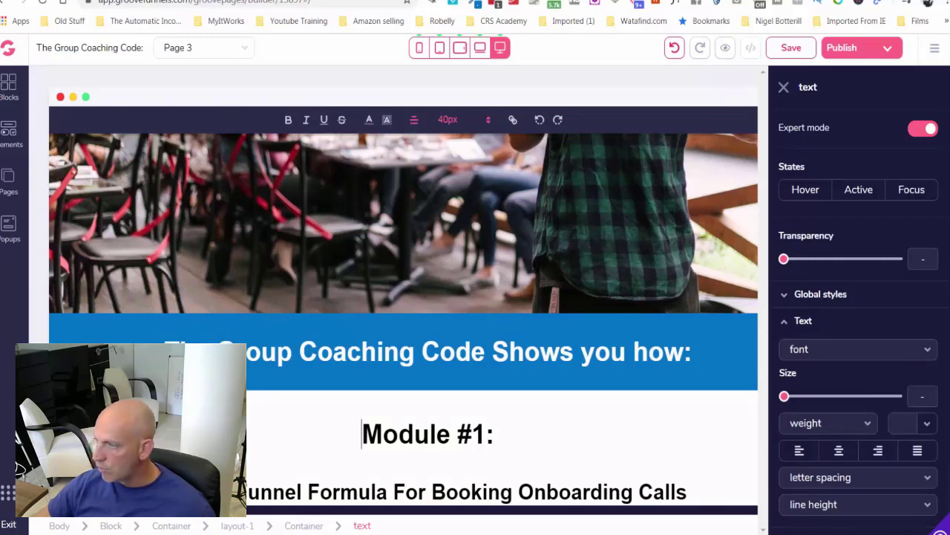
pyautogui.click(784, 87)
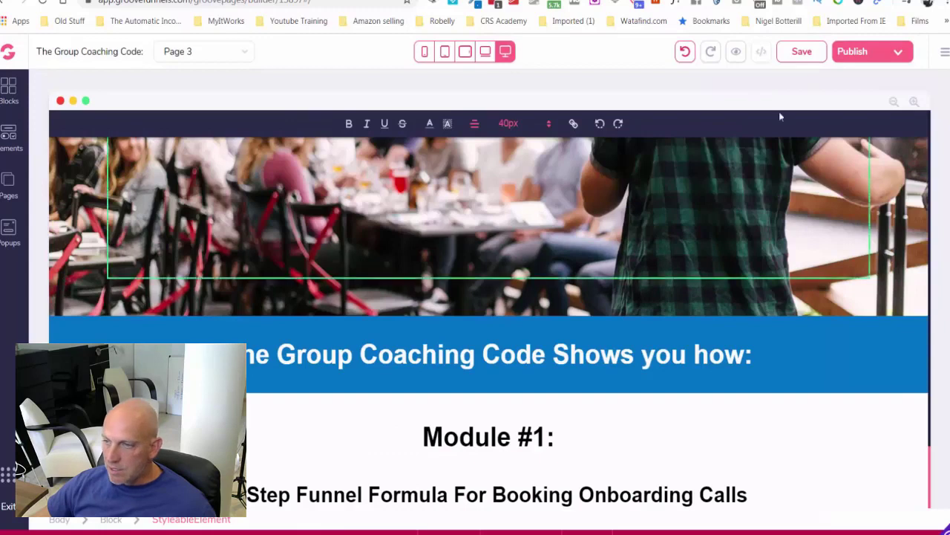
pyautogui.click(793, 51)
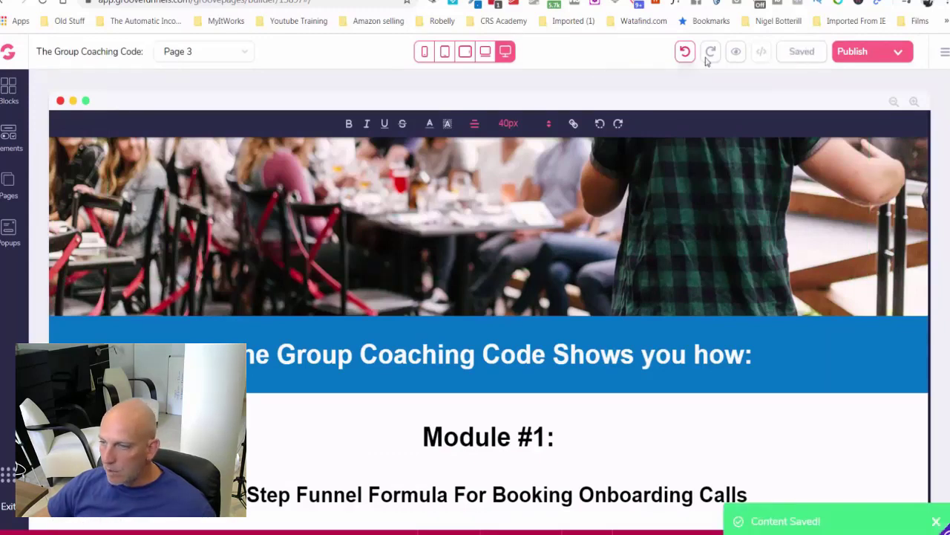
# Preview the page and examine the layout and spacing from the opening headline down to the photo below the second GET INSTANT ACCESS button.
pyautogui.click(736, 52)
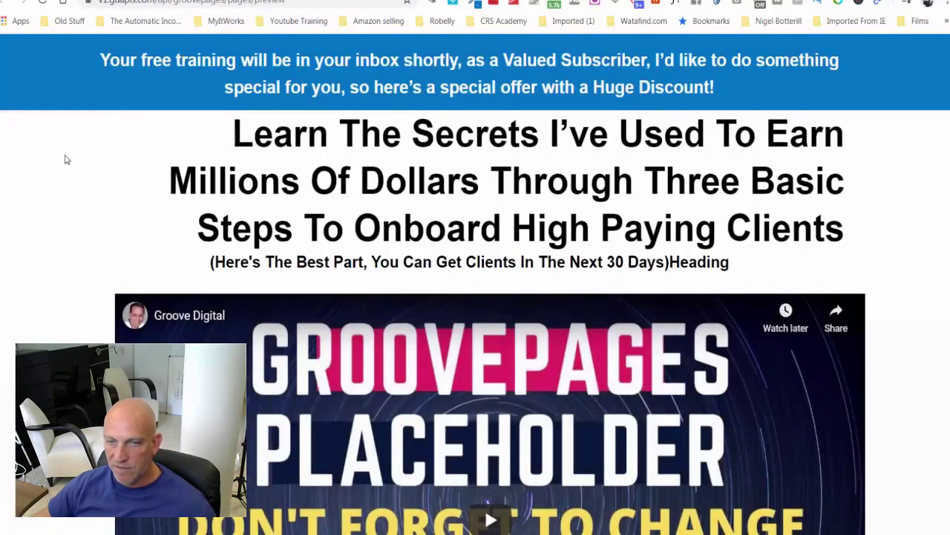
pyautogui.scroll(-5, 99, 172)
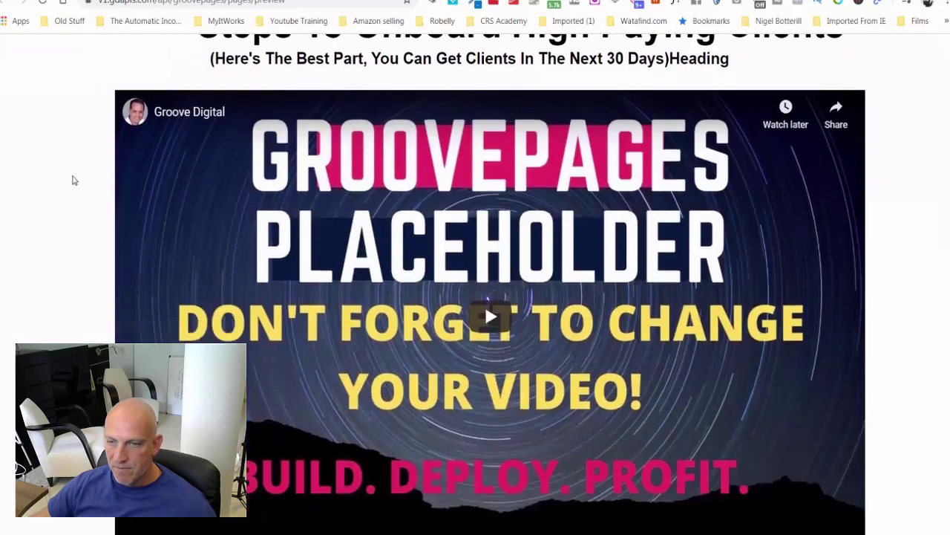
pyautogui.scroll(-3, 17, 218)
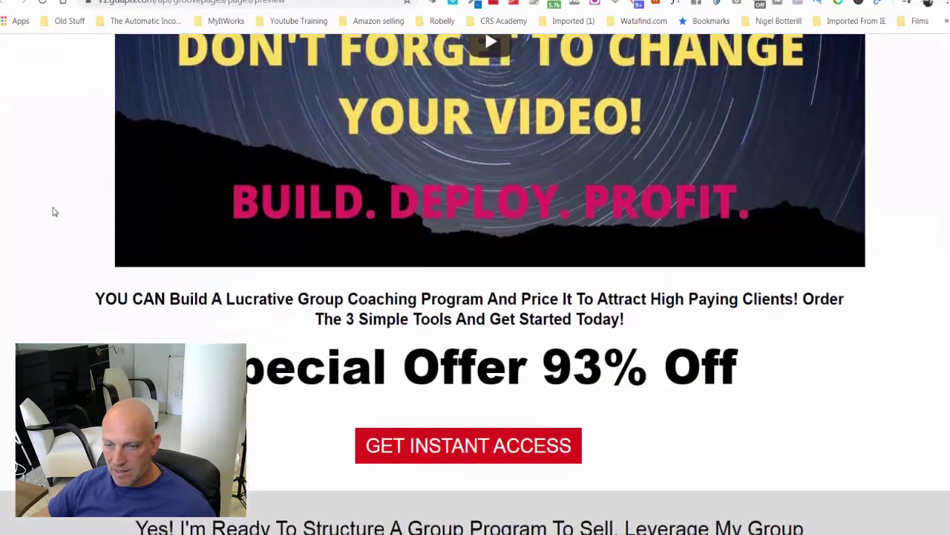
pyautogui.scroll(-2, 134, 213)
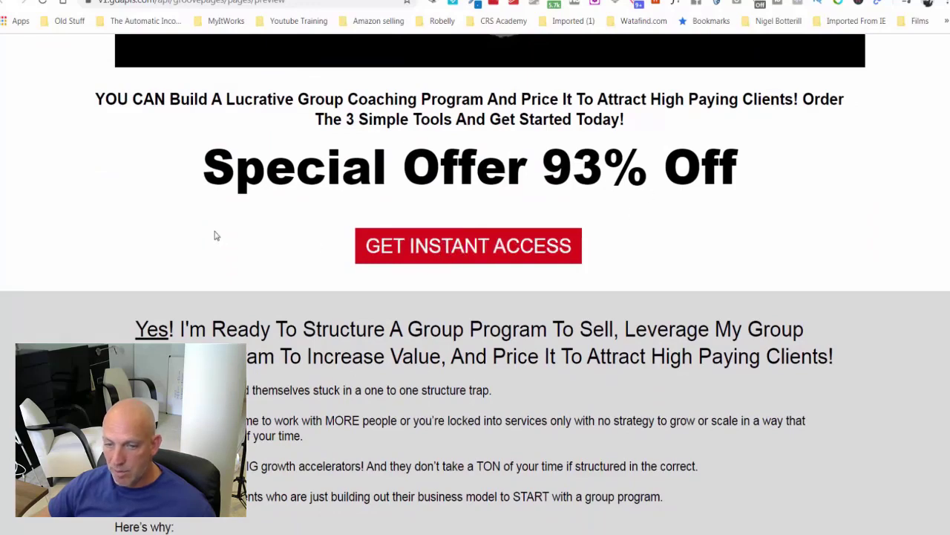
pyautogui.scroll(-3, 214, 236)
pyautogui.scroll(-1, 143, 182)
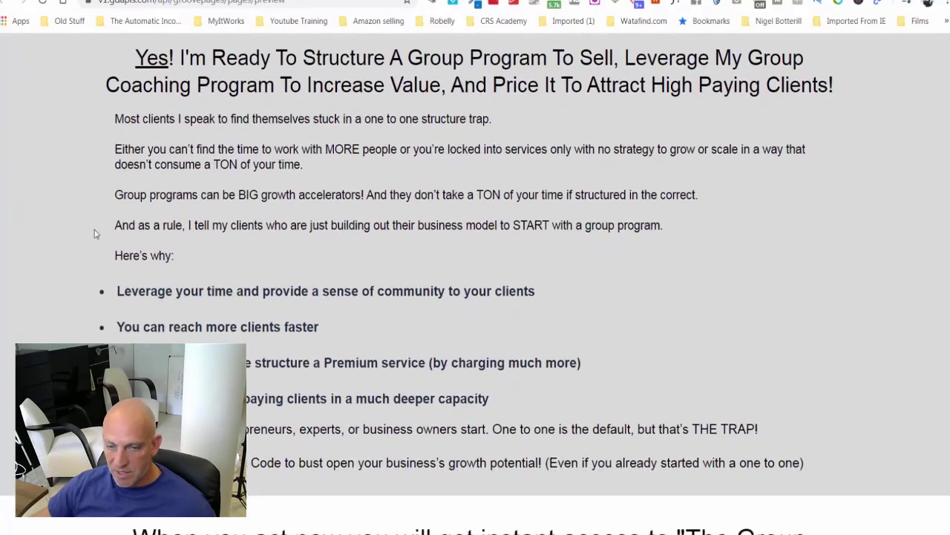
pyautogui.scroll(-6, 155, 284)
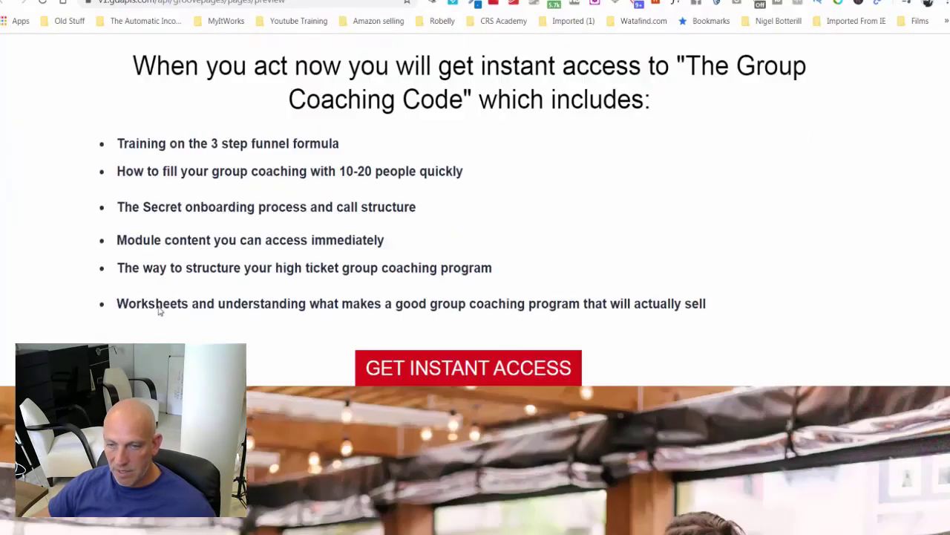
pyautogui.scroll(-2, 257, 189)
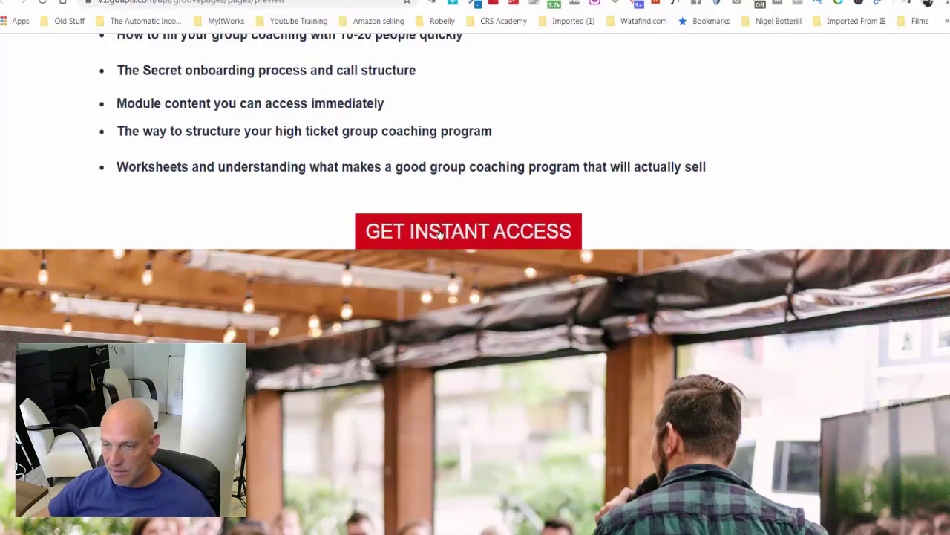
pyautogui.click(566, 220)
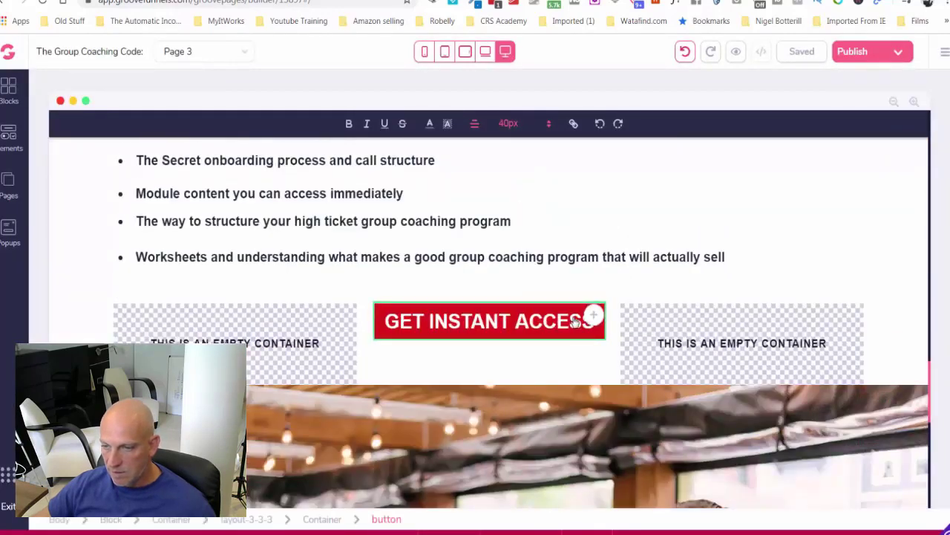
# Back in the page editor, set the bottom margin of the GET INSTANT ACCESS button block above the photo to 10.
pyautogui.click(571, 313)
pyautogui.click(582, 321)
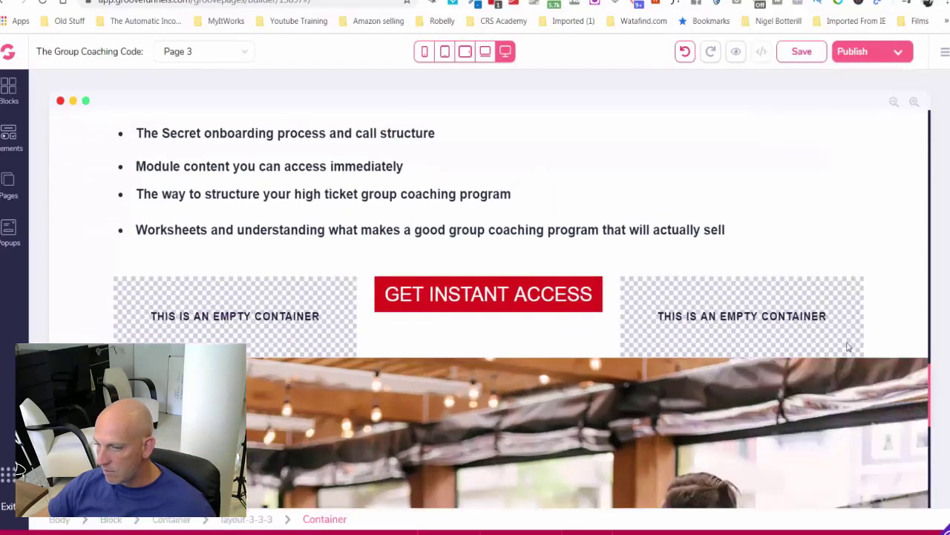
pyautogui.click(889, 287)
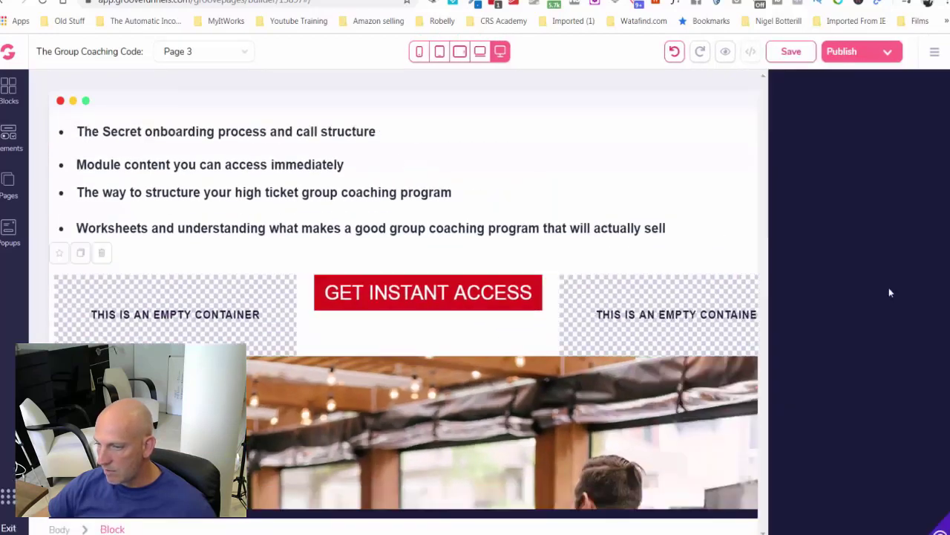
pyautogui.click(865, 404)
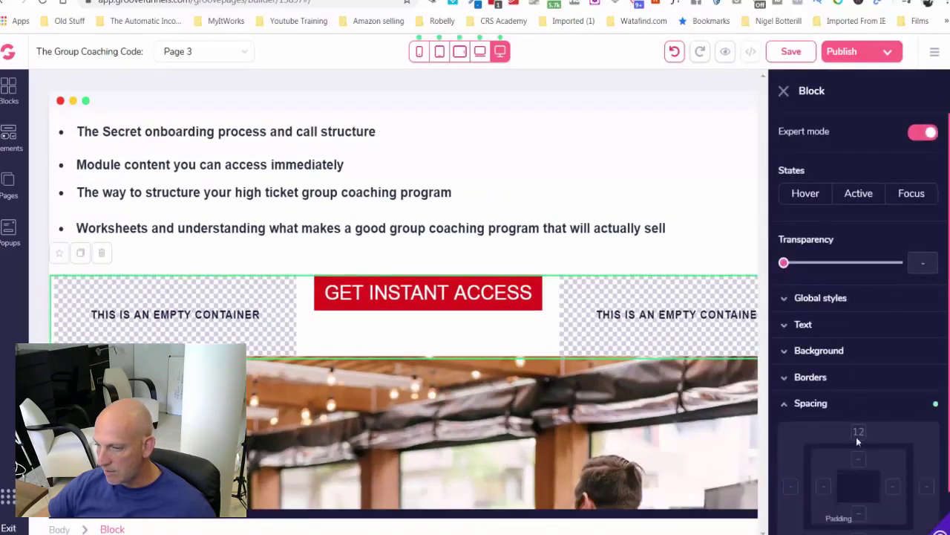
pyautogui.scroll(-1, 846, 460)
pyautogui.click(857, 451)
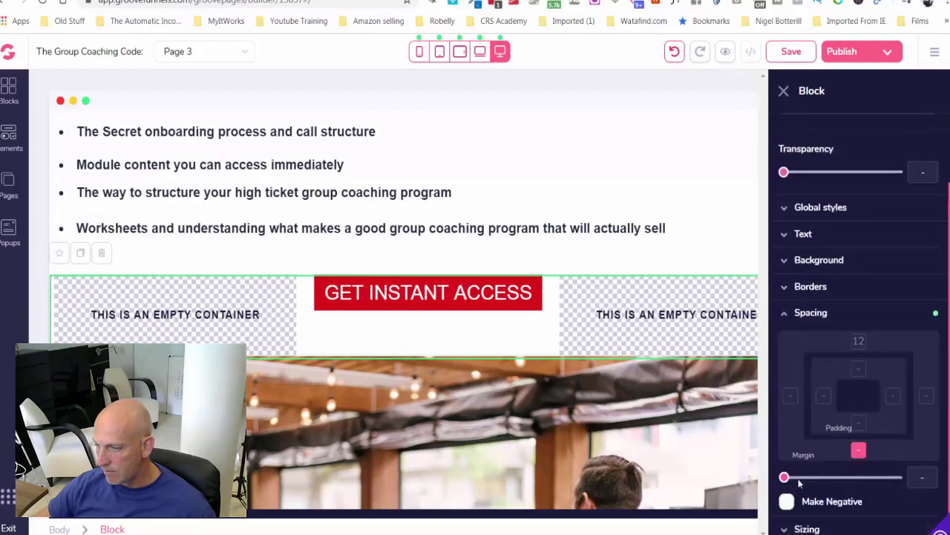
pyautogui.moveTo(795, 480); pyautogui.dragTo(843, 479)
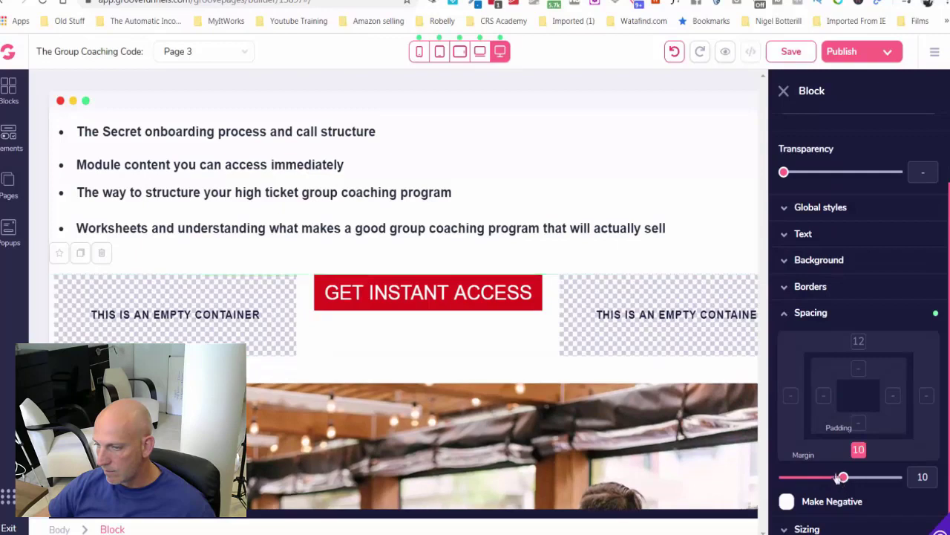
pyautogui.click(785, 91)
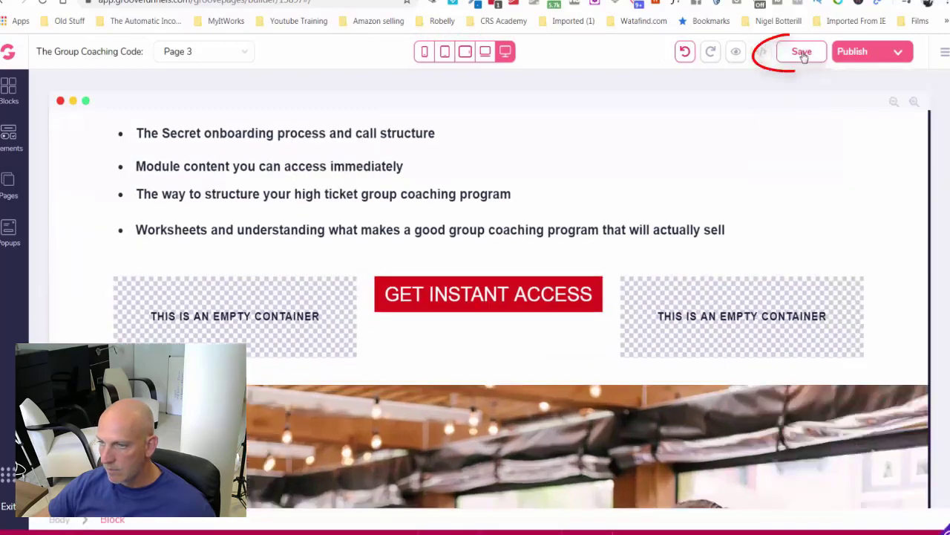